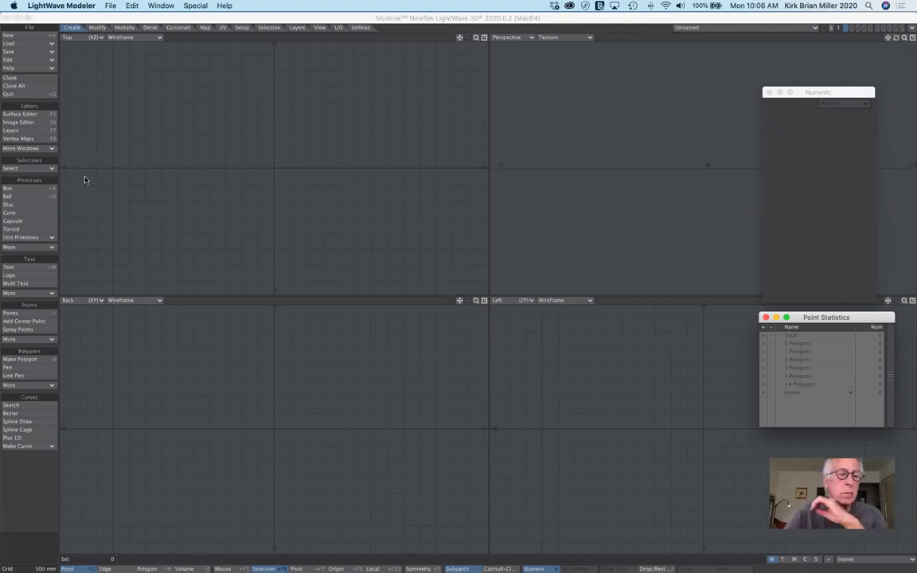
Draw a ball around the origin with radii of about 1.85, 2.05 and 1.65 m, and set its axis to Z
left_click(44, 196)
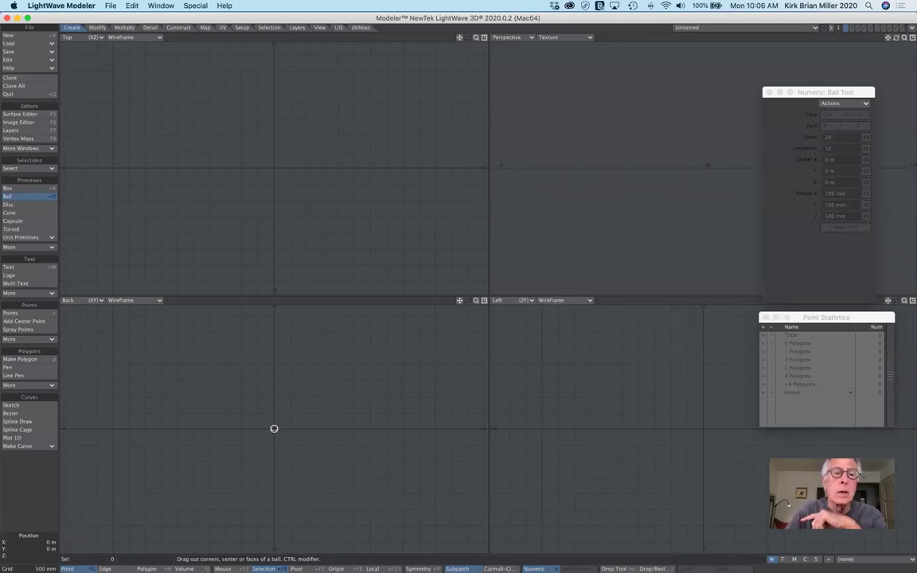
left_click_drag(275, 167, 334, 222)
left_click_drag(277, 414, 273, 363)
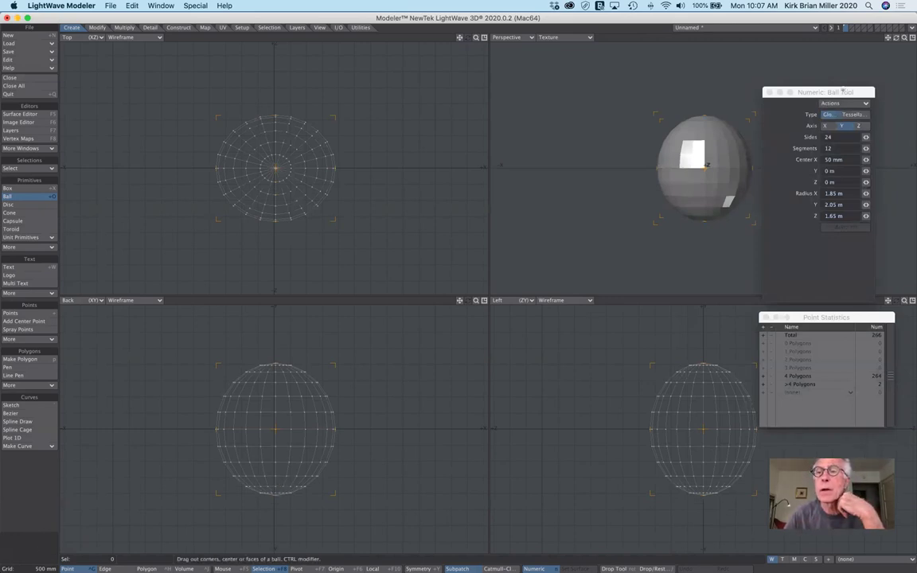
left_click_drag(842, 93, 539, 92)
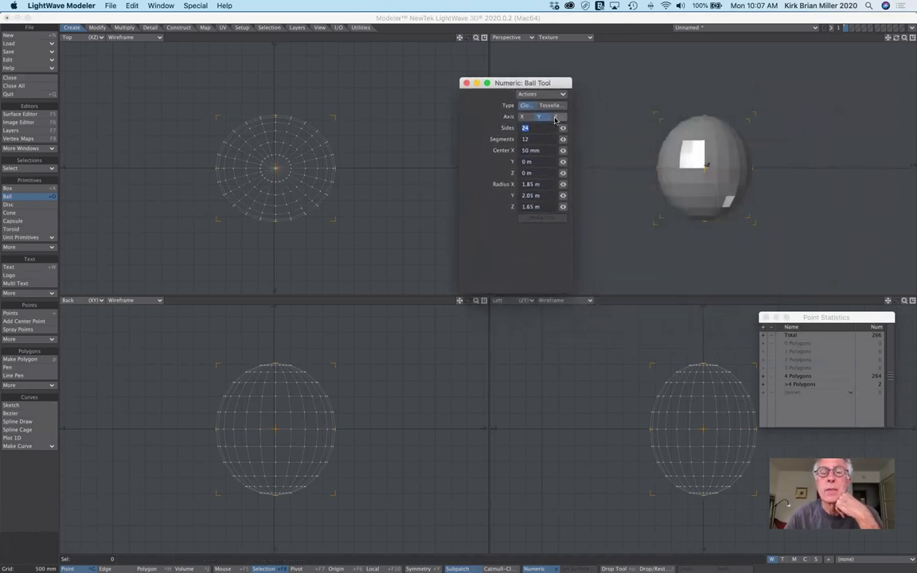
left_click(555, 117)
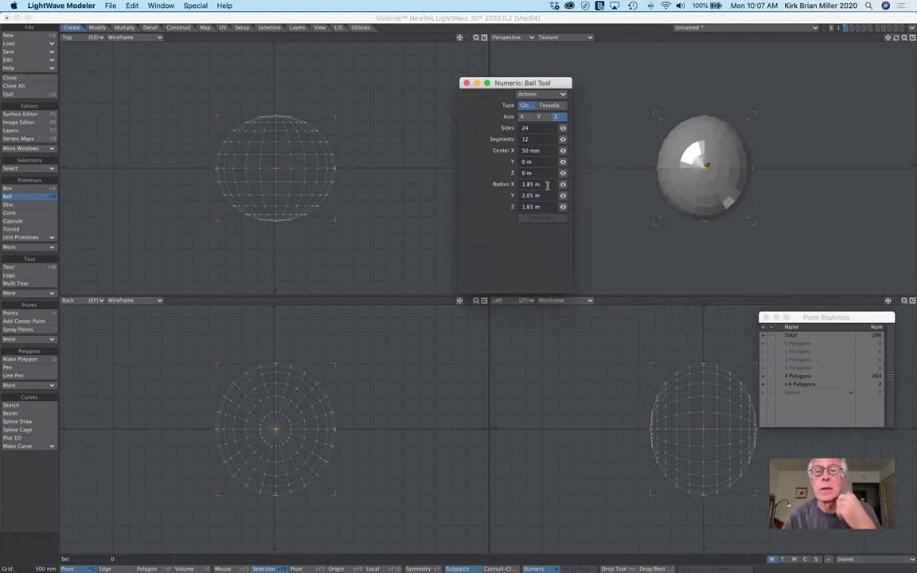
Reset the ball to its default dimensions, set its axis to Z and create it
left_click(544, 94)
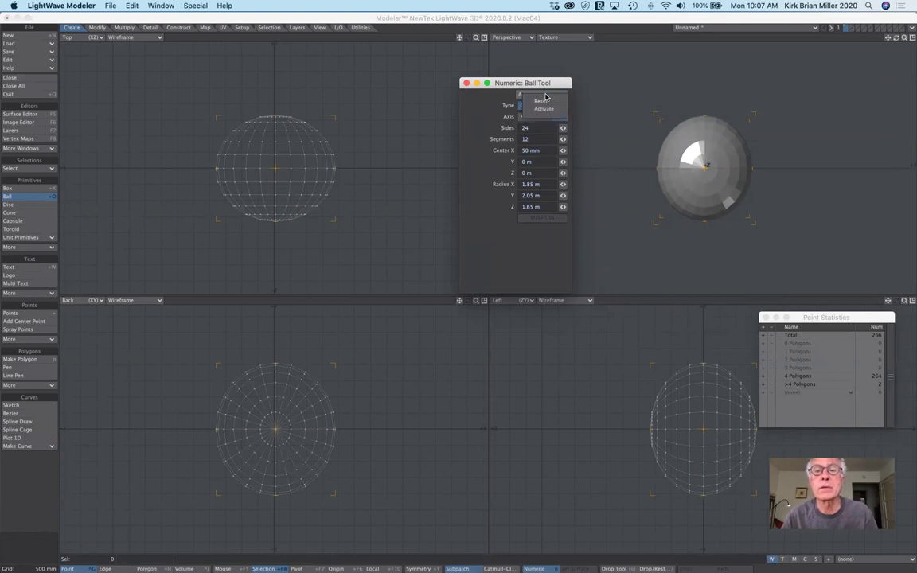
left_click(545, 103)
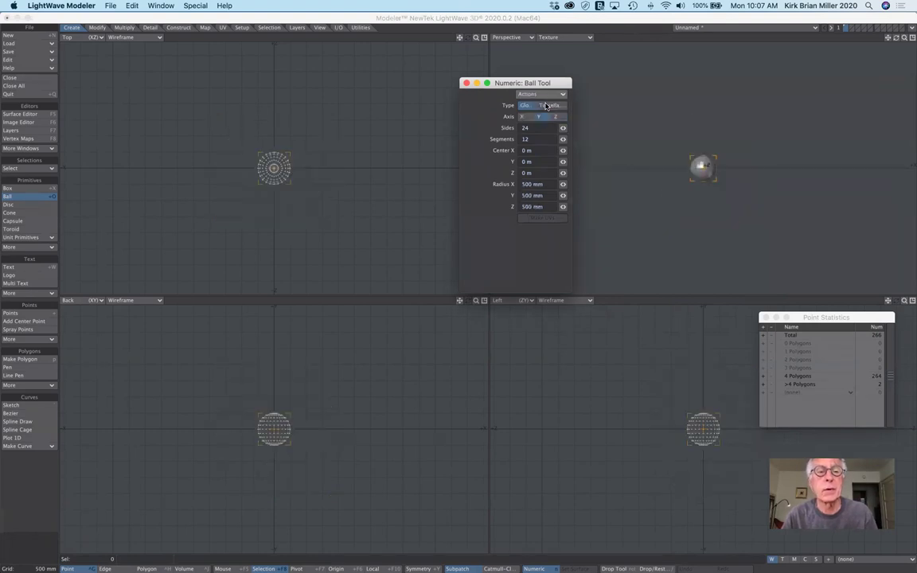
left_click(557, 116)
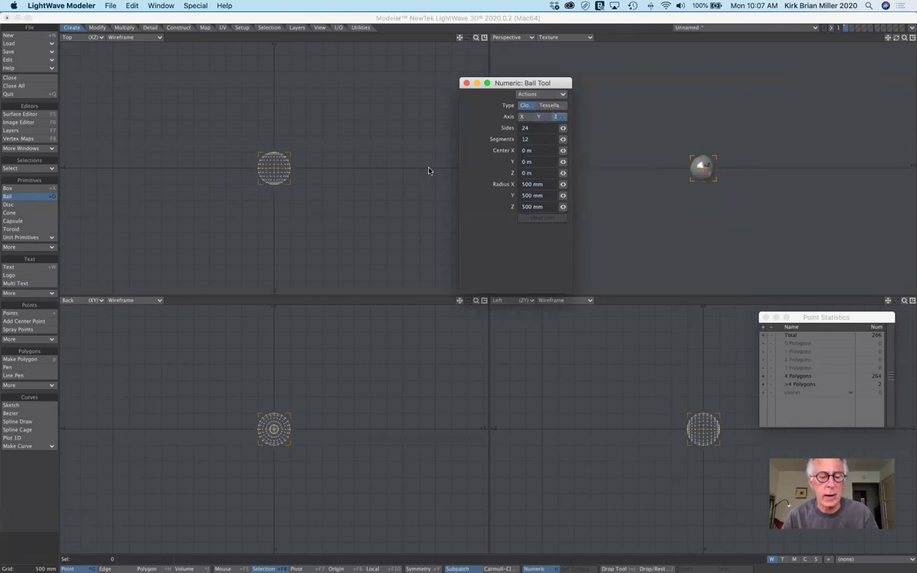
left_click(33, 200)
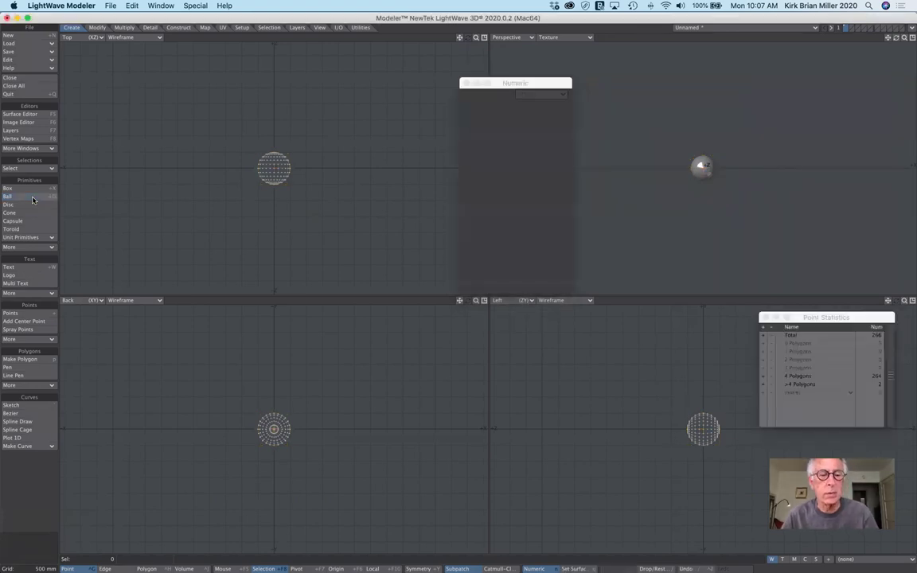
key("a")
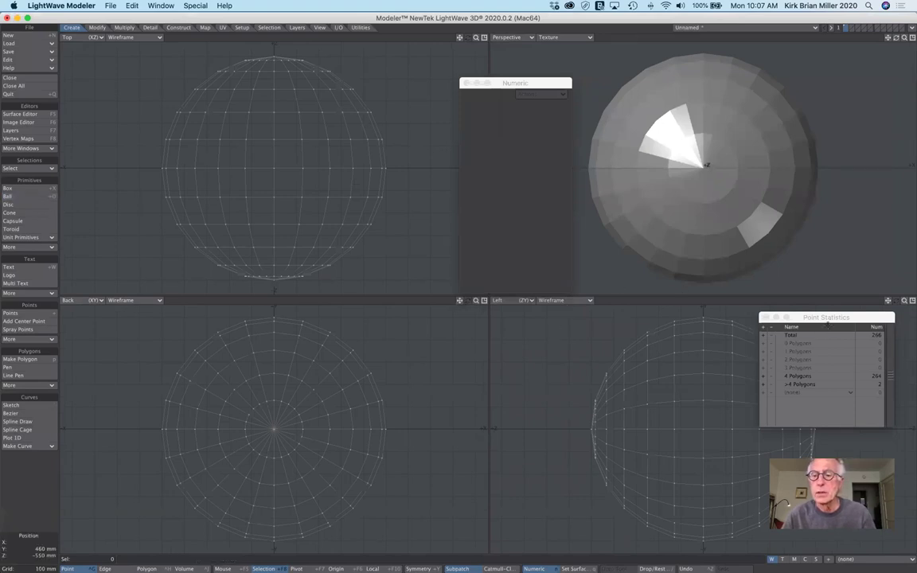
Select the polygons of the ball's front half on the negative Z side and delete them
left_click_drag(857, 322, 906, 332)
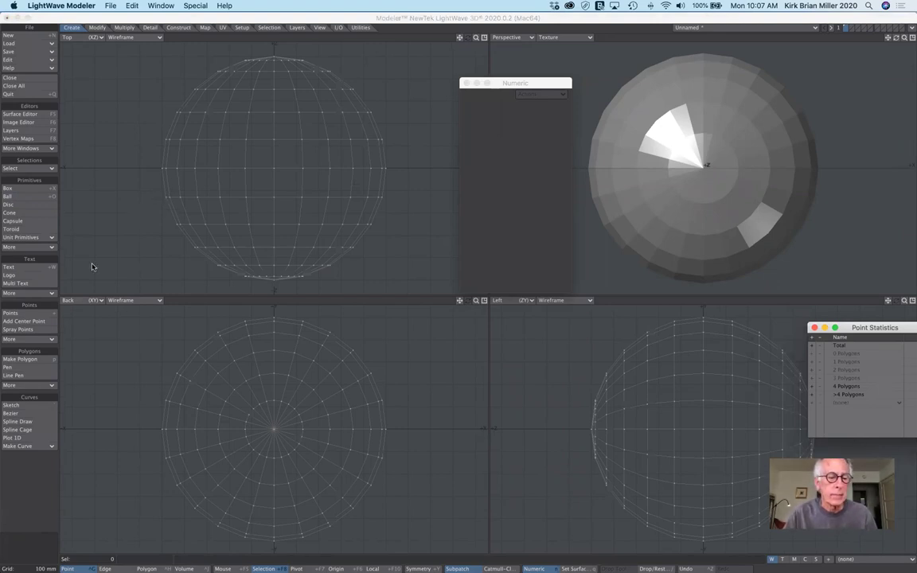
left_click(146, 567)
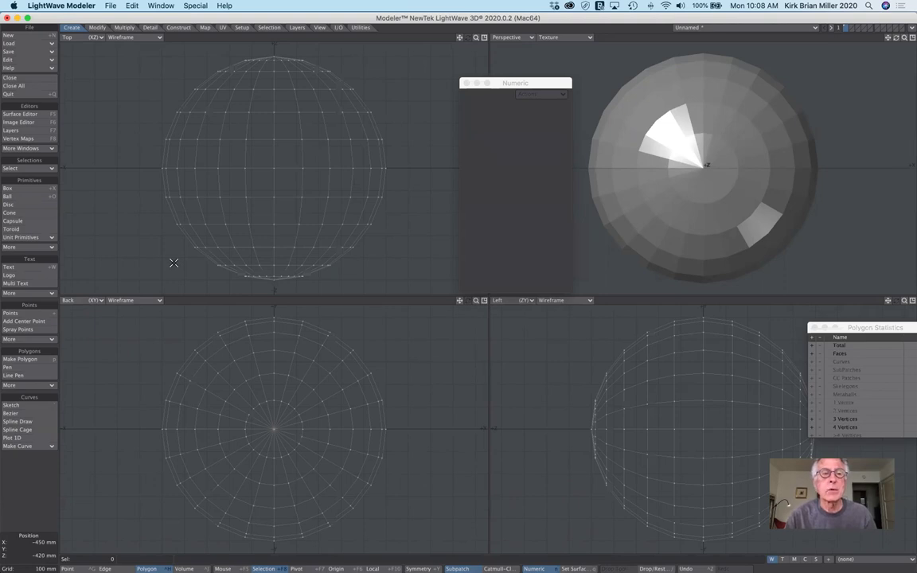
left_click(274, 167)
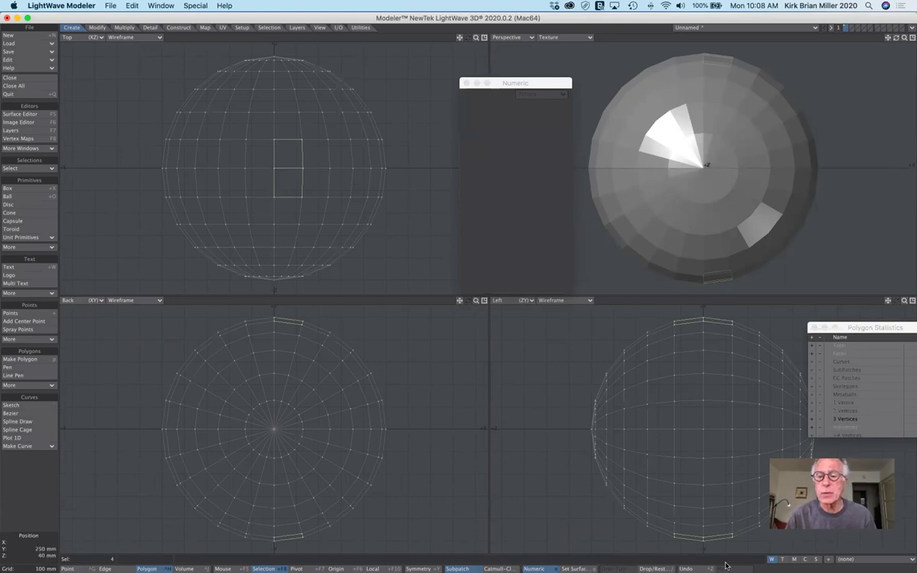
left_click(40, 553)
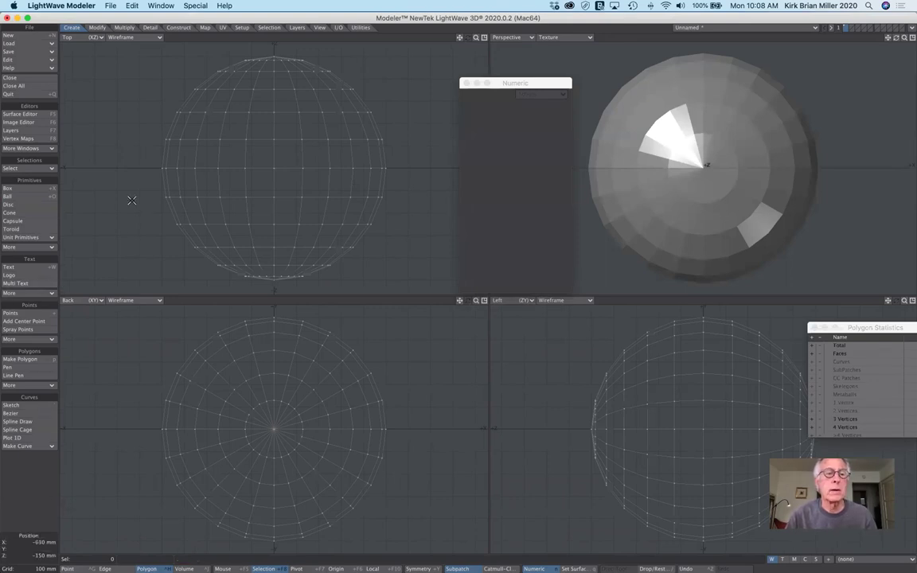
mouse_move(149, 226)
right_mouse_down()
mouse_move(160, 247)
mouse_move(246, 291)
mouse_move(358, 290)
mouse_move(398, 261)
mouse_move(417, 201)
mouse_move(416, 162)
mouse_move(176, 156)
mouse_move(141, 168)
mouse_move(147, 232)
right_mouse_up()
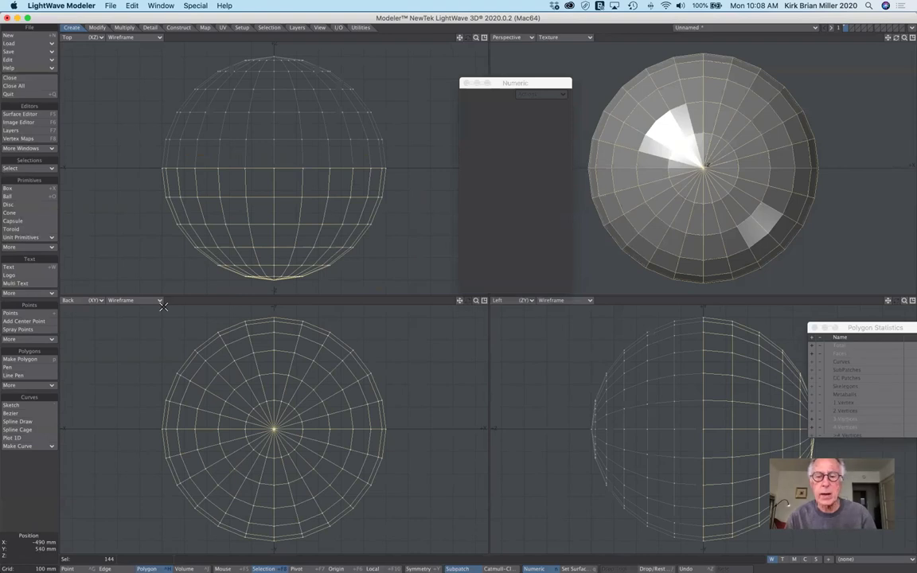
key("Delete")
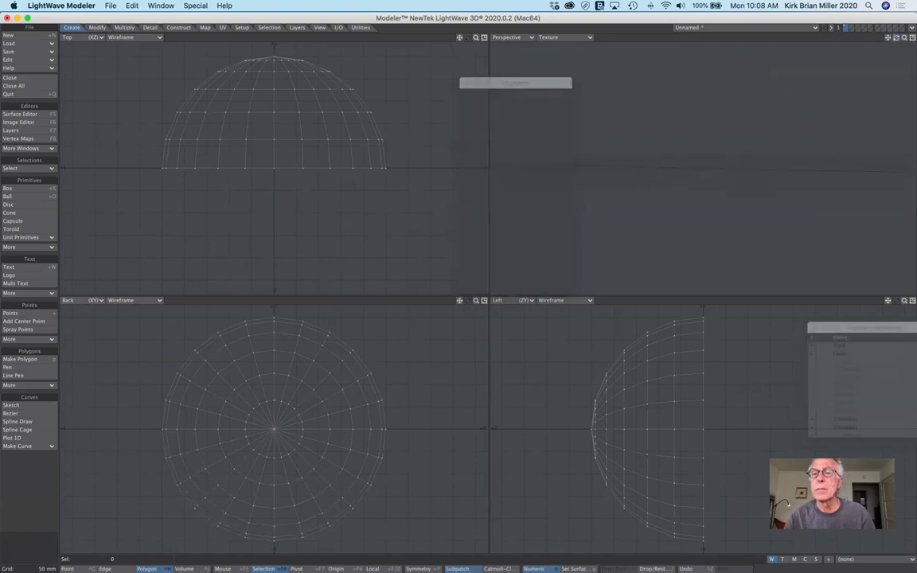
Select the ring of points around the half-ball's open edge and make a polygon from them to cap it
left_click_drag(796, 159, 557, 119, "alt")
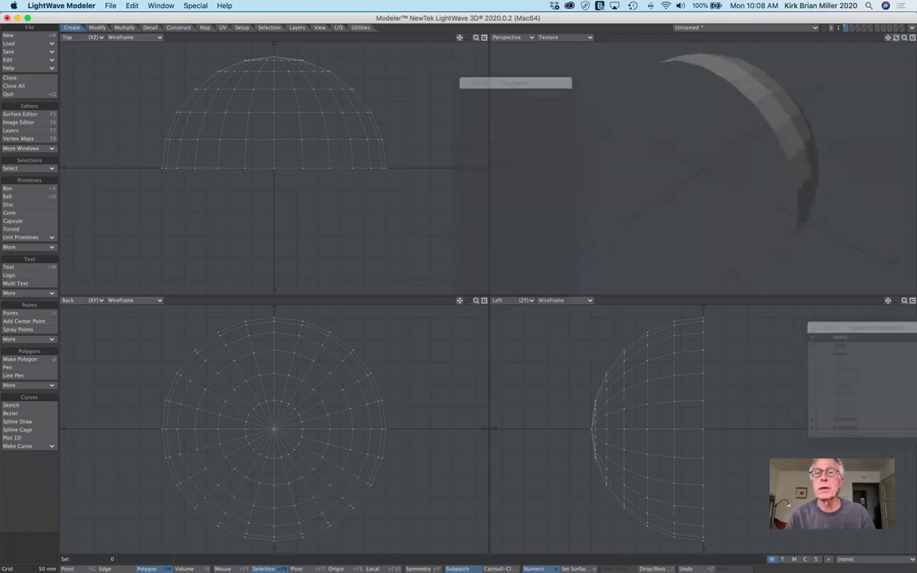
left_click_drag(547, 84, 475, 93)
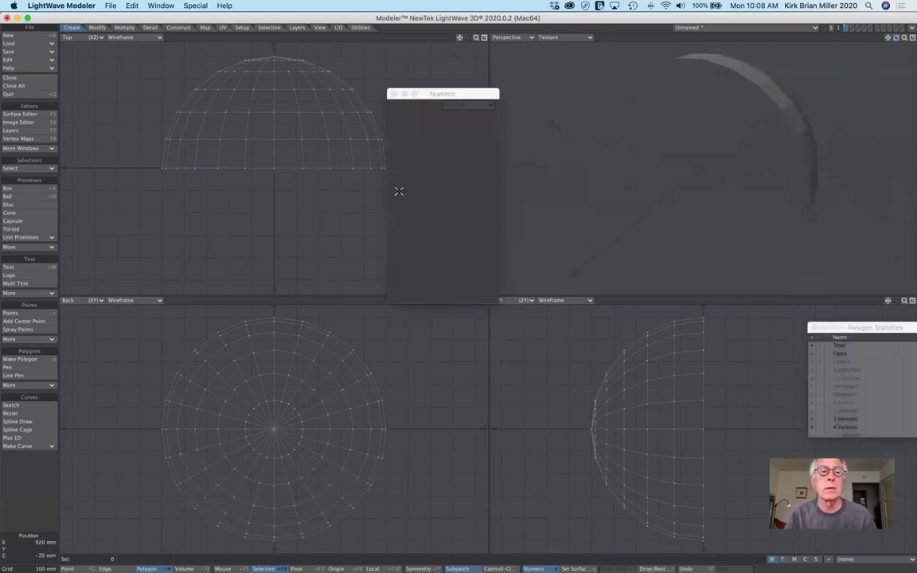
left_click_drag(454, 94, 594, 203)
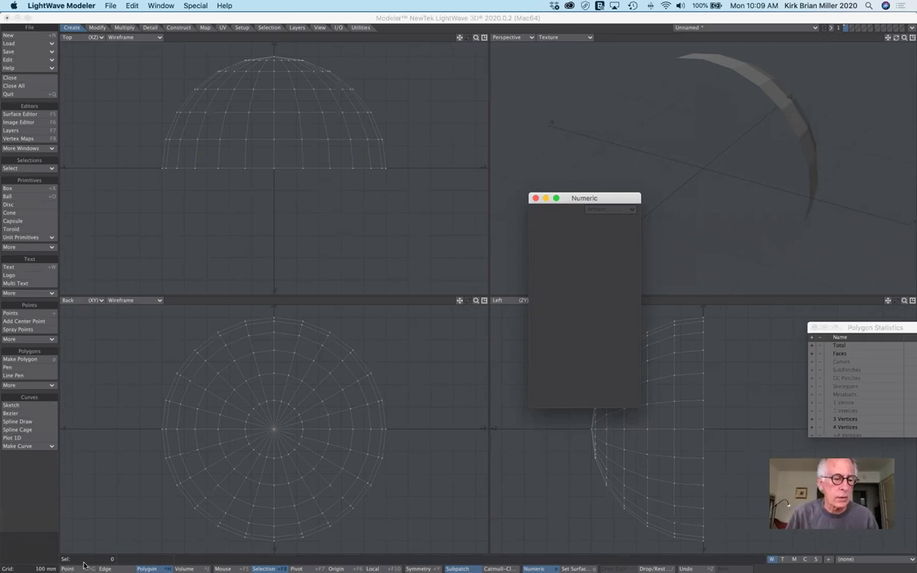
mouse_move(70, 567)
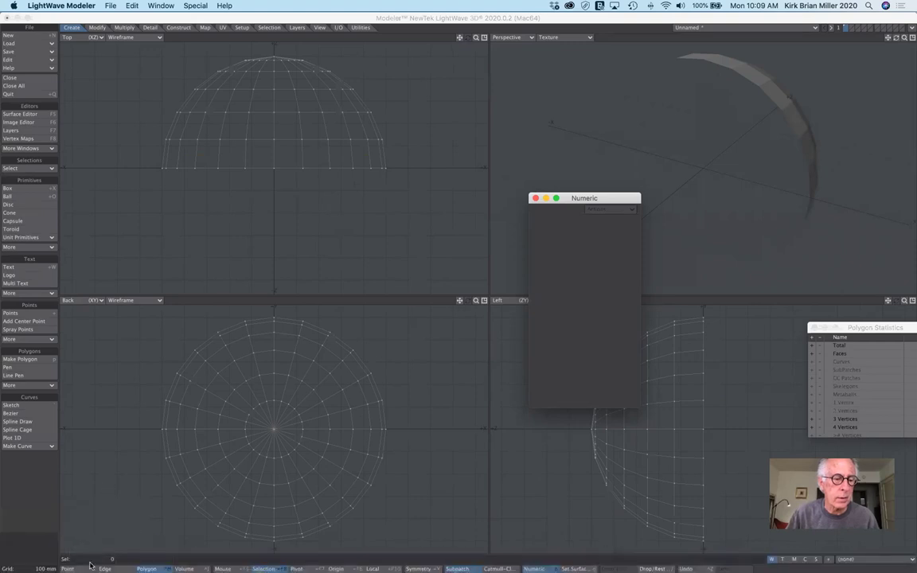
left_click(85, 567)
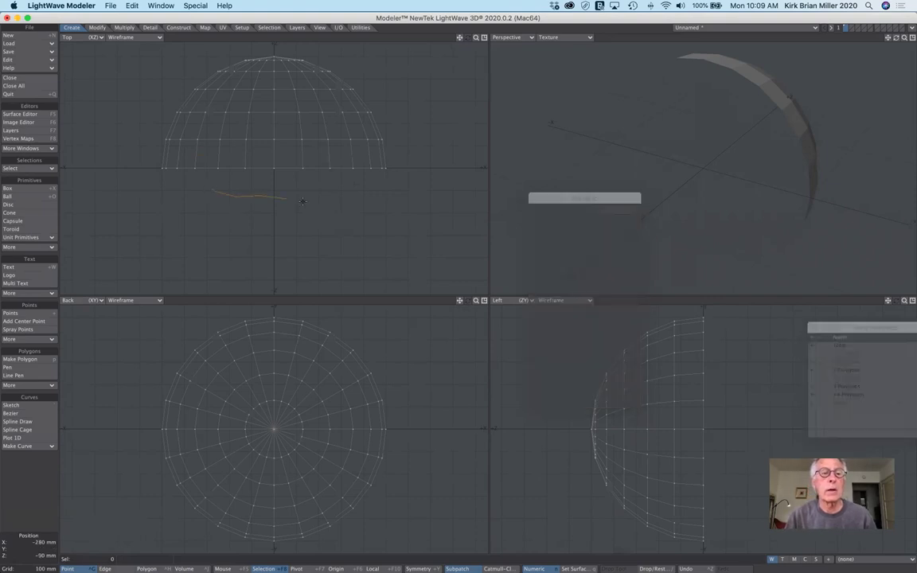
left_click_drag(302, 200, 392, 190)
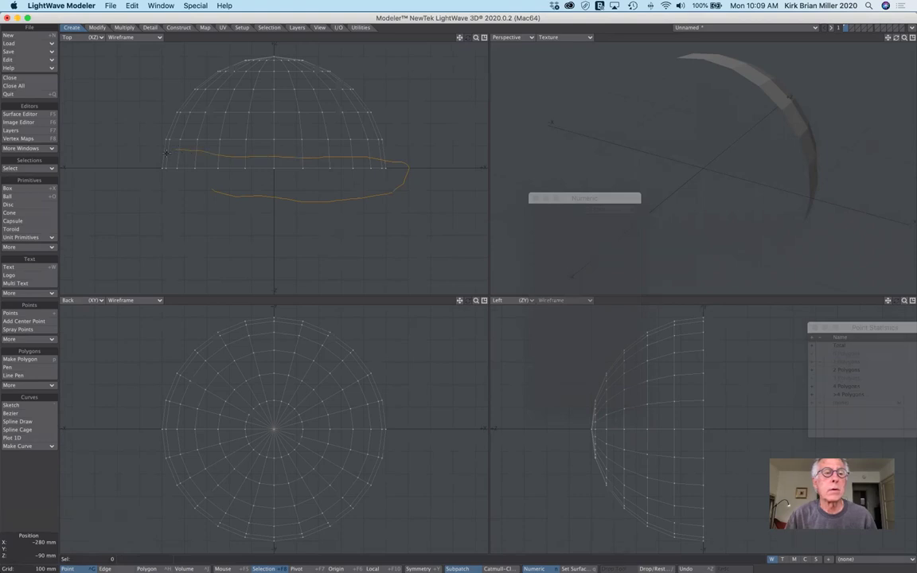
left_click_drag(230, 196, 223, 196)
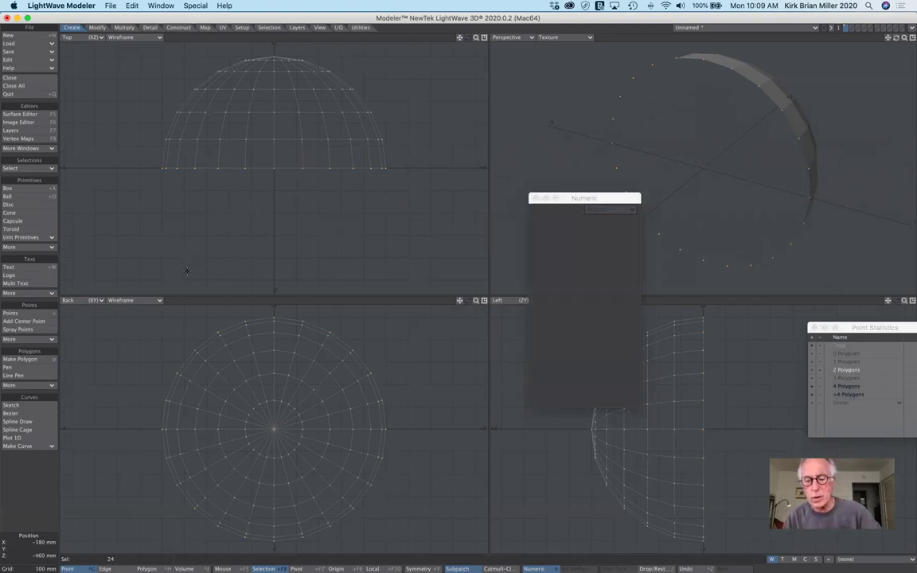
left_click(187, 271)
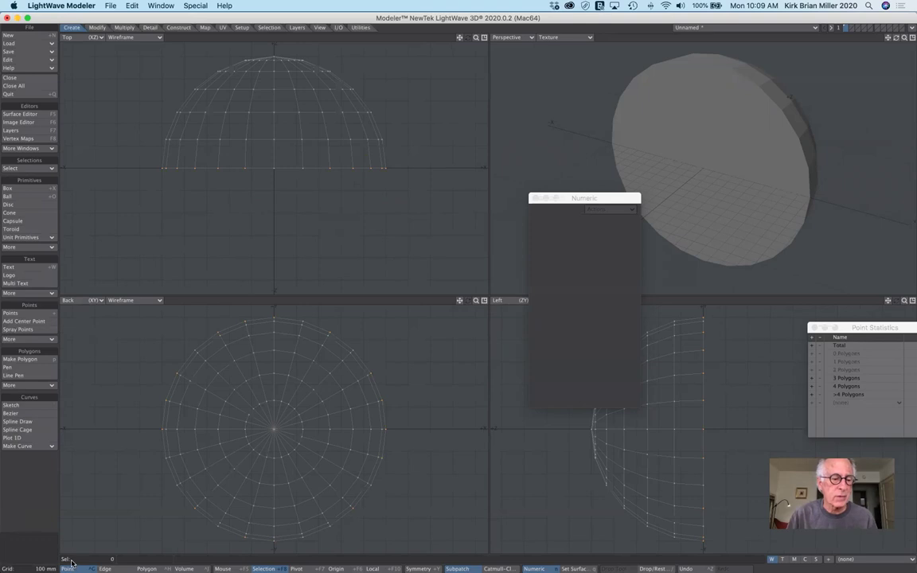
Bevel the flat cap polygon repeatedly into a stepped outer rim and recessed opening, ending with a -100 mm shift and 80 mm inset
left_click(146, 568)
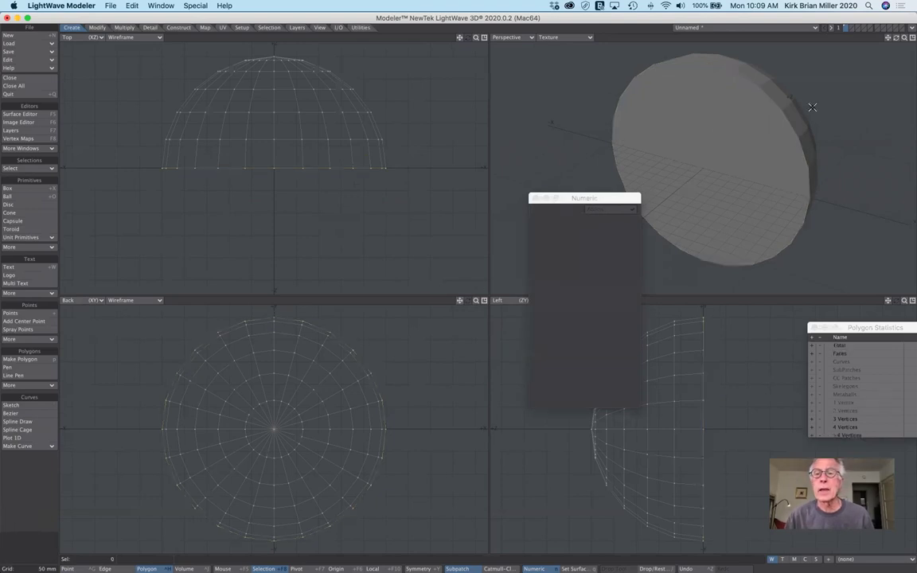
left_click(744, 147)
left_click(670, 202)
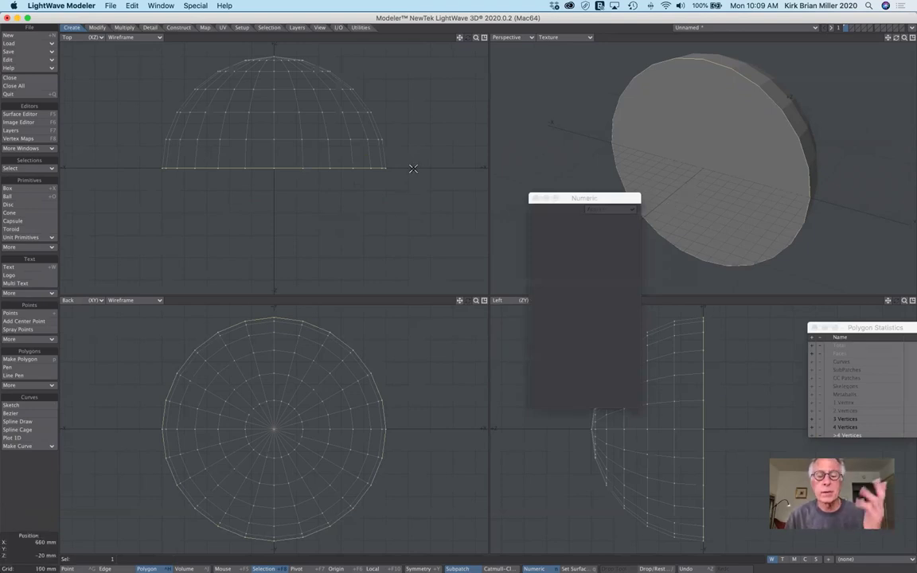
key("b")
left_click_drag(407, 187, 398, 211)
left_click(410, 192)
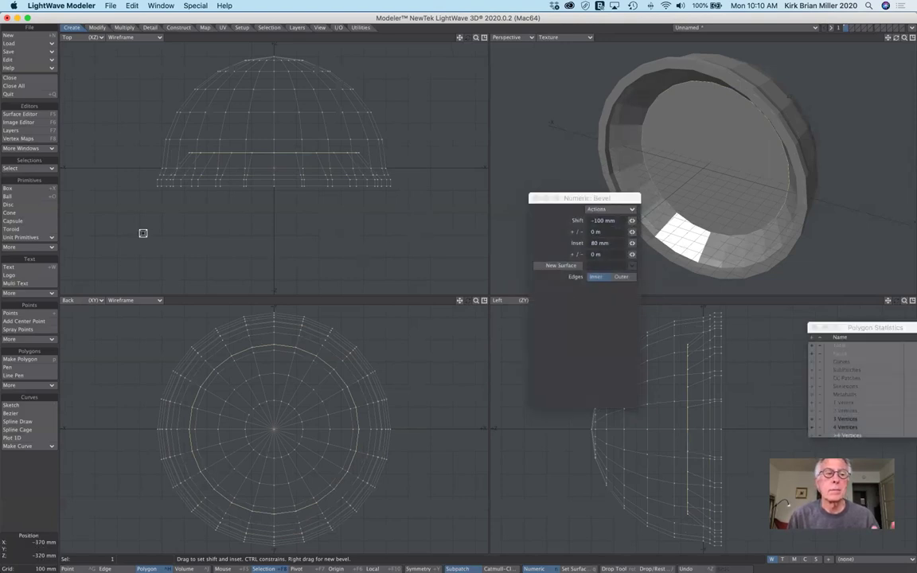
key("space")
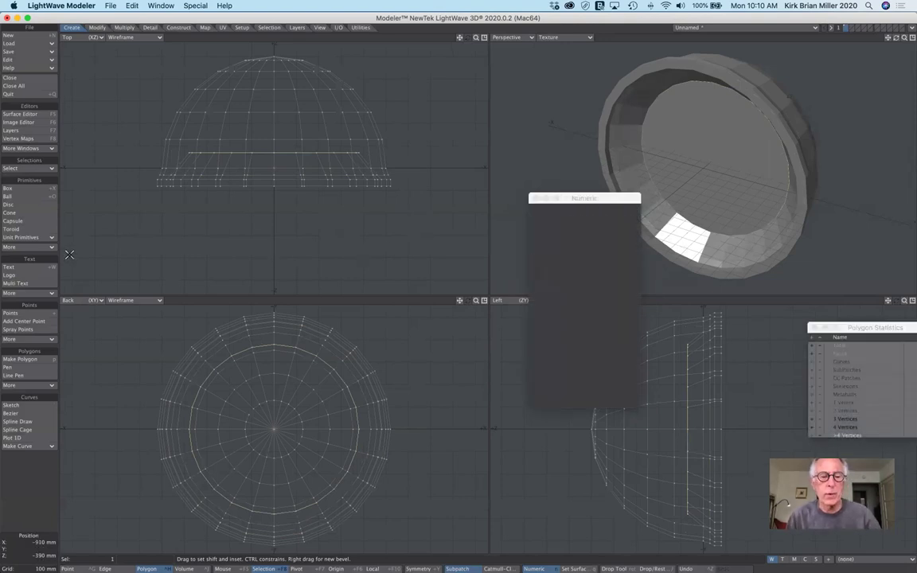
key("/")
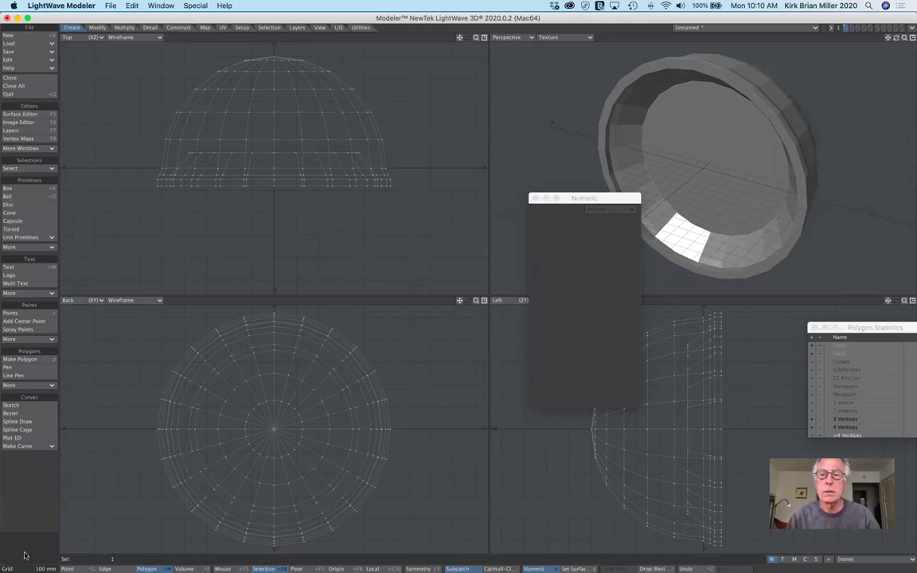
key("[")
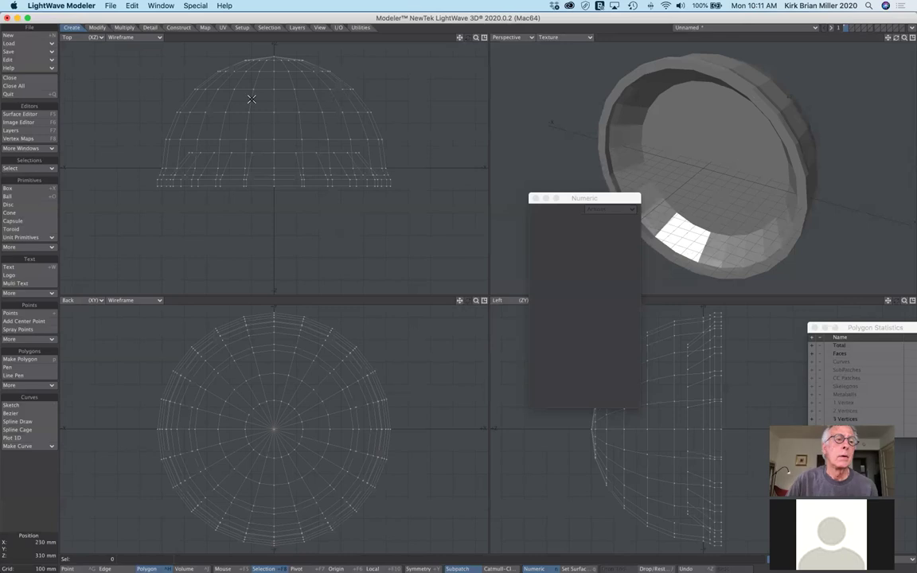
Switch to the empty second layer and move the Numeric window away from the middle of the viewports
left_click(125, 29)
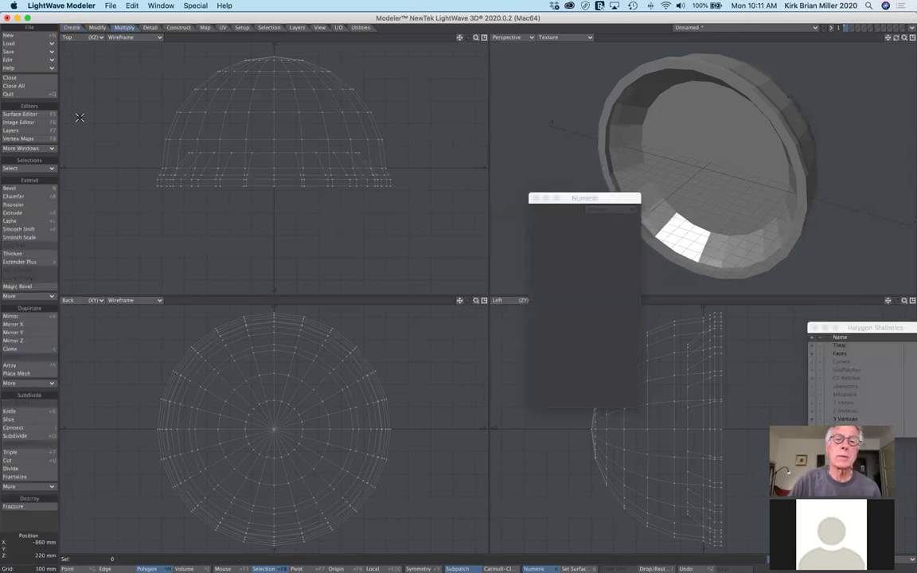
left_click(852, 27)
left_click_drag(602, 199, 850, 75)
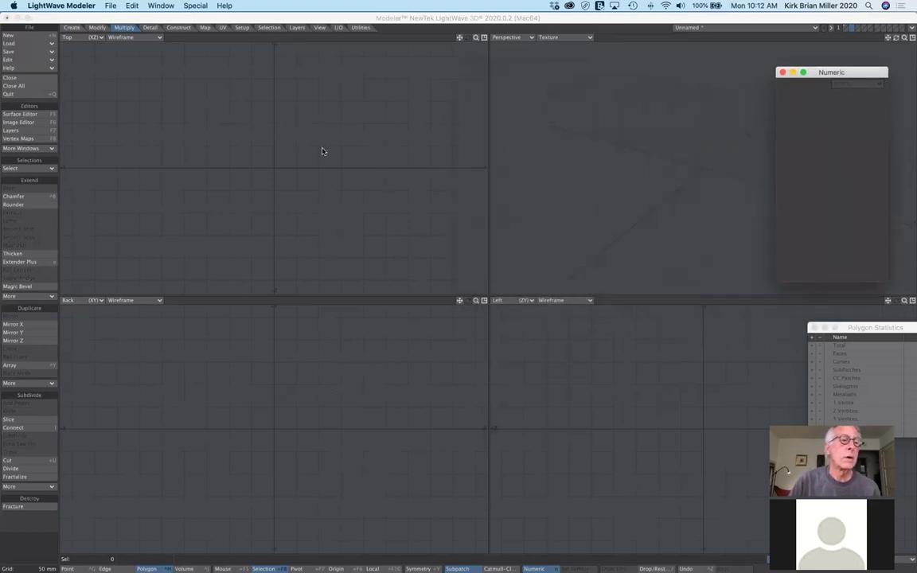
Create a box with the default 1 m width, height and depth on the second layer
left_click(71, 27)
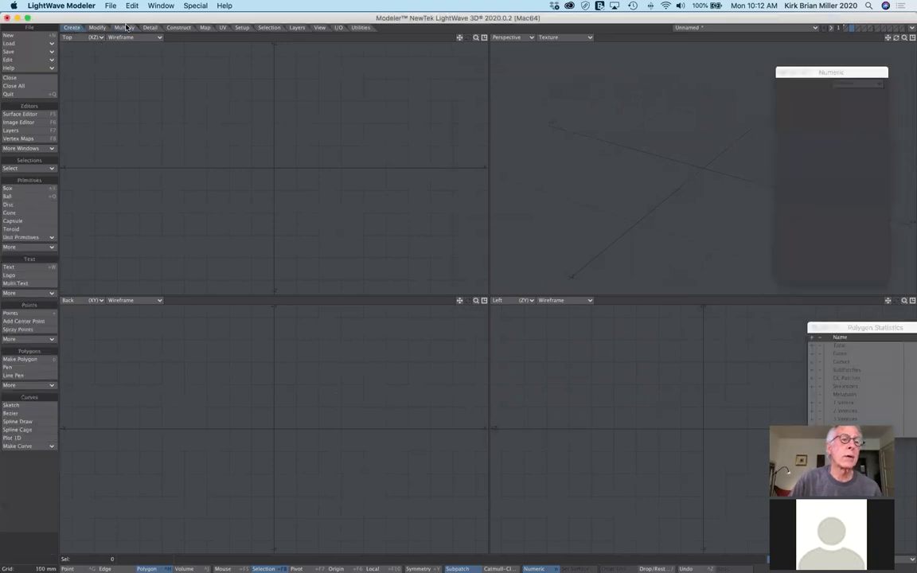
left_click(118, 27)
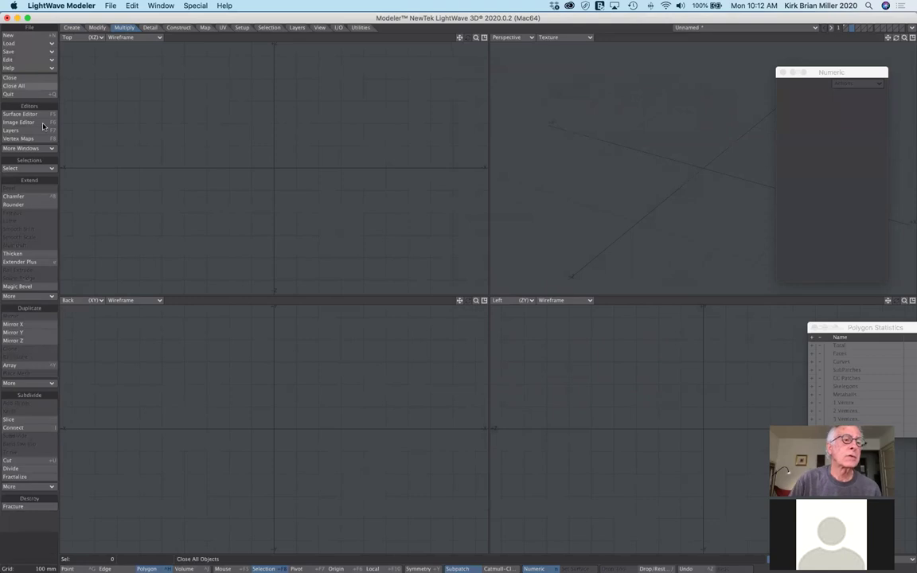
left_click(72, 27)
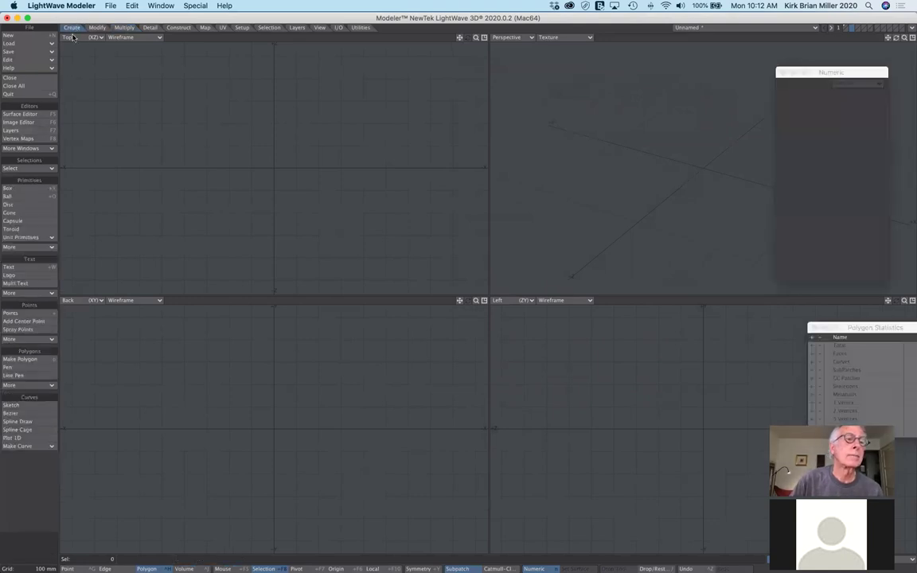
left_click(34, 190)
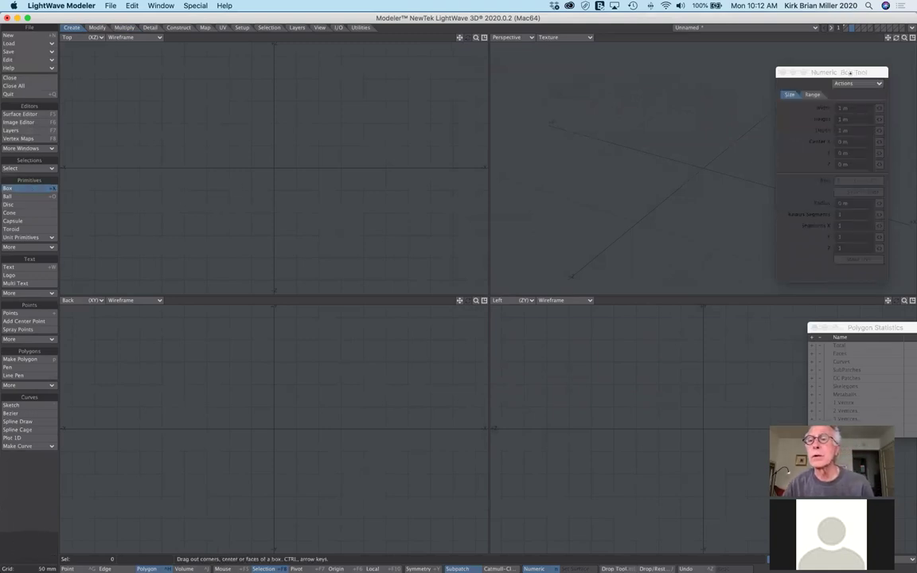
left_click(850, 81)
left_click(851, 83)
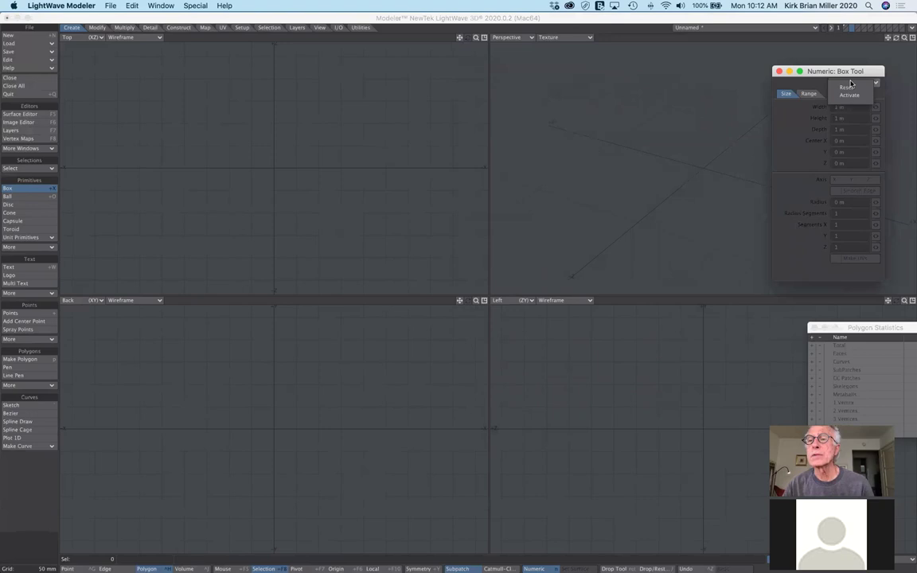
left_click(852, 84)
left_click(855, 85)
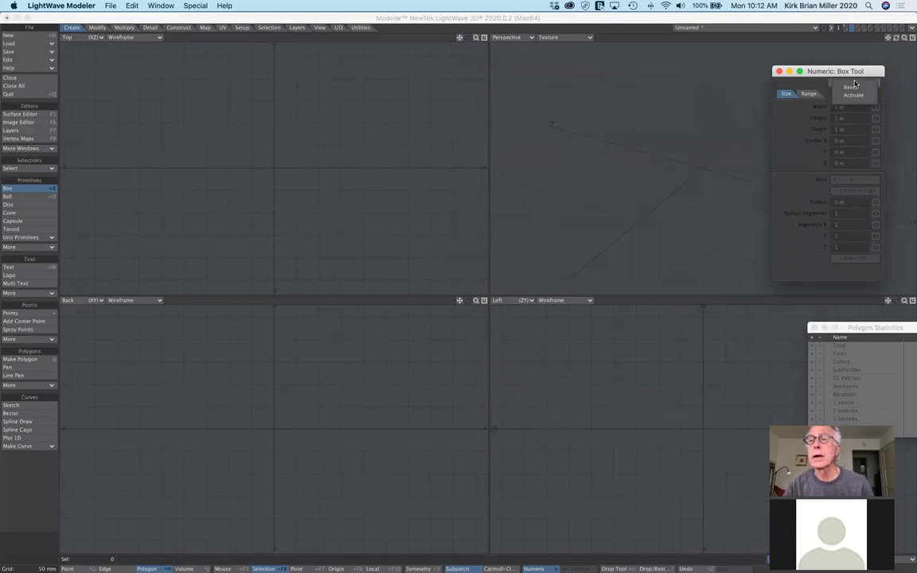
left_click(854, 95)
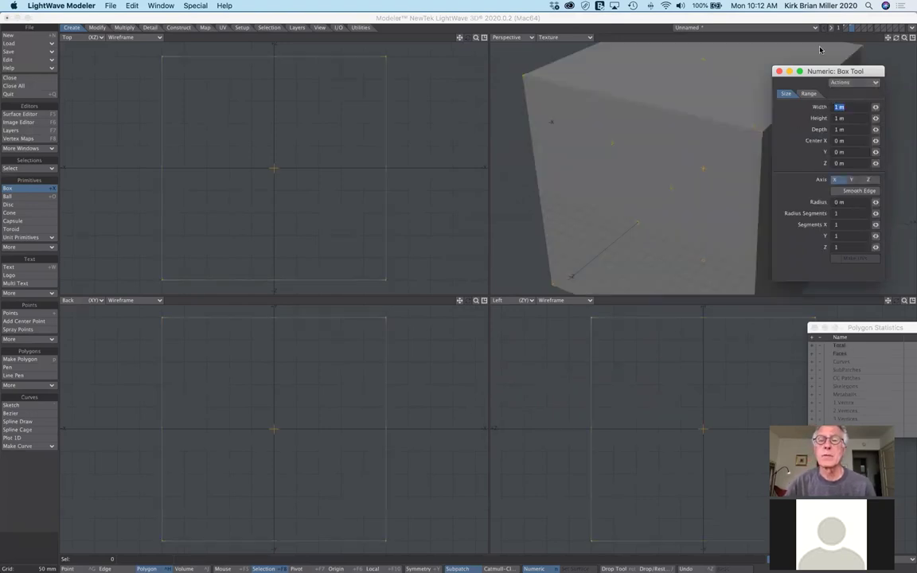
left_click(25, 191)
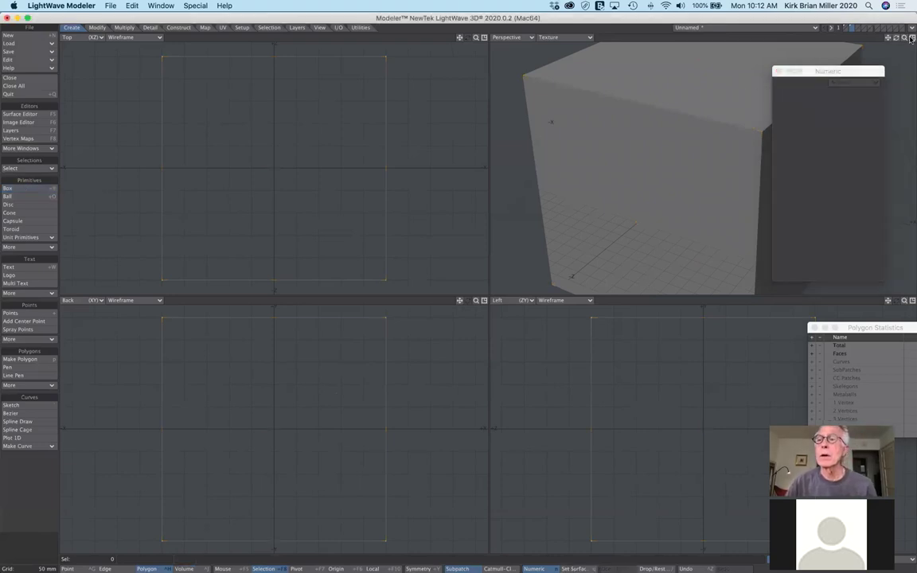
left_click_drag(905, 37, 890, 51)
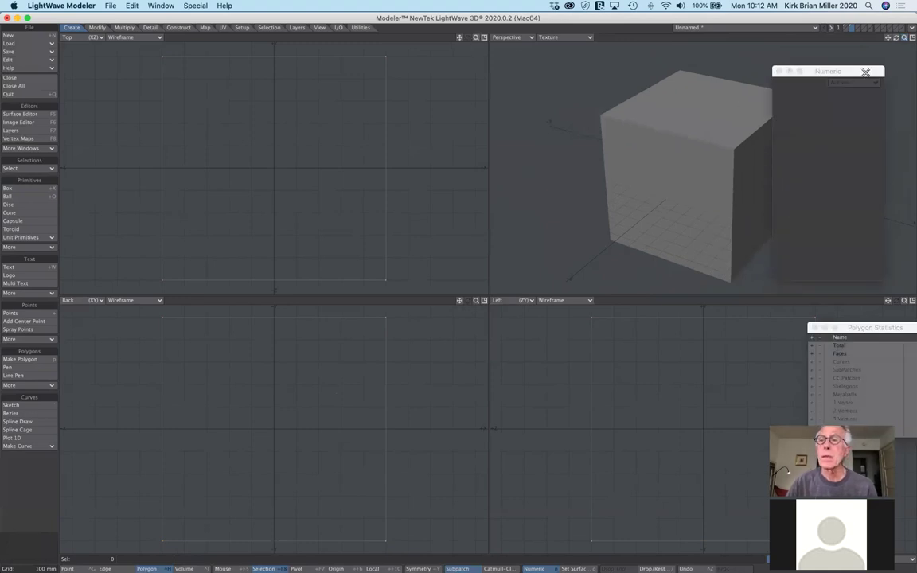
left_click_drag(866, 71, 895, 75)
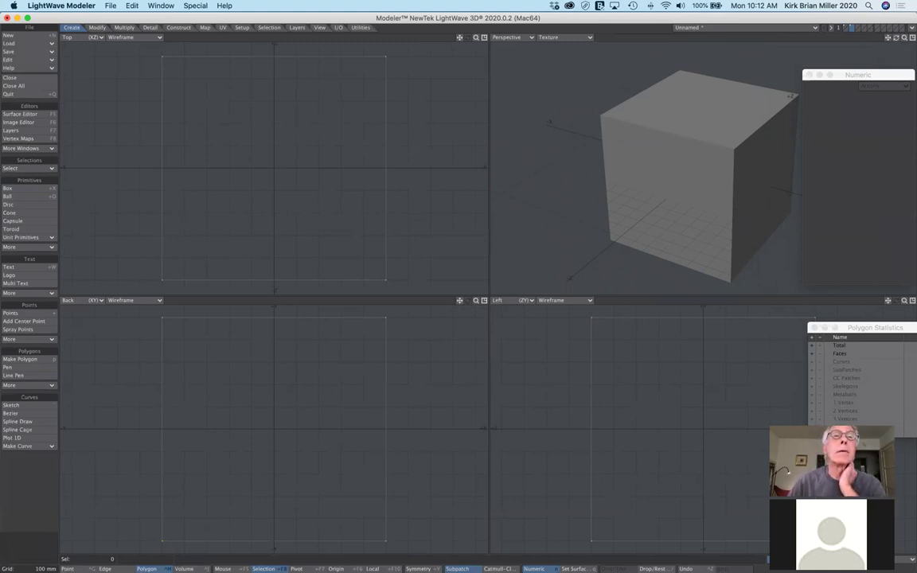
key("n")
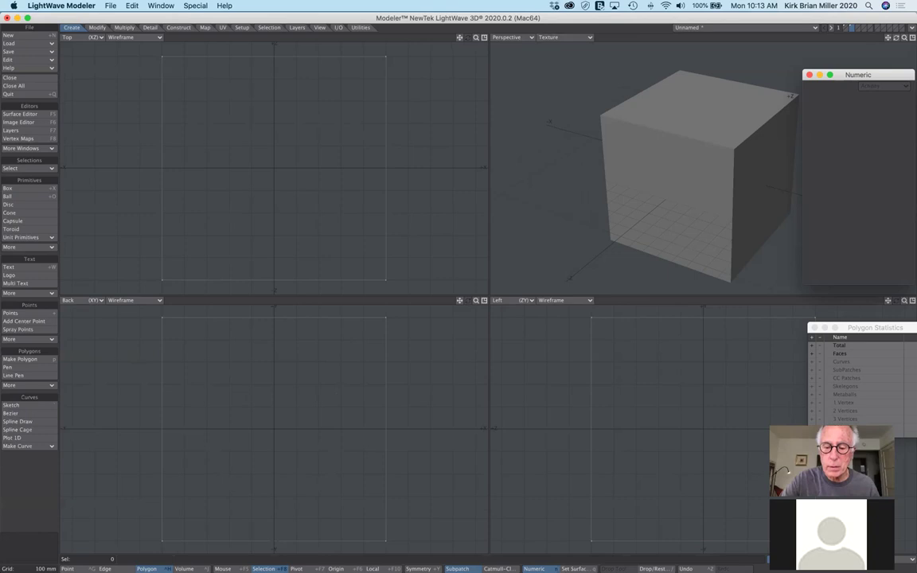
key("XF86AudioRaiseVolume")
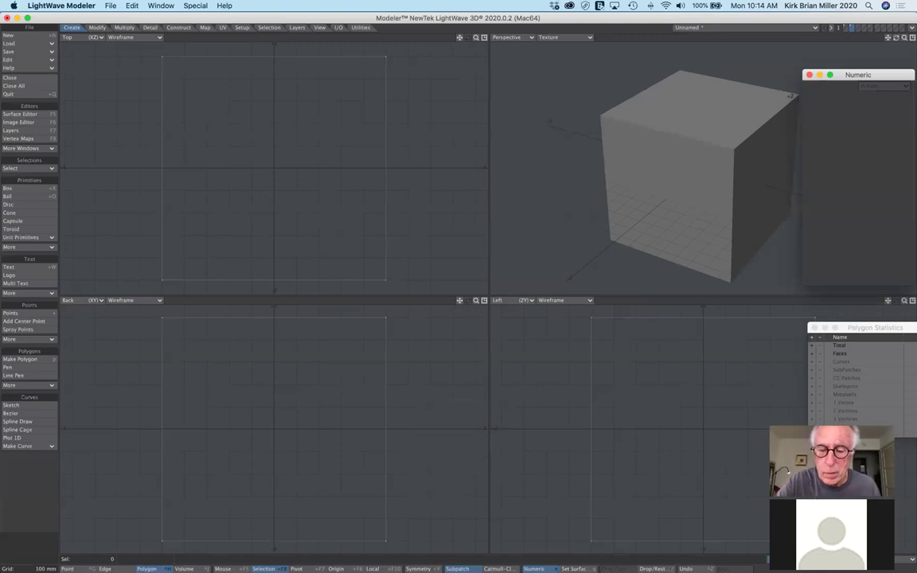
key("XF86AudioRaiseVolume")
key("XF86AudioRaiseVolume")
key("XF86AudioRaiseVolume")
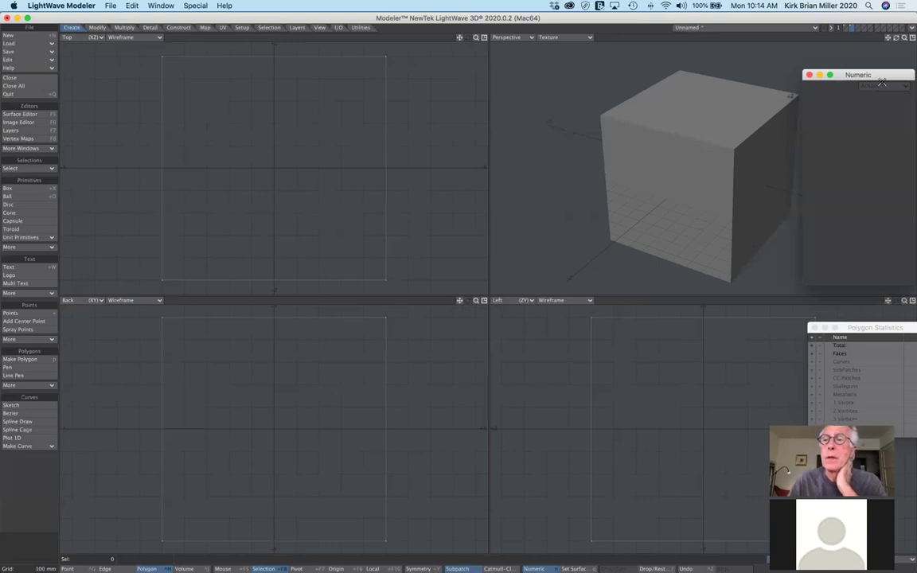
Move the Numeric window clear of the perspective view's box and delete the box
left_click(124, 28)
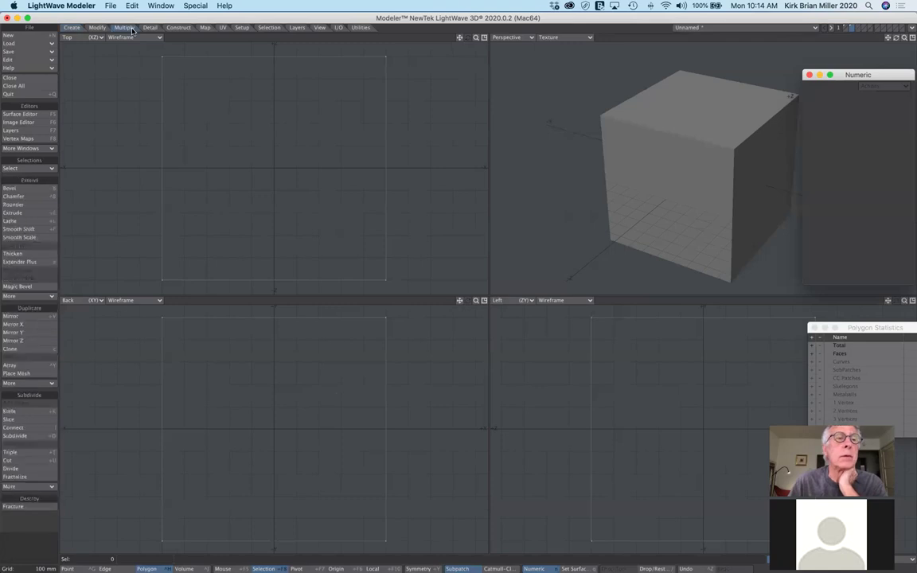
left_click_drag(874, 74, 863, 255)
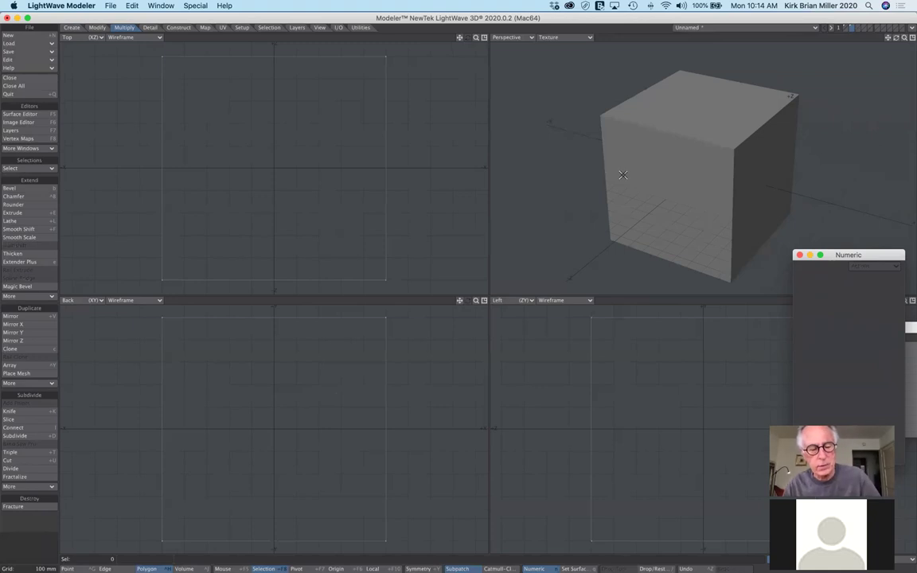
key("Delete")
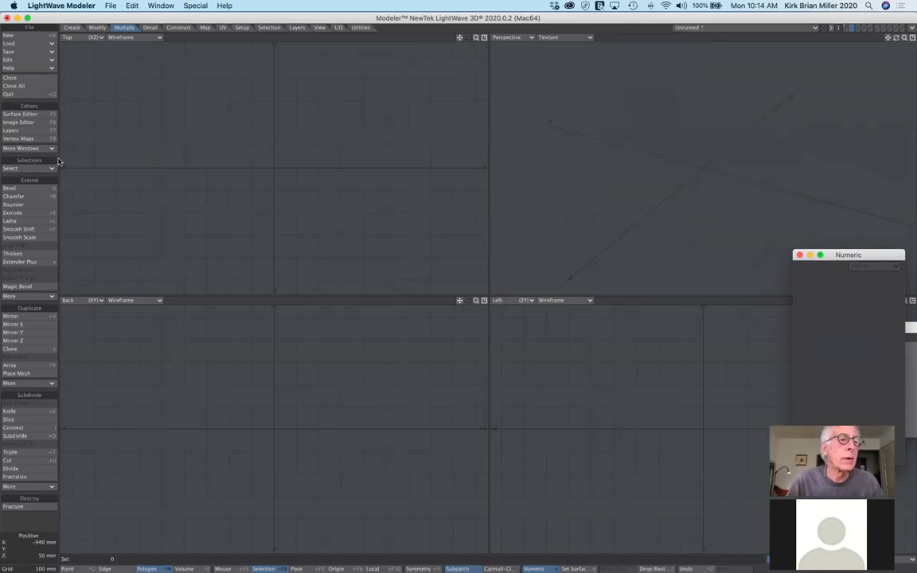
Activate a new box with the default 1 m dimensions centred on the origin
left_click(70, 28)
left_click(10, 188)
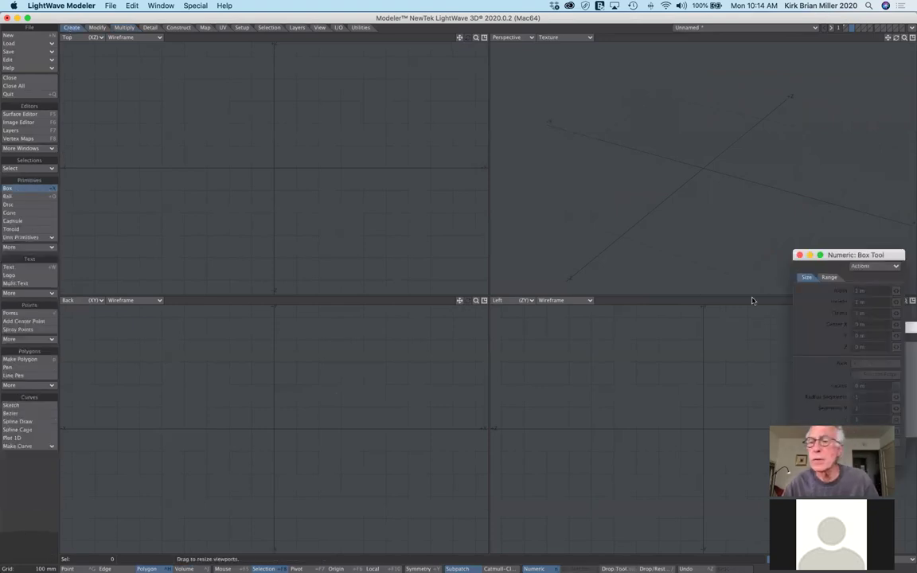
left_click(864, 265)
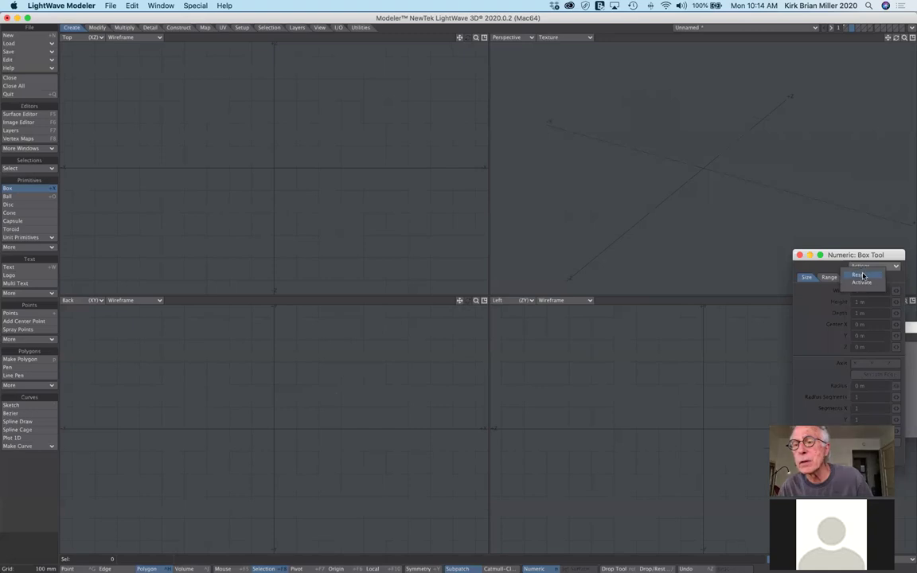
left_click(861, 282)
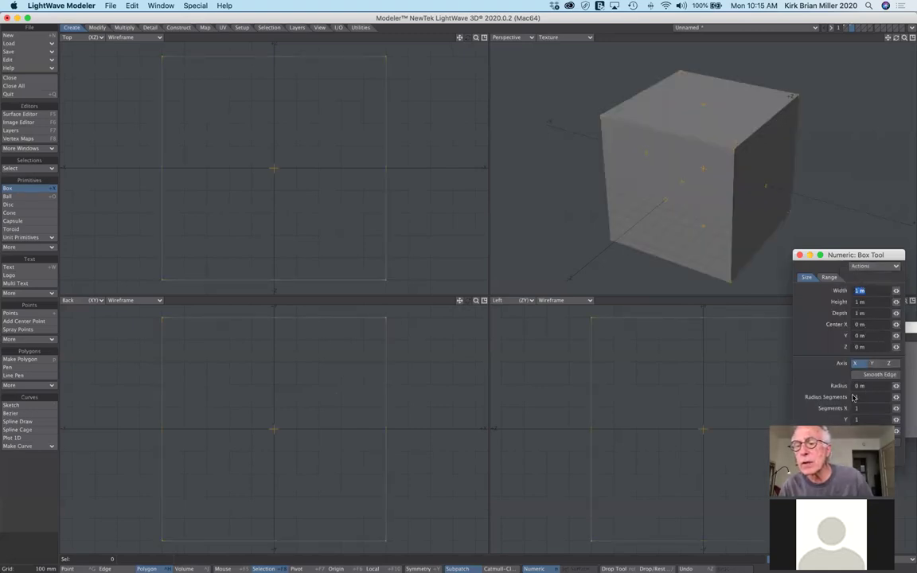
Try a 65 mm radius with 3 radius segments on the box, and return them to 0 m and 1
left_click(896, 385)
left_click_drag(895, 385, 909, 385)
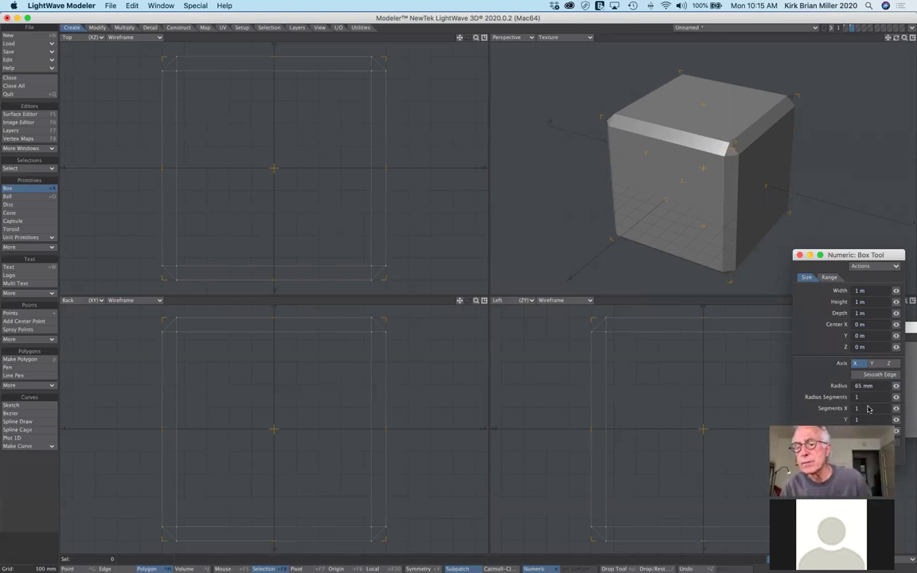
mouse_move(896, 397)
left_mouse_down()
mouse_move(904, 396)
mouse_move(892, 396)
left_mouse_up()
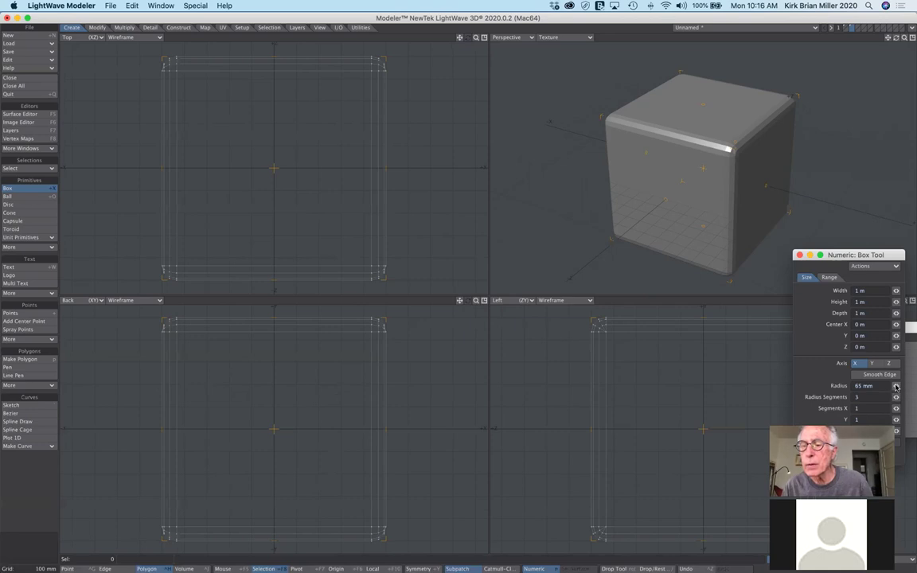
left_click_drag(896, 387, 864, 387)
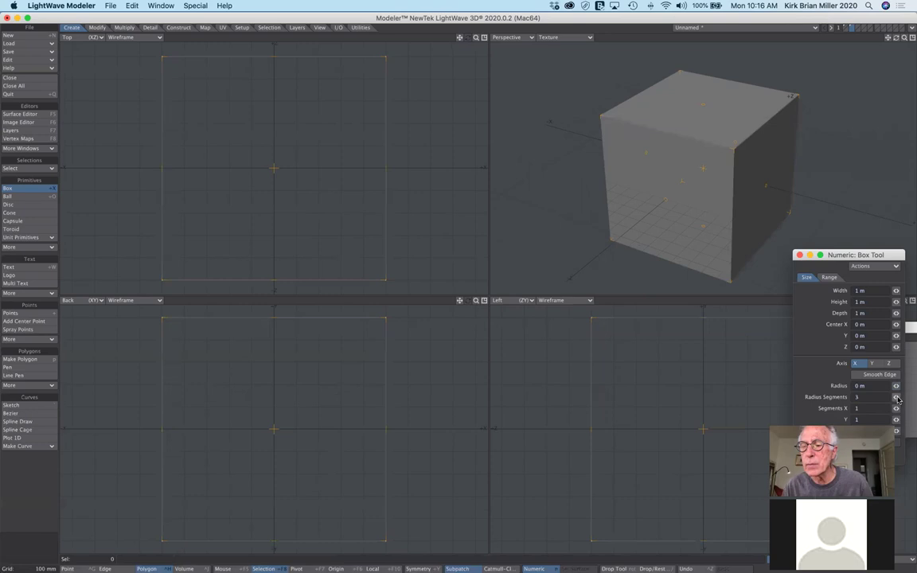
left_click_drag(895, 397, 884, 396)
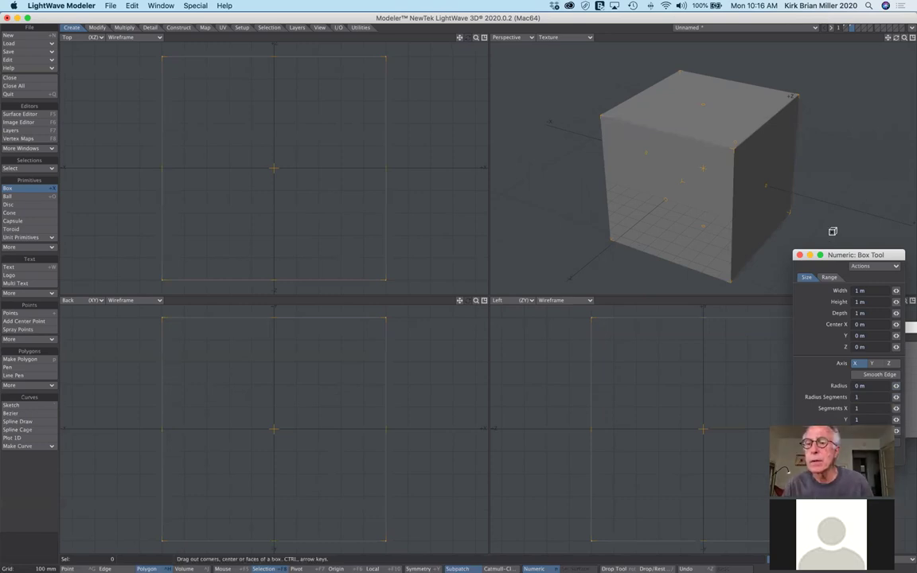
Finish the plain box by dropping the Box tool and select its top polygon
left_click(39, 189)
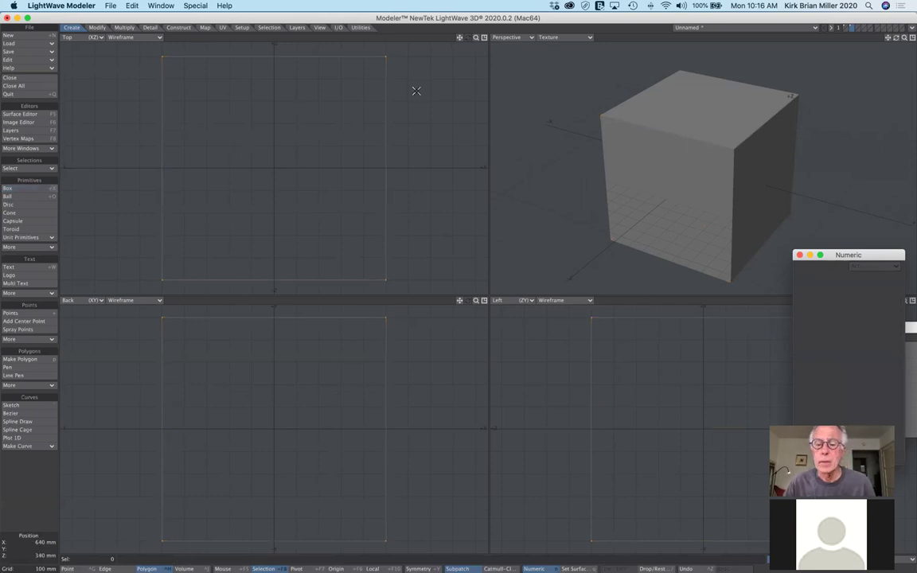
key("XF86MonBrightnessUp")
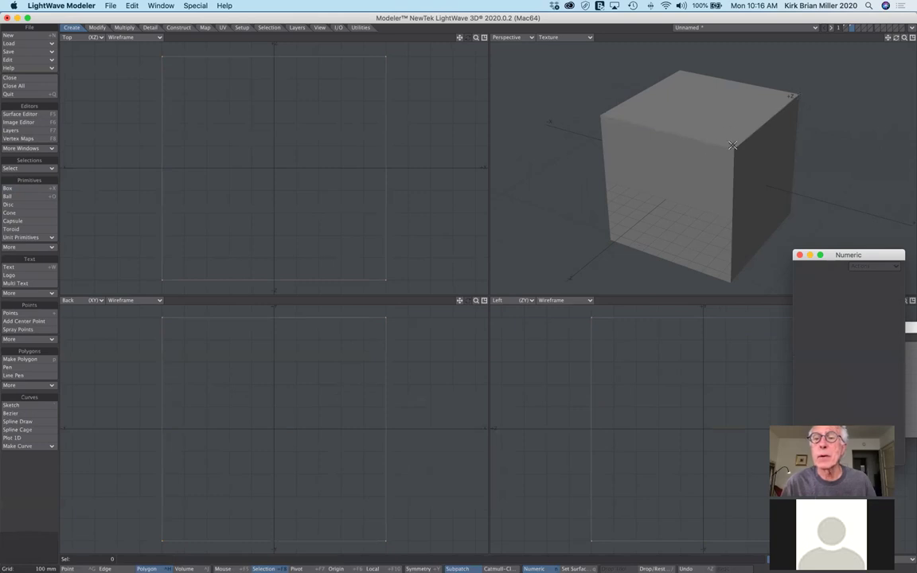
left_click(691, 110)
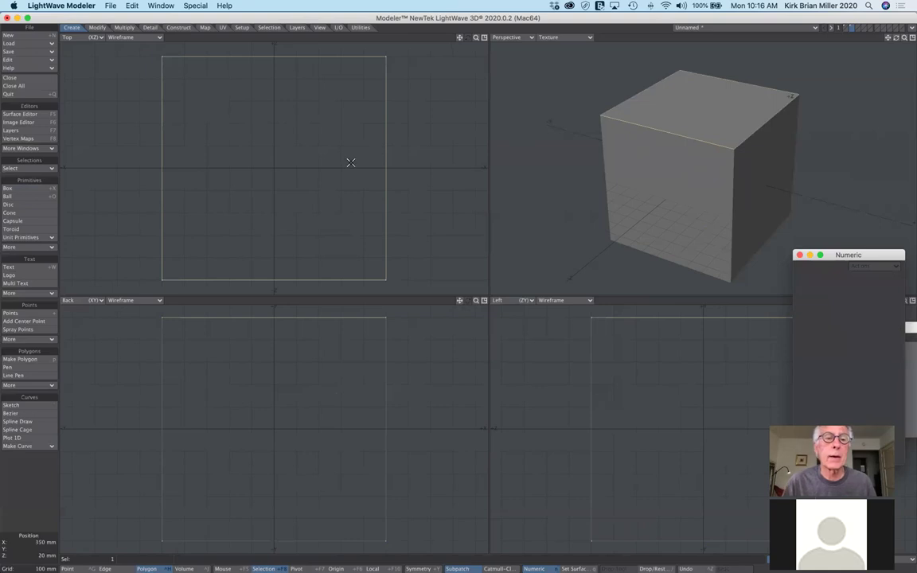
Activate Rounder on the box's top polygon in edges-only mode, with its Numeric window moved between the top and perspective views
left_click(124, 28)
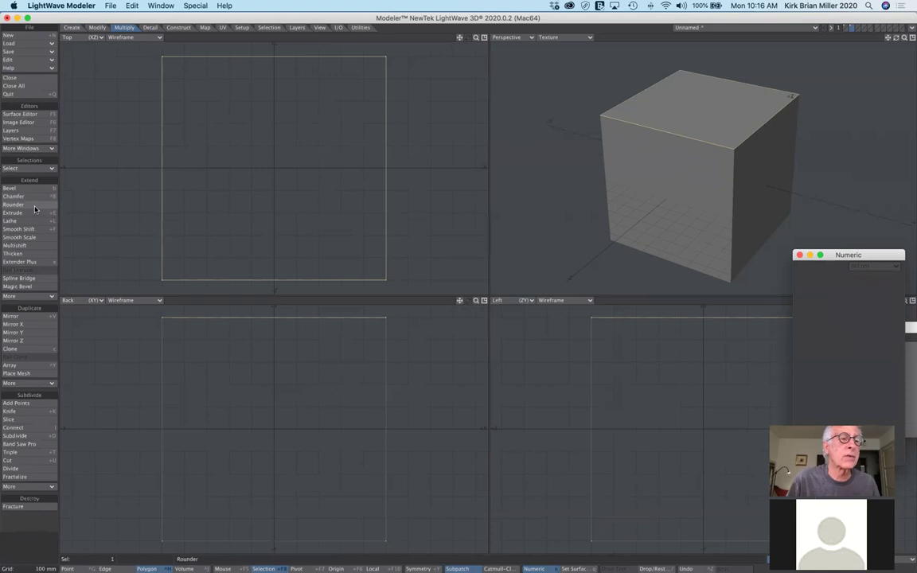
left_click(35, 207)
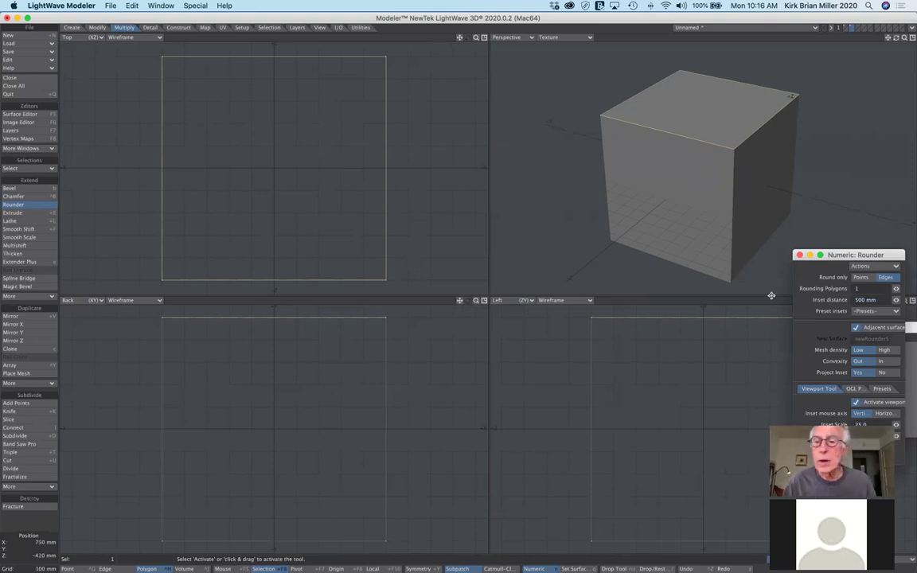
left_click_drag(850, 256, 476, 95)
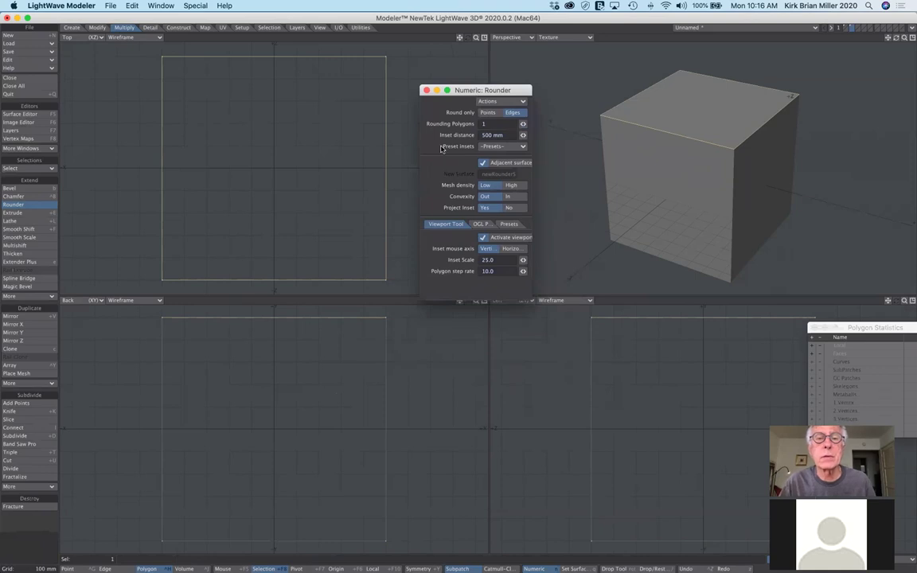
left_click(512, 102)
left_click(512, 117)
left_click(512, 103)
left_click(513, 117)
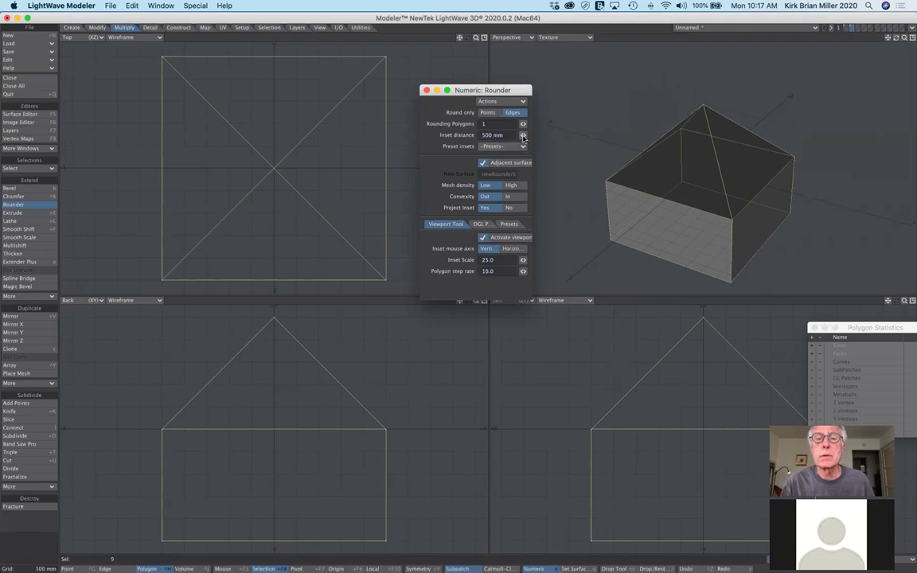
Try rounding the box's top edges with a 100 mm inset and 7 polygons, and its top corners with 403 mm and 31 polygons
left_click_drag(523, 135, 445, 136)
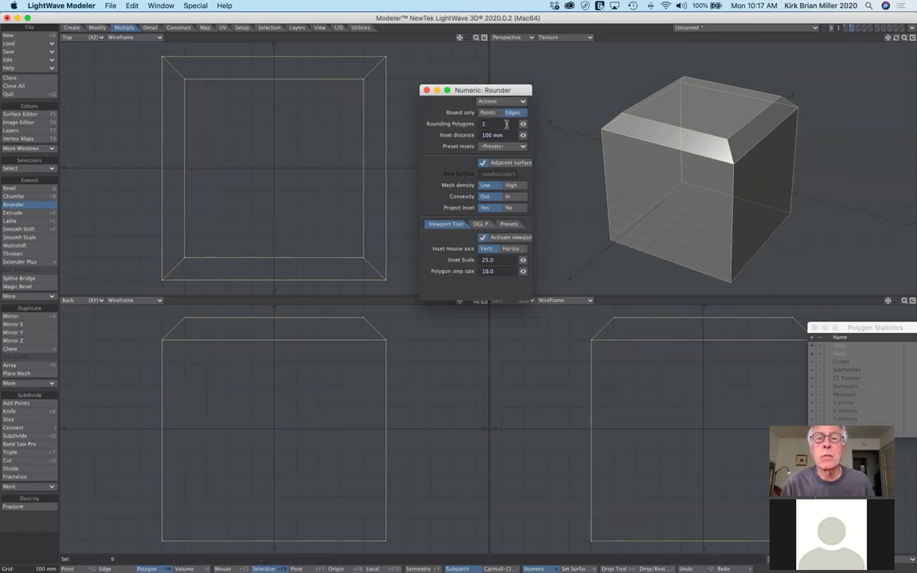
left_click_drag(521, 125, 548, 125)
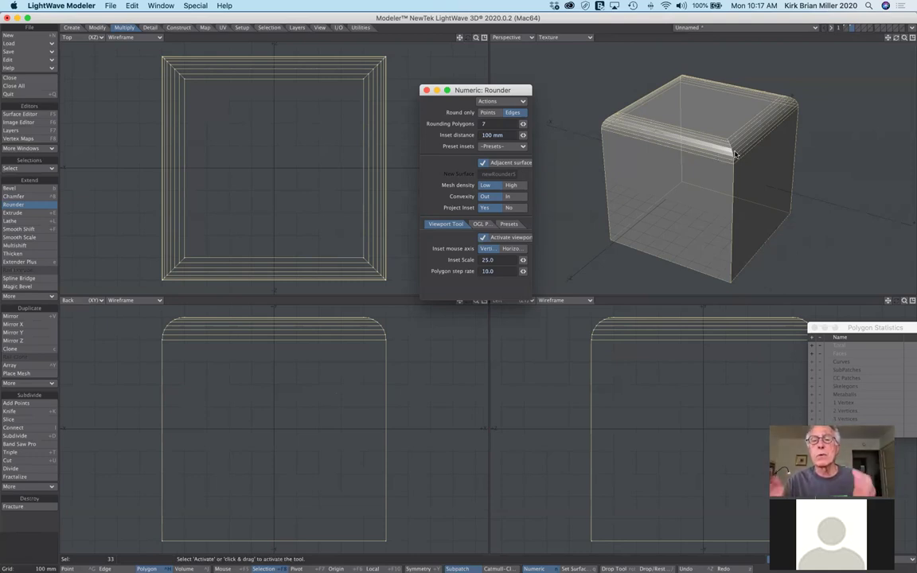
left_click(487, 113)
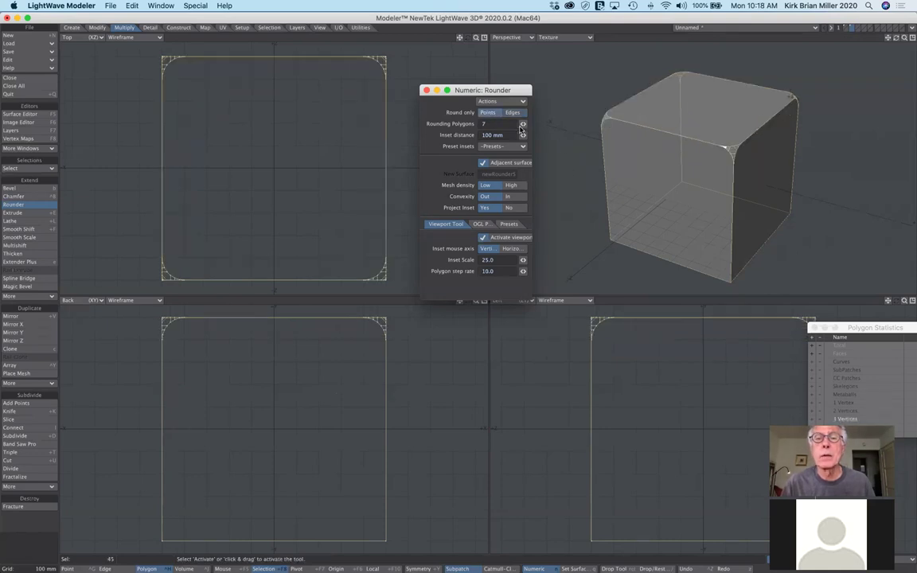
left_click_drag(523, 126, 573, 135)
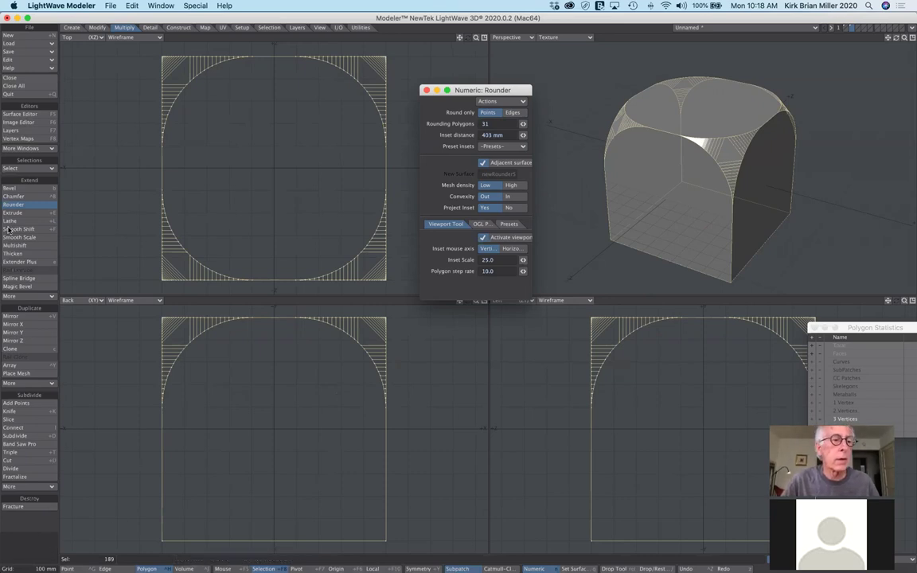
left_click(21, 206)
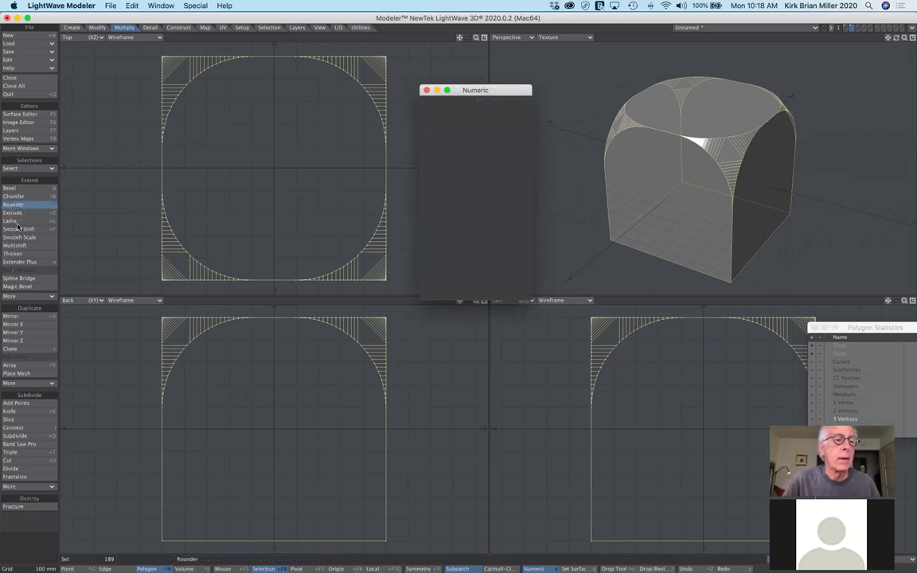
key("u")
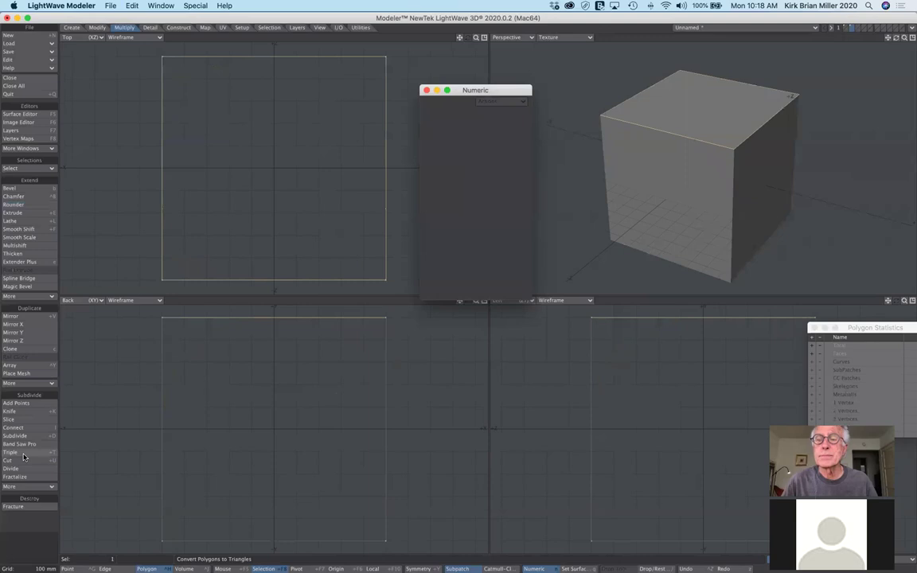
Clear the polygon selection and select the box's front top edge in edge mode
left_click(25, 498)
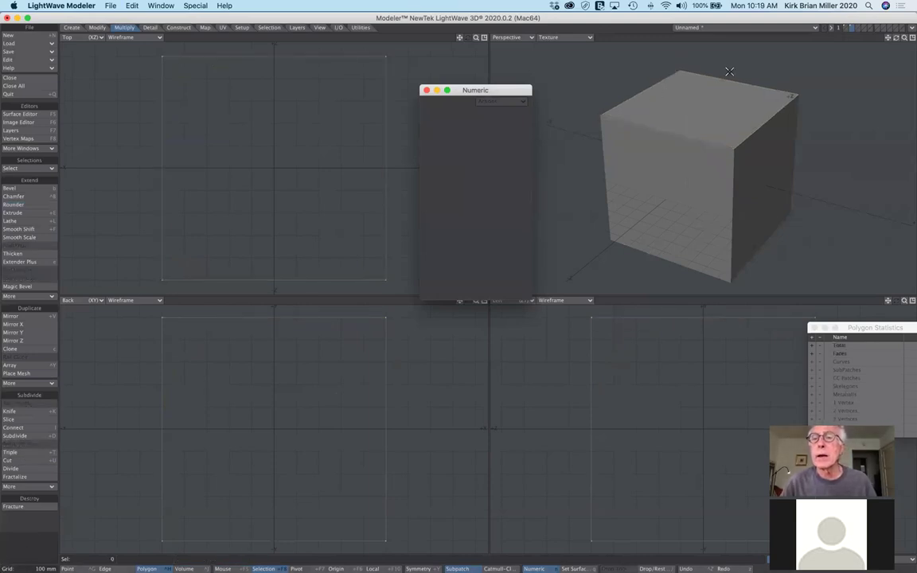
left_click(649, 101)
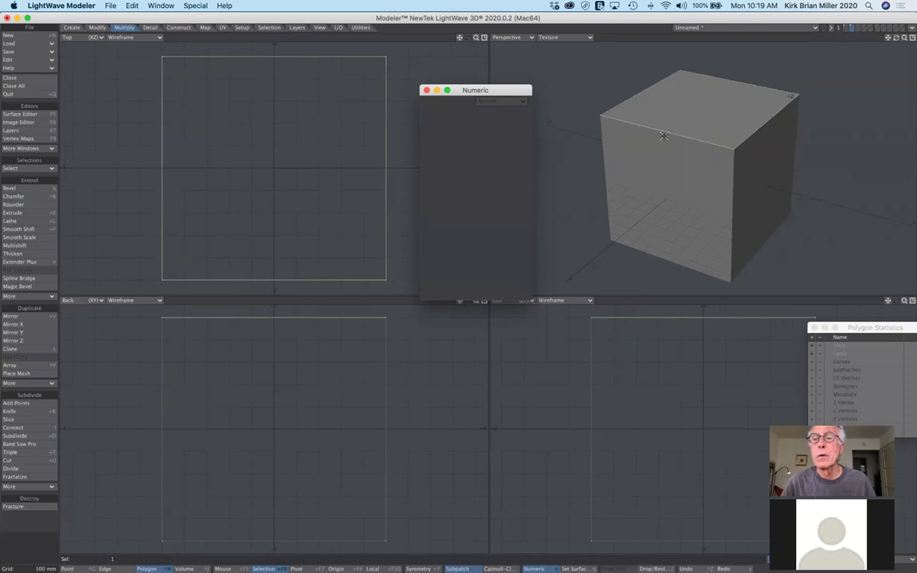
left_click(35, 547)
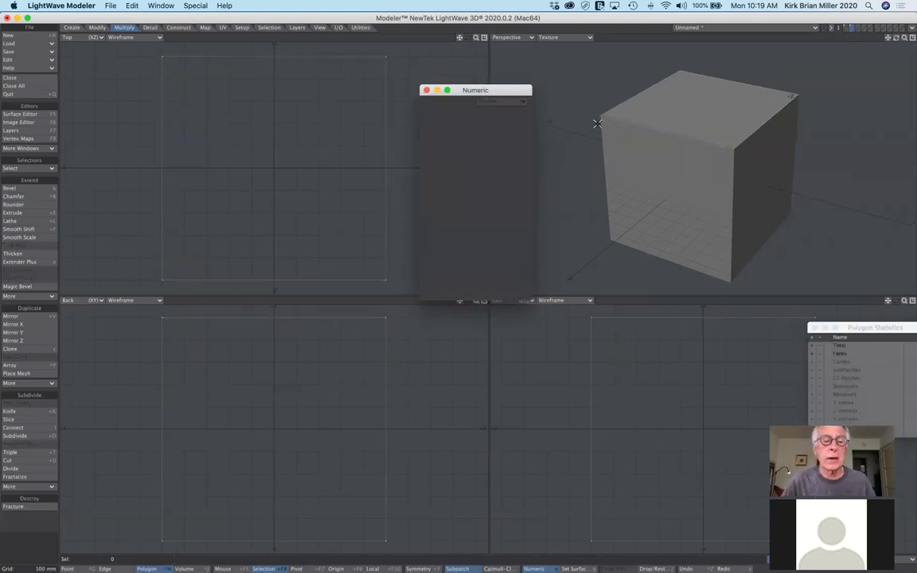
left_click(107, 569)
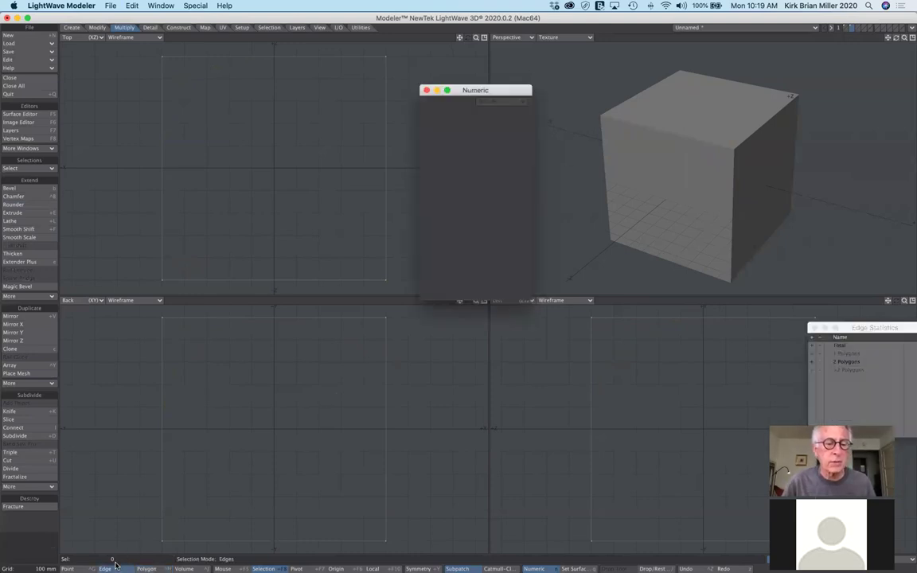
left_click(646, 128)
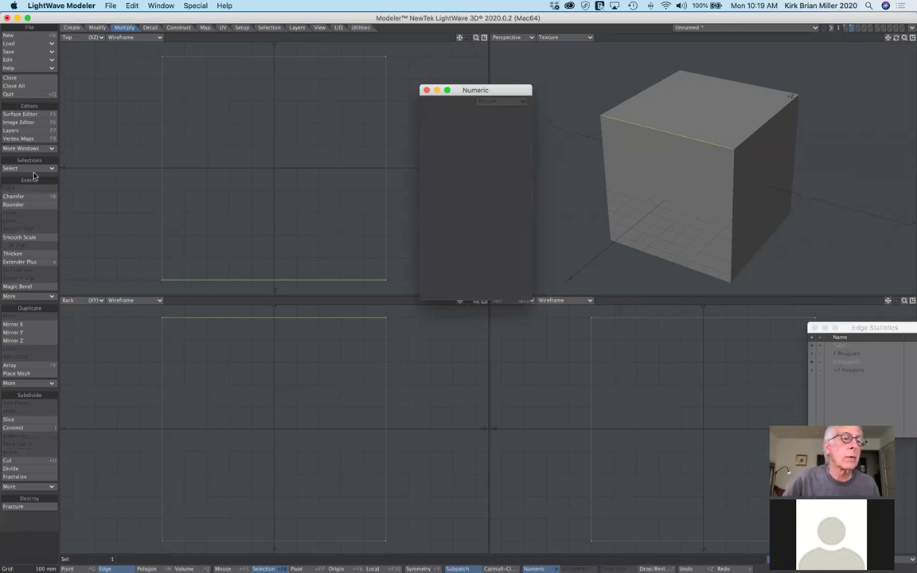
Try Rounder on the selected front edge in edges-only mode, inspect the rounded side, and undo the rounding
left_click(34, 204)
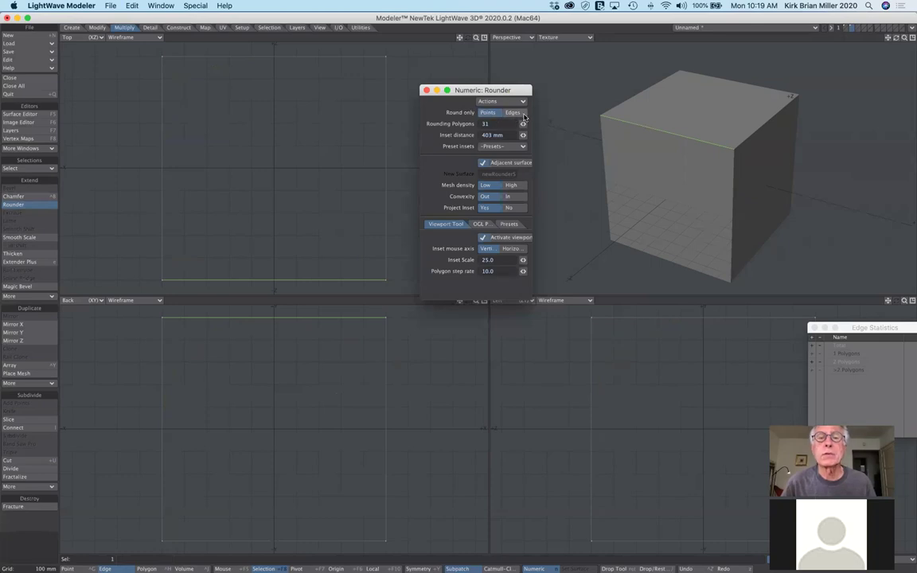
left_click(511, 103)
left_click(509, 115)
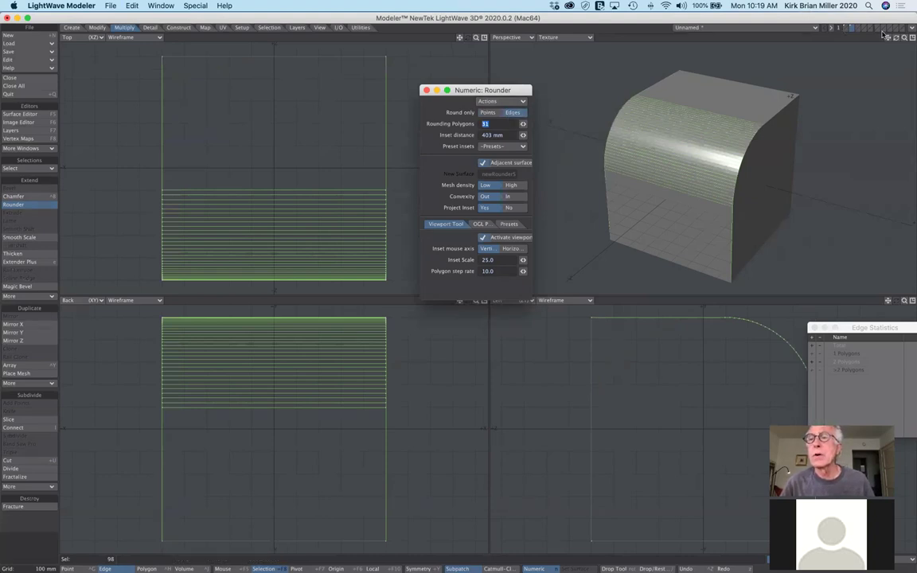
left_click_drag(895, 38, 907, 37)
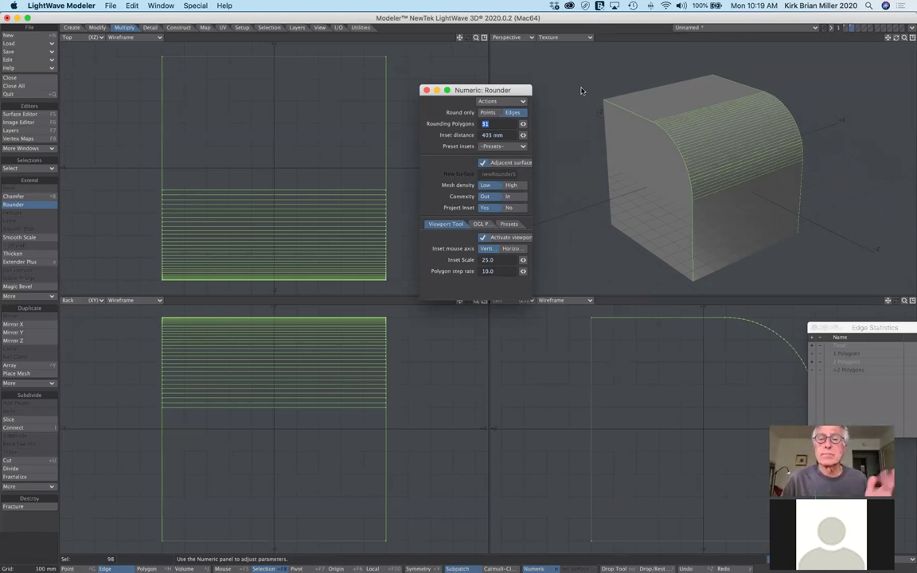
left_click(46, 208)
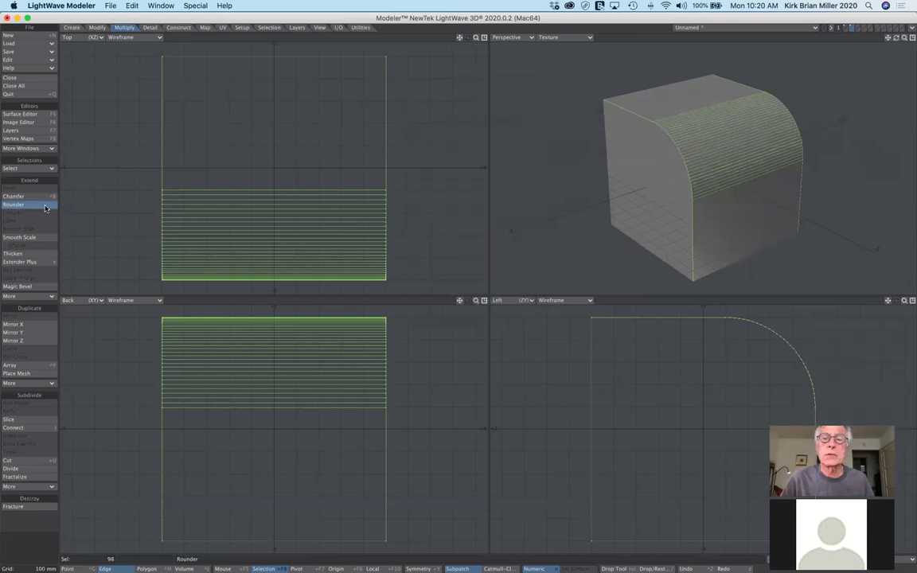
key("u")
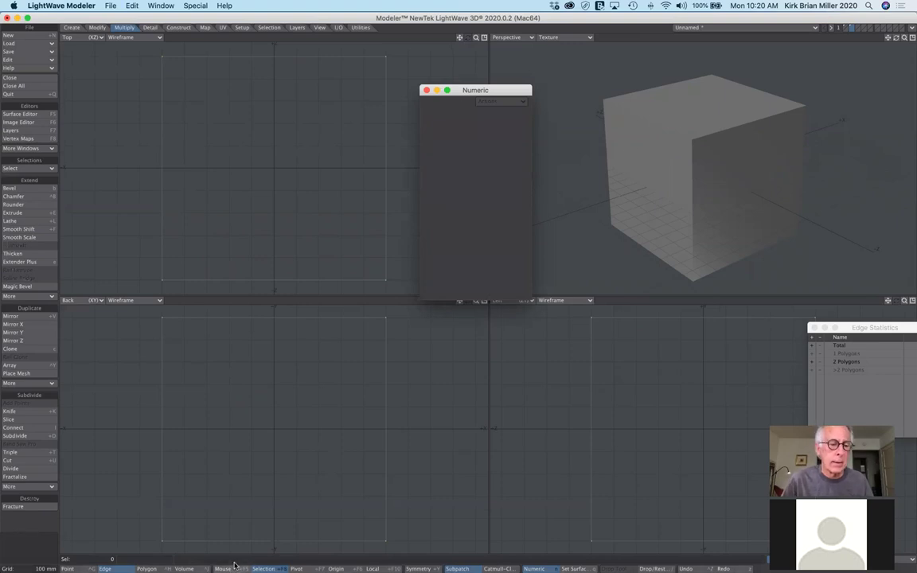
Return to polygon mode and switch to the empty third layer, with the Numeric window moved down away from the top view
left_click(148, 568)
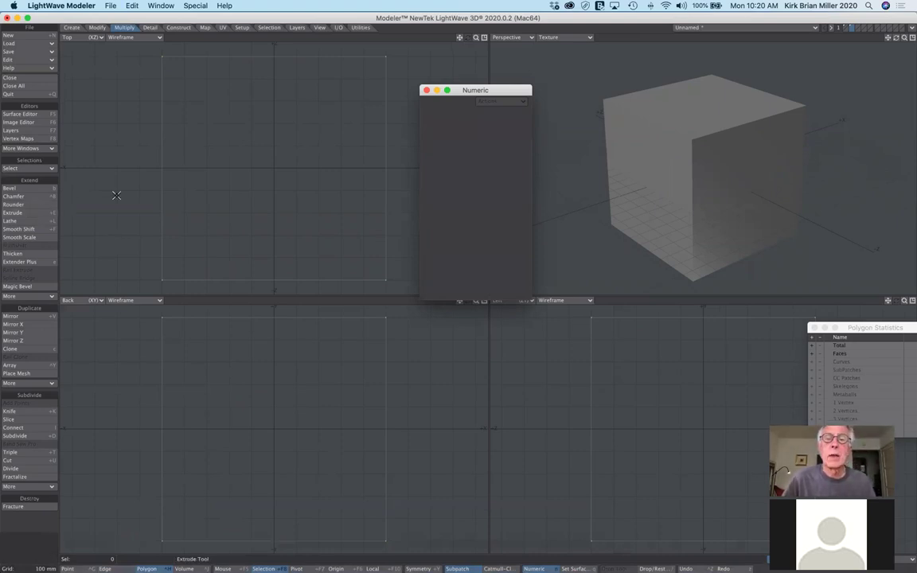
left_click_drag(496, 90, 569, 264)
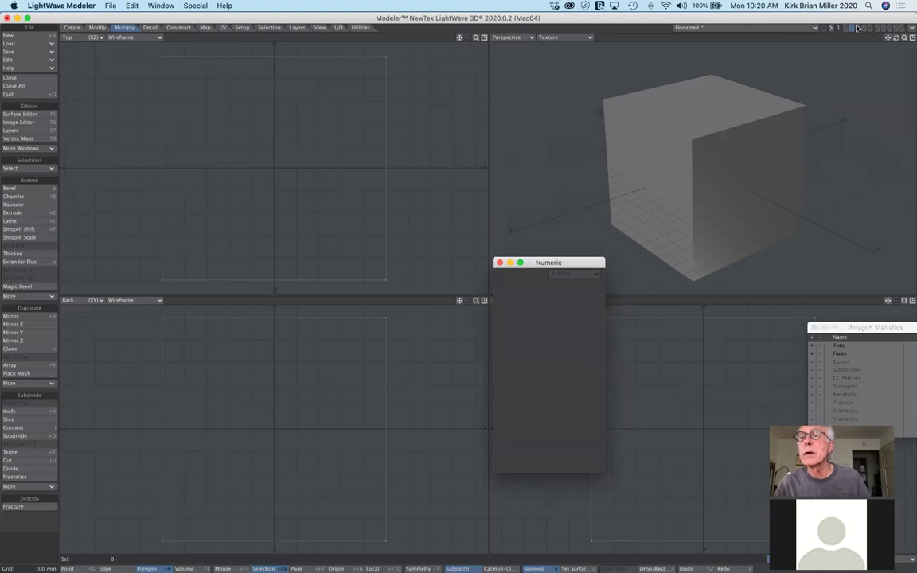
left_click(856, 28)
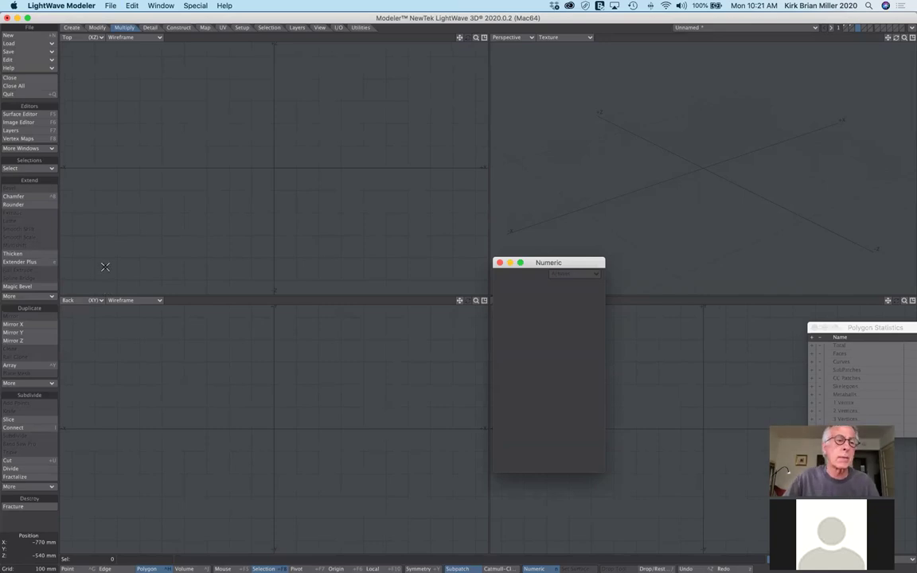
Create a flat ball facing Z at the origin in the back view, with 8 sides, 120 mm X and Y radii and 0 m Z radius
left_click(73, 28)
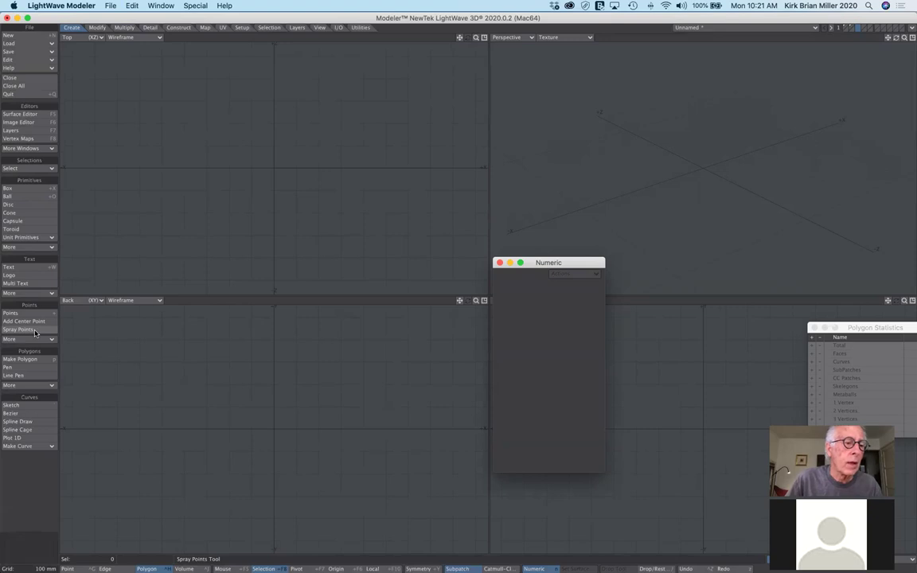
left_click(34, 198)
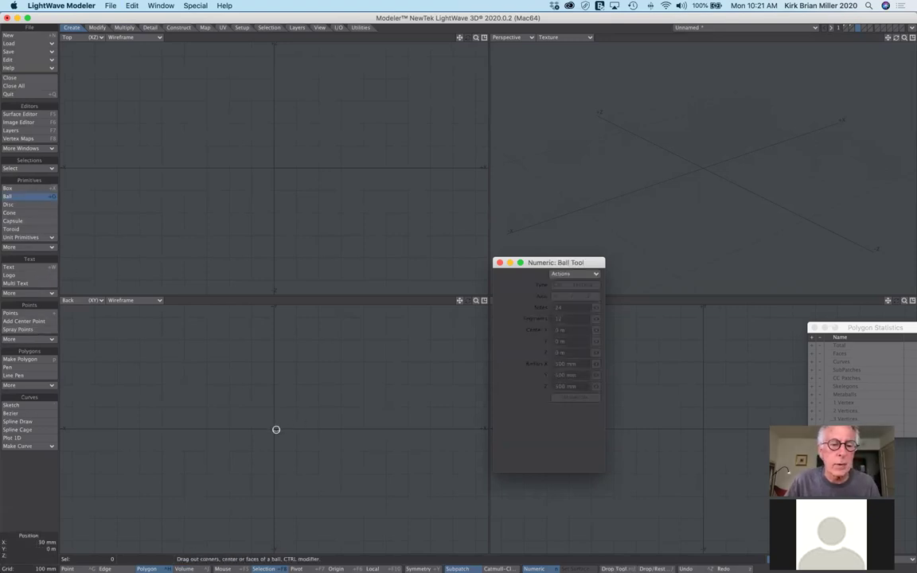
left_click_drag(274, 427, 300, 455)
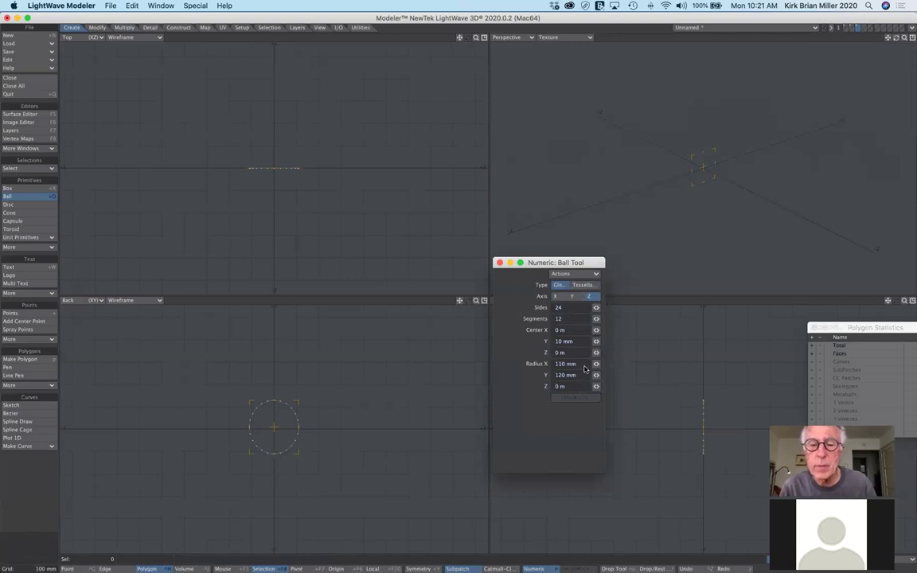
left_click(596, 363)
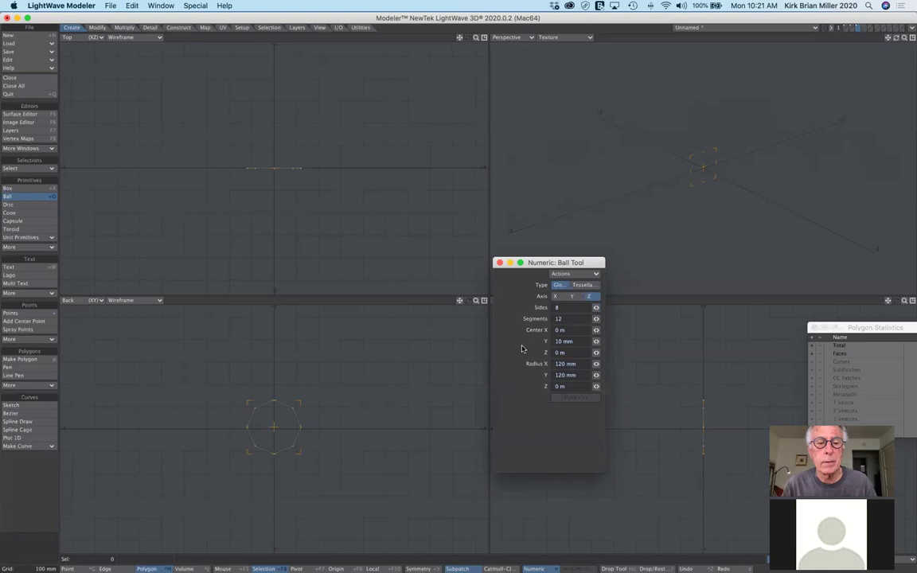
left_click(46, 198)
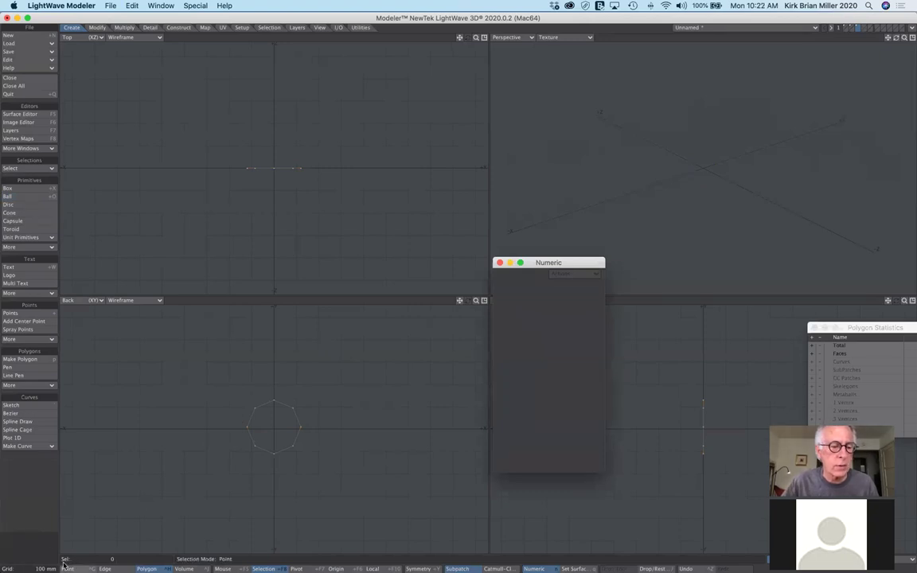
Scale the octagon's four diagonal points inward to about 49% to form a four-pointed star, and clear the point selection
left_click(79, 567)
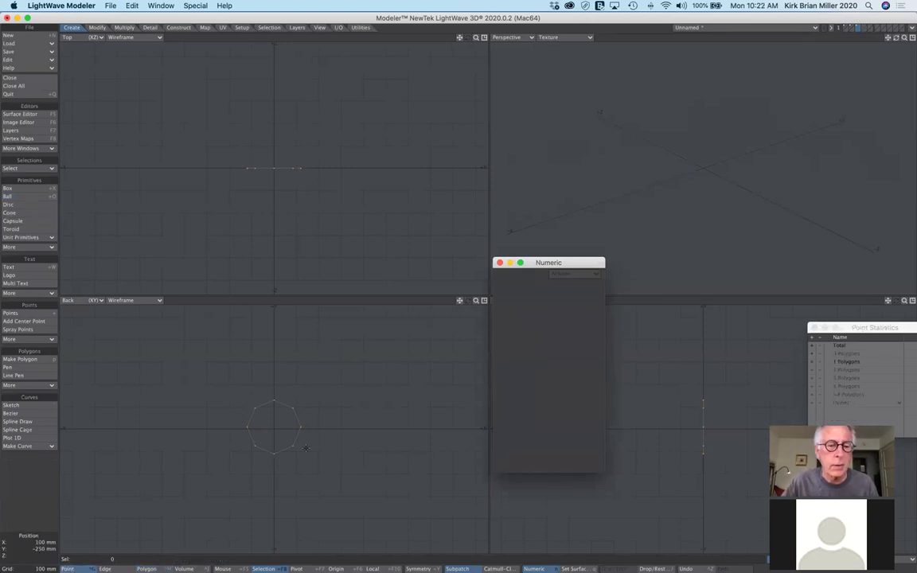
left_click(288, 410)
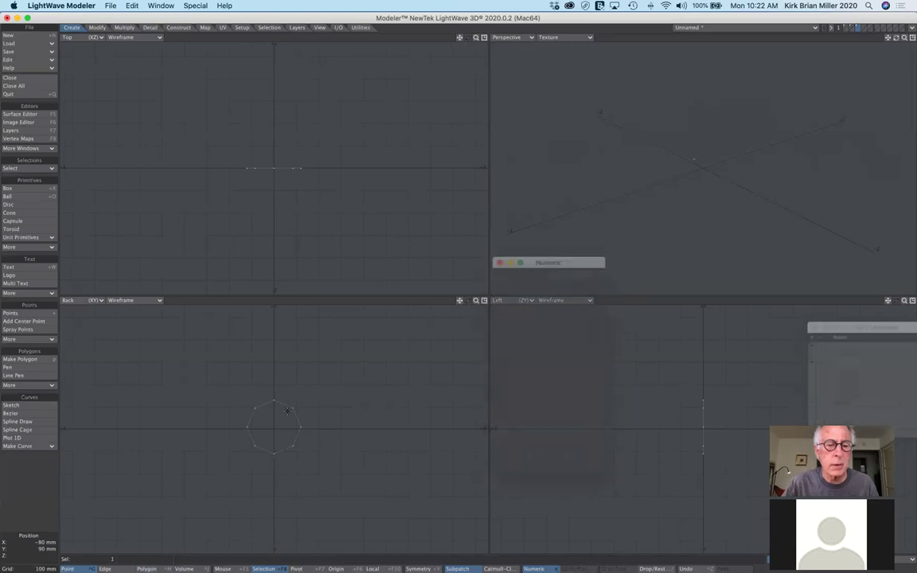
left_click(285, 414)
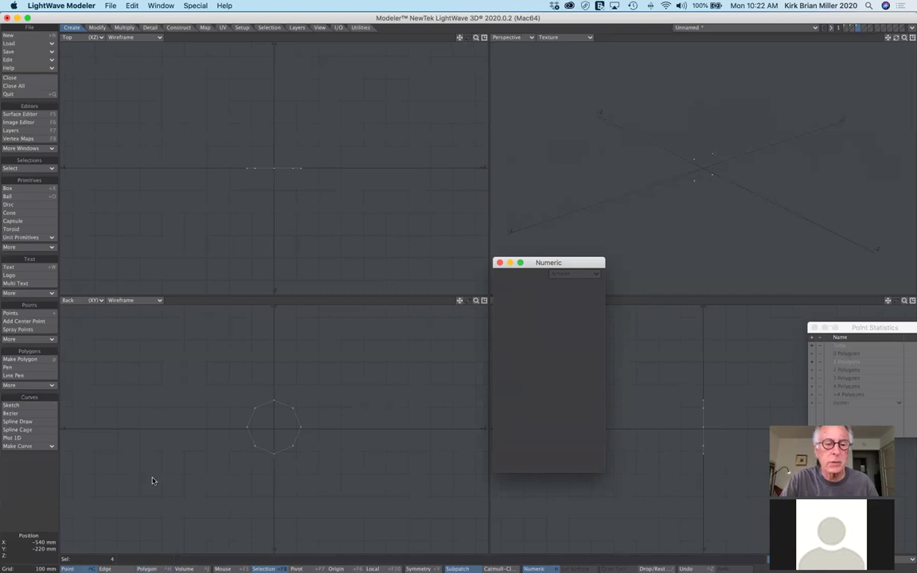
key("shift+h")
left_click_drag(358, 445, 319, 444)
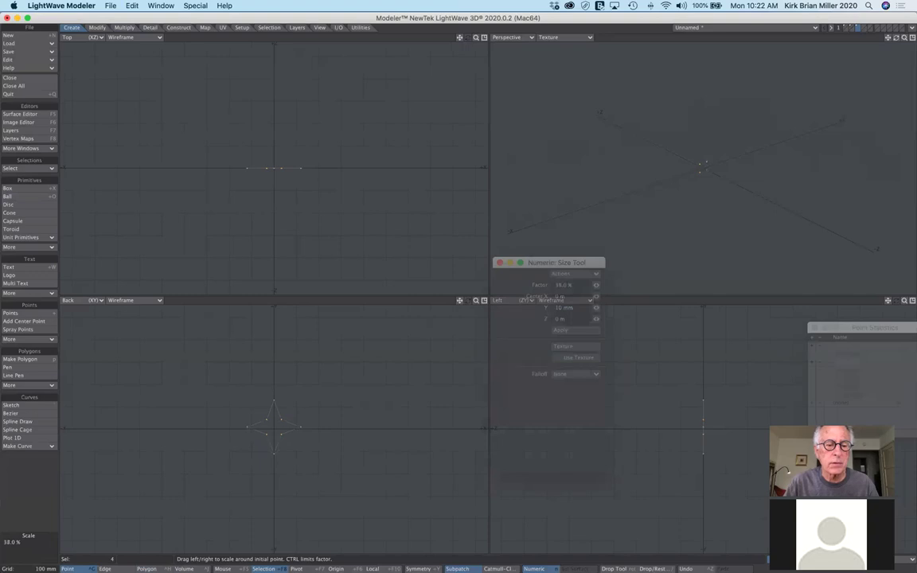
left_click_drag(318, 444, 323, 444)
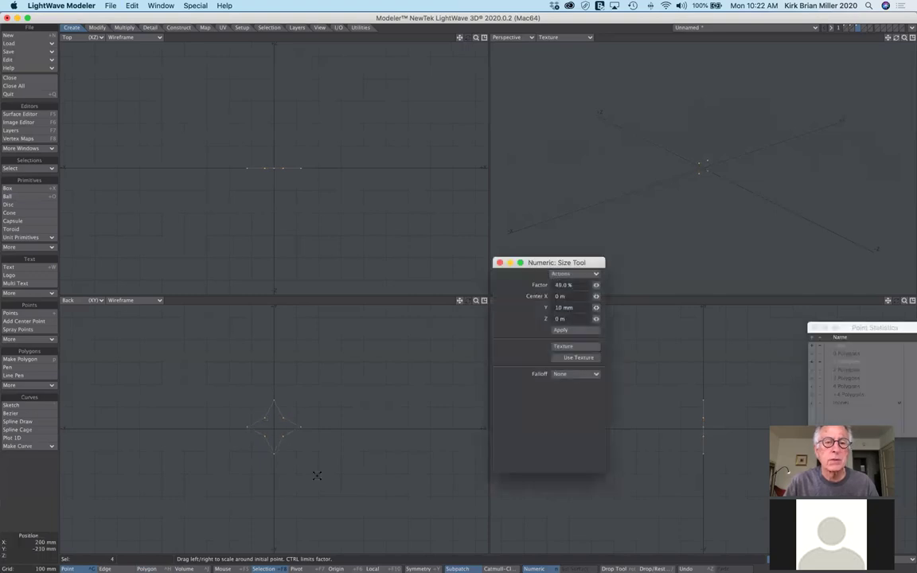
left_click(41, 316)
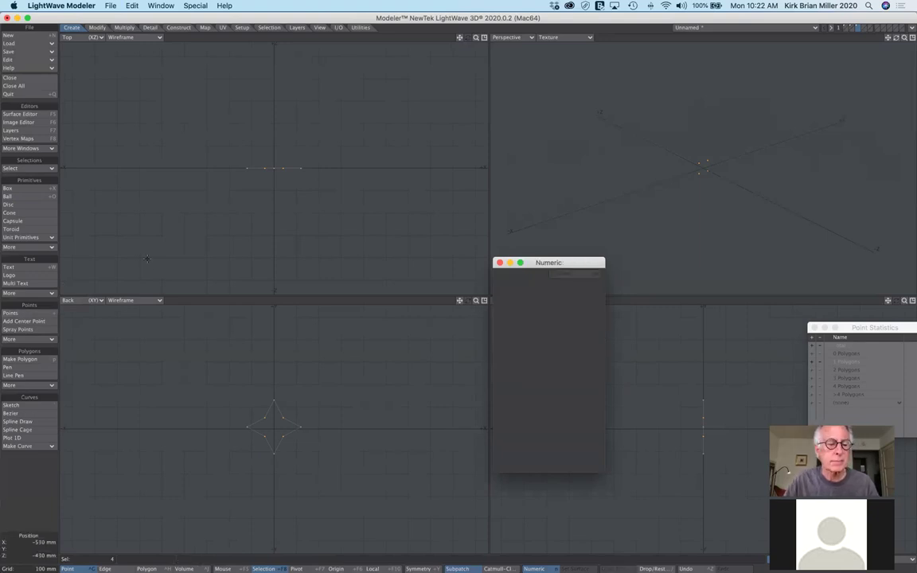
left_click(16, 498)
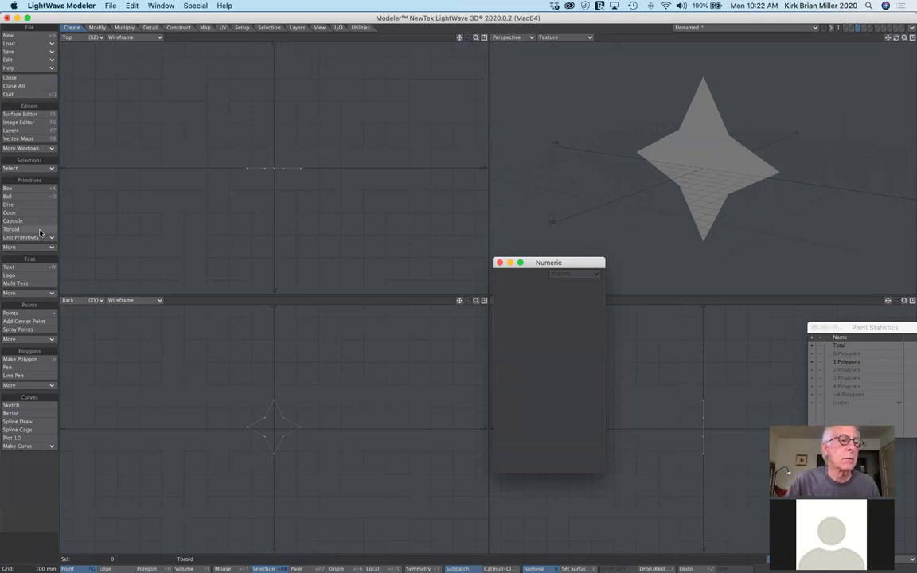
Extrude the star about 310 mm along the positive Z axis with one side segment
left_click(120, 27)
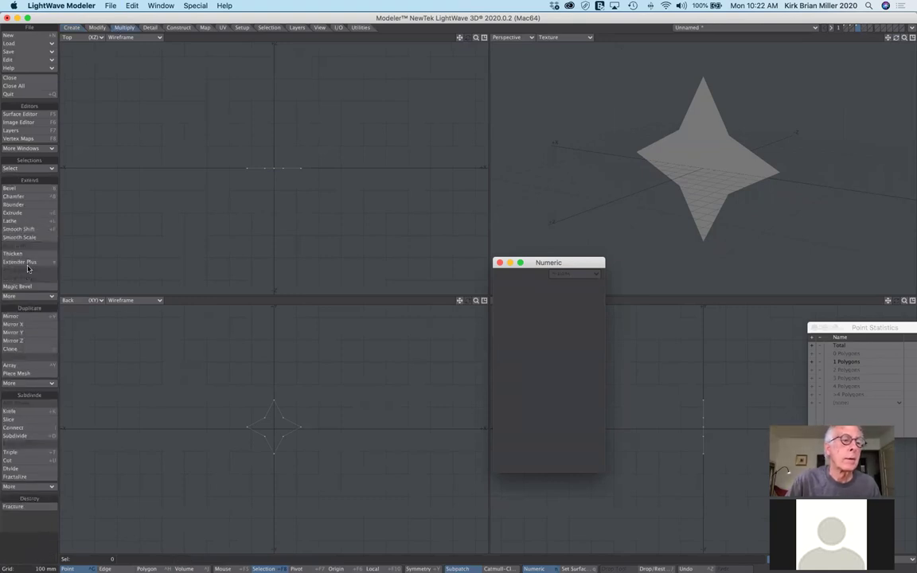
left_click(29, 213)
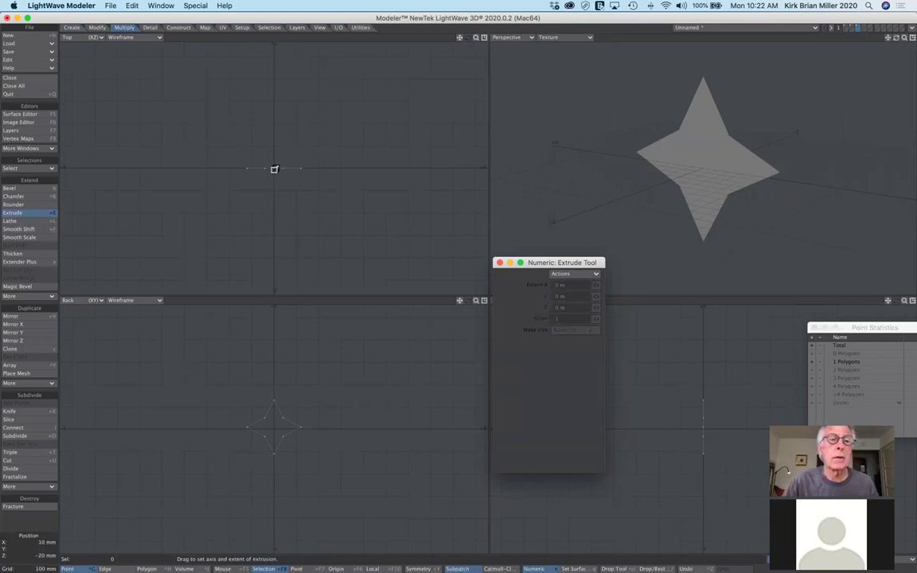
left_click_drag(277, 158, 274, 98)
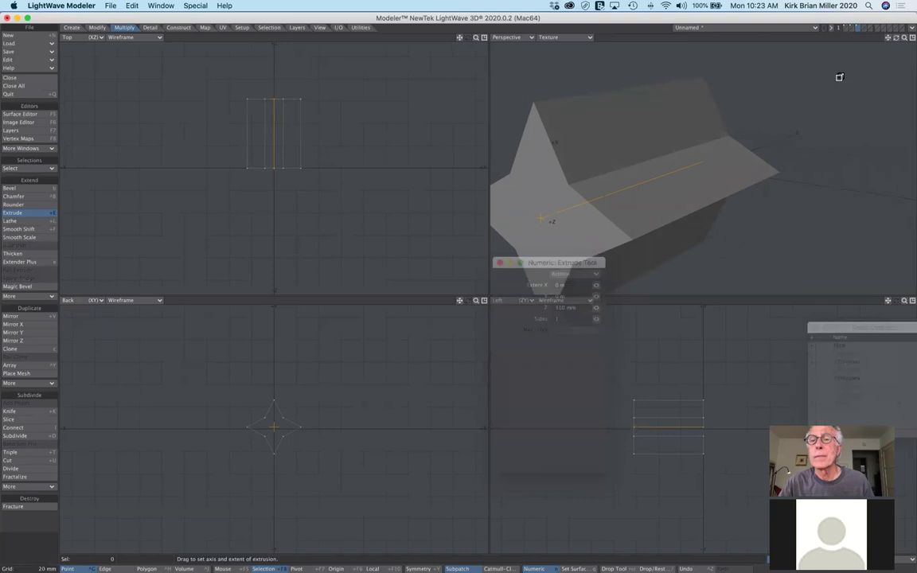
left_click_drag(896, 38, 836, 56)
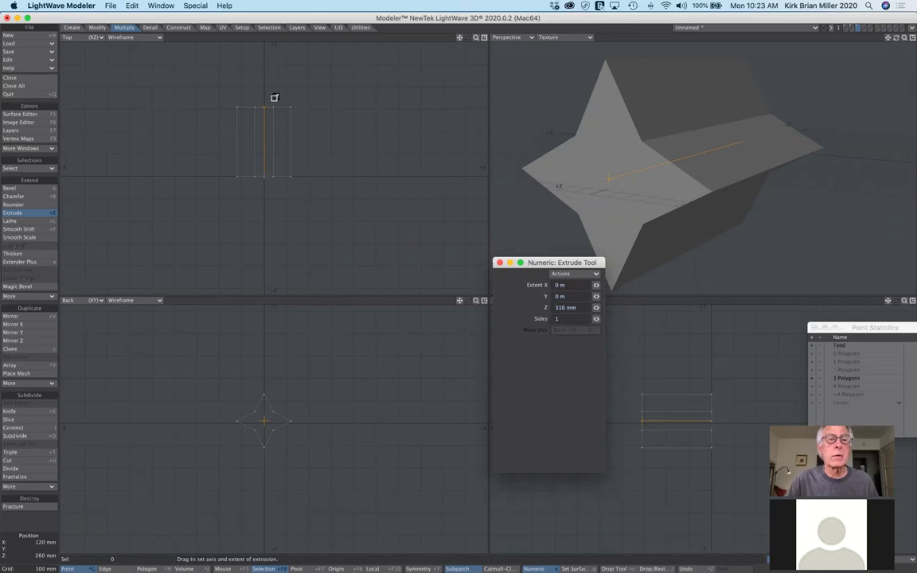
Redirect the star's extrusion to 250 mm along the negative Z axis and finish extruding
left_click_drag(269, 149, 264, 230)
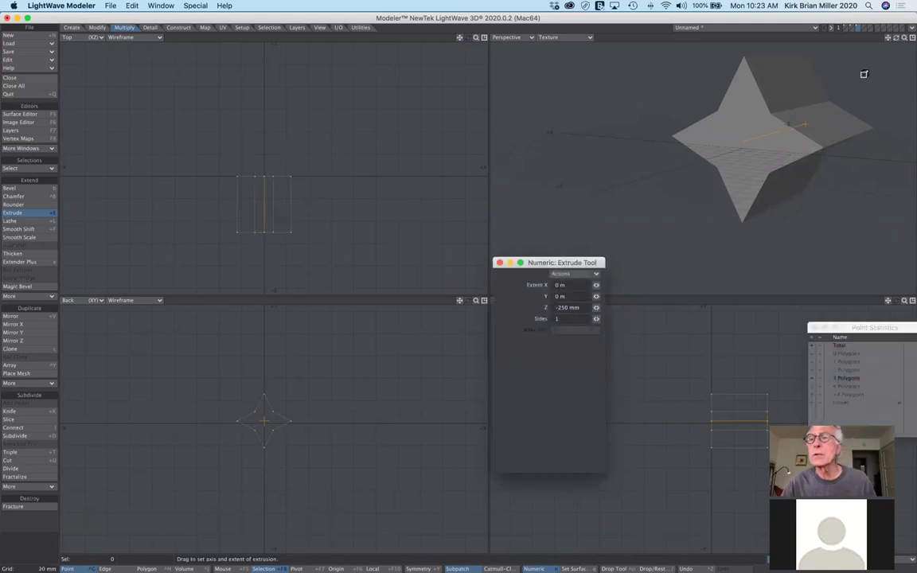
left_click_drag(896, 38, 766, 121)
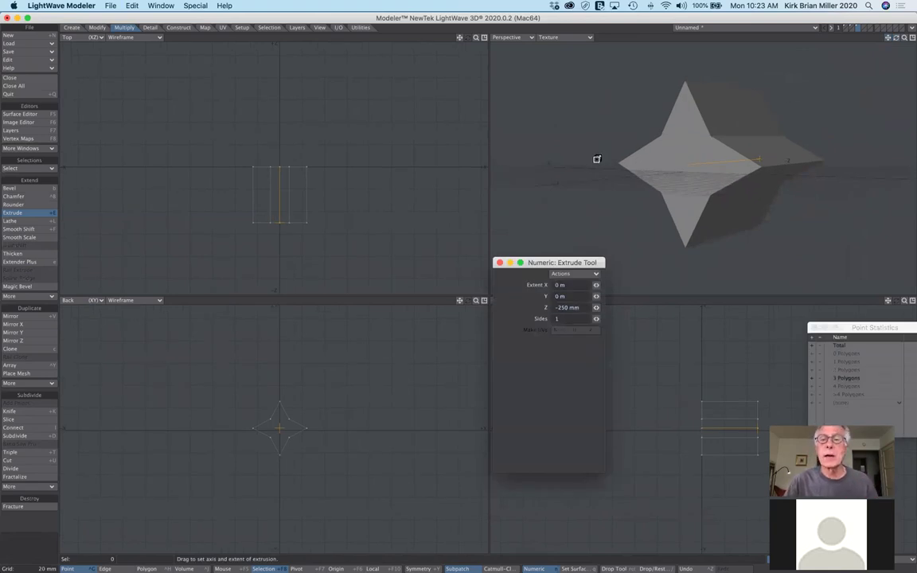
left_click(42, 214)
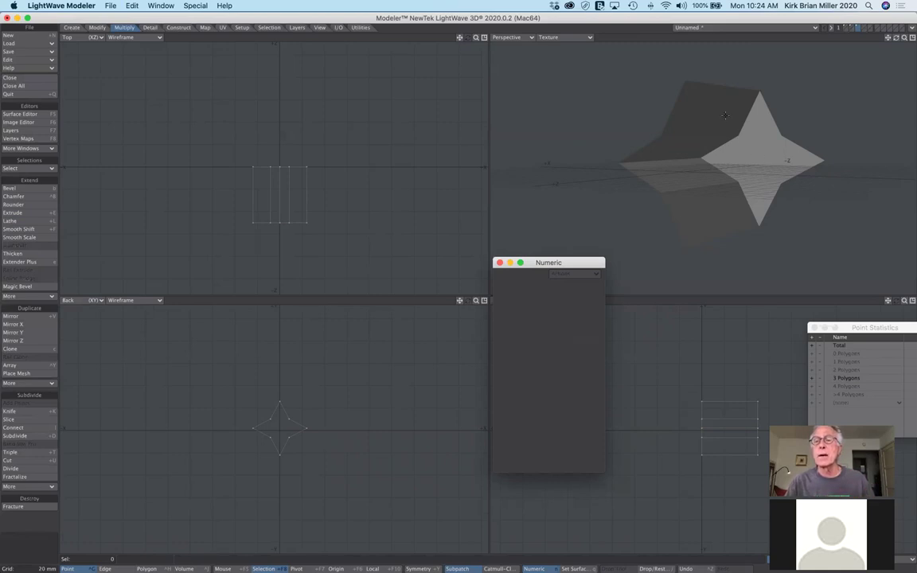
Examine the extruded star from several angles and flip its polygons to face outward
left_click_drag(808, 36, 764, 64, "alt")
left_click_drag(602, 237, 627, 155, "alt")
mouse_move(896, 38)
left_mouse_down()
mouse_move(875, 48)
mouse_move(896, 40)
left_mouse_up()
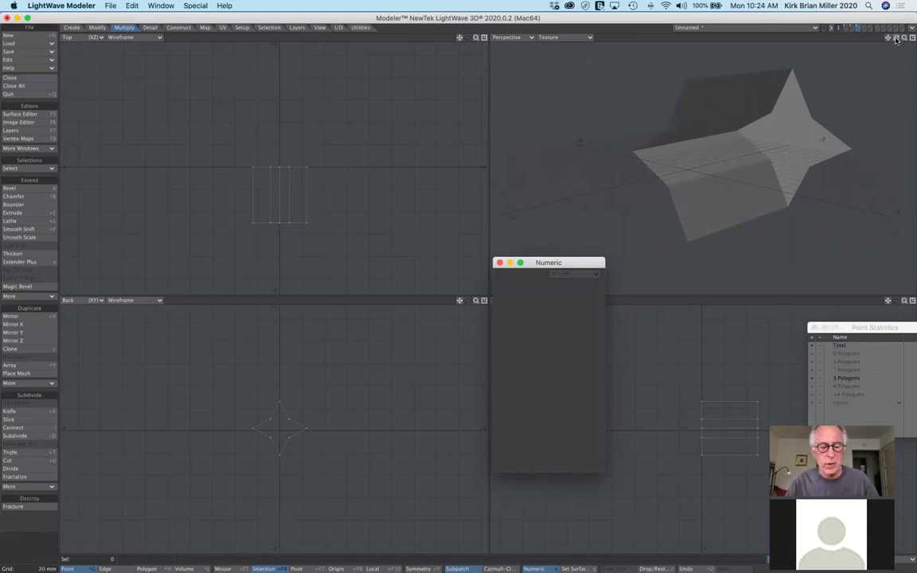
left_click_drag(897, 39, 890, 43)
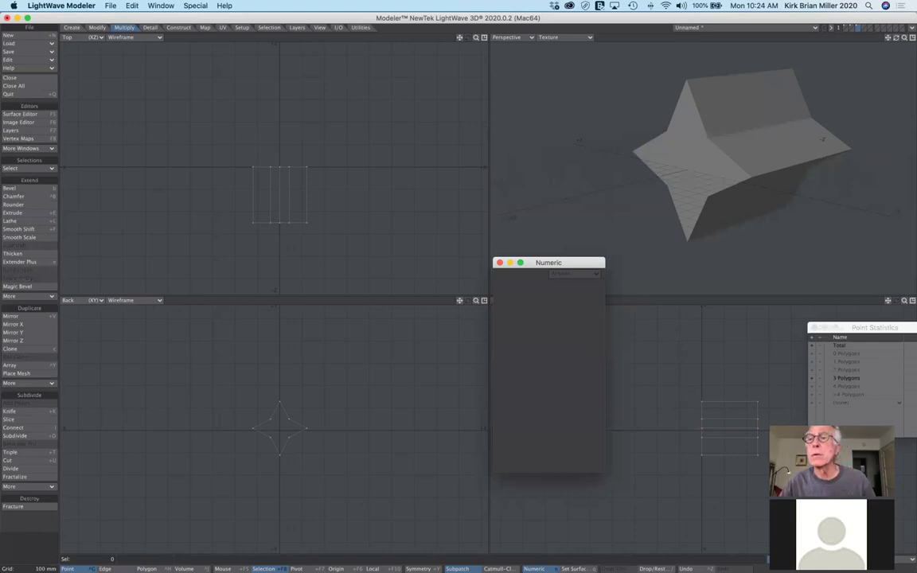
Switch to the second layer and select the box's top face in polygon mode, fitting the box in the views
left_click(853, 28)
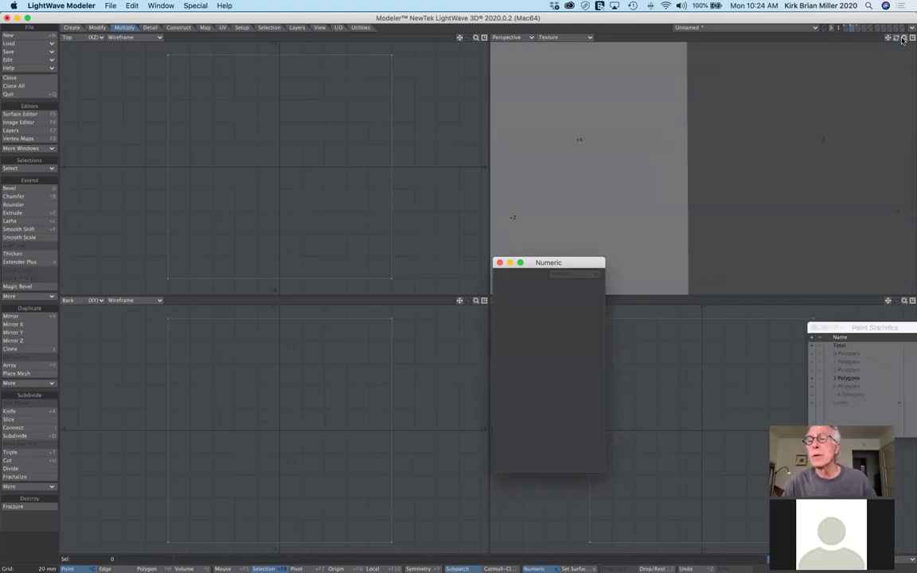
left_click_drag(903, 39, 877, 75)
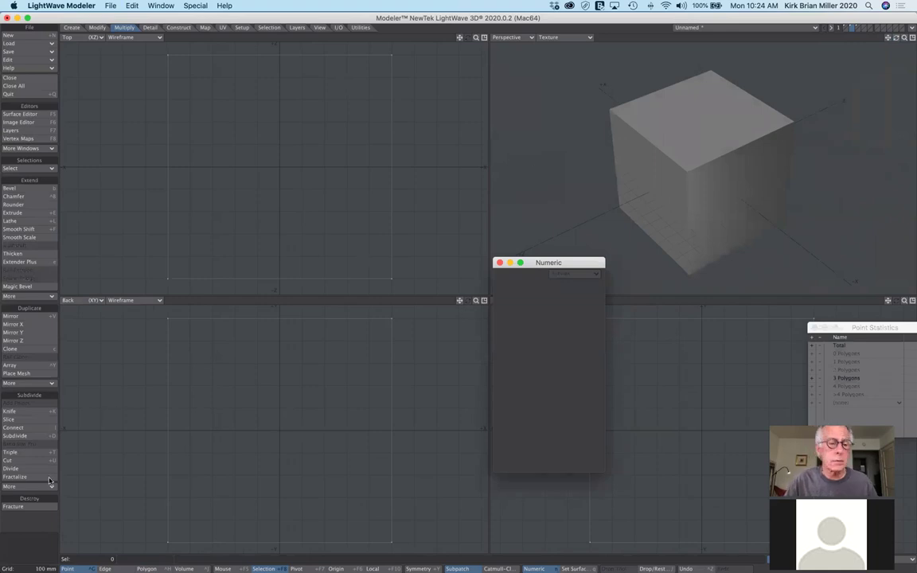
left_click(145, 568)
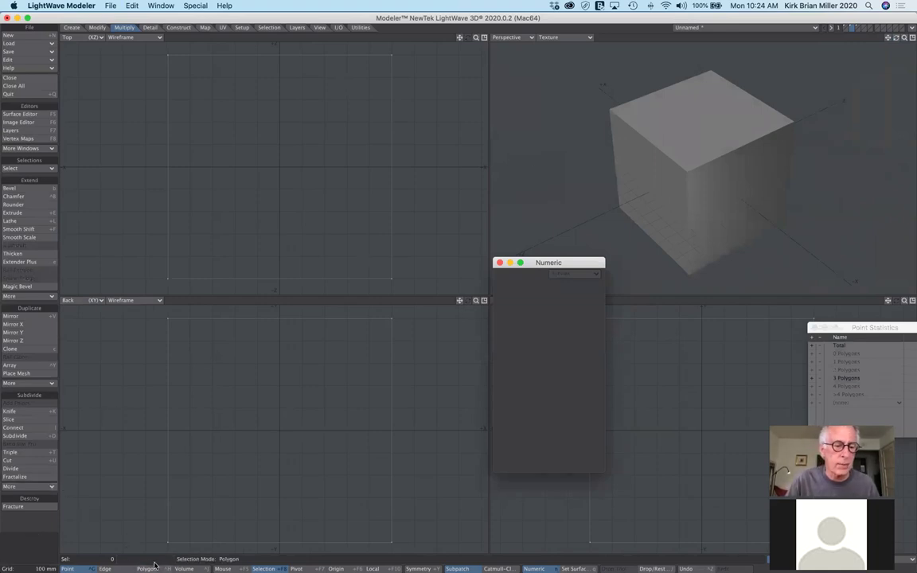
left_click(703, 136)
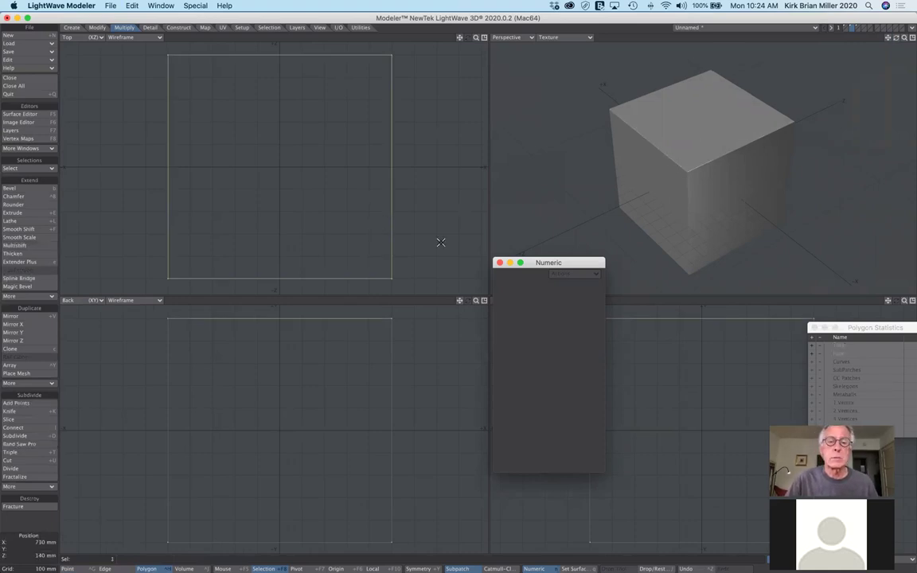
key("a")
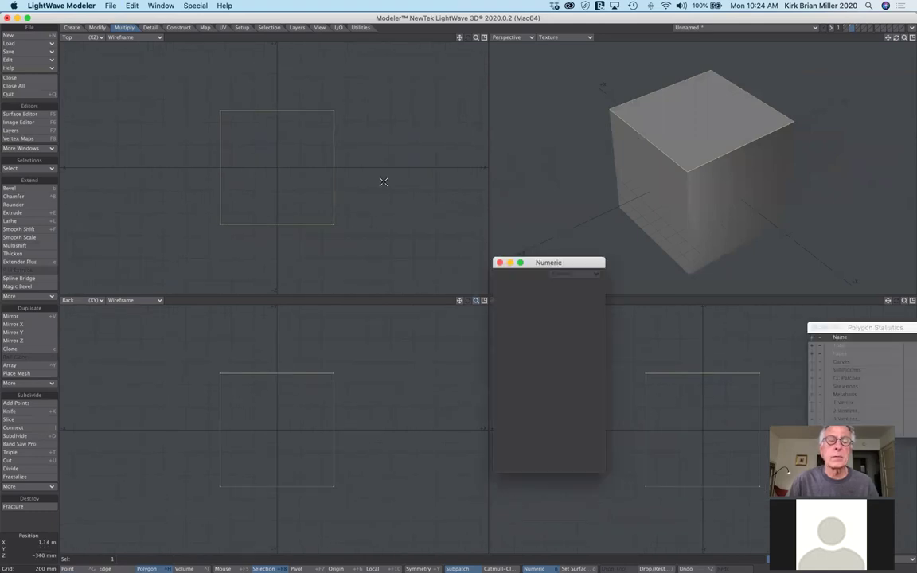
Extrude the box's top face about 520 mm along the positive Y axis
left_click(24, 214)
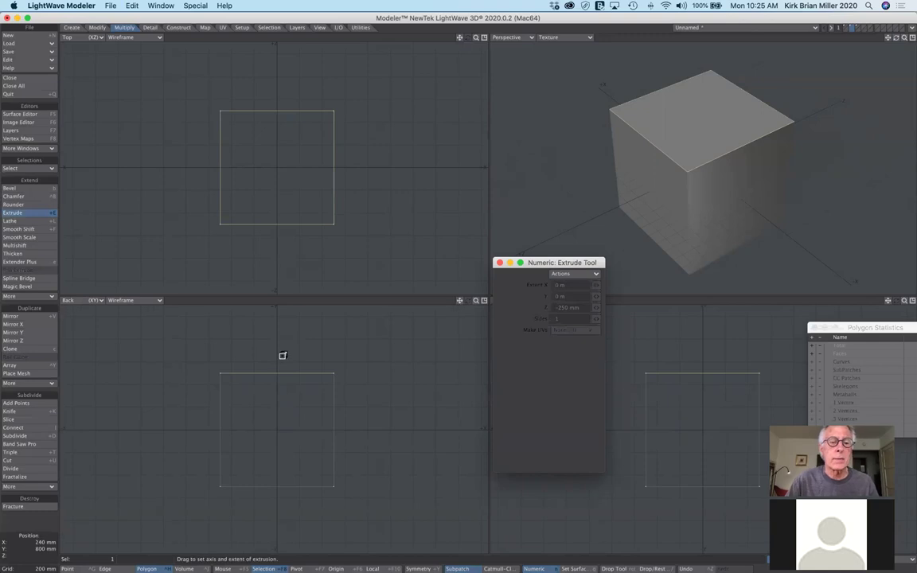
left_click_drag(283, 359, 283, 301)
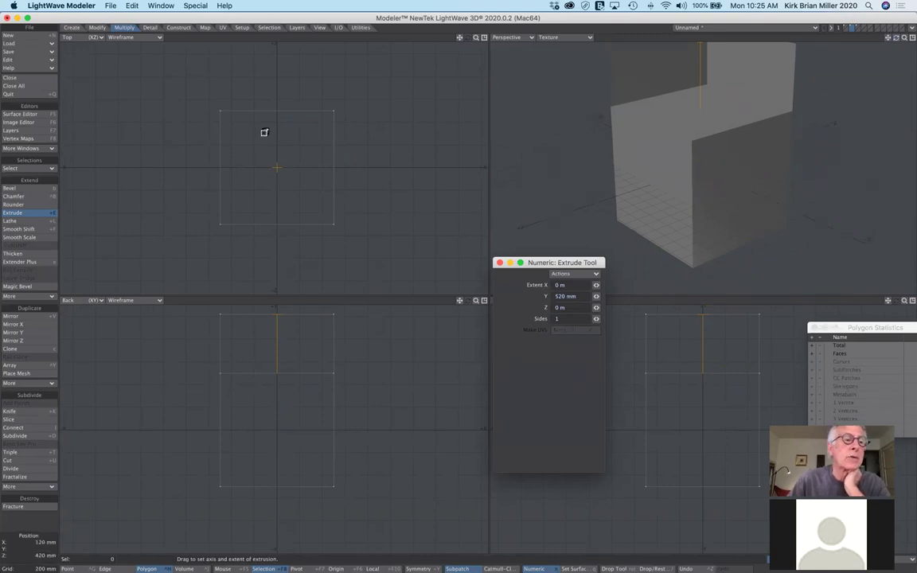
left_click(48, 212)
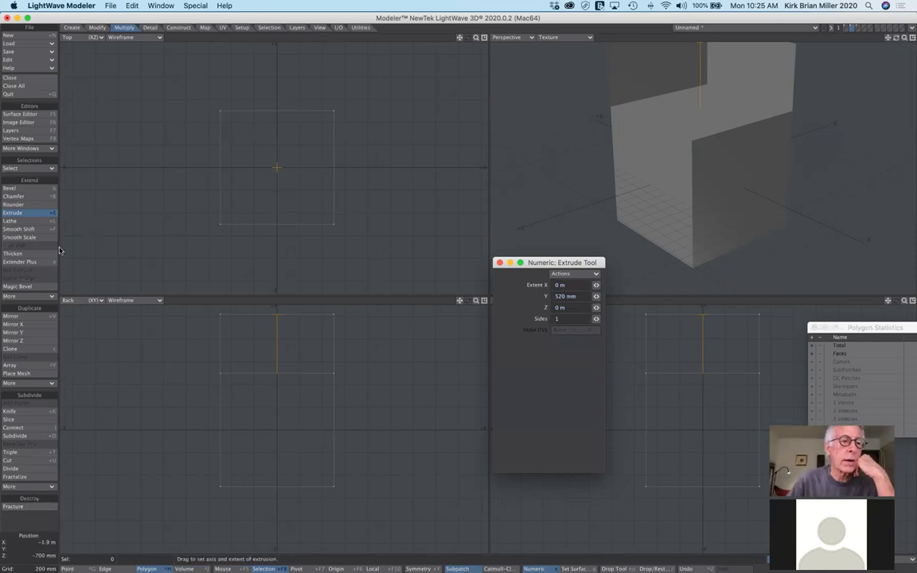
left_click(49, 217)
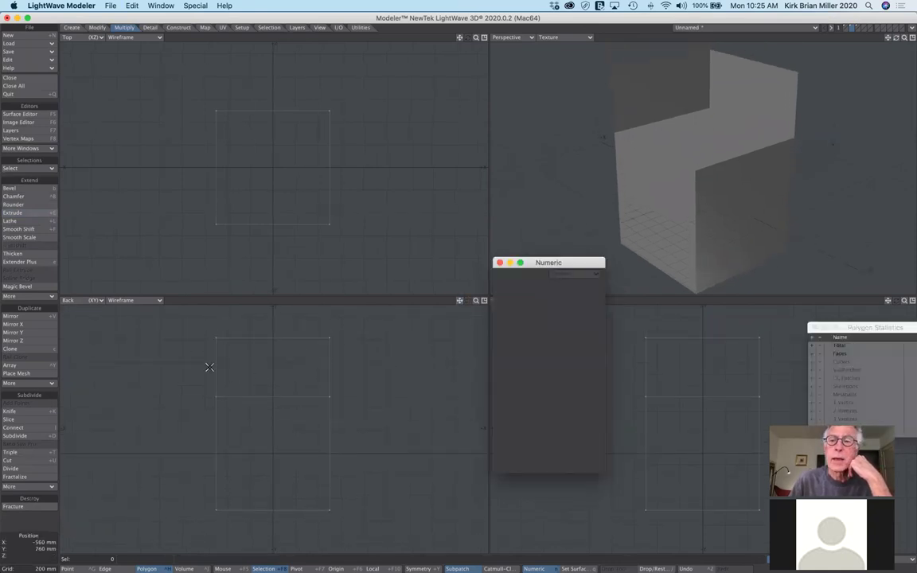
Select the side polygons of the box's extruded upper section and flip the inward-facing ones to face outward
key("[")
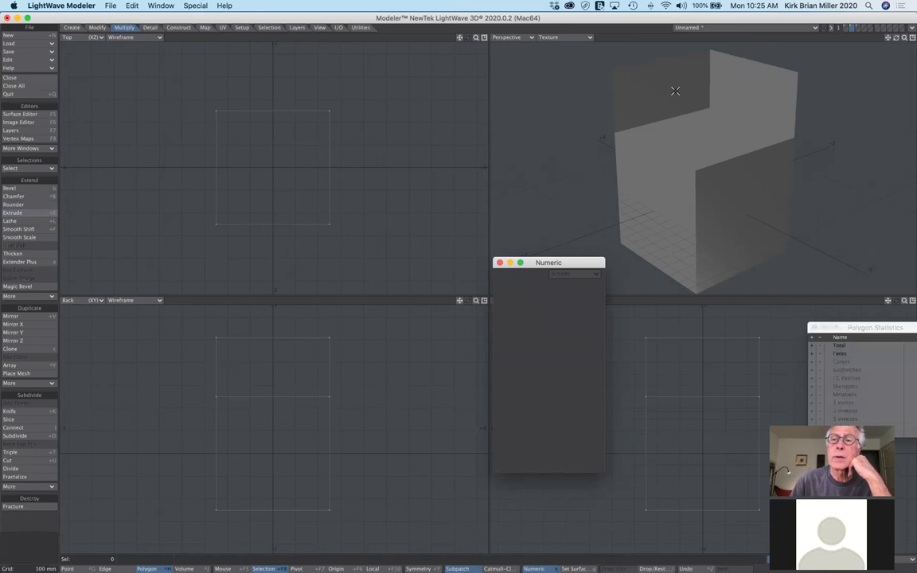
left_click(700, 133)
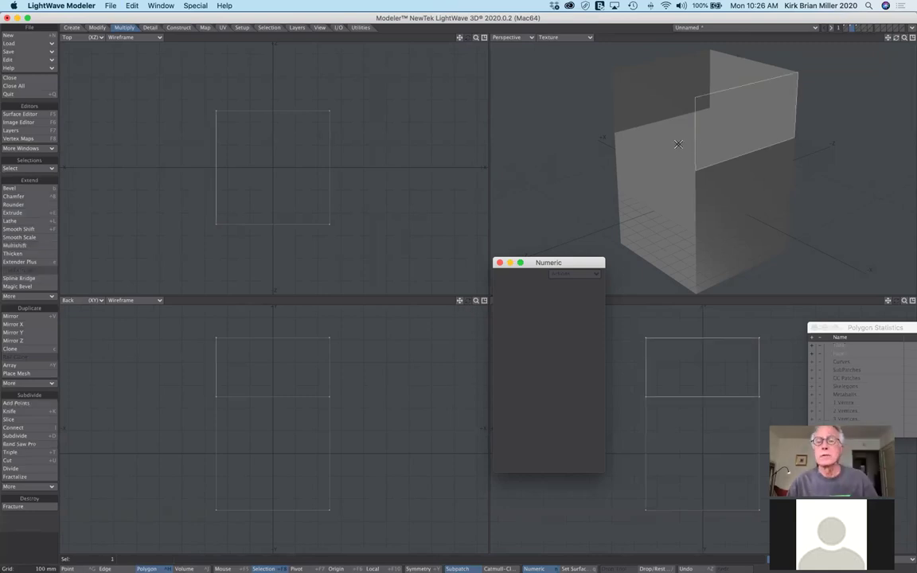
left_click(684, 134)
left_click(625, 63)
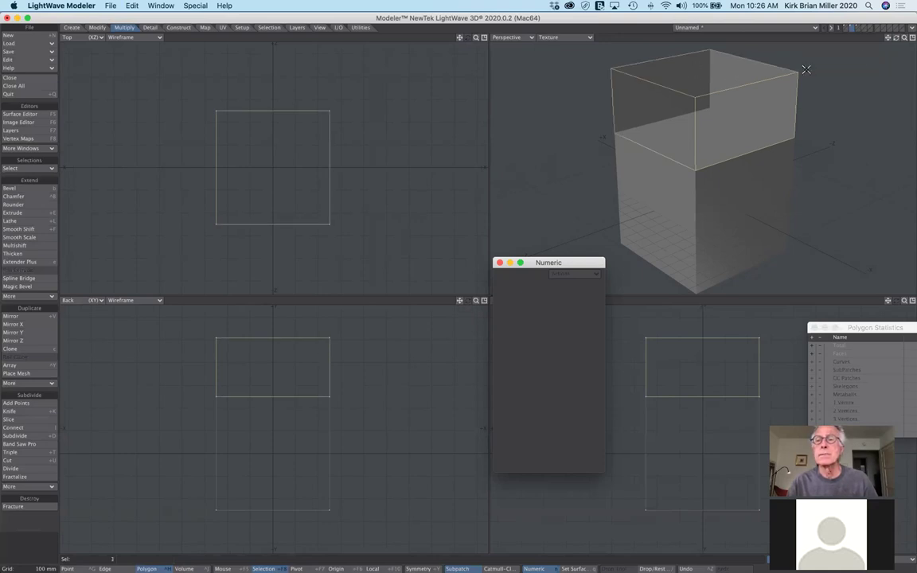
left_click_drag(895, 38, 798, 85)
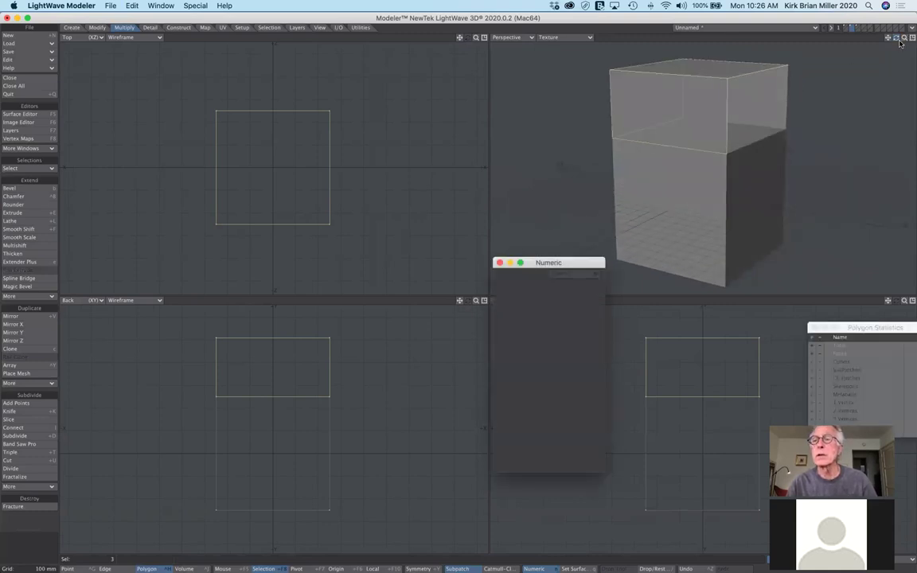
left_click_drag(897, 39, 838, 49)
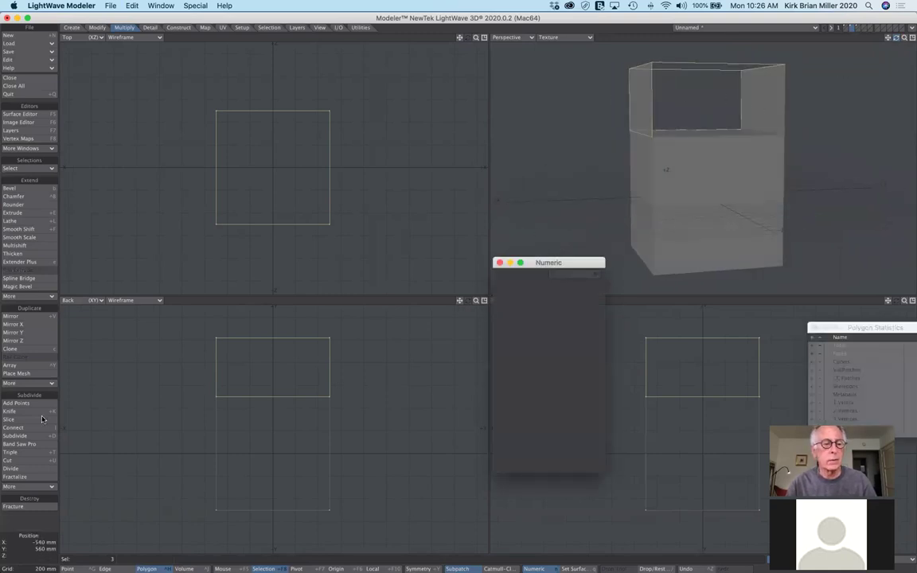
key("Delete")
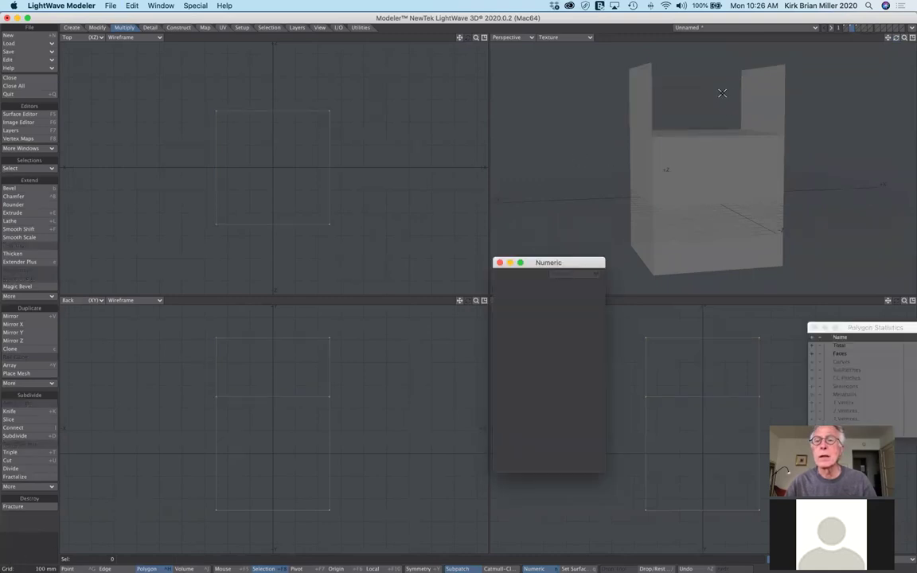
left_click(719, 102)
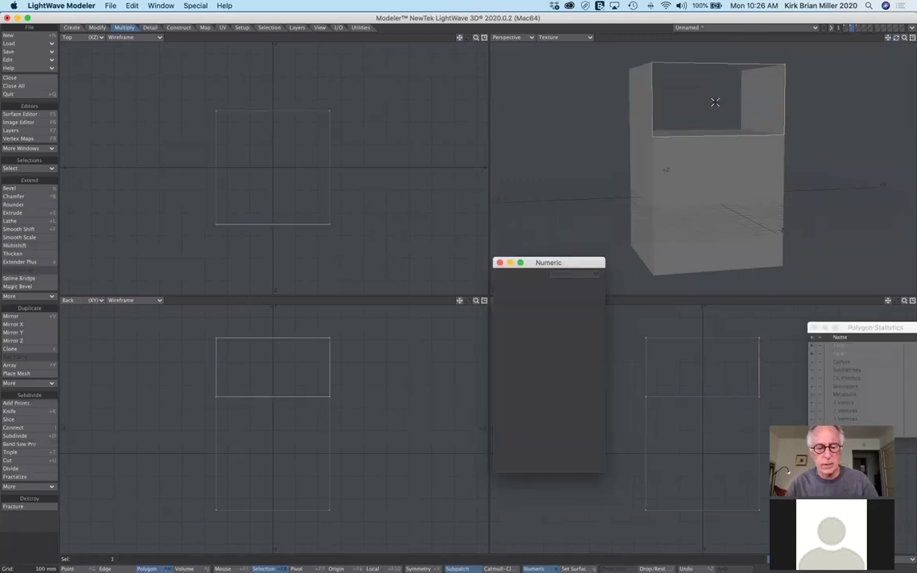
key("f")
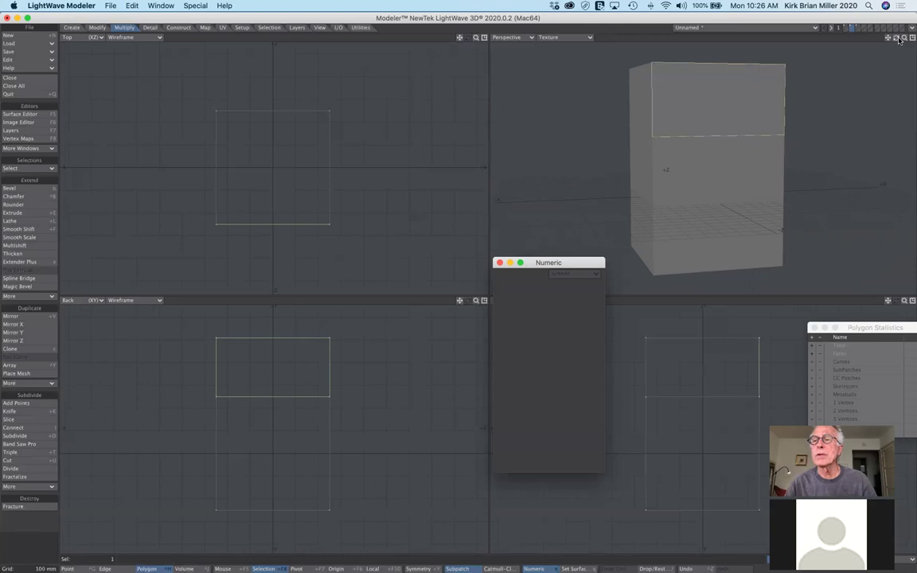
left_click_drag(895, 38, 892, 56)
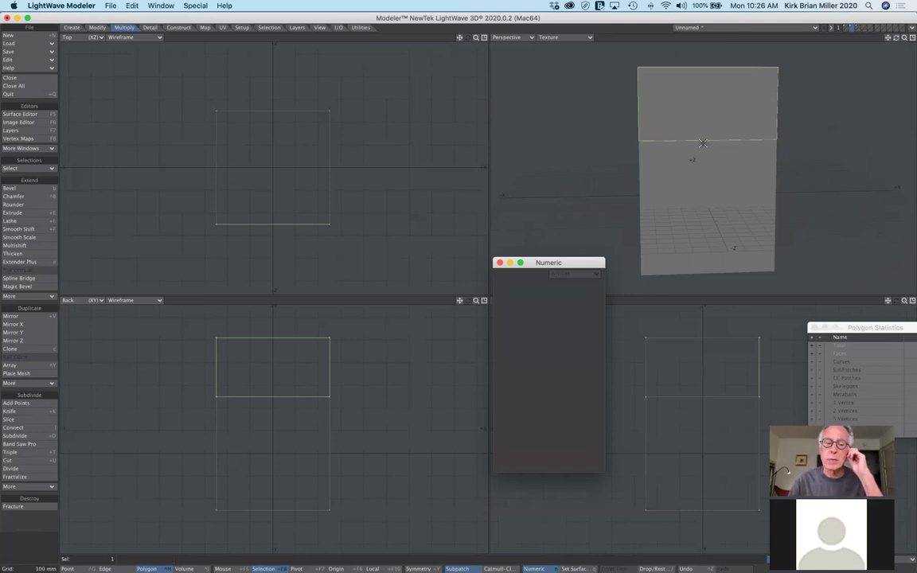
Undo the side polygon flips and the extrusion of the box's top face
key("super+z")
key("super+z")
key("super+z")
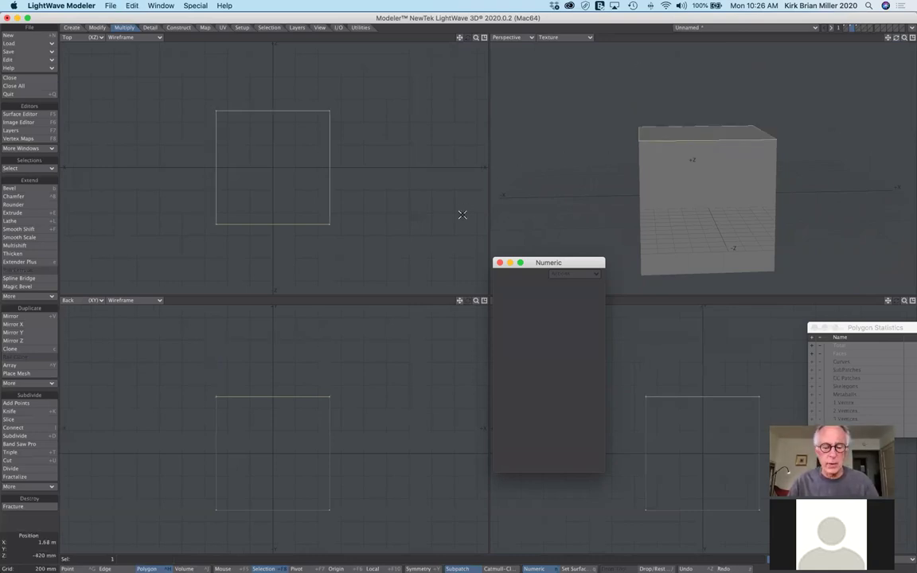
Bevel the box's top face with zero shift and inset, and move the new face -420 mm in X and 480 mm in Y
key("b")
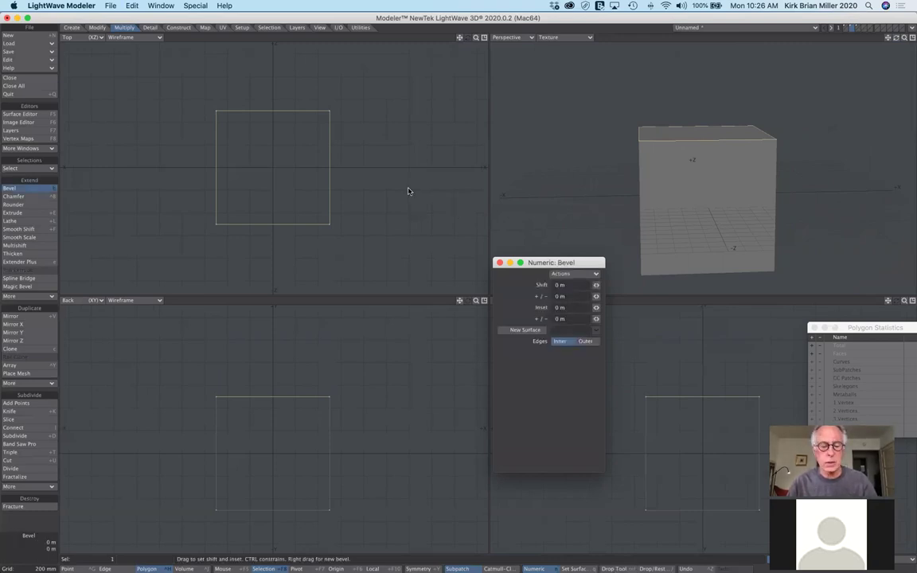
key("t")
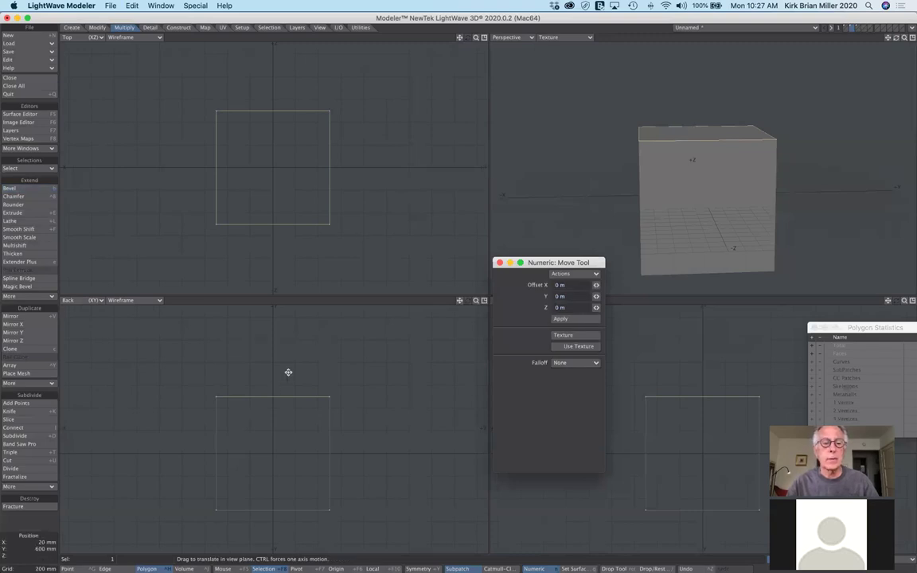
key("n")
left_click_drag(273, 430, 272, 364)
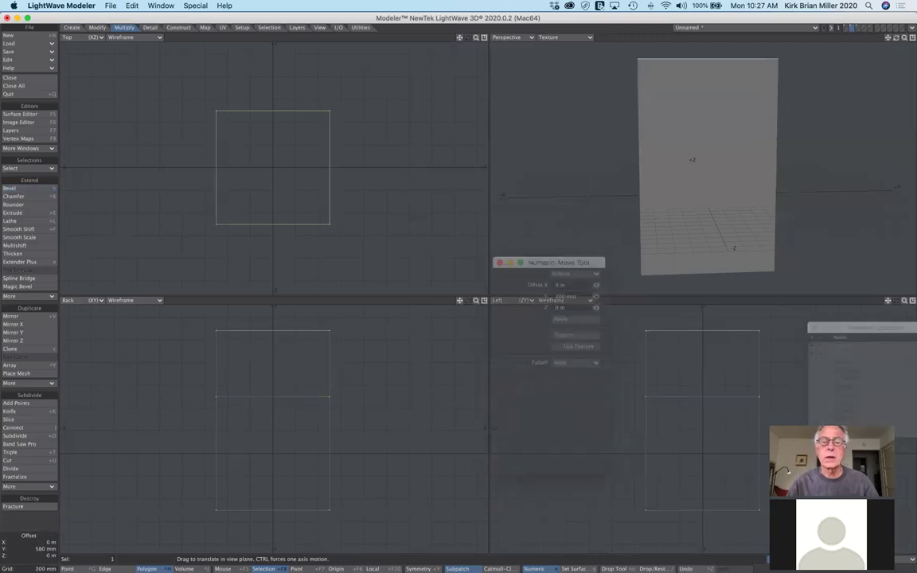
left_click_drag(273, 167, 312, 167)
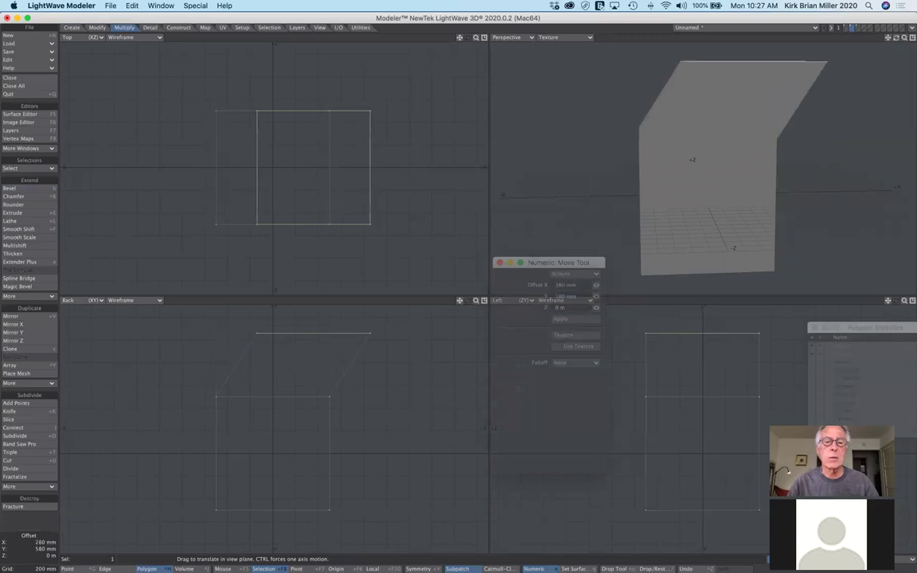
left_click_drag(374, 372, 286, 382)
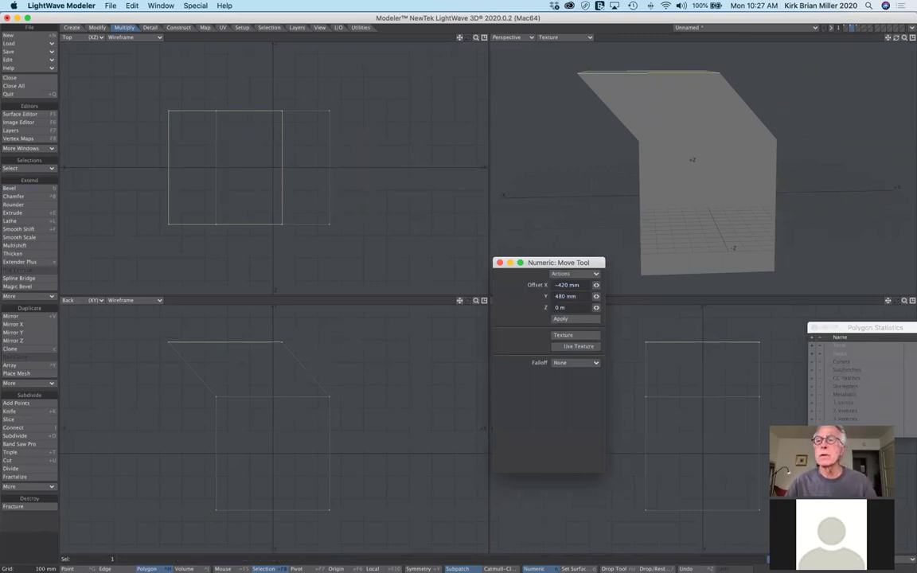
left_click_drag(896, 38, 852, 82)
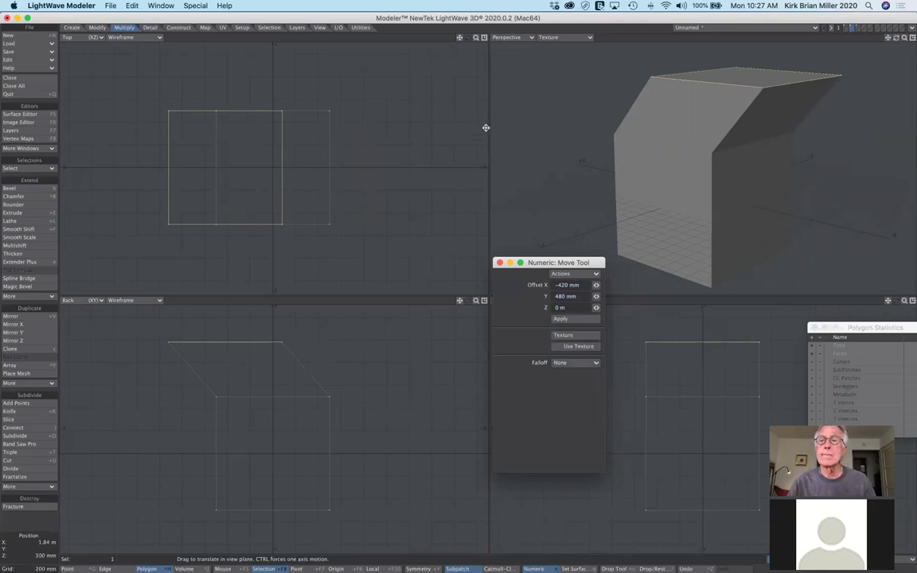
Switch to the third layer and undo the star's extrusion and point scaling back to the flat octagon, with no points selected
left_click(856, 28)
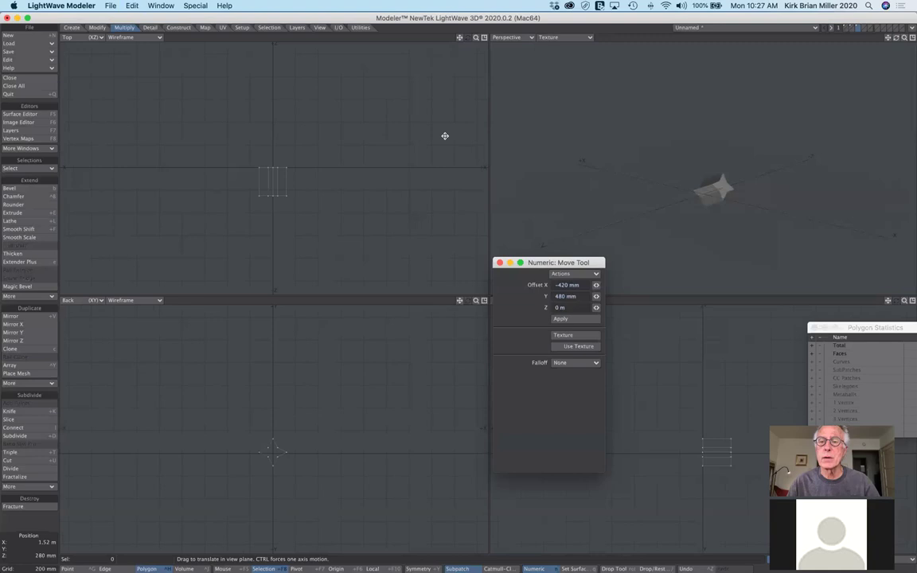
key("ctrl+g")
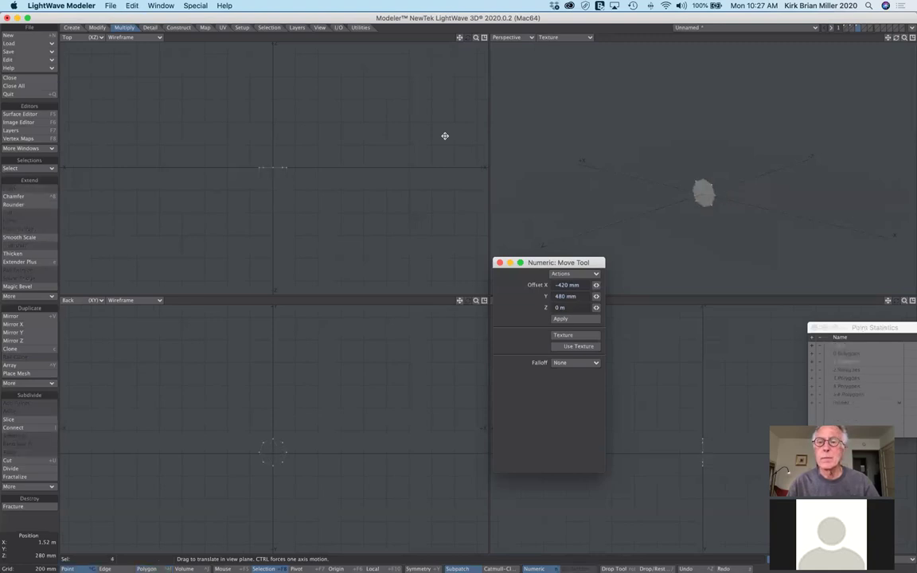
key("slash")
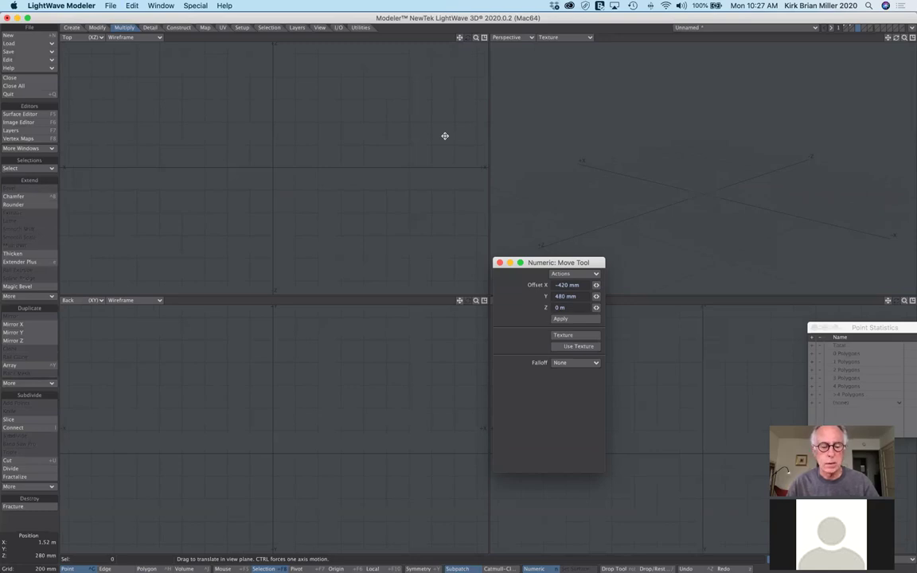
key("ctrl+z")
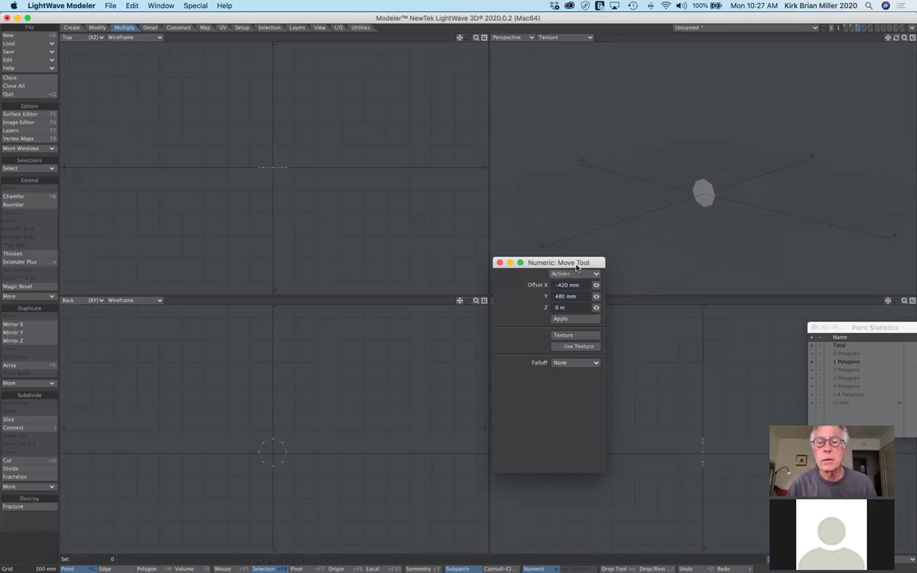
left_click_drag(576, 268, 582, 251)
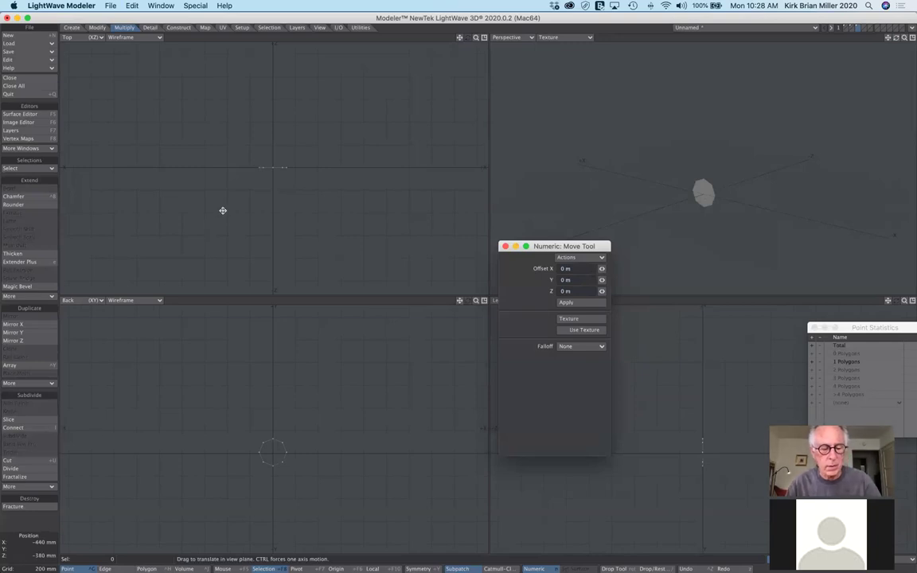
Undo the flat octagon and draw a flat 24-sided disc centred at X -820 mm with X and Y radii of 180 mm
key("super+z")
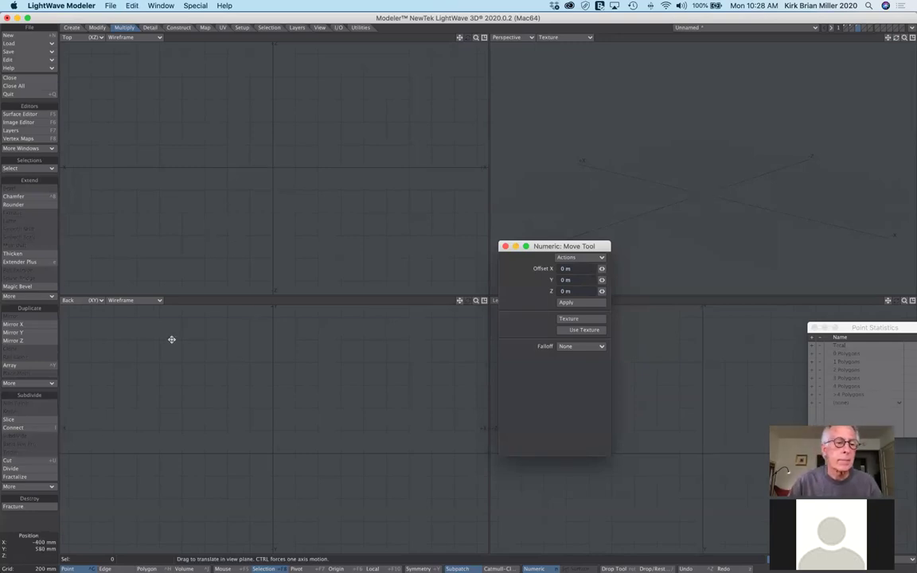
left_click(72, 29)
left_click(20, 196)
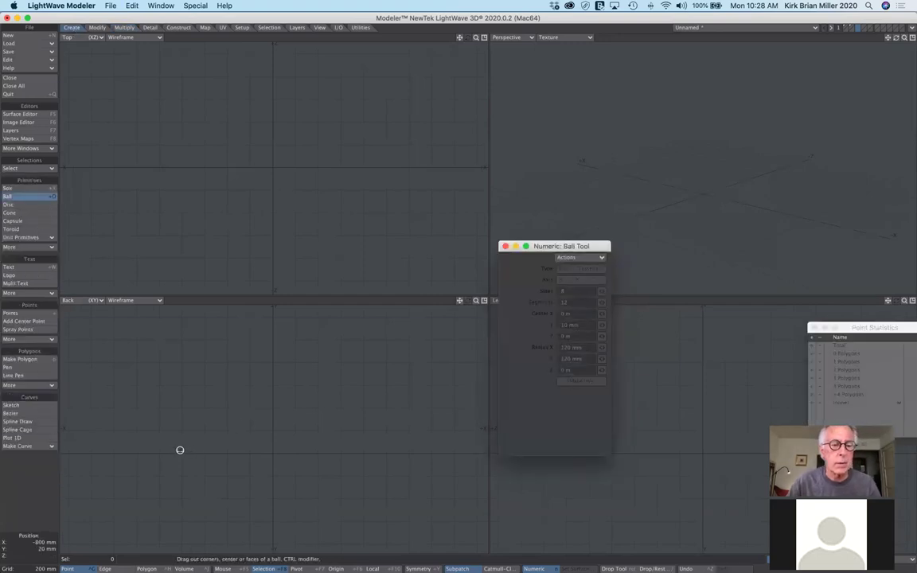
mouse_move(180, 446)
left_mouse_down()
mouse_move(184, 459)
mouse_move(210, 467)
mouse_move(180, 454)
left_mouse_up()
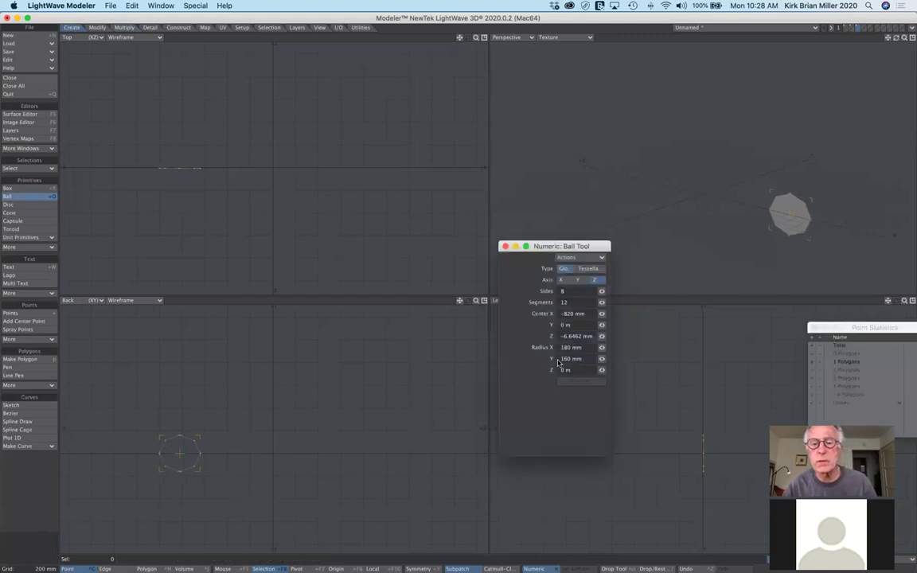
left_click_drag(602, 291, 607, 290)
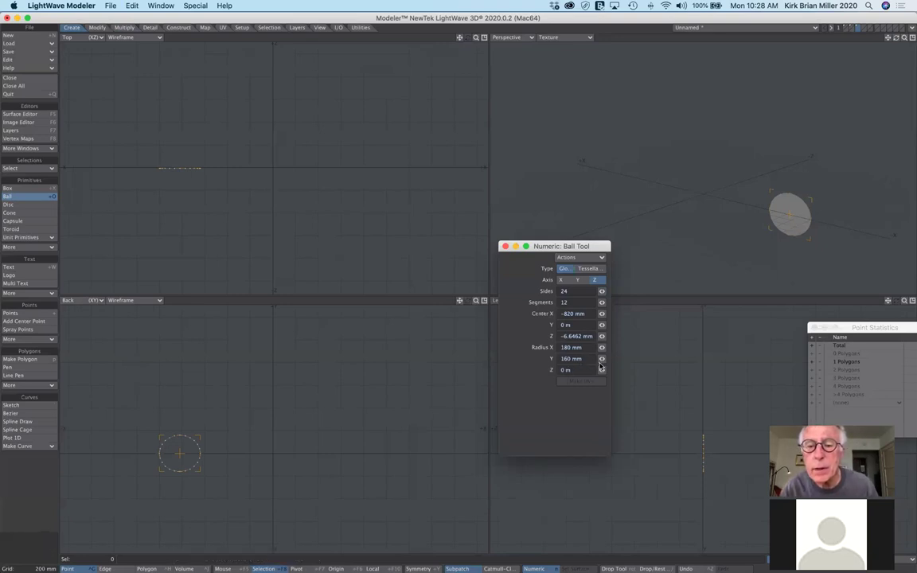
left_click_drag(602, 358, 605, 358)
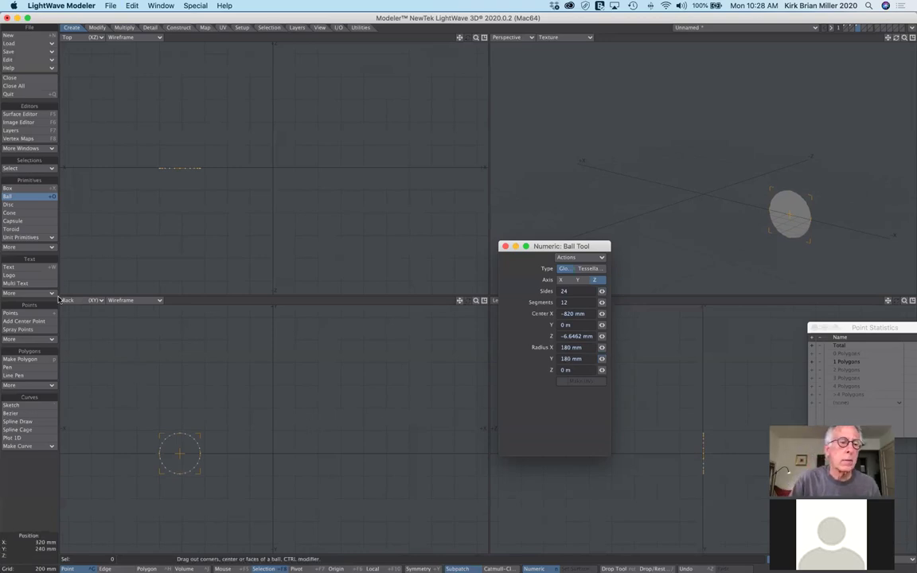
left_click(20, 199)
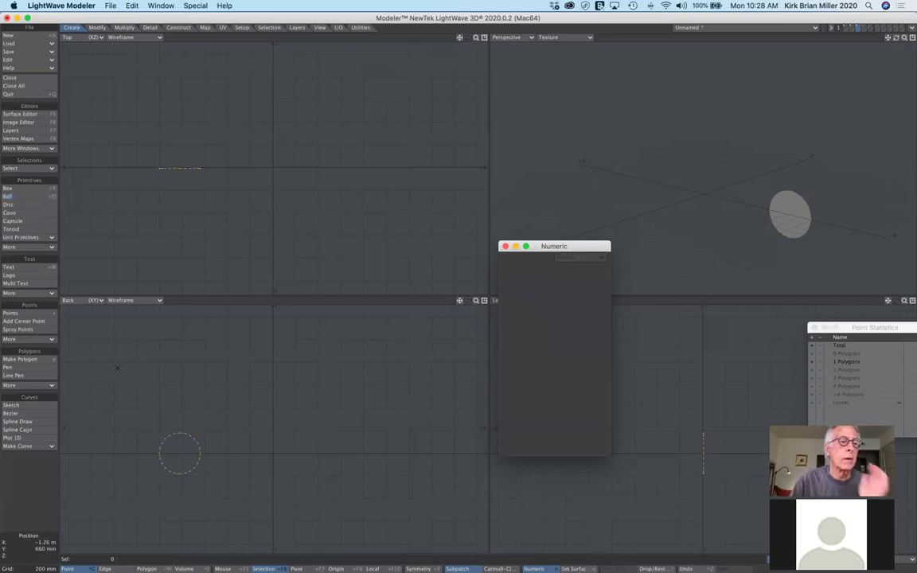
Lathe the disc 360° around the Y axis with 24 sides to form a ring
left_click(124, 28)
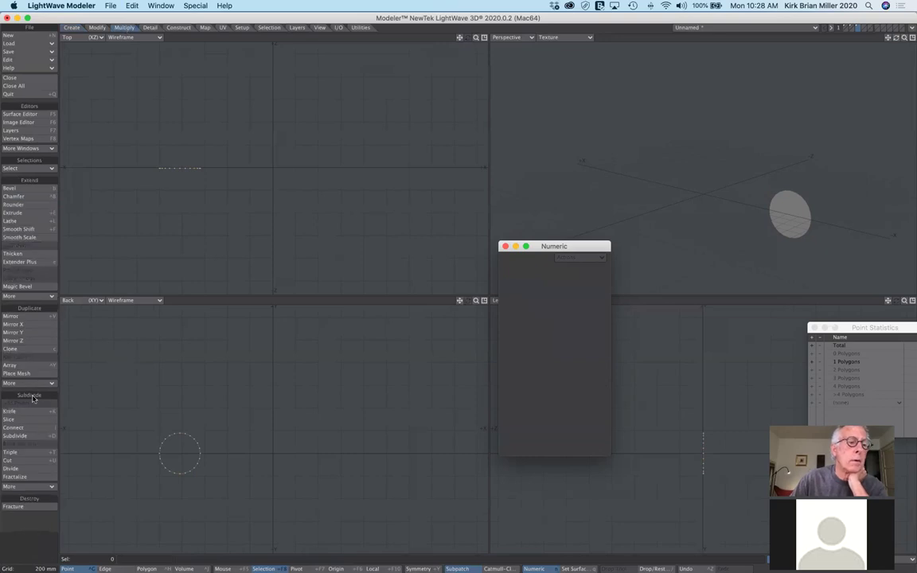
left_click(25, 223)
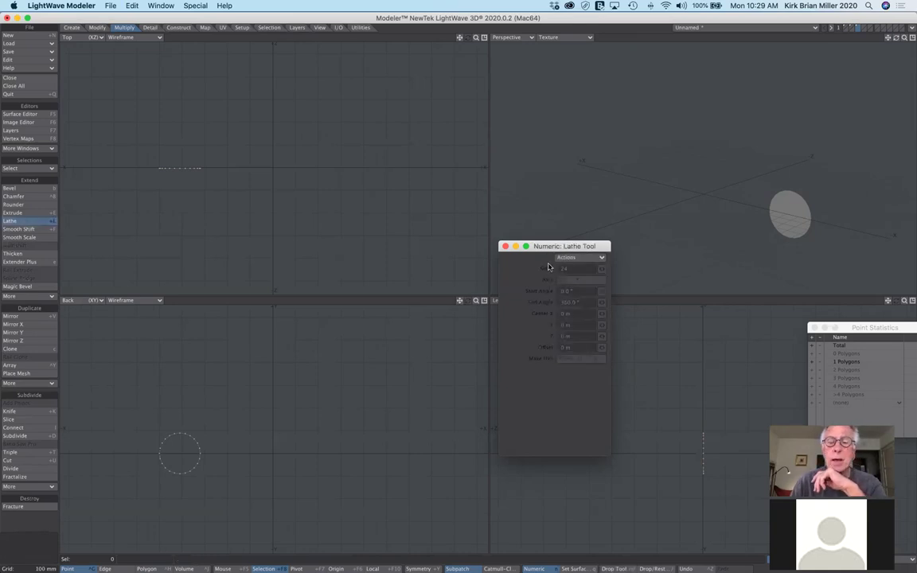
left_click(589, 258)
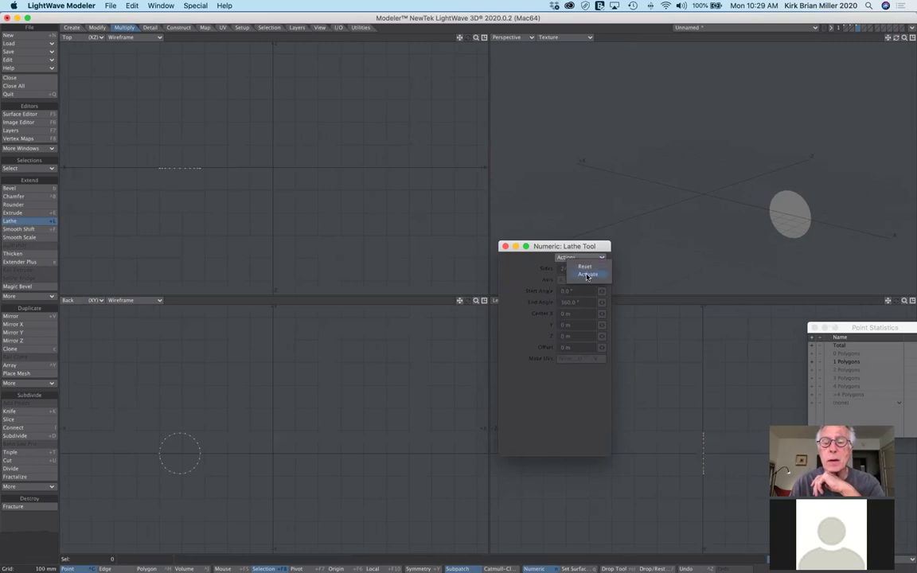
left_click(588, 275)
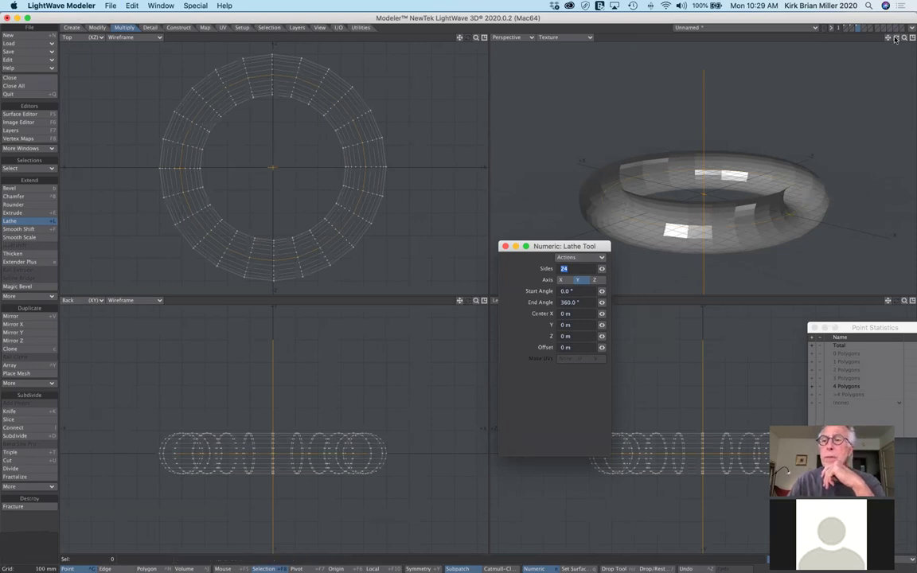
key("a")
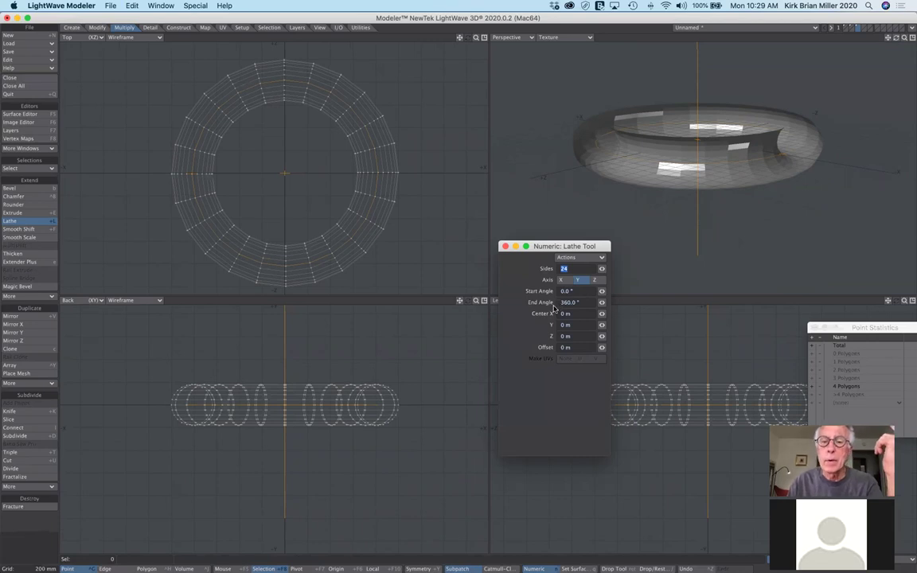
Reverse the lathe's end angle to -360° to turn the polygons outward, and shorten the sweep to -270°
left_click(560, 303)
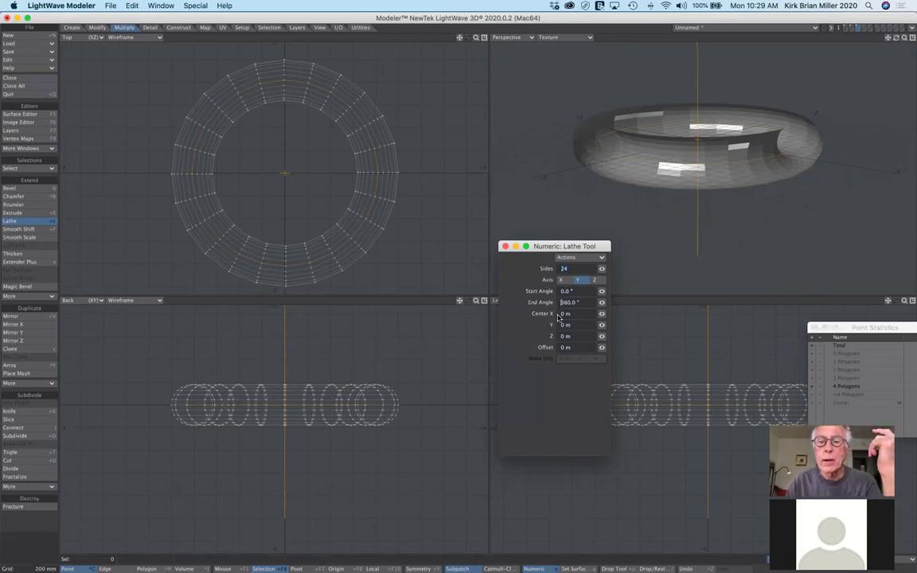
type("-")
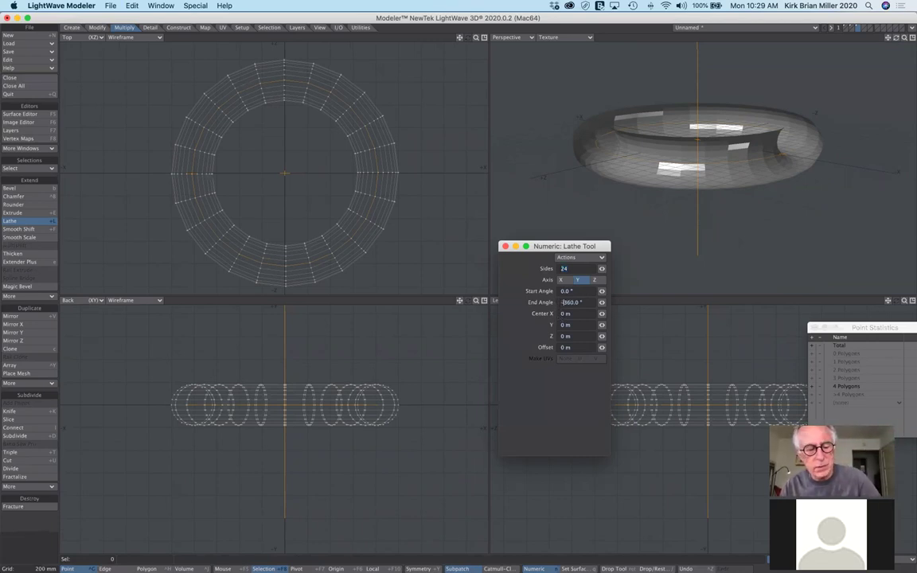
key("Tab")
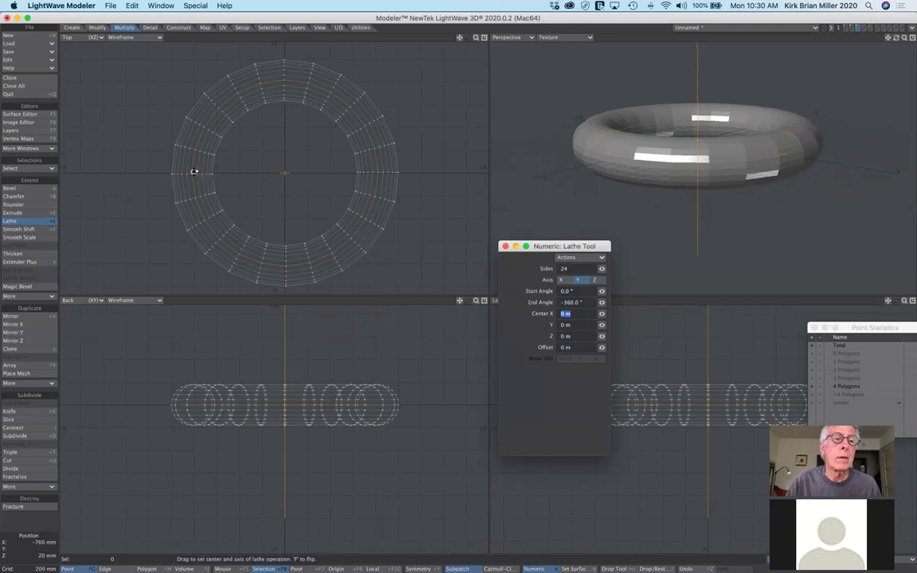
left_click_drag(193, 173, 283, 50)
mouse_move(897, 41)
left_mouse_down()
mouse_move(897, 88)
mouse_move(886, 43)
left_mouse_up()
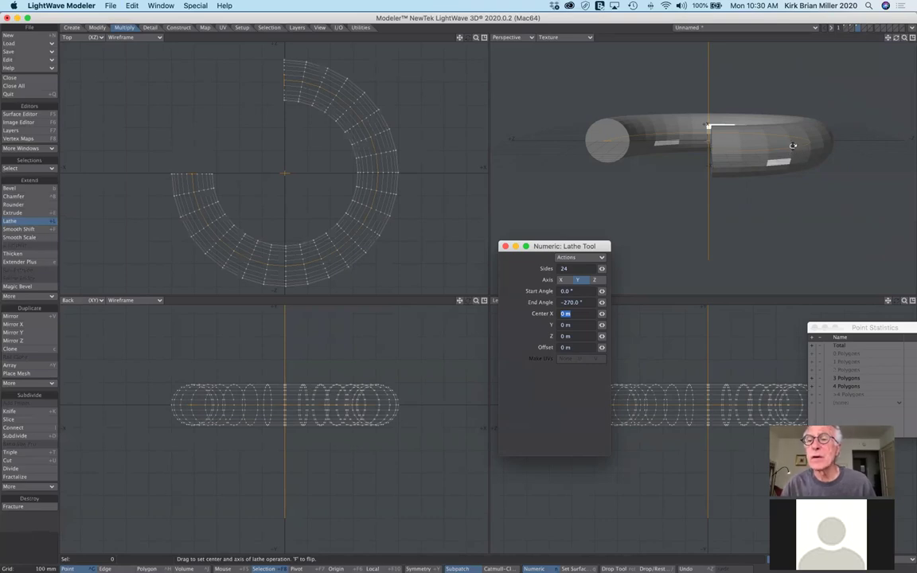
Raise the partial ring's lathe sides to 84, reduce them to 3, and extend the end angle to -284°
left_click(602, 269)
left_click_drag(601, 269, 652, 269)
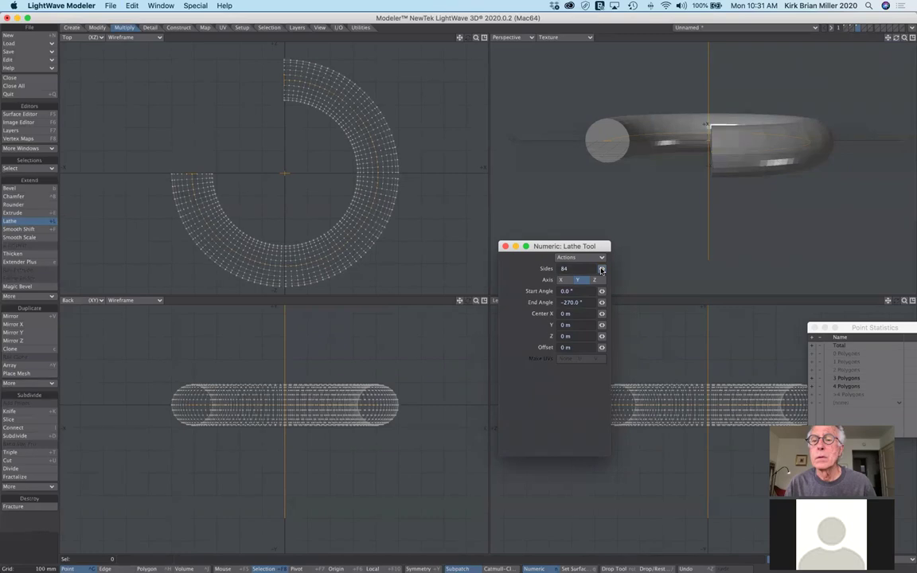
left_click_drag(602, 271, 536, 271)
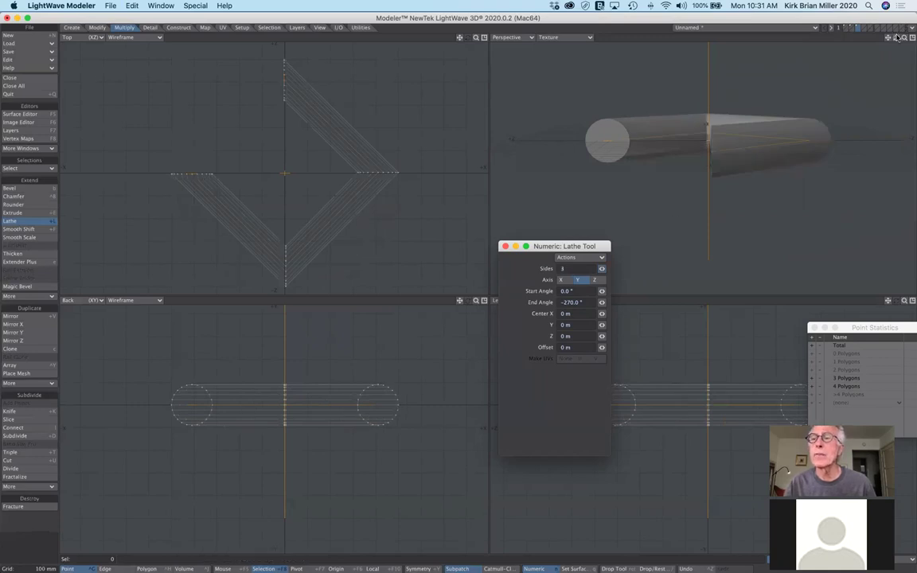
left_click_drag(895, 38, 818, 69)
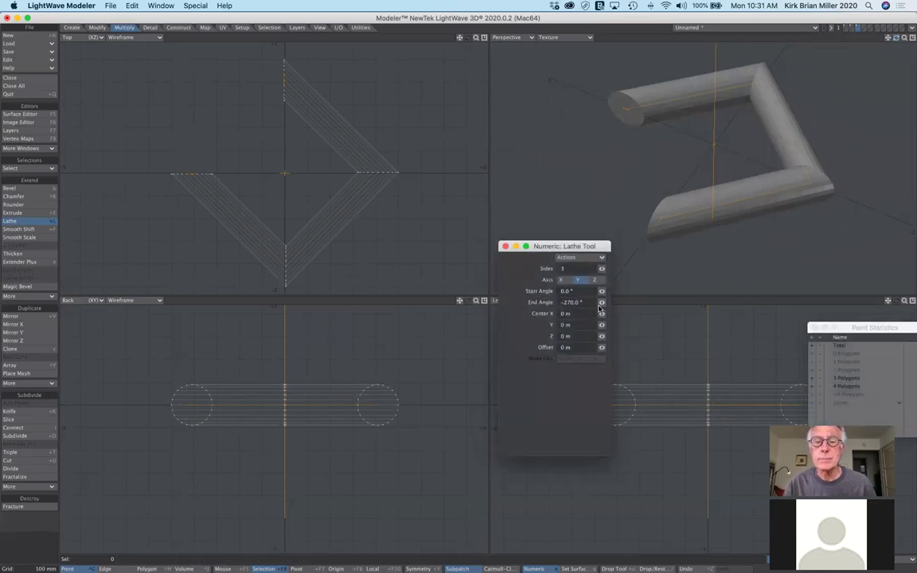
mouse_move(601, 305)
left_mouse_down()
mouse_move(644, 305)
mouse_move(589, 305)
left_mouse_up()
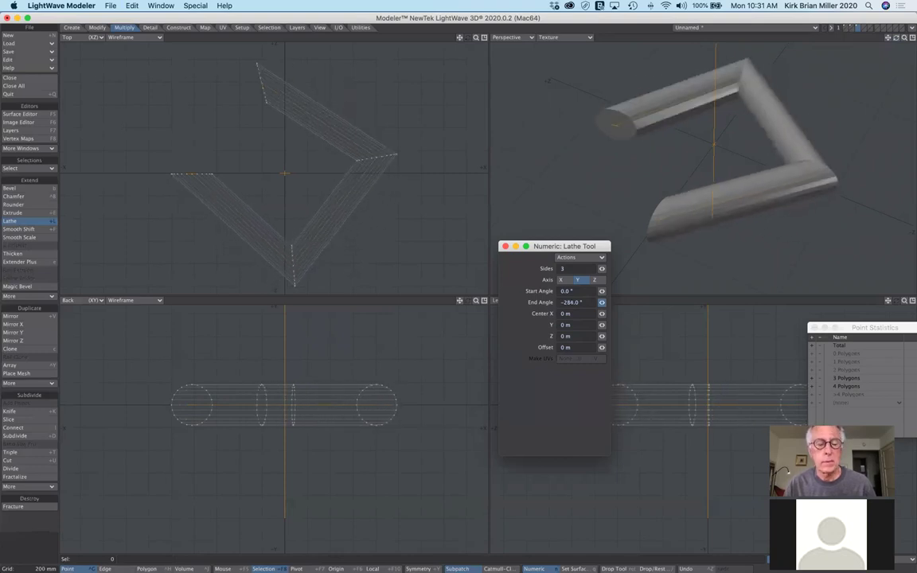
Undo the partial lathe, reset the Lathe settings, and lathe the disc into a full ring again
key("u")
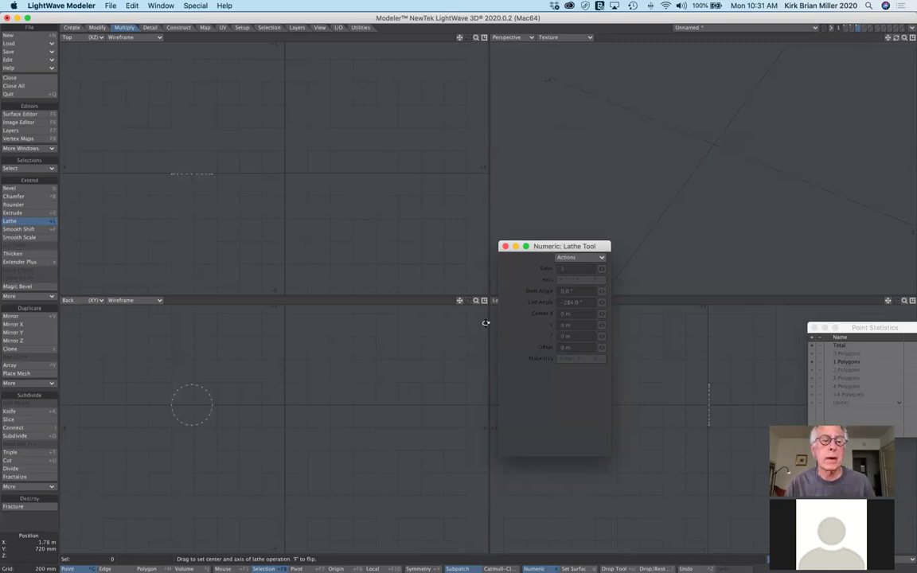
left_click(594, 258)
left_click(593, 265)
left_click(595, 258)
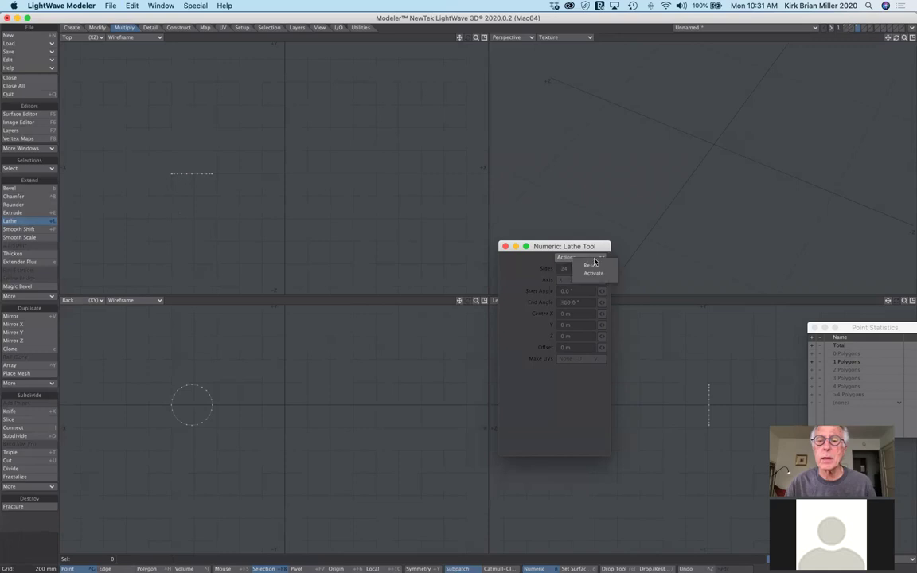
left_click(594, 273)
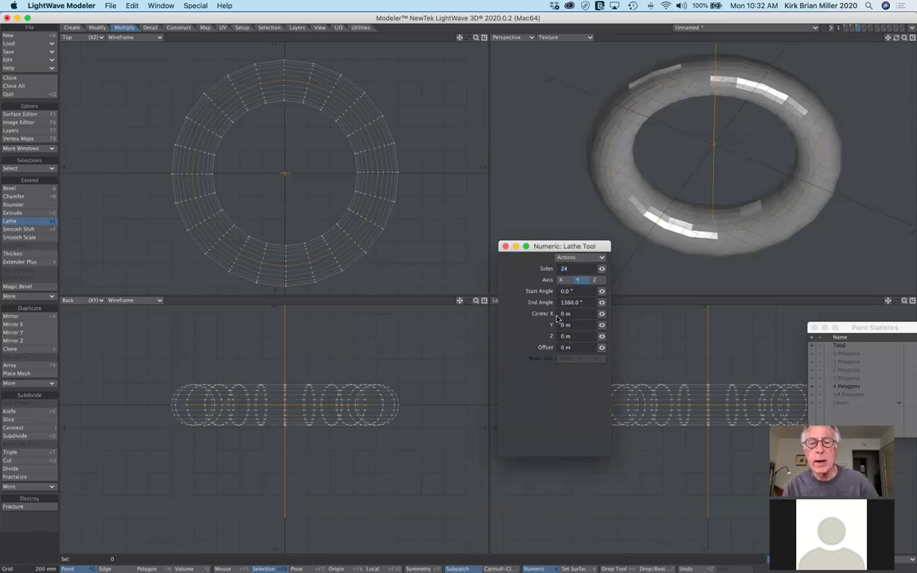
Set the lathe's end angle to 1360° and change it to -1360° so the polygons face outward
key("Tab")
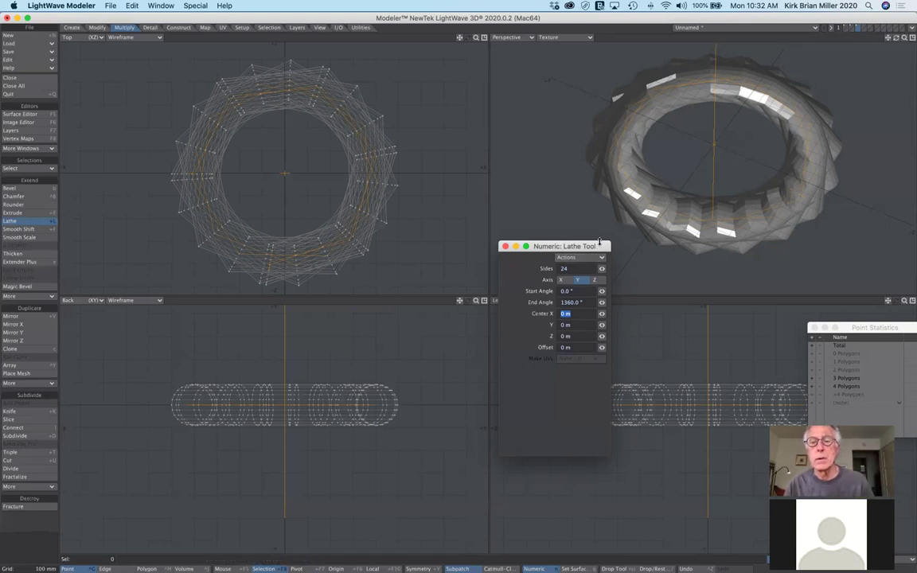
left_click_drag(598, 249, 554, 194)
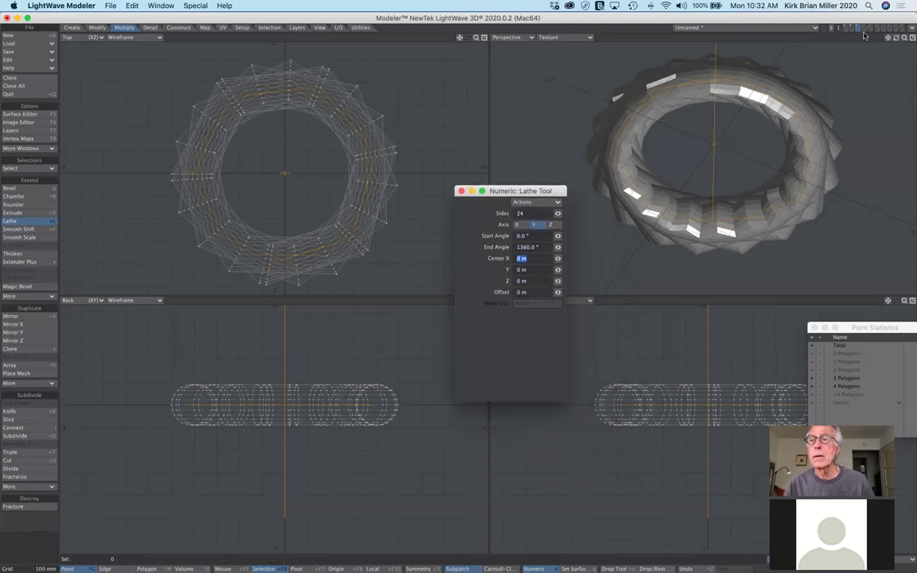
left_click_drag(904, 38, 904, 89)
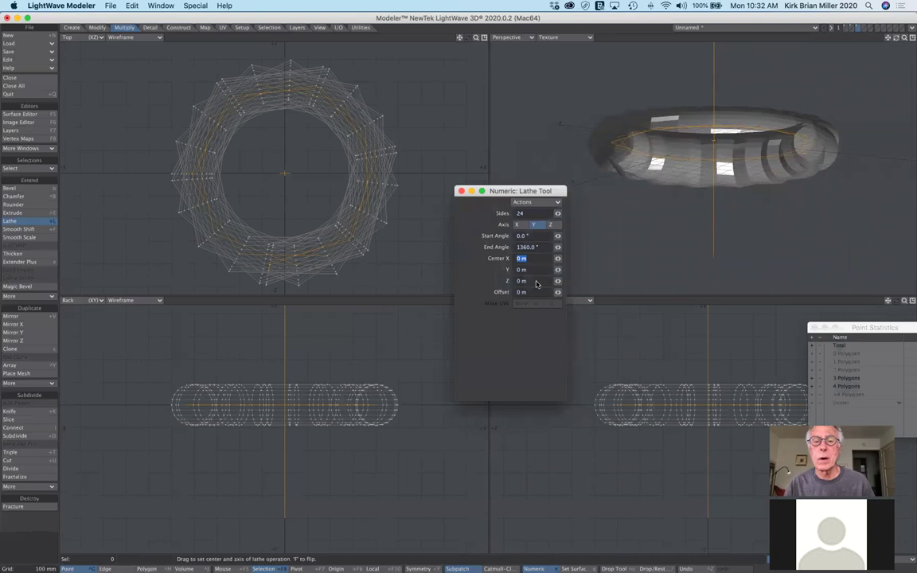
left_click(518, 248)
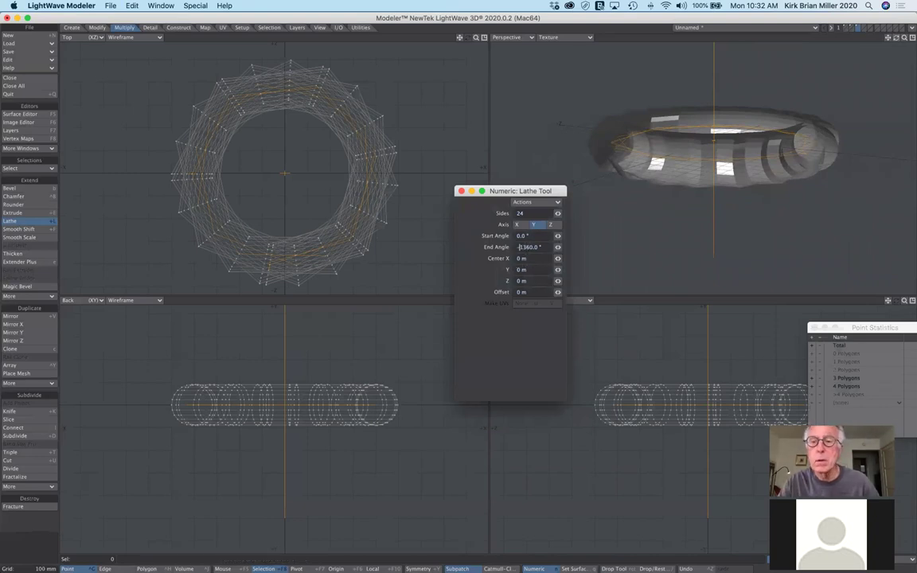
type("-")
key("Tab")
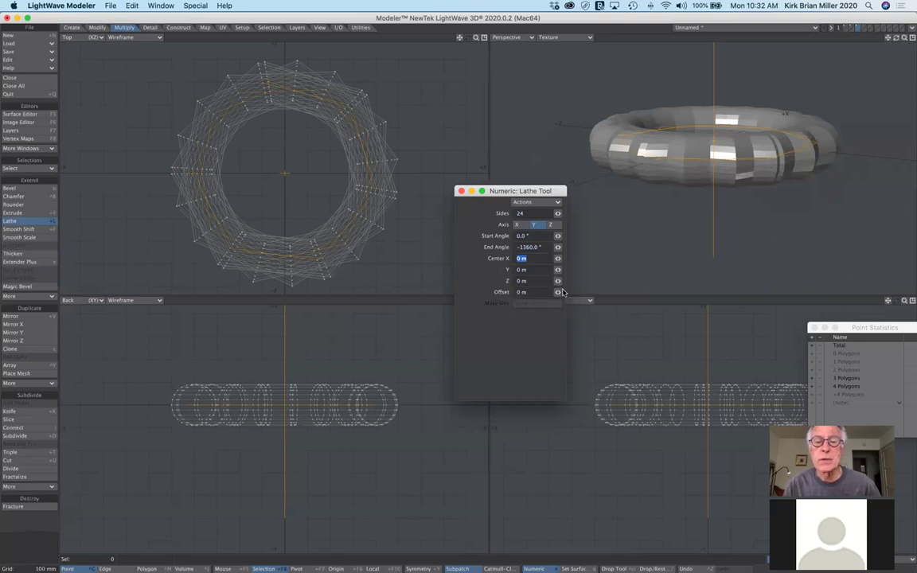
Stretch the lathed ring into a spring with an offset of 5.52 m
mouse_move(557, 292)
left_mouse_down()
mouse_move(788, 292)
mouse_move(560, 292)
left_mouse_up()
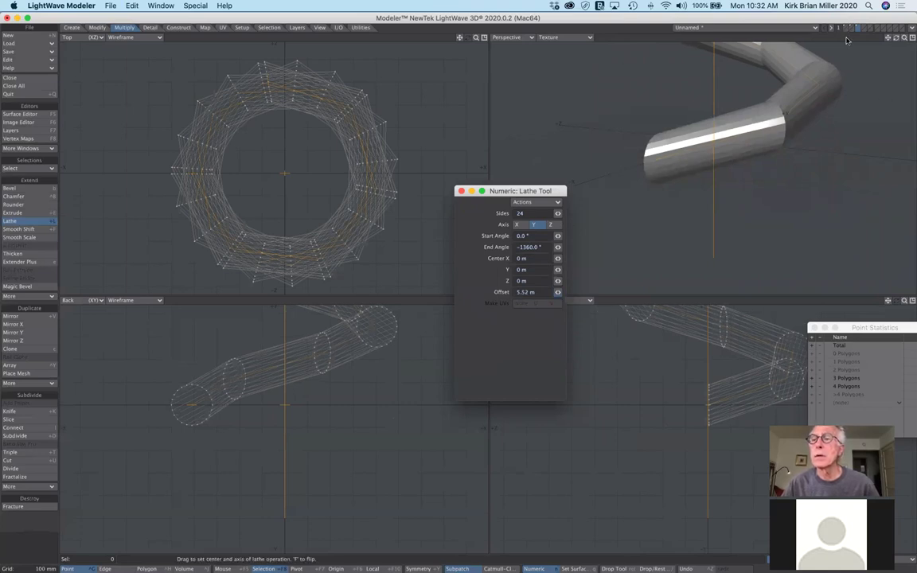
left_click_drag(904, 38, 879, 49)
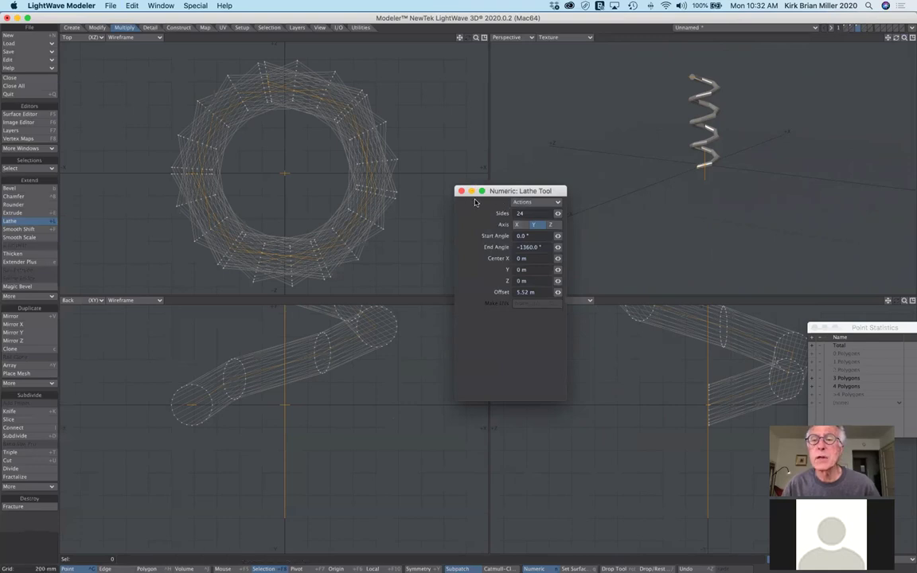
left_click_drag(906, 38, 890, 40)
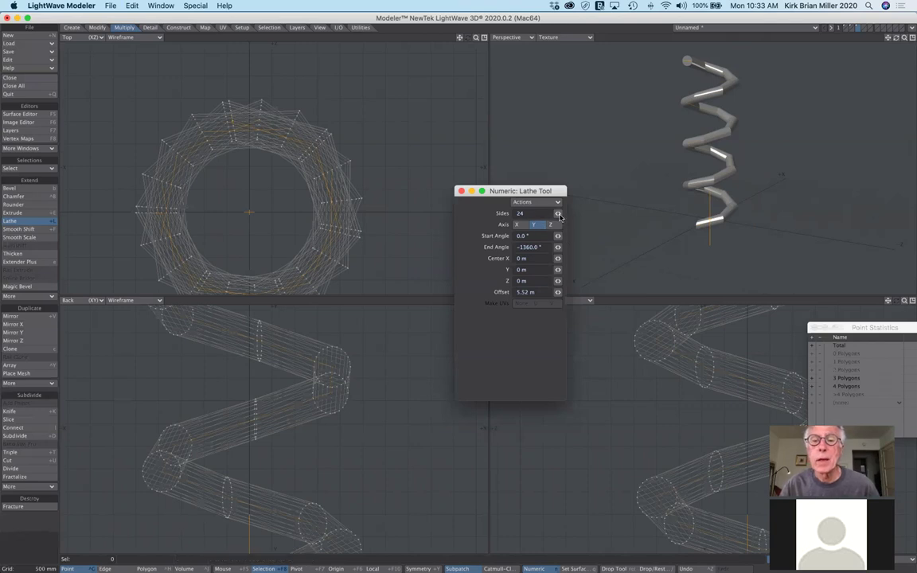
Reduce the spring's lathe sides to 15, raise them to 139 for smooth coils, and compress the offset to 3.55 m
type("22")
key("Return")
mouse_move(557, 214)
left_mouse_down()
mouse_move(535, 214)
mouse_move(547, 214)
left_mouse_up()
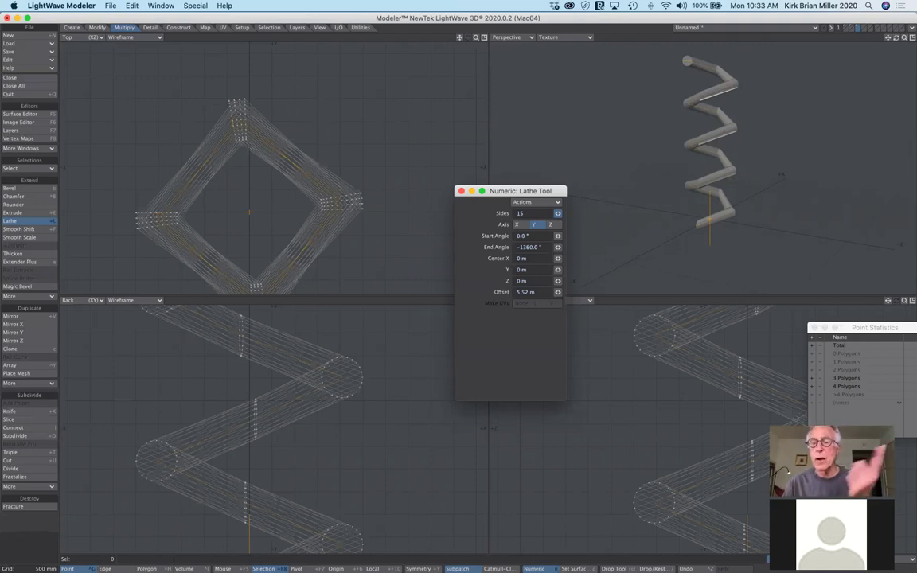
left_click_drag(557, 214, 558, 213)
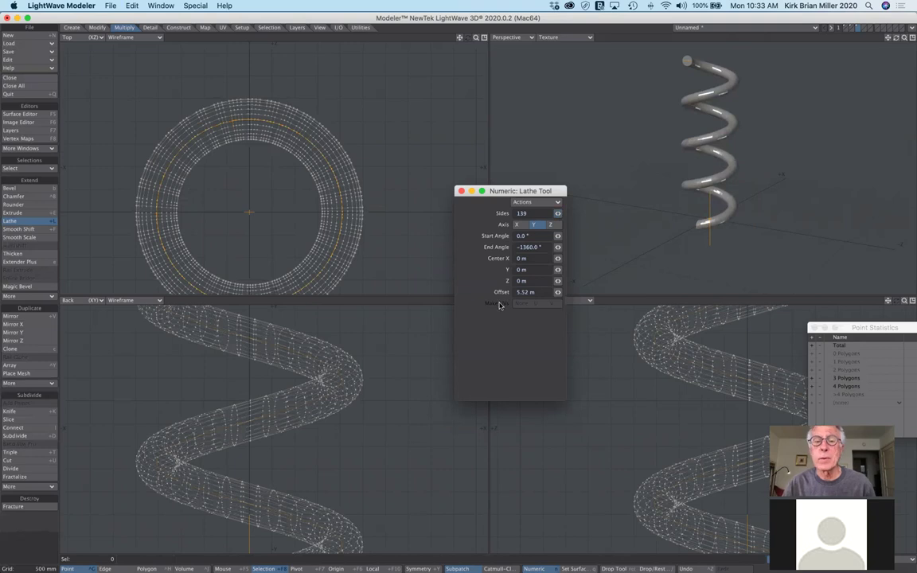
left_click_drag(557, 292, 557, 292)
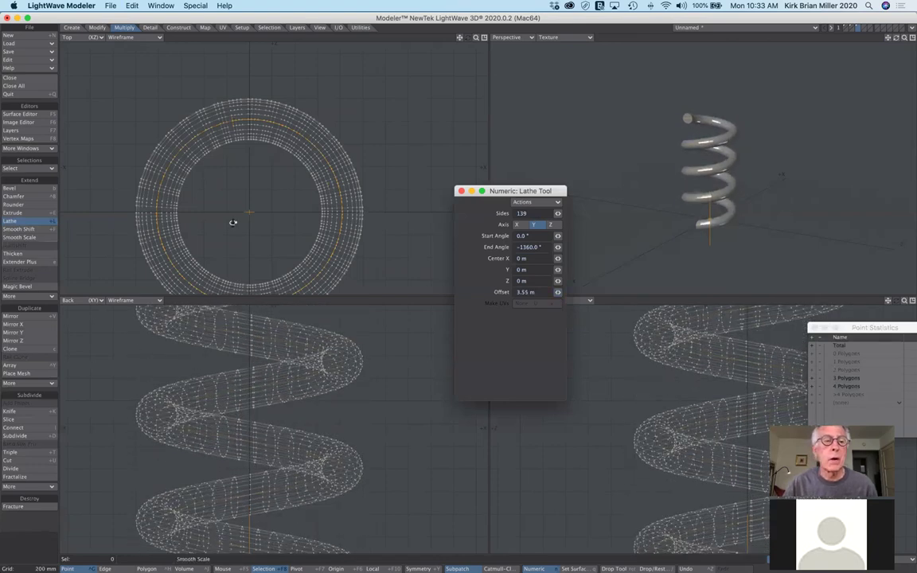
Try tilting the spring's lathe axis in the Top view, and restore the default Lathe settings
left_click_drag(249, 213, 180, 218)
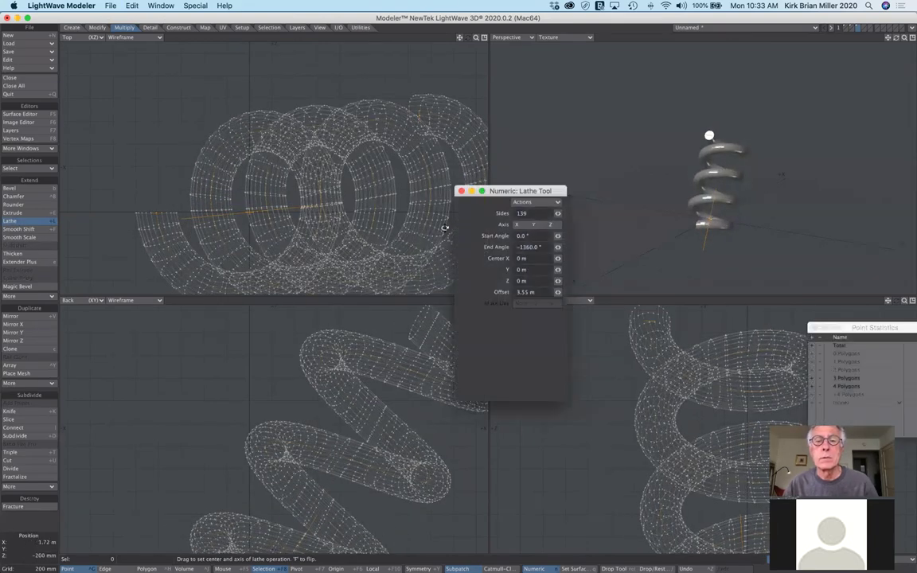
left_click(542, 204)
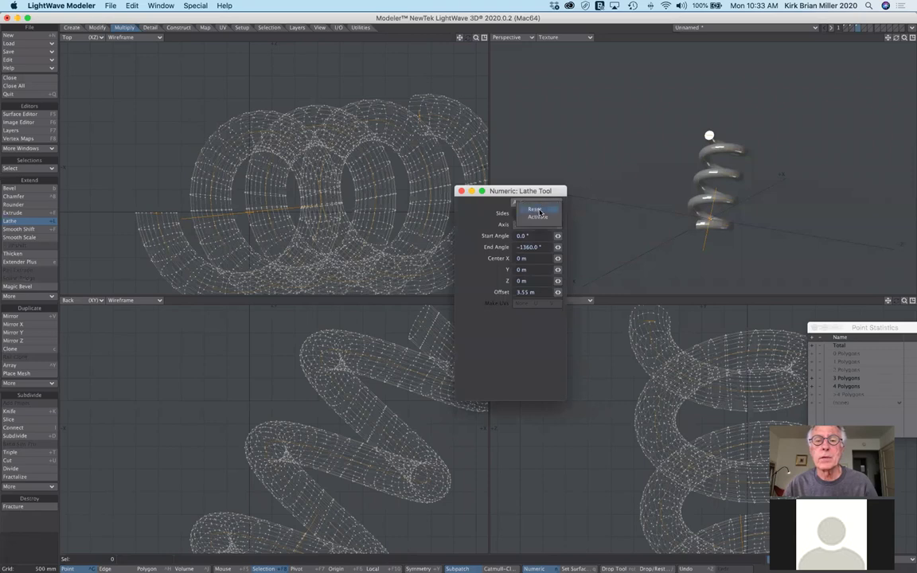
left_click(535, 209)
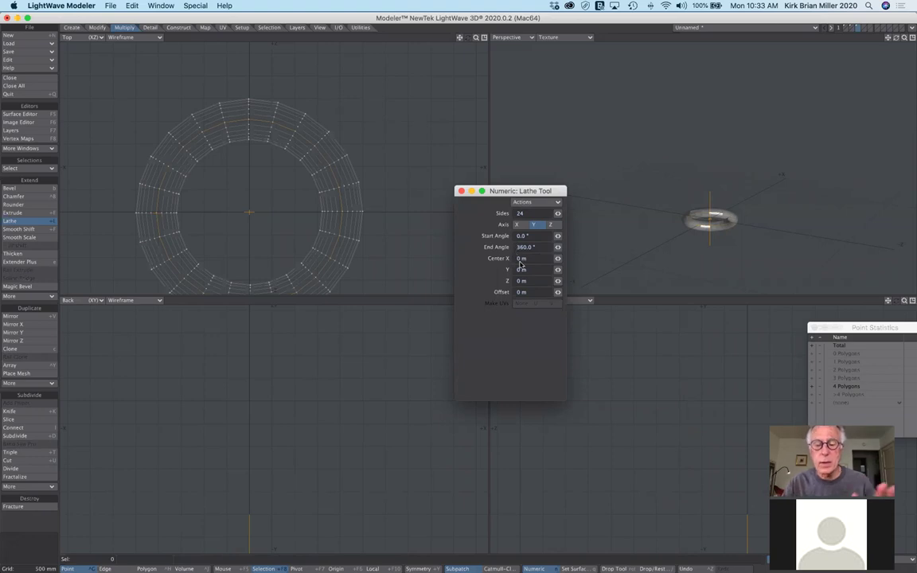
Lathe the disc into a spring with an end angle of -1360°, an offset of 4.68 m and 138 sides
type("-")
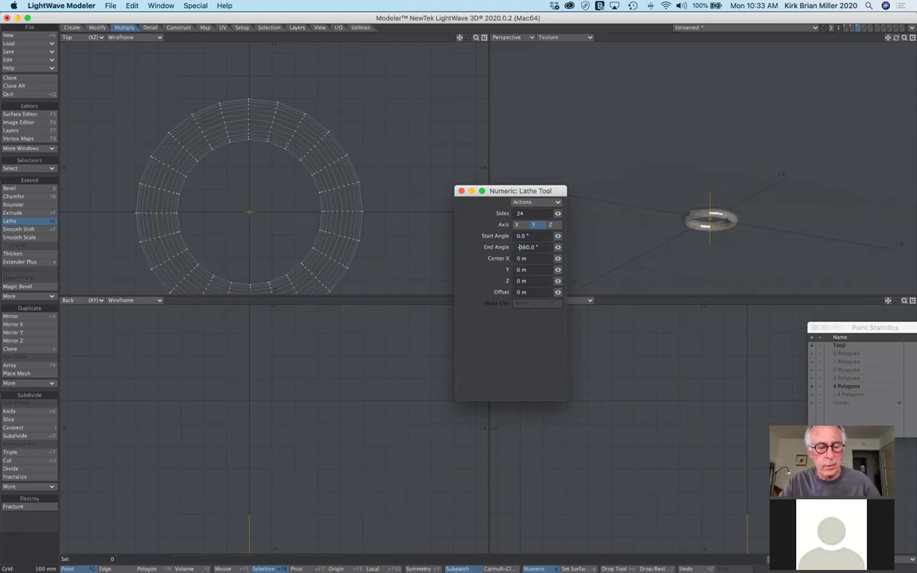
key("Tab")
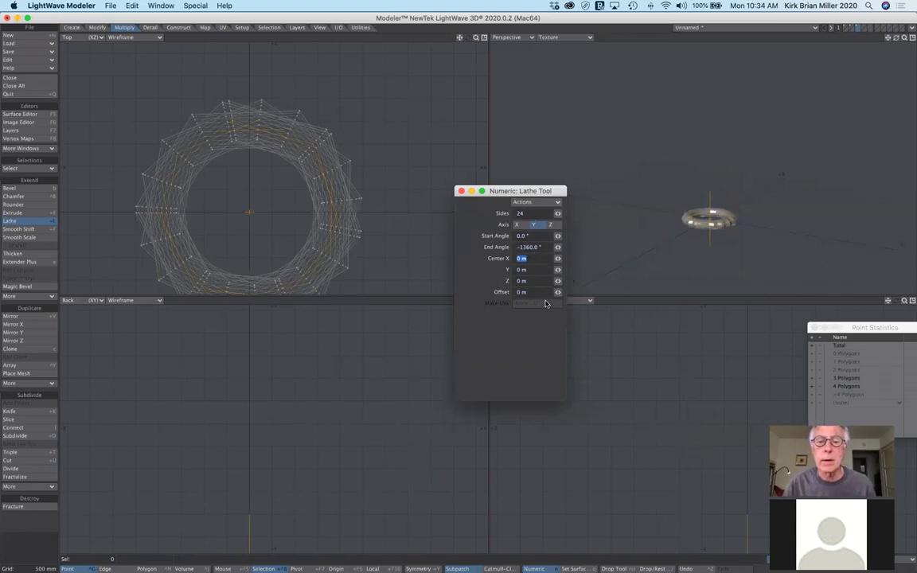
left_click_drag(557, 291, 629, 291)
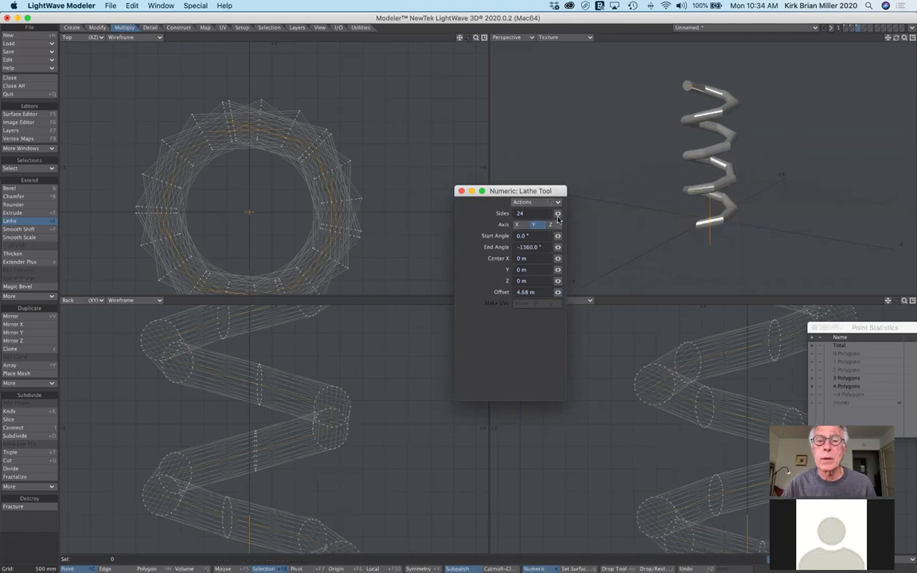
left_click_drag(557, 212, 612, 212)
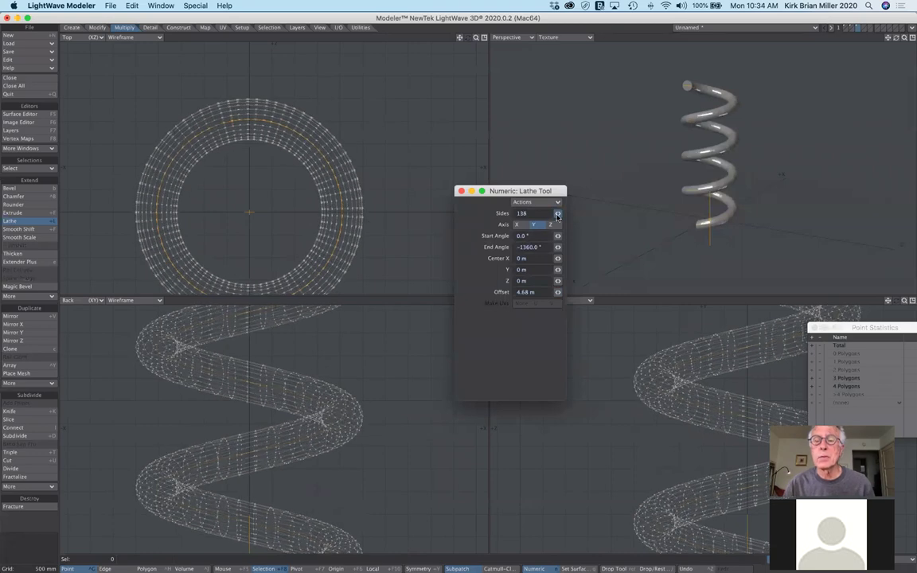
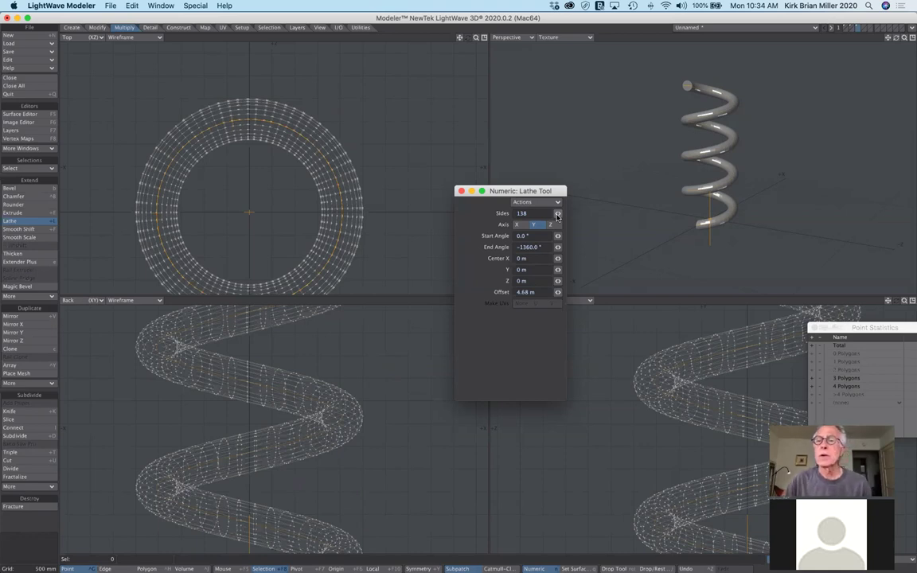
left_click(32, 221)
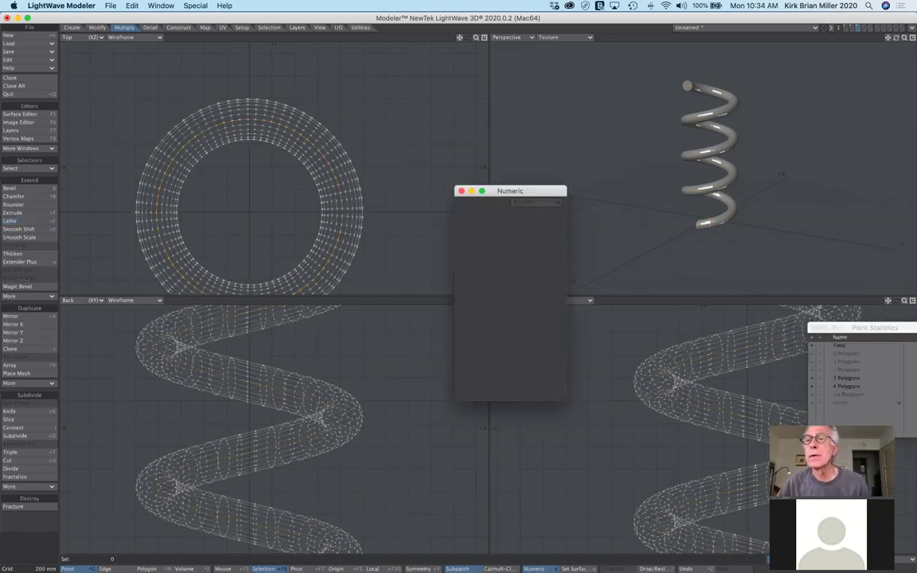
Create a default globe ball with 24 sides, 12 segments and a 500 mm radius at the origin of the next empty layer
left_click(866, 28)
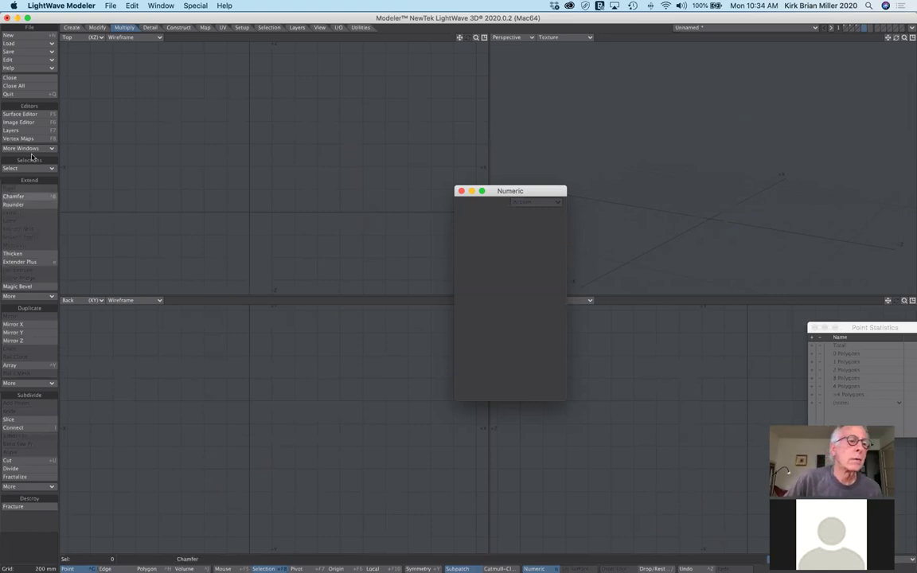
left_click(71, 27)
left_click(19, 197)
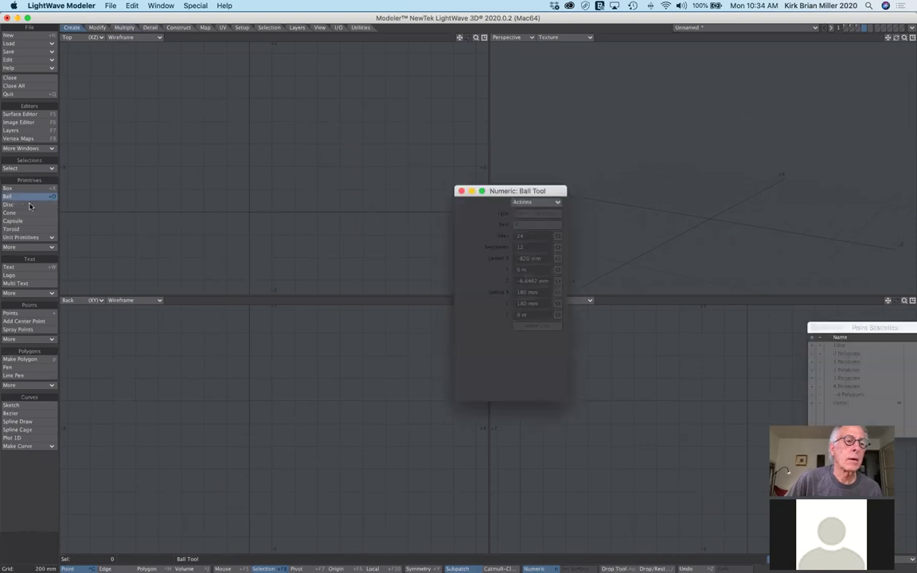
left_click(541, 202)
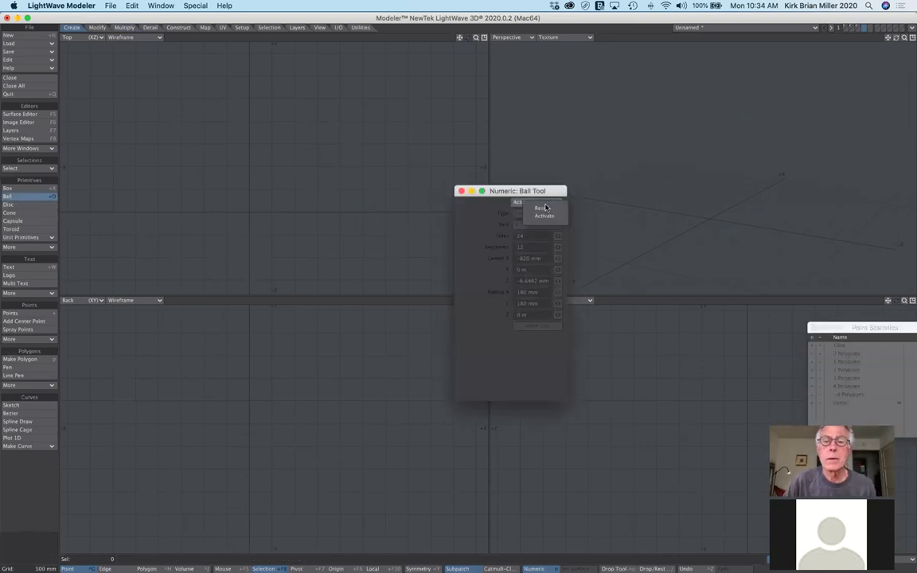
left_click(542, 207)
left_click(538, 203)
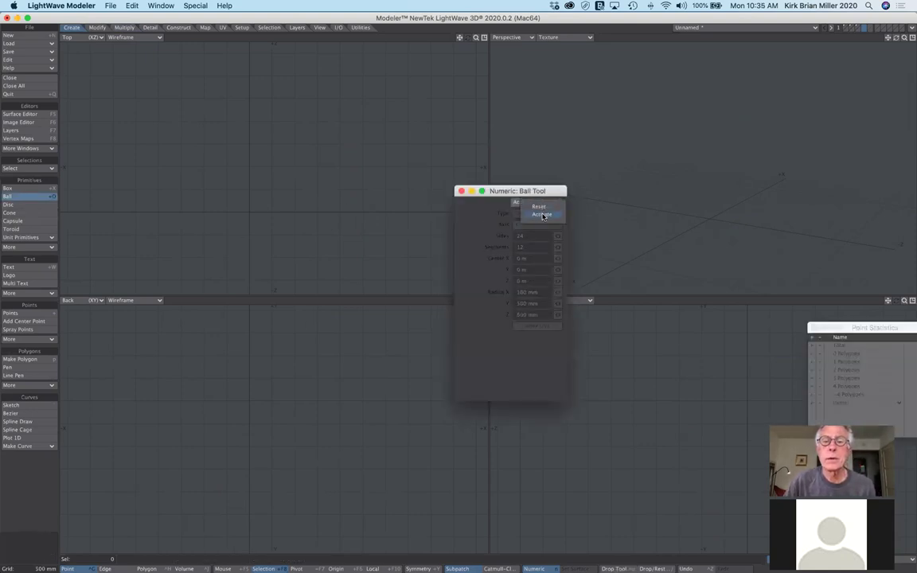
left_click(542, 215)
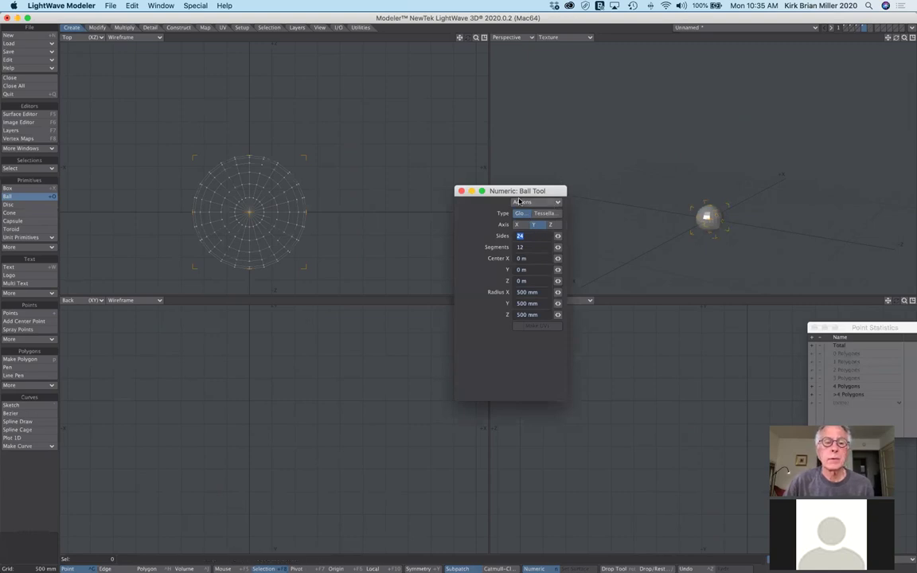
left_click(21, 199)
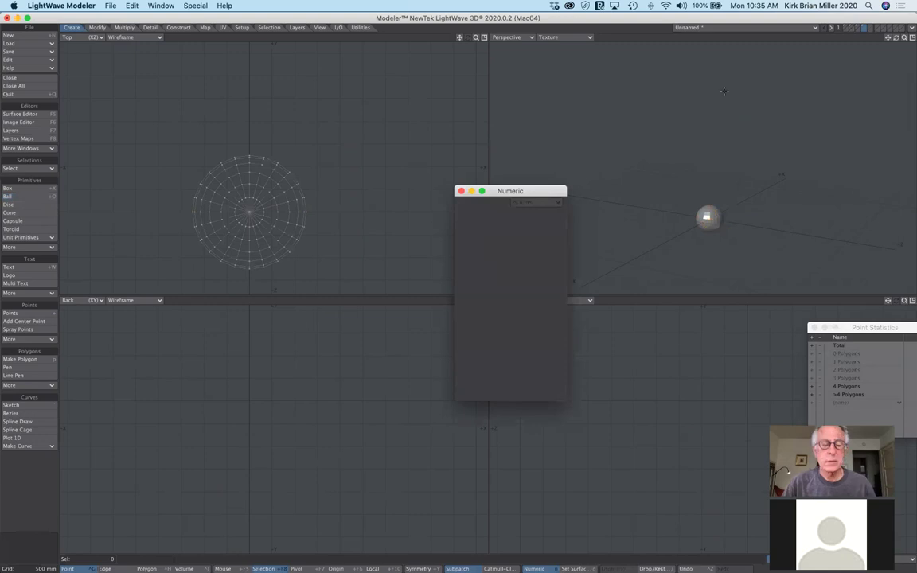
key("a")
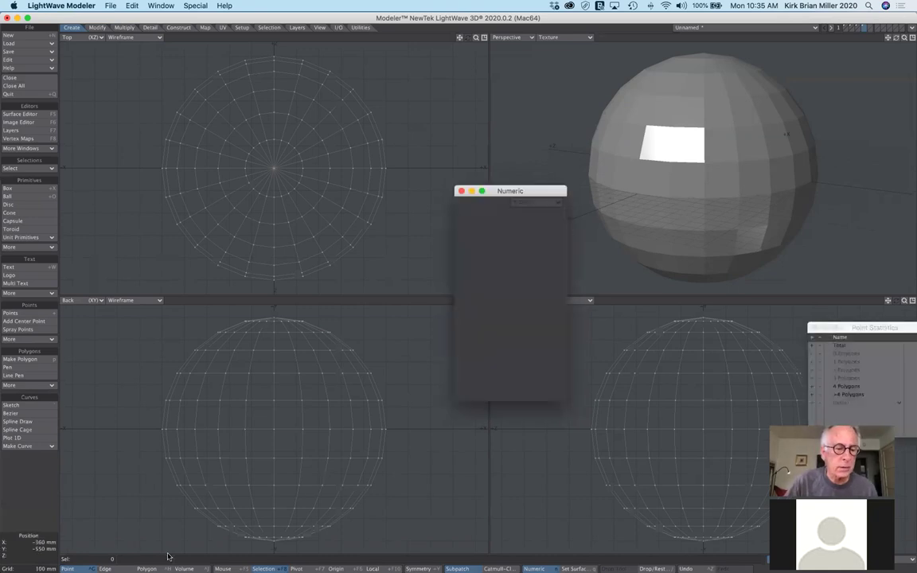
In polygon mode, select a block of four ball polygons at the equator, expand it into loops both ways, and clear the selection
left_click(164, 510)
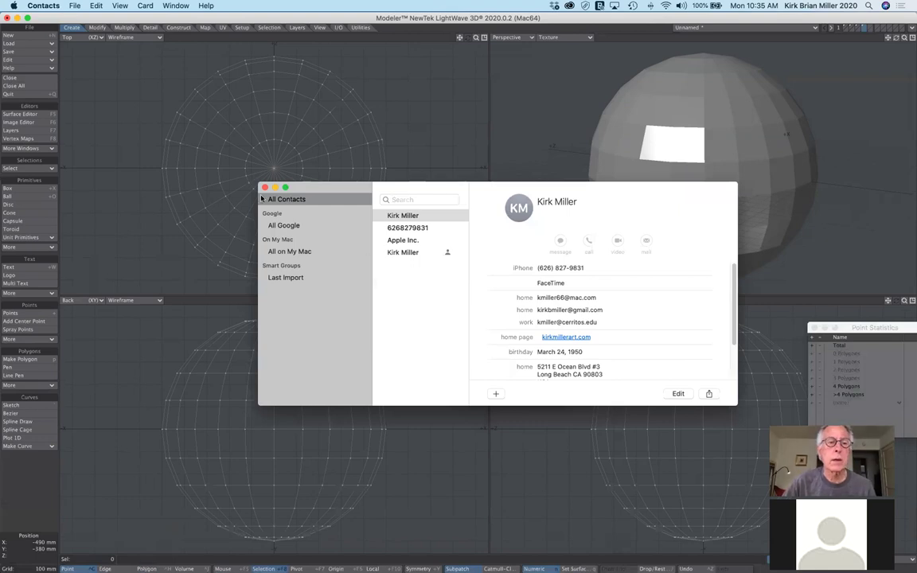
left_click(237, 170)
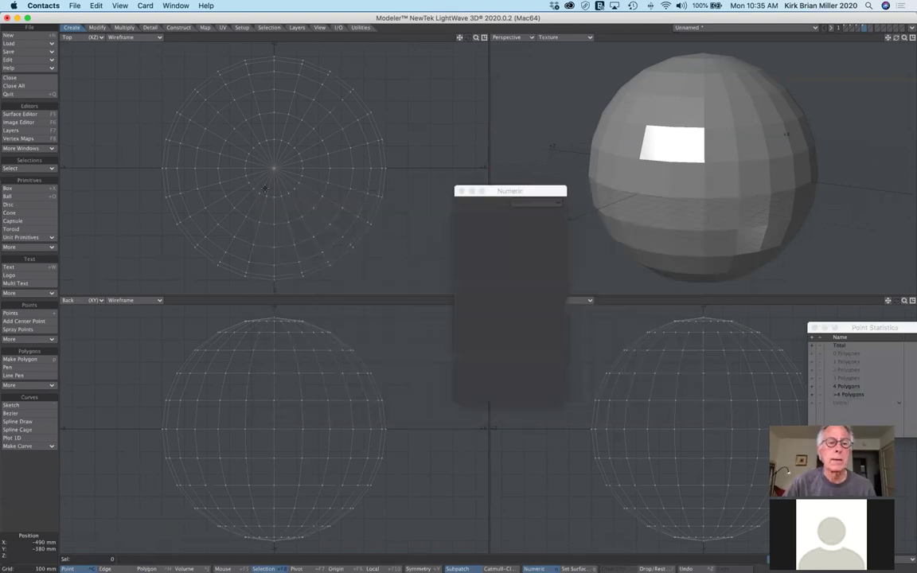
left_click(146, 568)
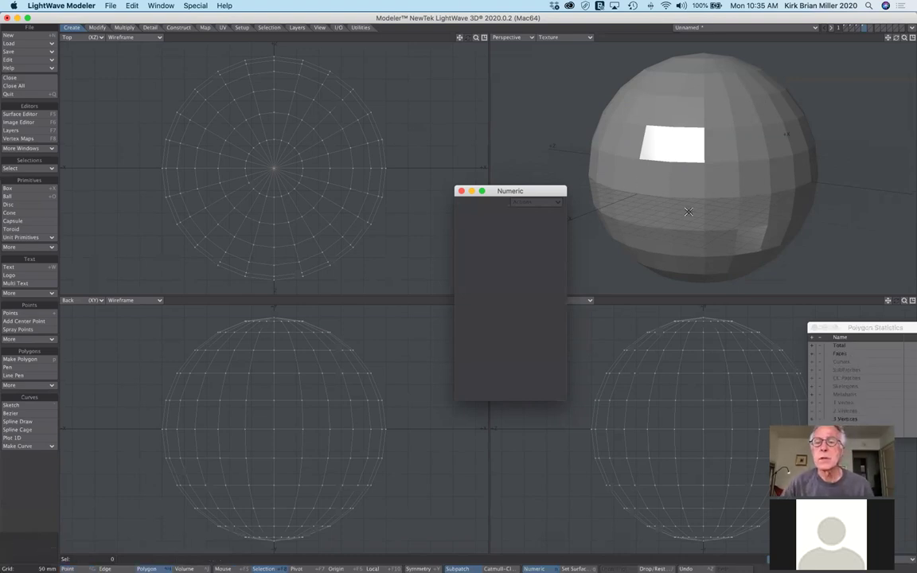
mouse_move(692, 184)
left_mouse_down()
mouse_move(692, 198)
mouse_move(714, 203)
mouse_move(718, 183)
left_mouse_up()
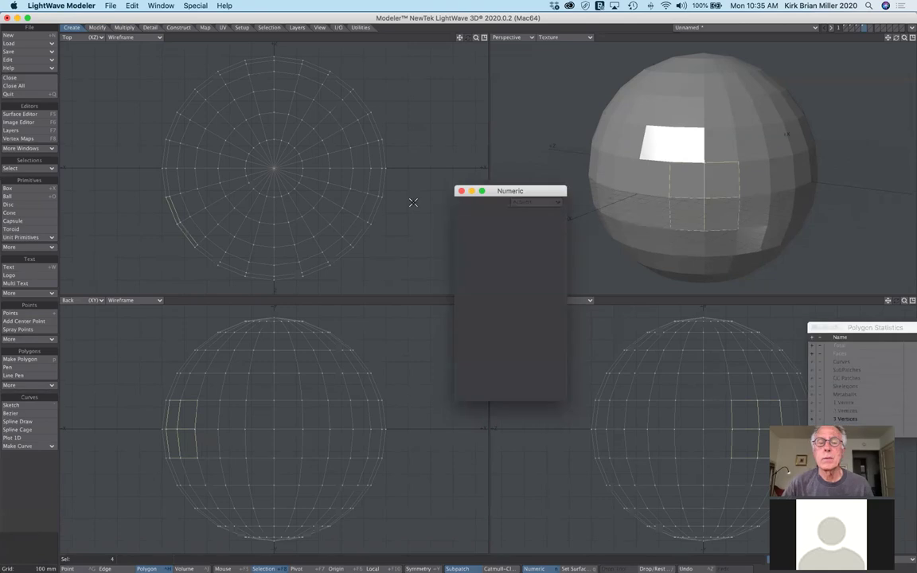
left_click(32, 168)
left_click(36, 168)
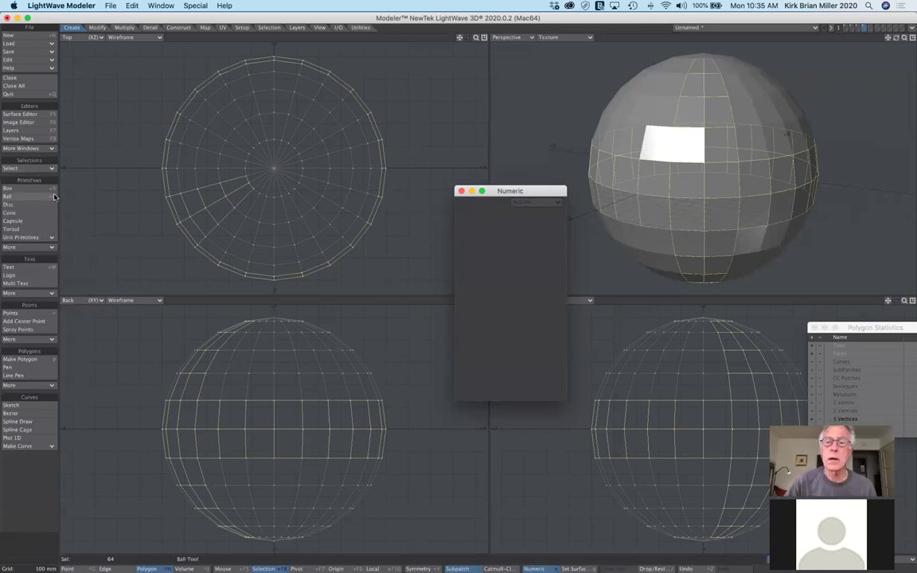
mouse_move(11, 557)
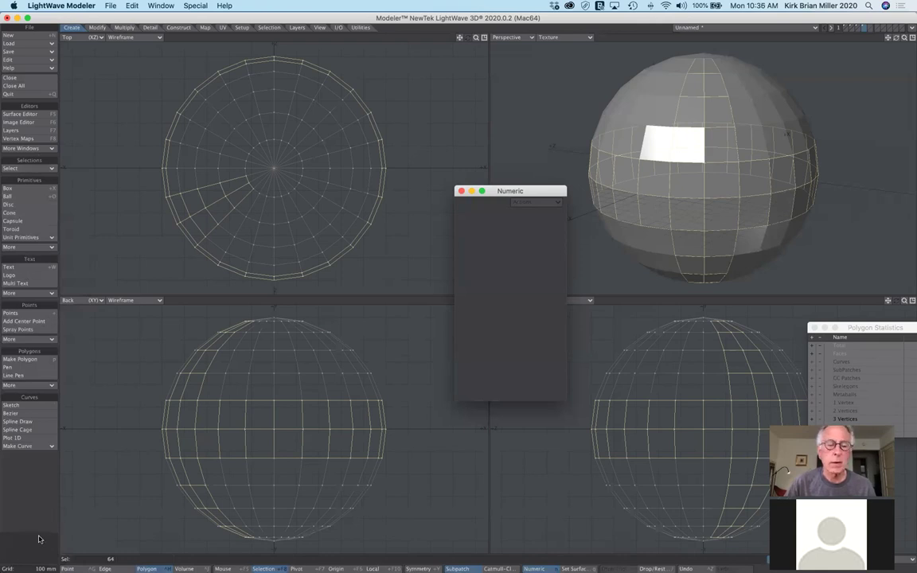
left_click(34, 486)
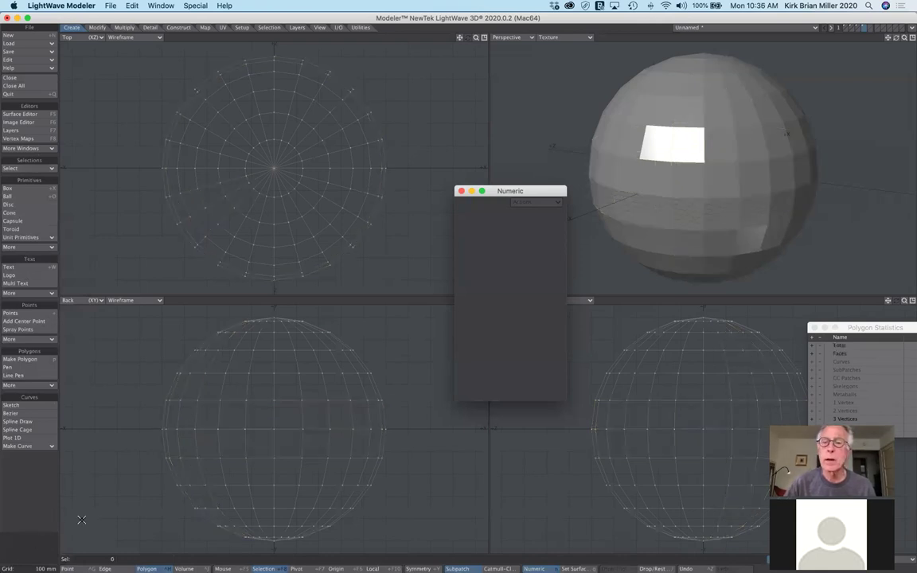
Select three adjacent polygons in the row just above the ball's equator and expand them into a full loop
left_click(681, 182)
left_click(752, 180)
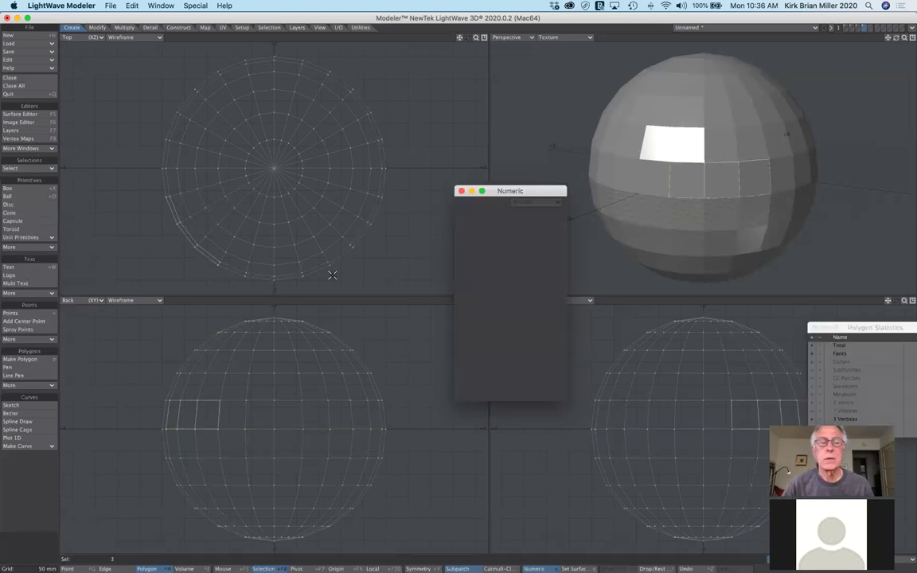
left_click(28, 168)
left_click(28, 167)
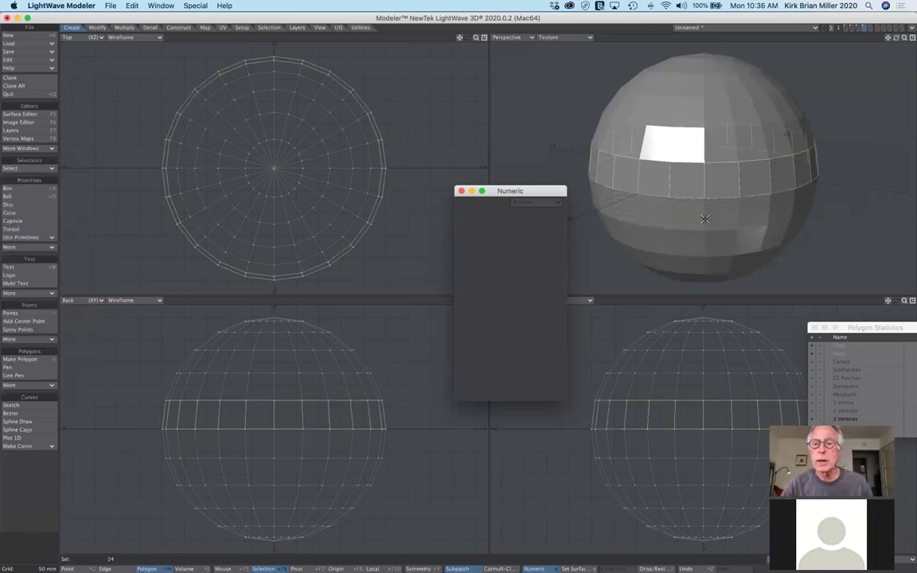
Add the row just below the equator to the selection as a second loop, and deselect everything
left_click_drag(686, 212, 748, 213)
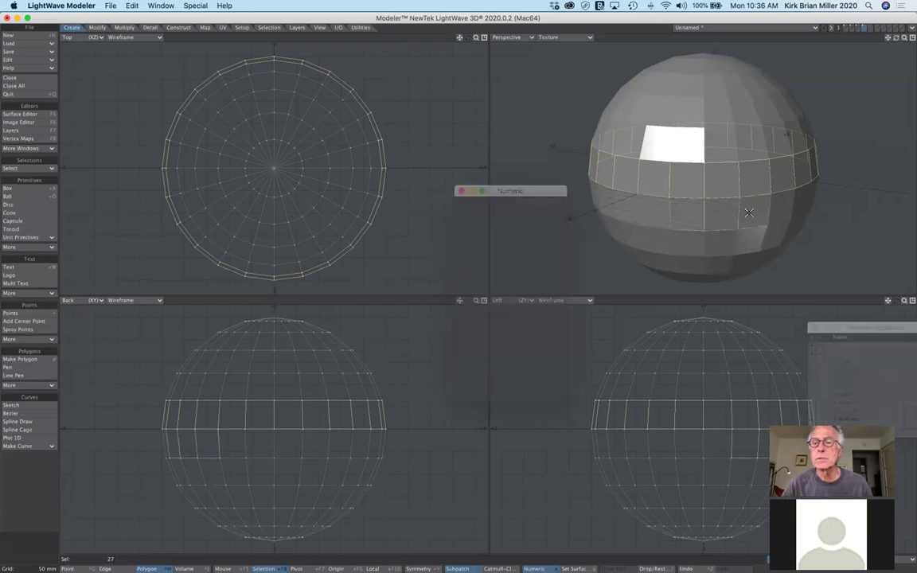
left_click(28, 168)
left_click(25, 167)
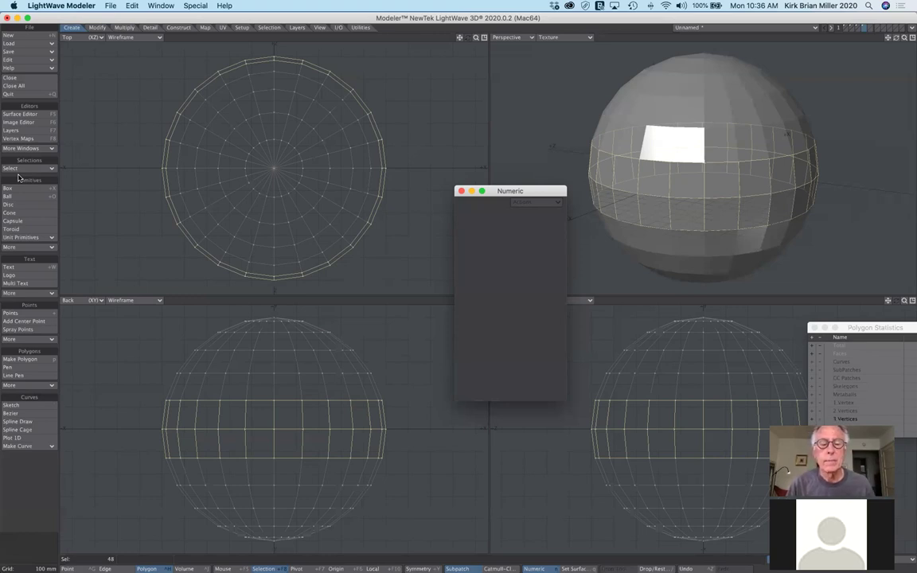
left_click(28, 555)
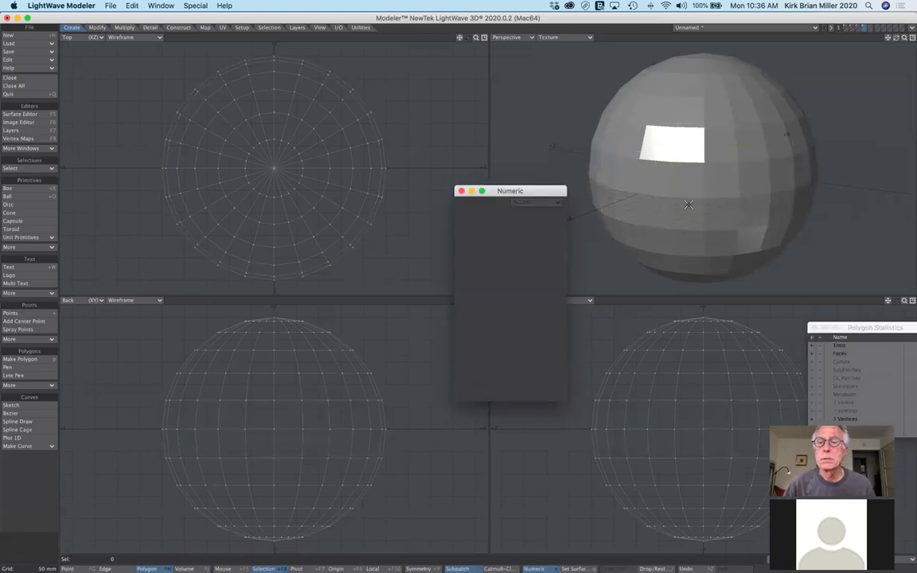
Reselect the full polygon loop just above the ball's equator, starting from three adjacent polygons
left_click_drag(660, 182, 728, 180)
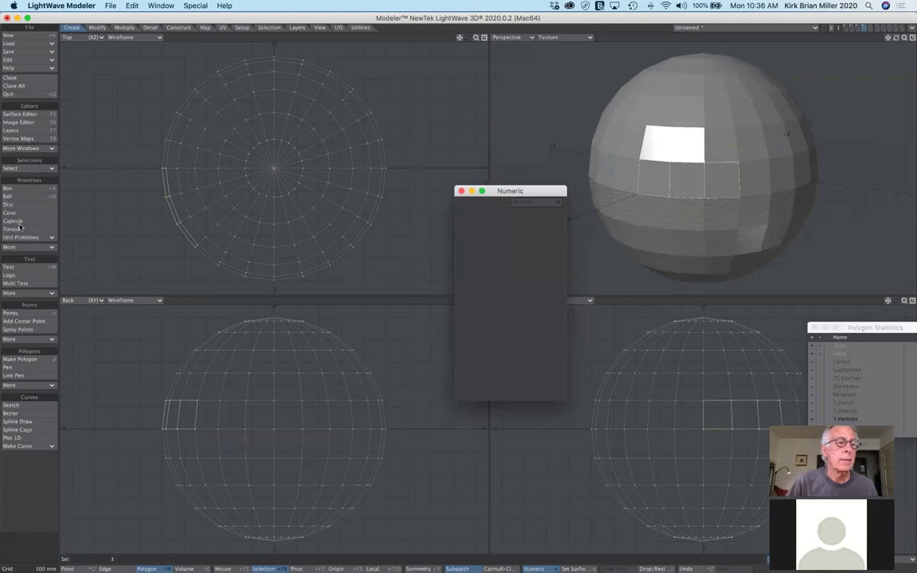
left_click(29, 168)
left_click(35, 230)
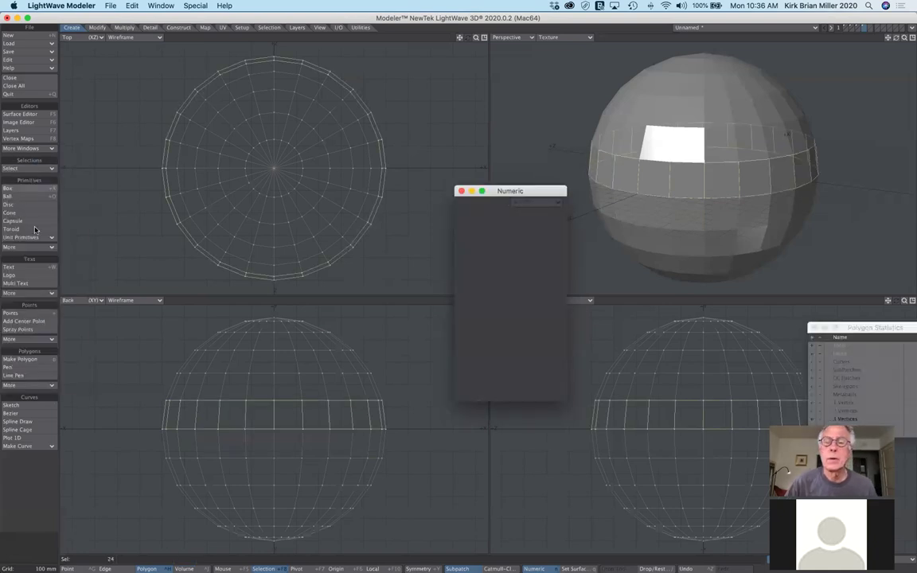
left_click(25, 205)
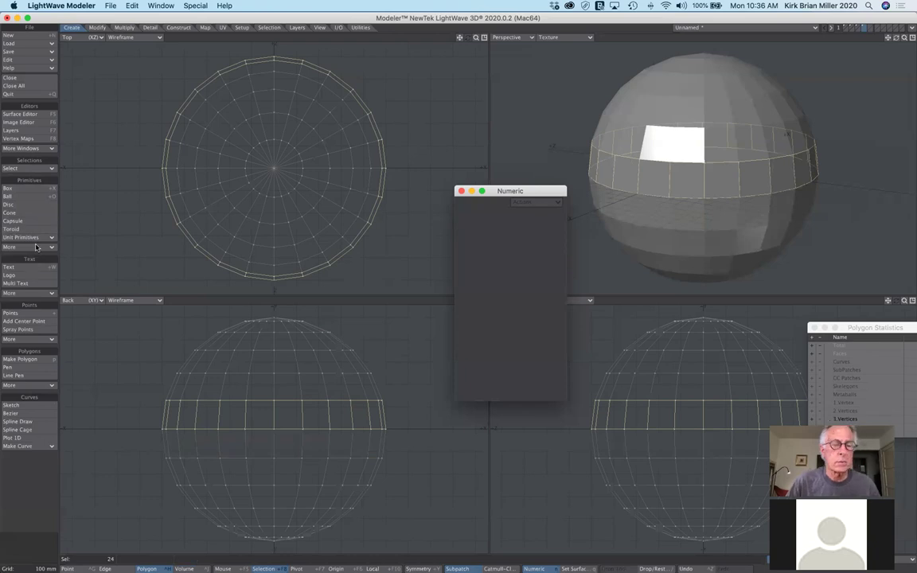
Bevel the selected polygon loop on the ball outward with a shift of 386 mm
left_click(130, 29)
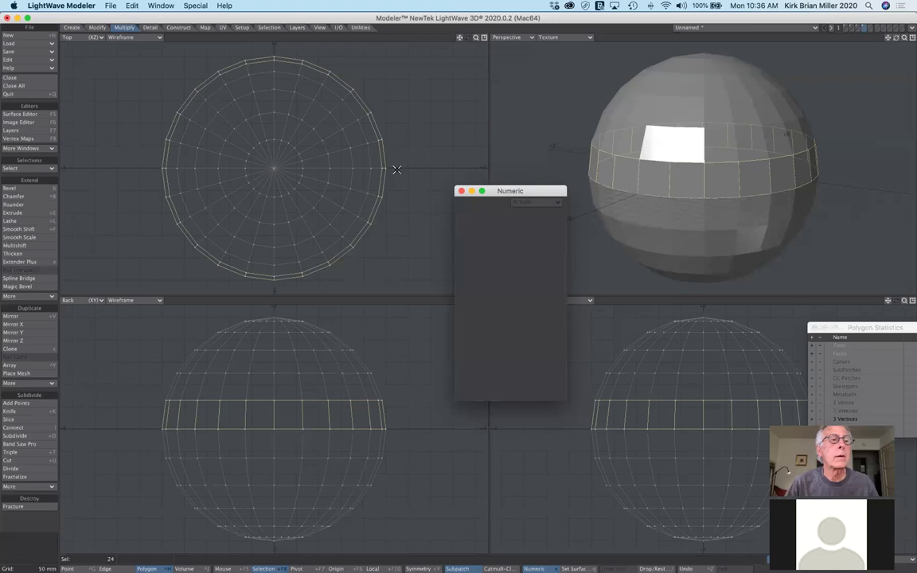
left_click(47, 189)
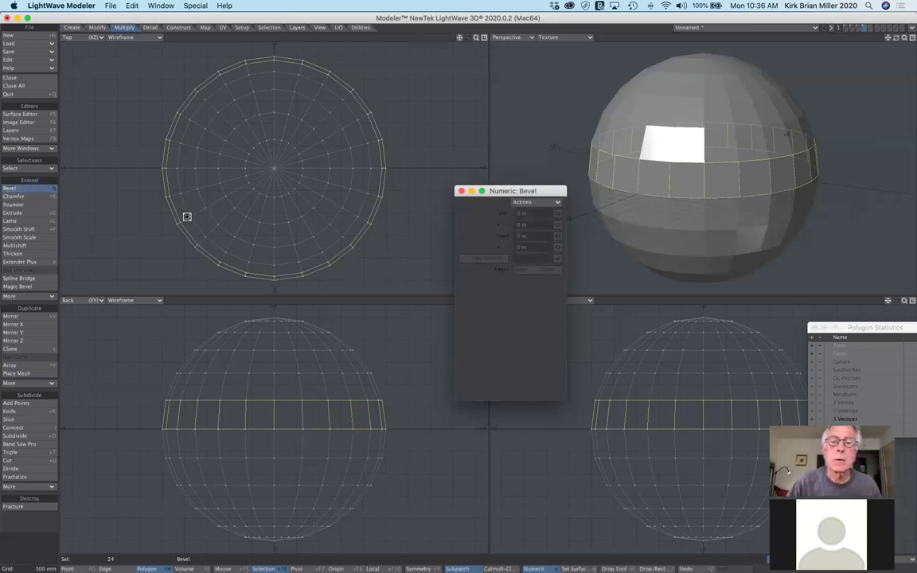
left_click(546, 203)
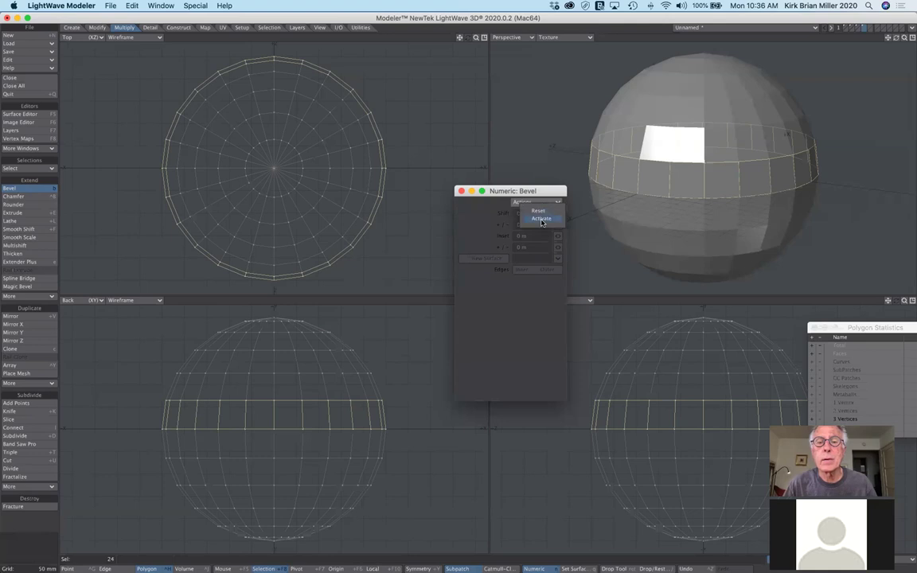
left_click(541, 219)
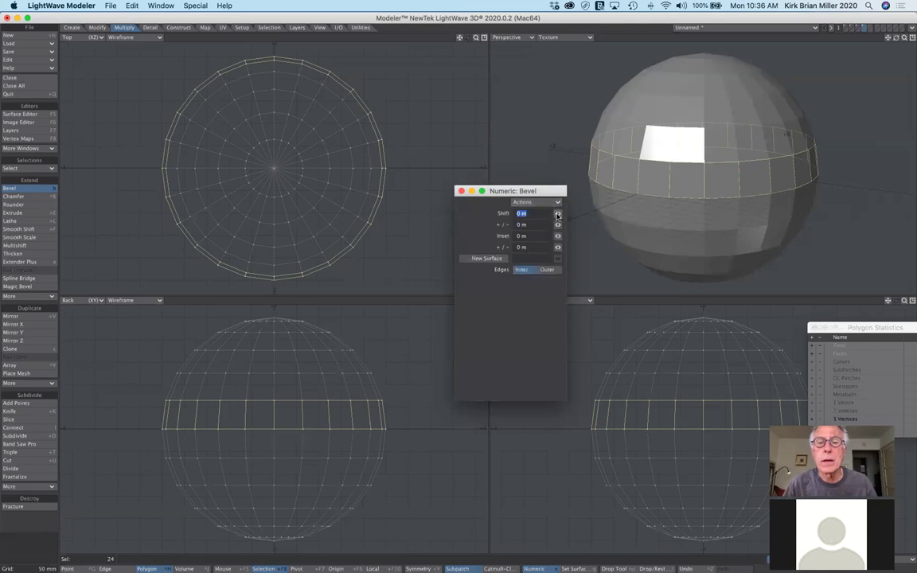
left_click_drag(558, 215, 745, 215)
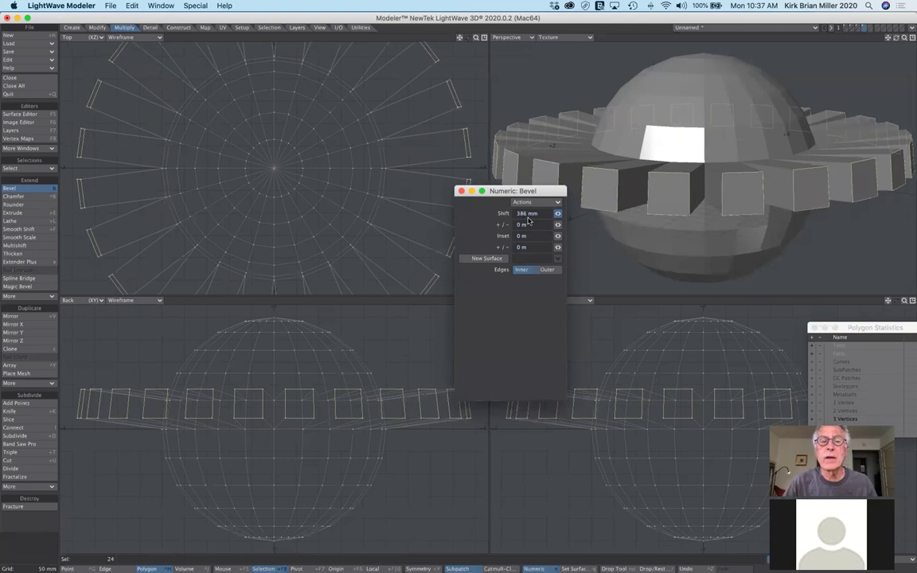
left_click_drag(493, 188, 470, 337)
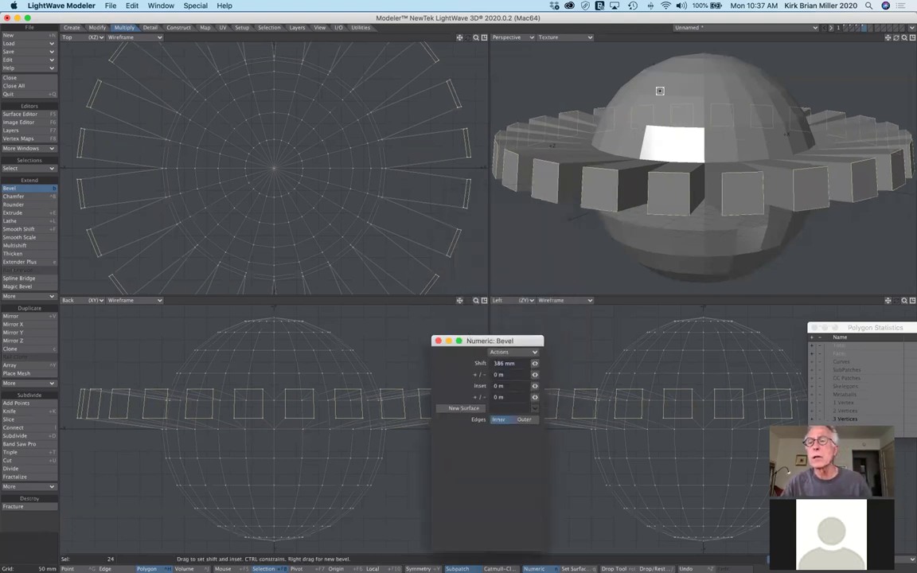
left_click_drag(896, 37, 895, 37)
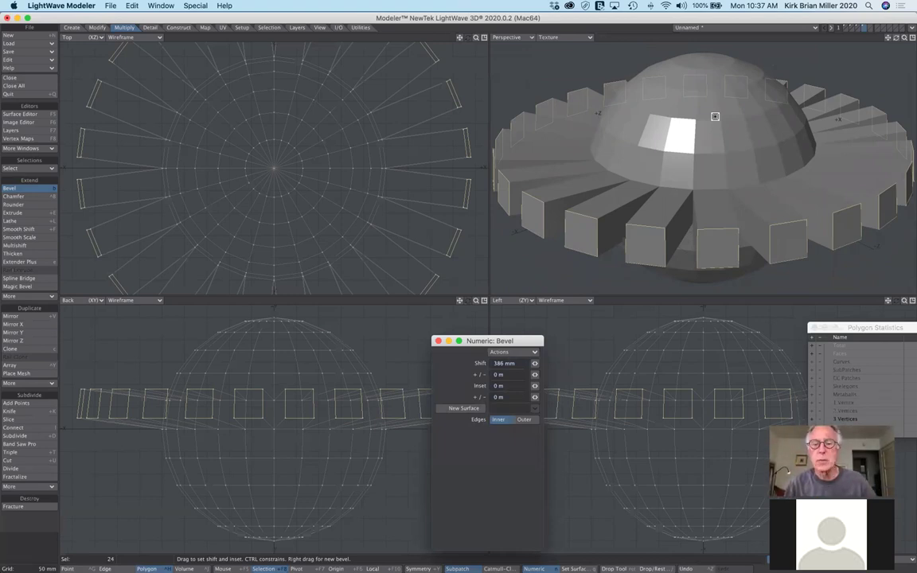
Undo the bevel of the polygon loop together with the loop selection
key("super+z")
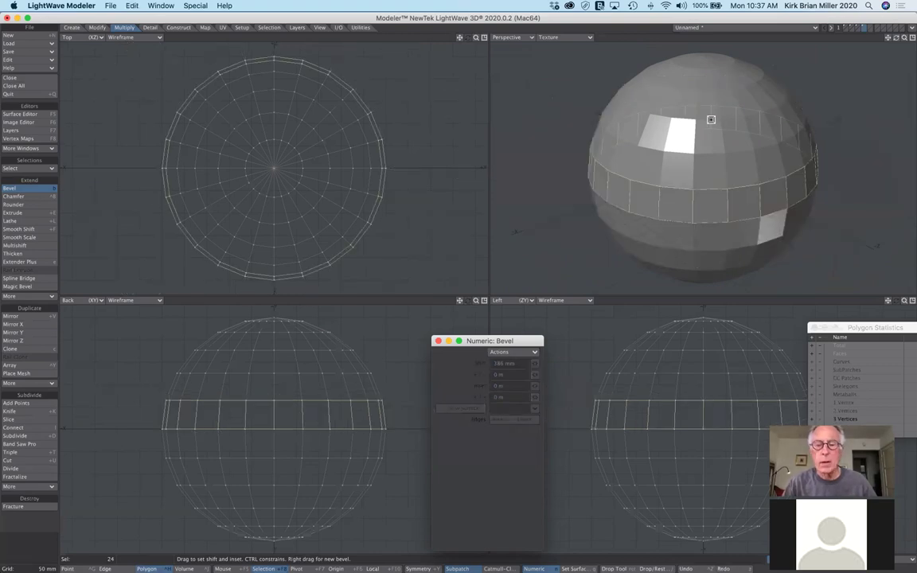
key("super+z")
key("super+shift+z")
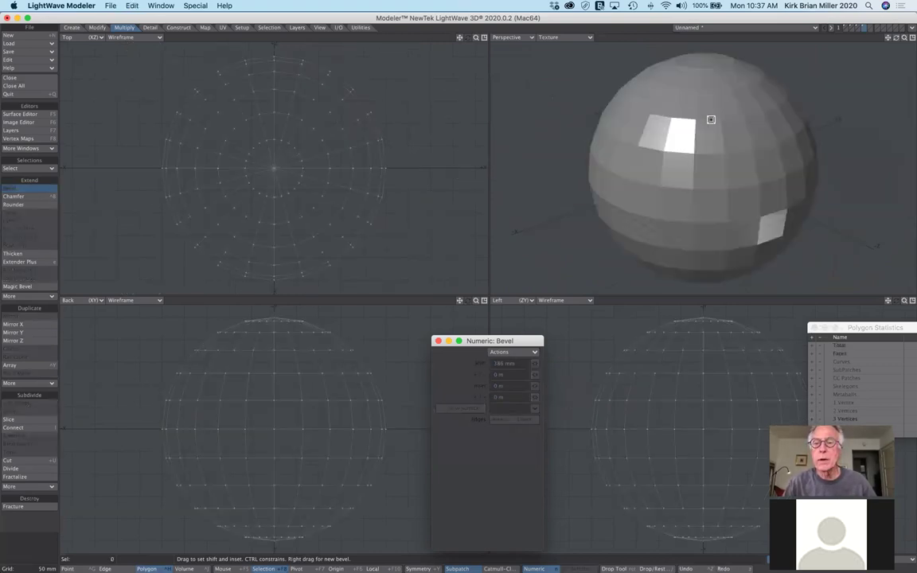
Try beveling every polygon of the ball with a shift of about -45 mm and an inset of about 30 mm, and undo it
left_click(682, 202)
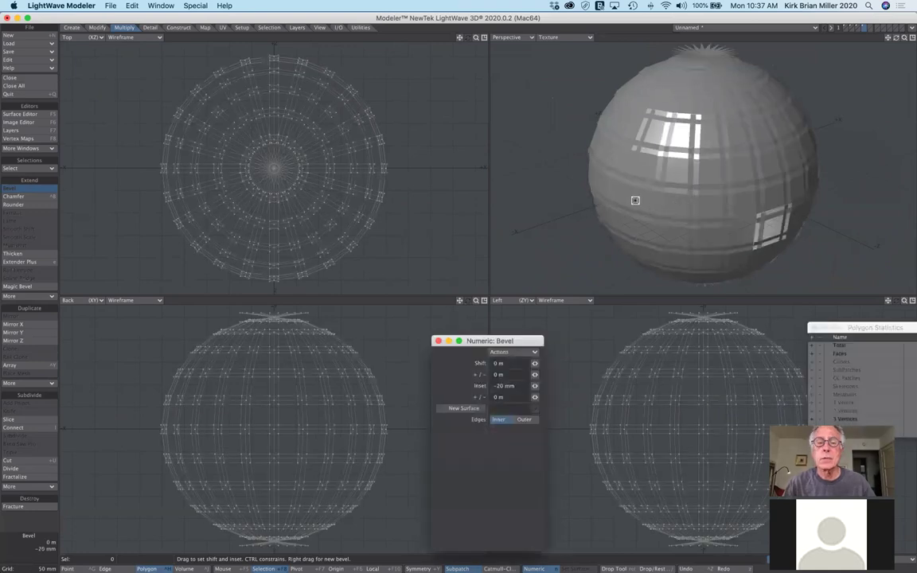
left_click_drag(668, 192, 649, 223)
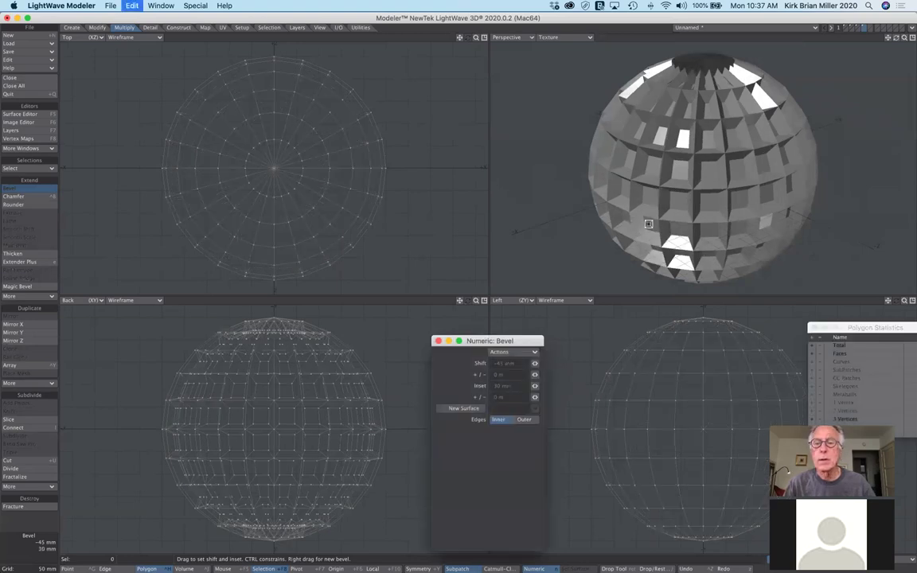
key("u")
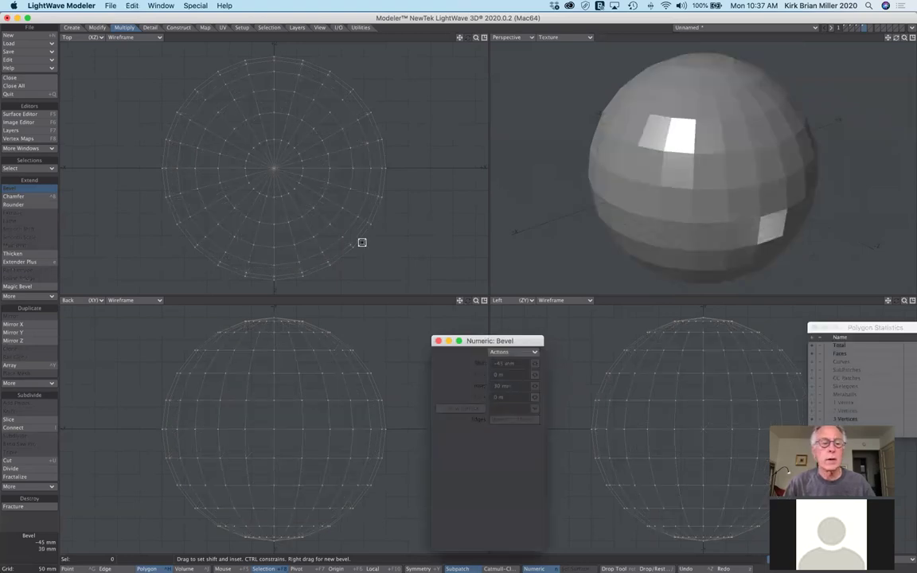
left_click(24, 188)
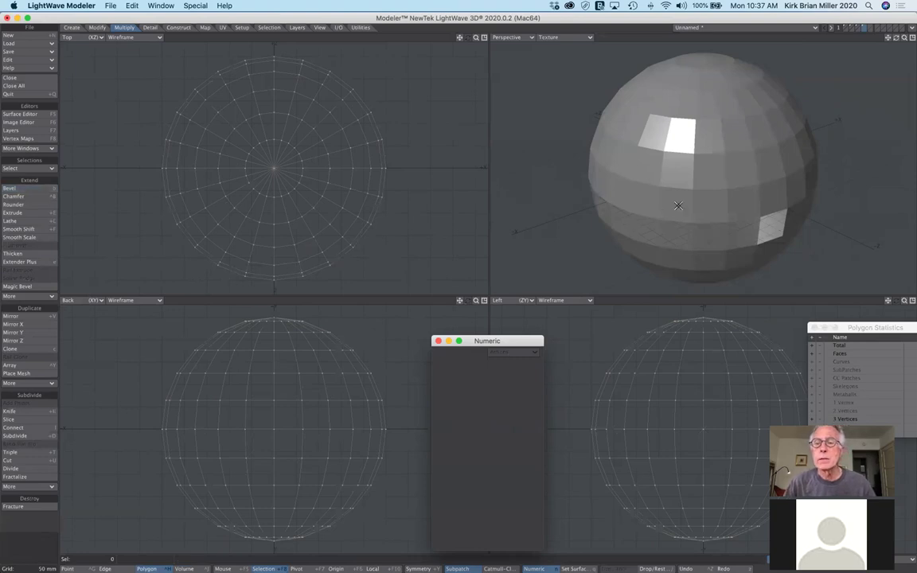
Reselect the polygon loop just above the ball's equator and Smooth Shift it outward with an offset of 412 mm
left_click_drag(679, 204, 731, 205)
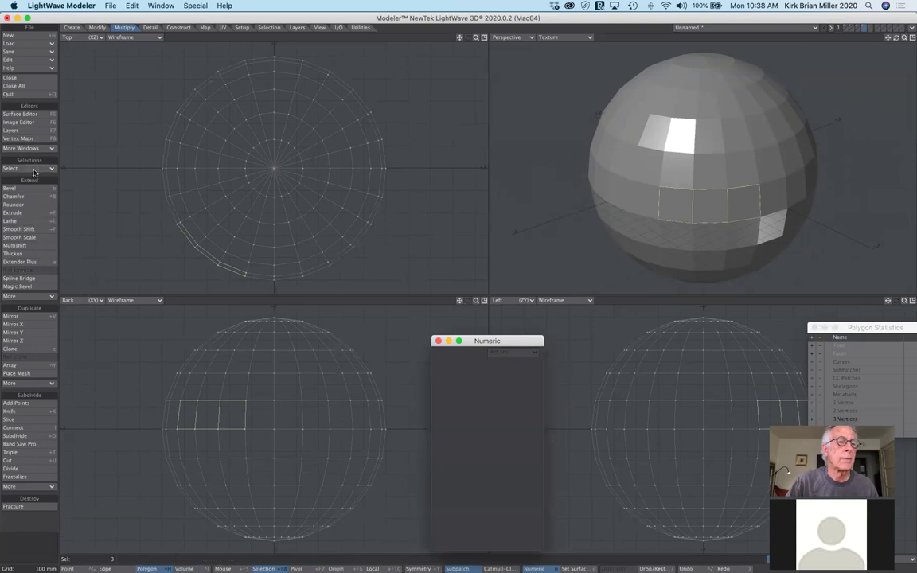
left_click(34, 169)
left_click(35, 169)
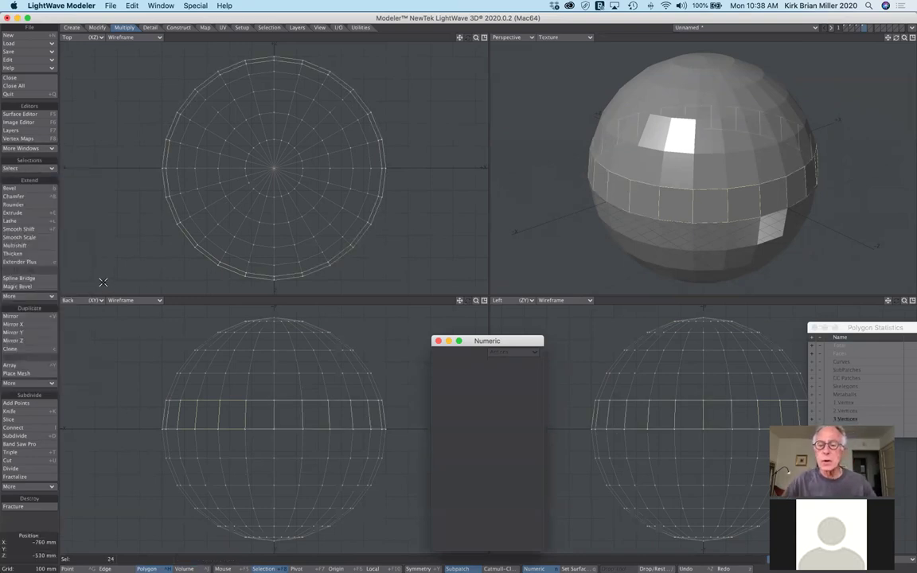
left_click(22, 229)
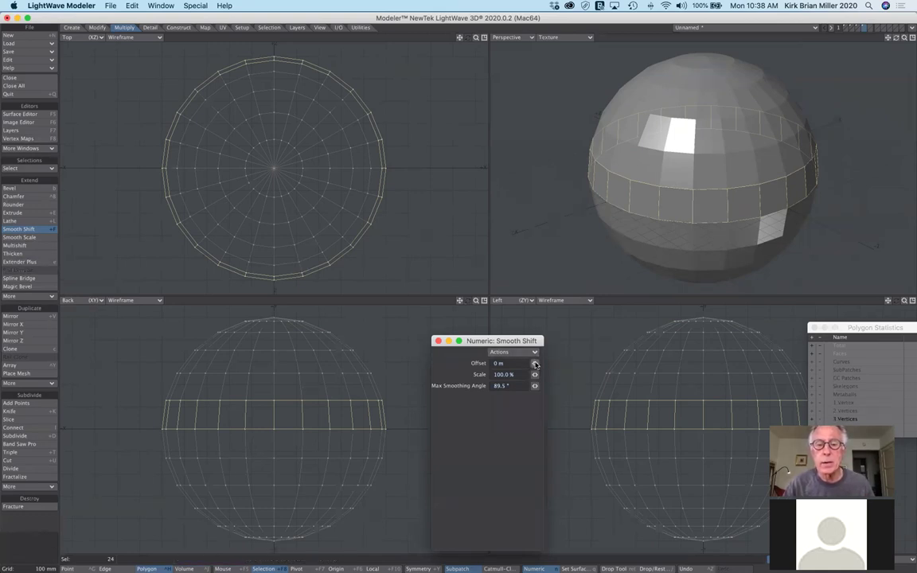
left_click_drag(534, 363, 630, 363)
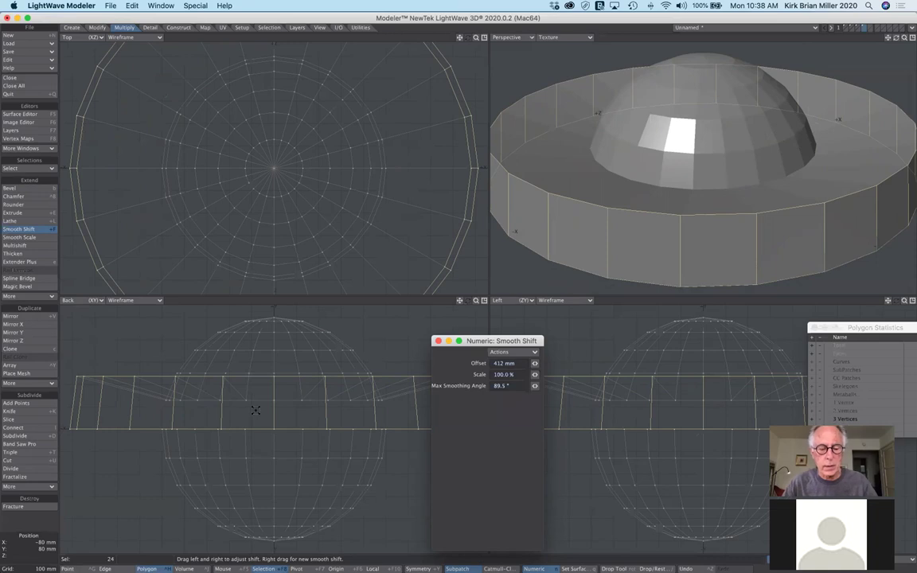
Stretch the shifted rim to 95% horizontally and 31% vertically, and move it down 50 mm in Y
key("h")
left_click_drag(237, 362, 236, 450)
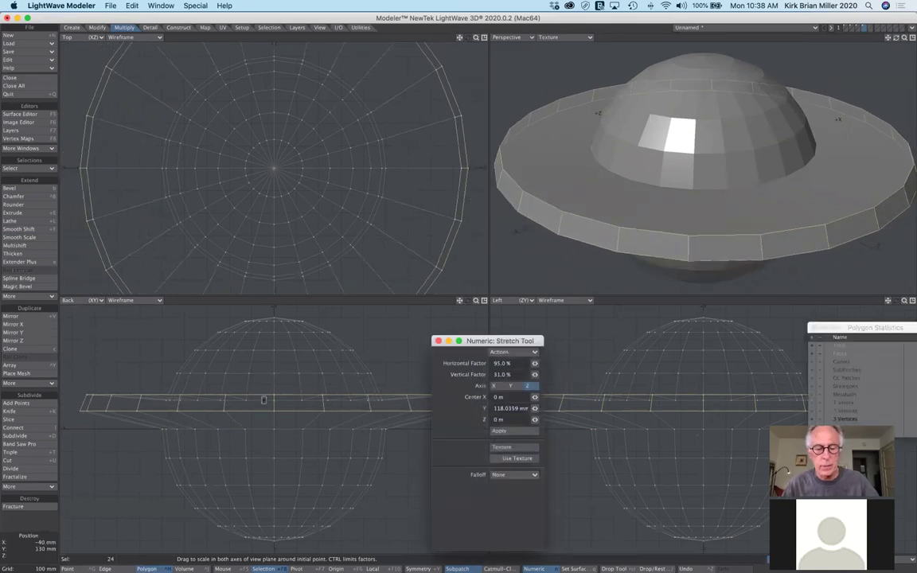
key("t")
left_click_drag(265, 401, 265, 411)
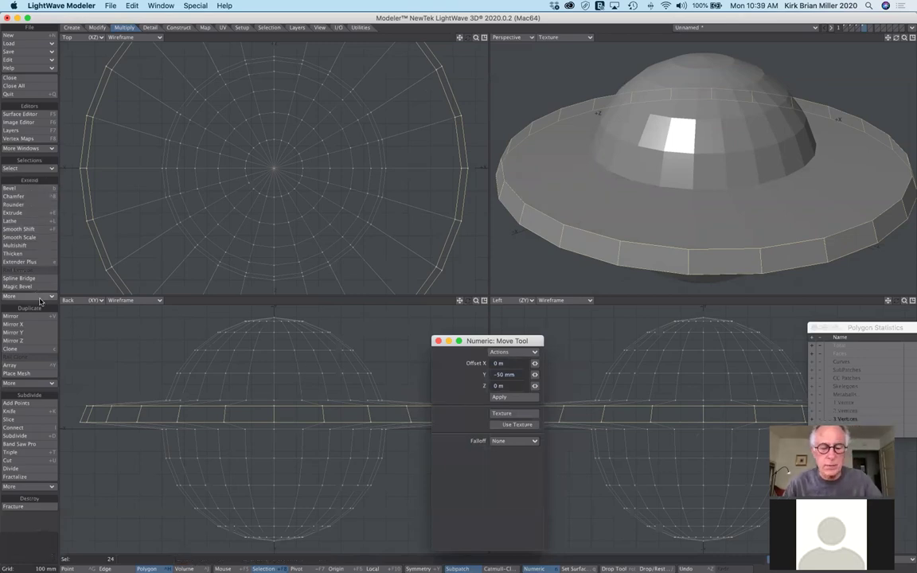
Deselect the rim polygons and convert the whole saucer mesh to subpatches
key("space")
left_click(22, 549)
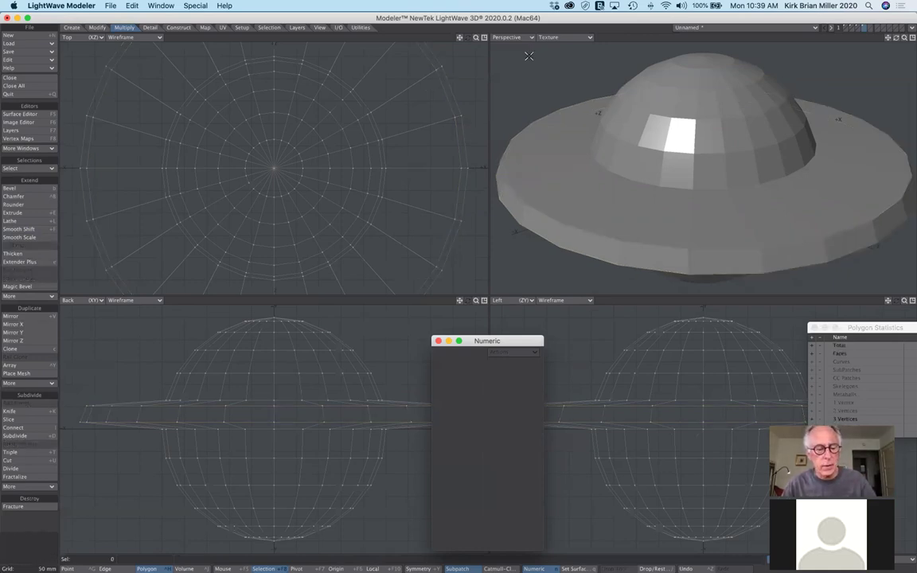
key("Tab")
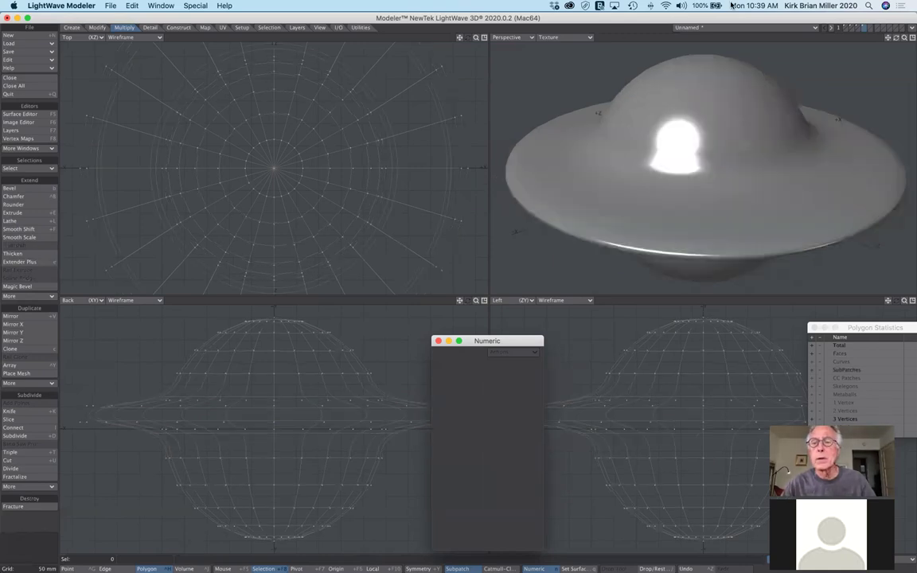
left_click_drag(894, 40, 894, 113)
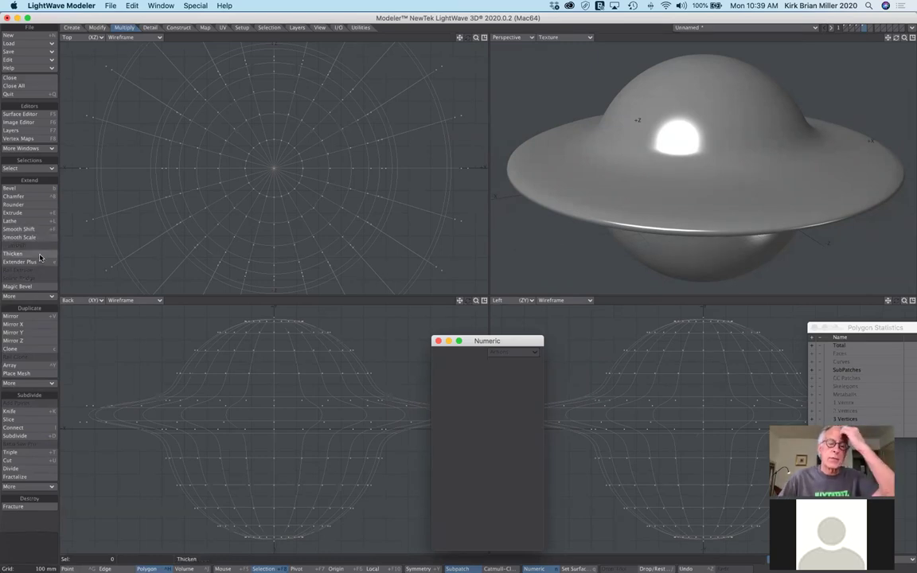
Create a 1 m box centred on the origin in the next empty layer
left_click(869, 28)
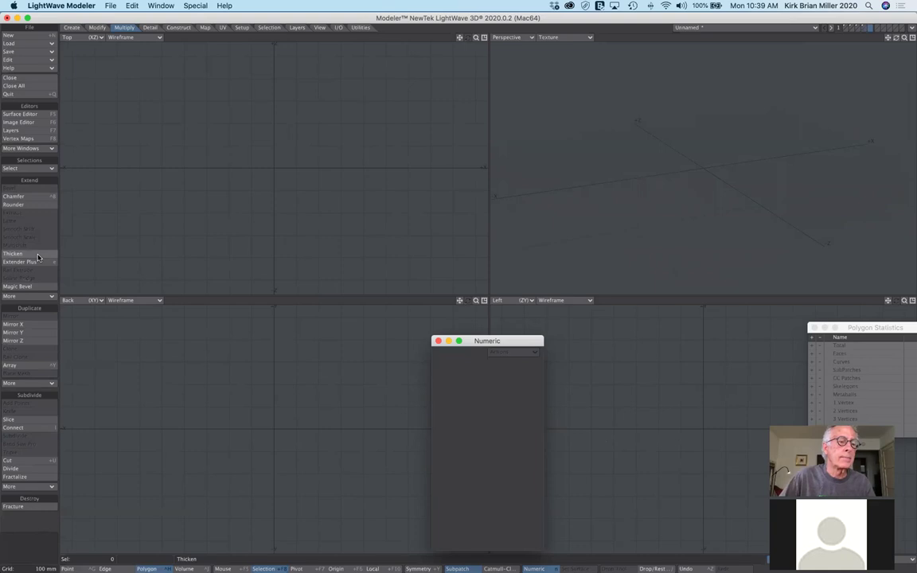
left_click(71, 28)
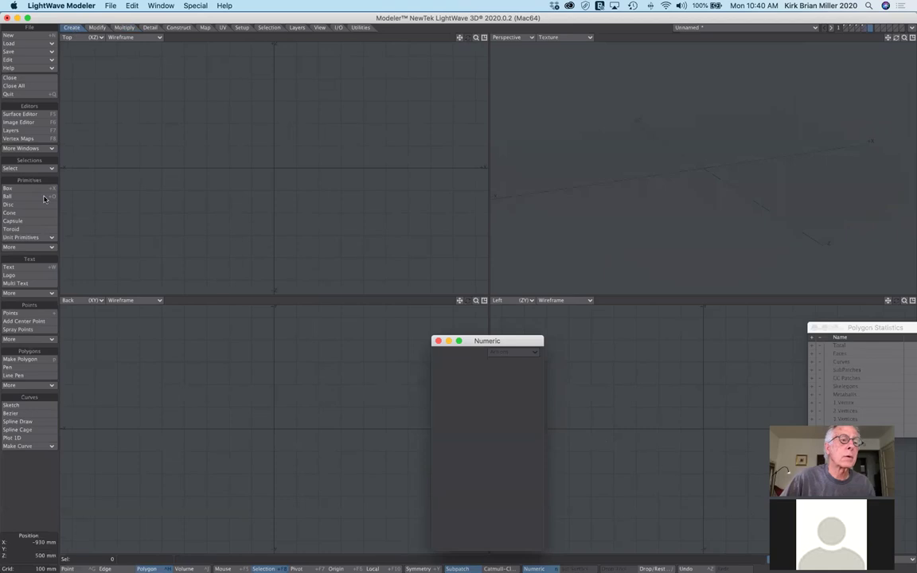
left_click(12, 189)
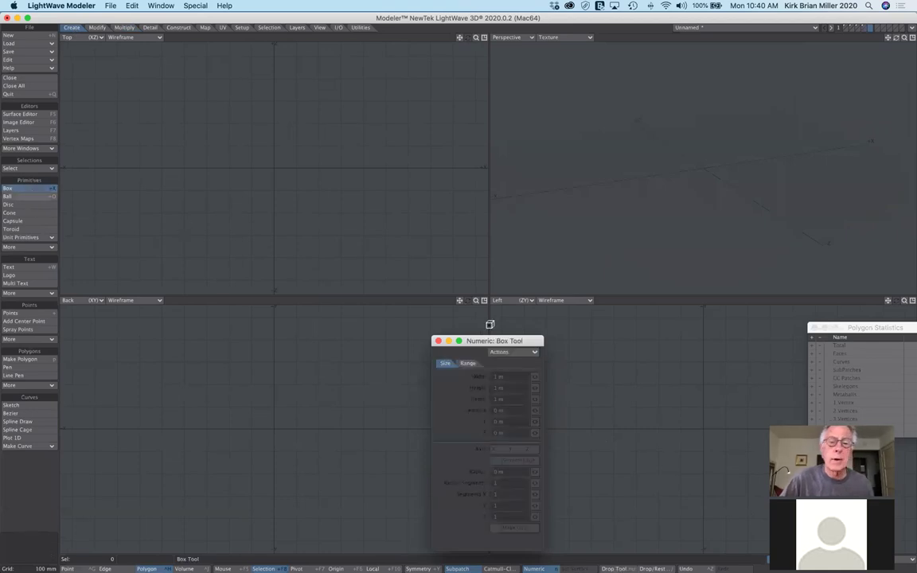
left_click(519, 352)
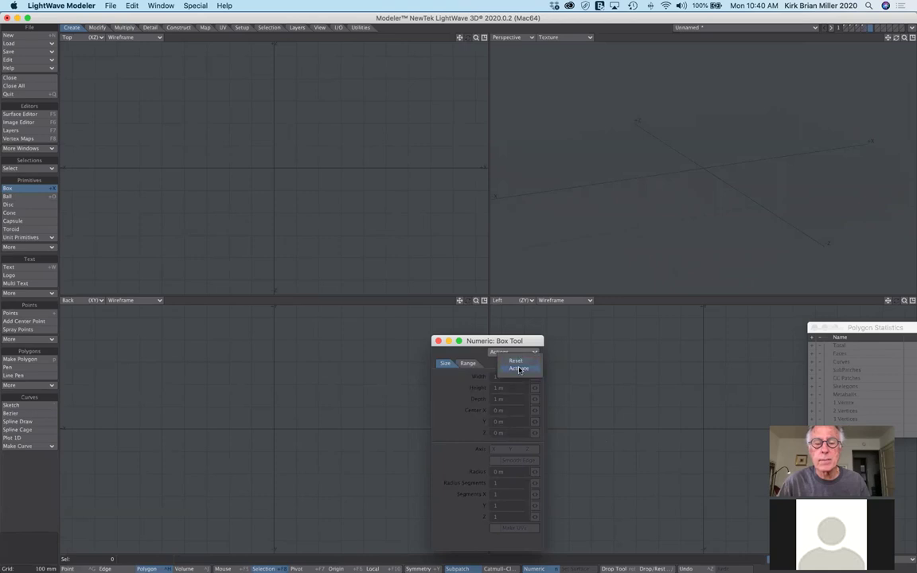
left_click(519, 369)
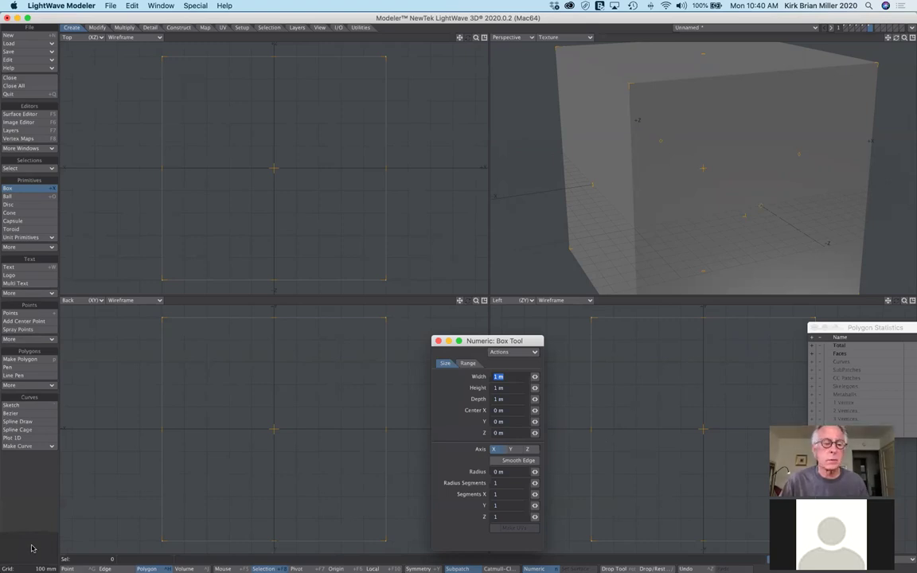
key("ctrl+z")
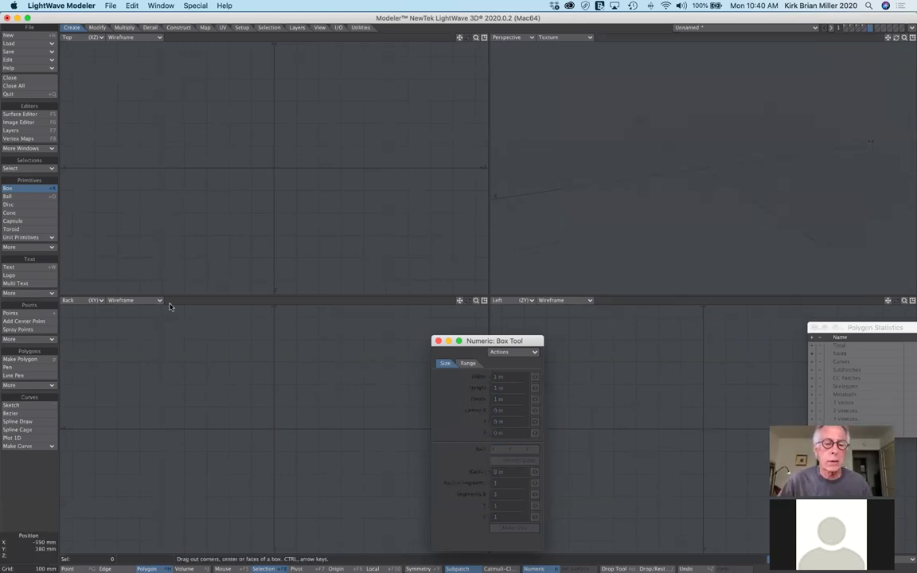
left_click(514, 352)
left_click(514, 367)
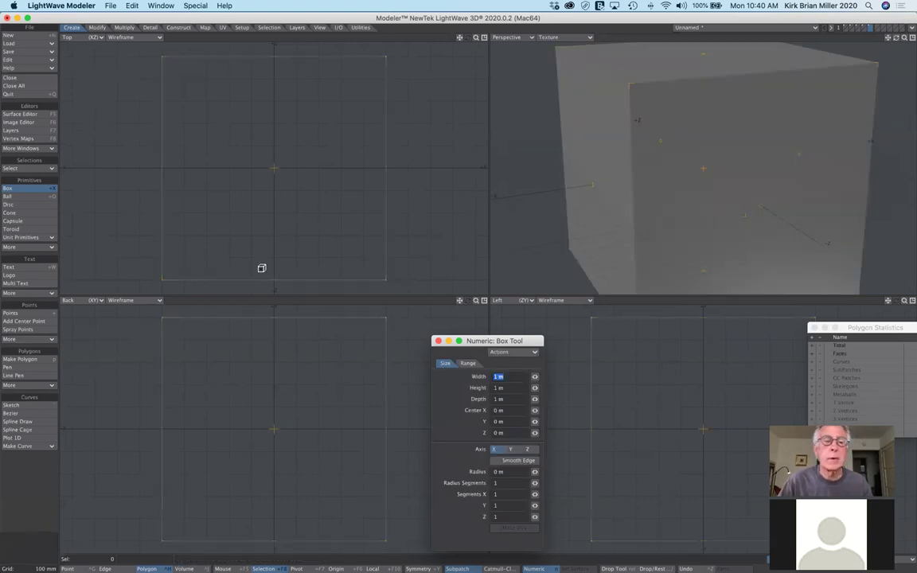
left_click(29, 192)
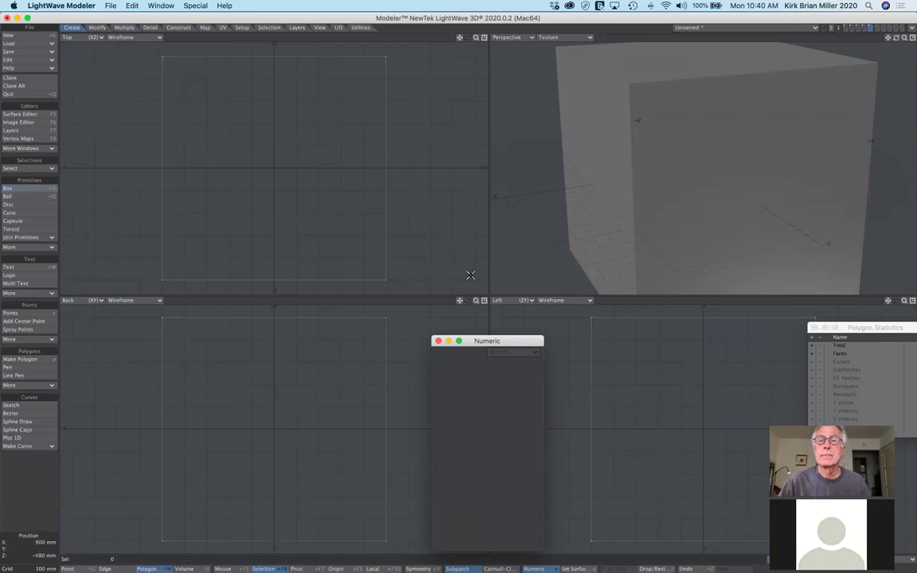
Delete the front polygon of the box to leave that side open
left_click(709, 188)
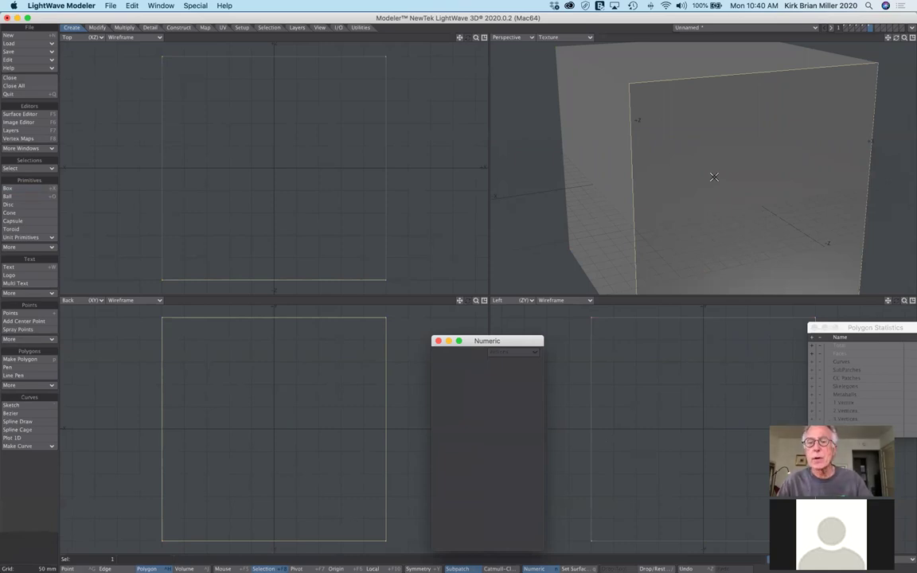
key("Delete")
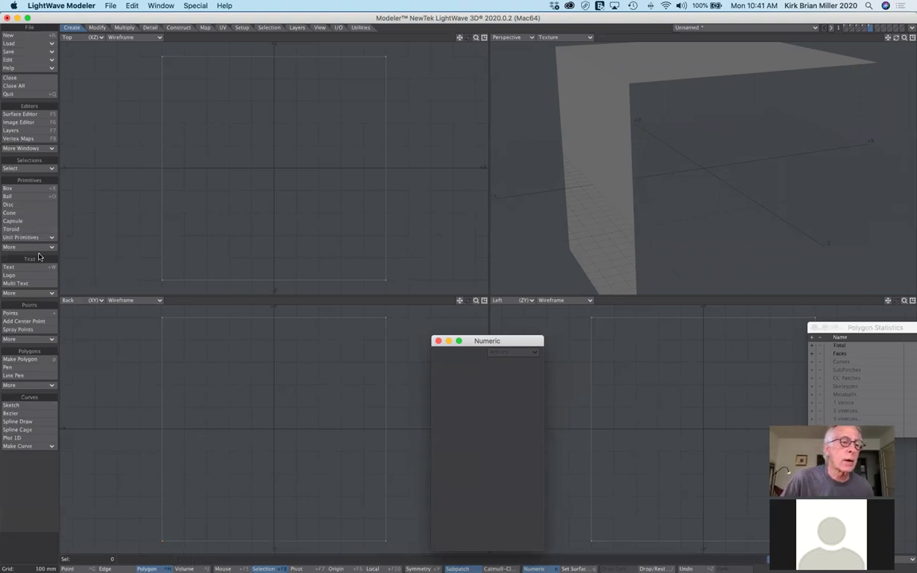
Start the Thicken tool on the open box and move its numeric settings clear of the lower views
left_click(123, 28)
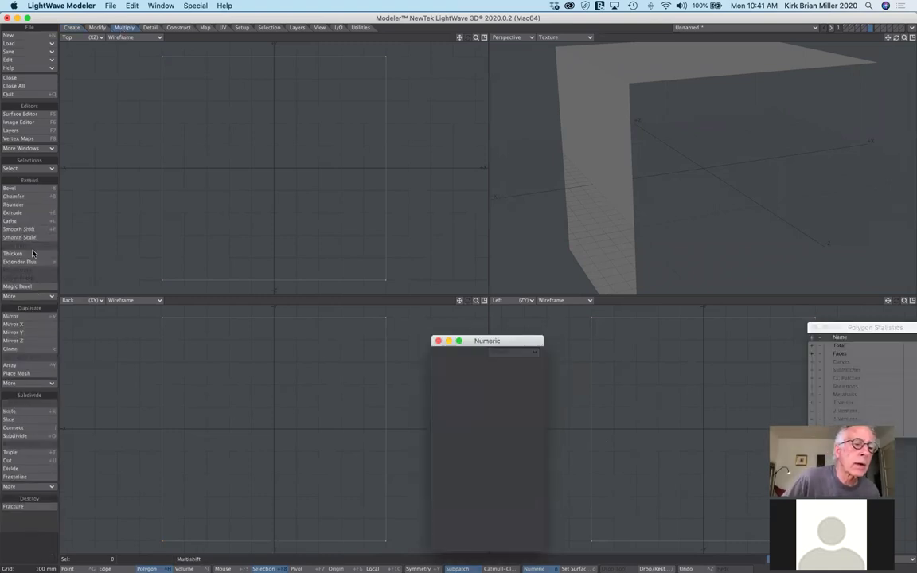
left_click(34, 253)
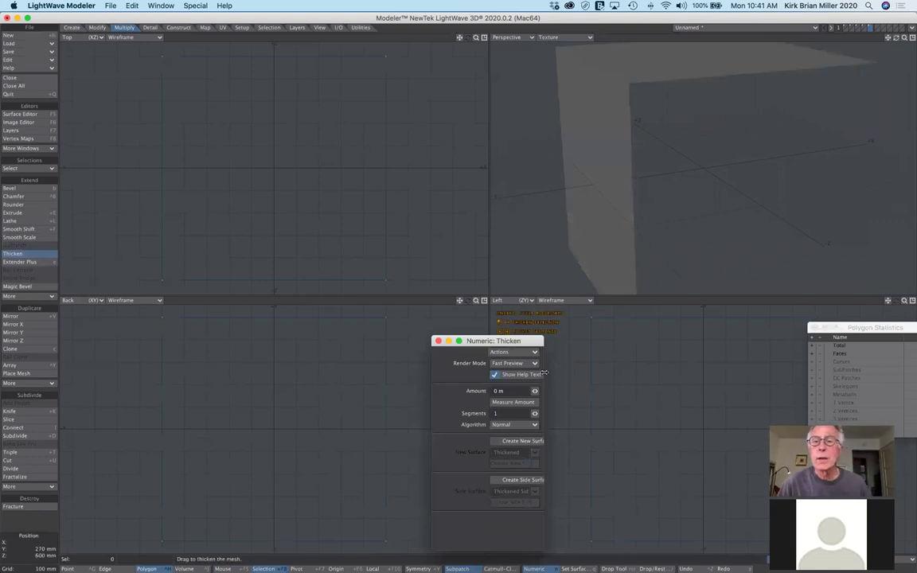
left_click_drag(523, 341, 330, 91)
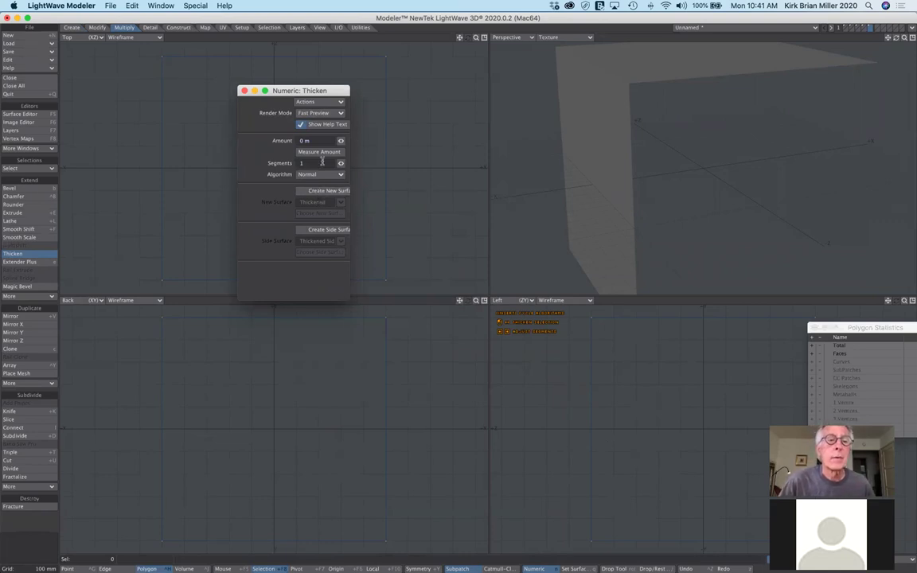
left_click(323, 112)
left_click(324, 119)
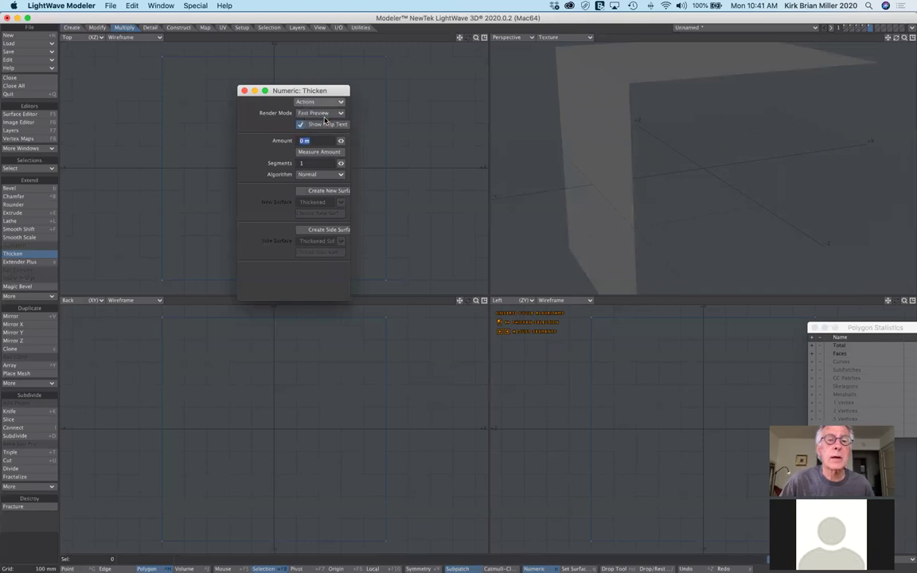
type("3 mm")
key("Return")
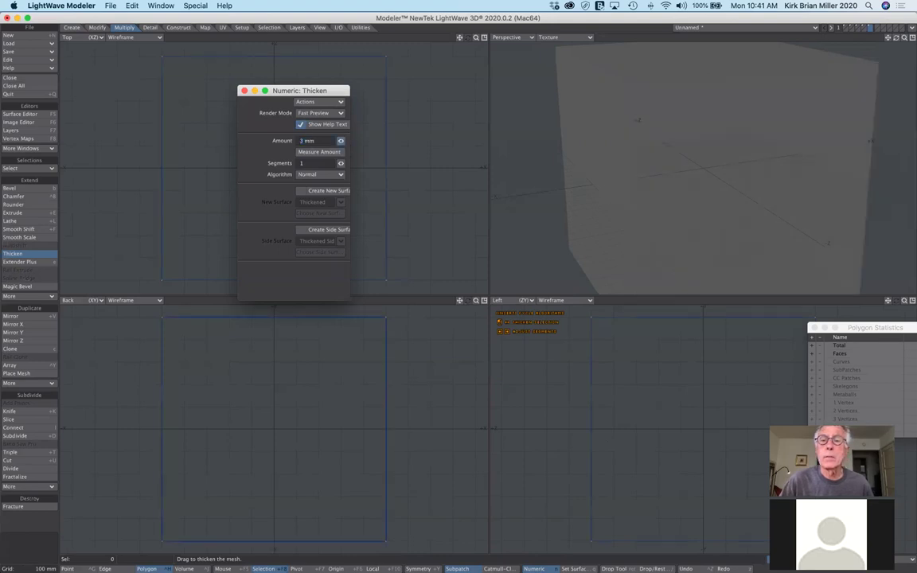
key("ctrl+z")
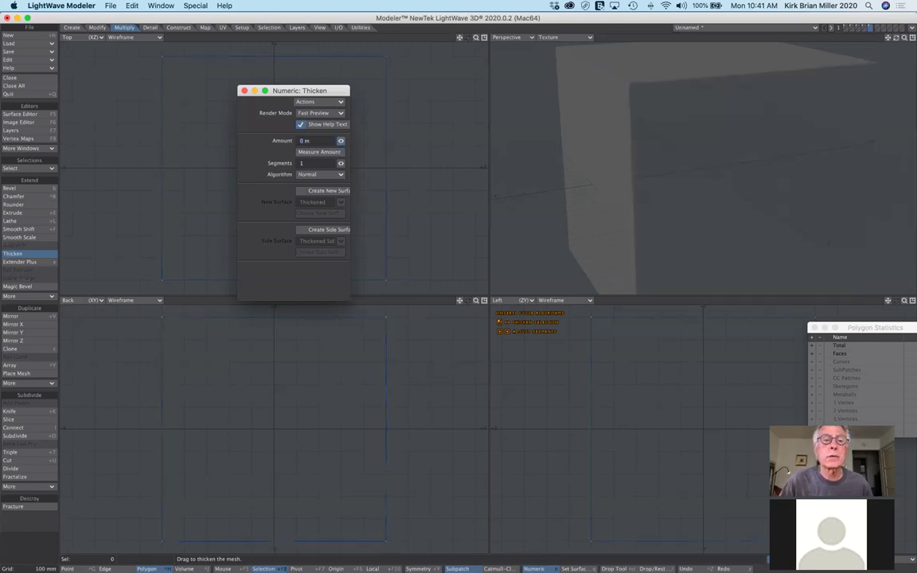
Thicken the open box's walls by 100 mm with one segment and drop the tool
left_click_drag(321, 143, 288, 141)
type("100mm")
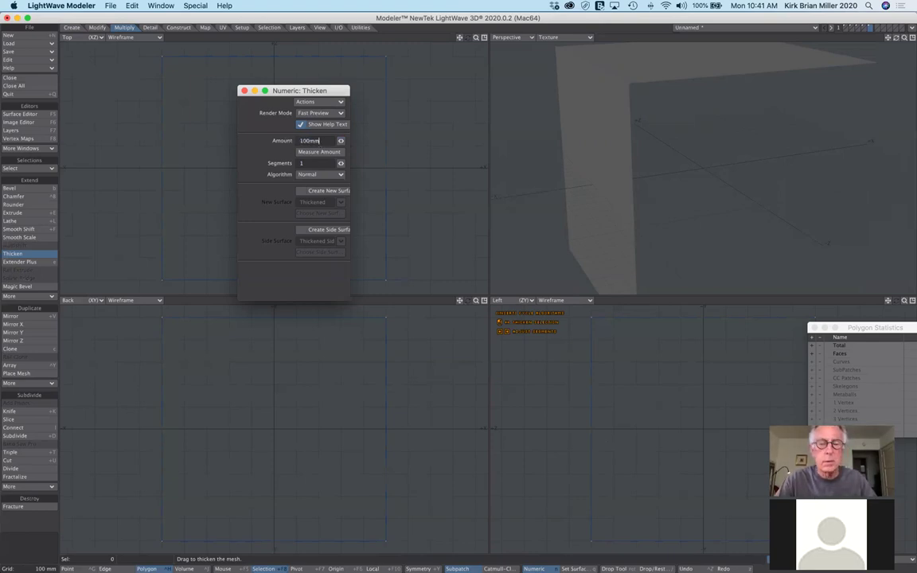
key("Tab")
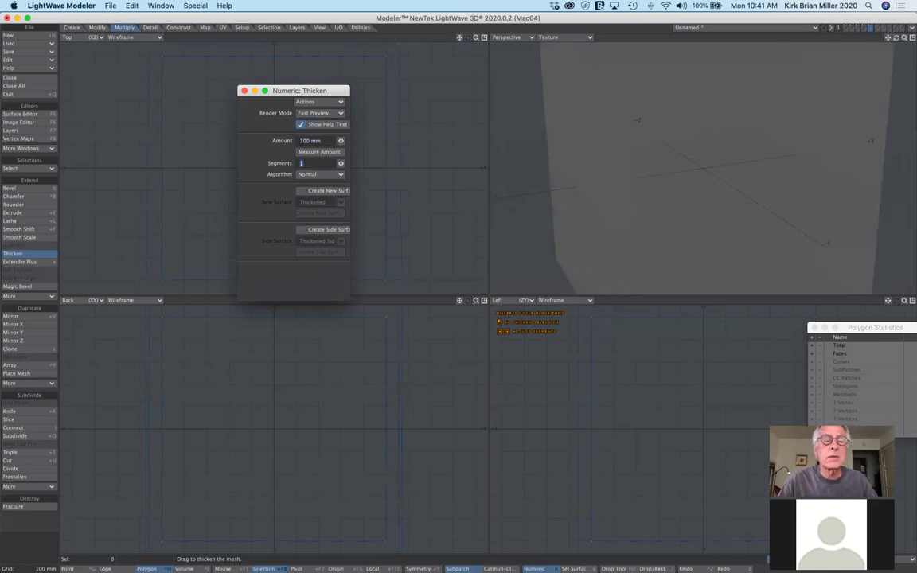
left_click_drag(896, 37, 832, 59)
left_click_drag(898, 40, 866, 46)
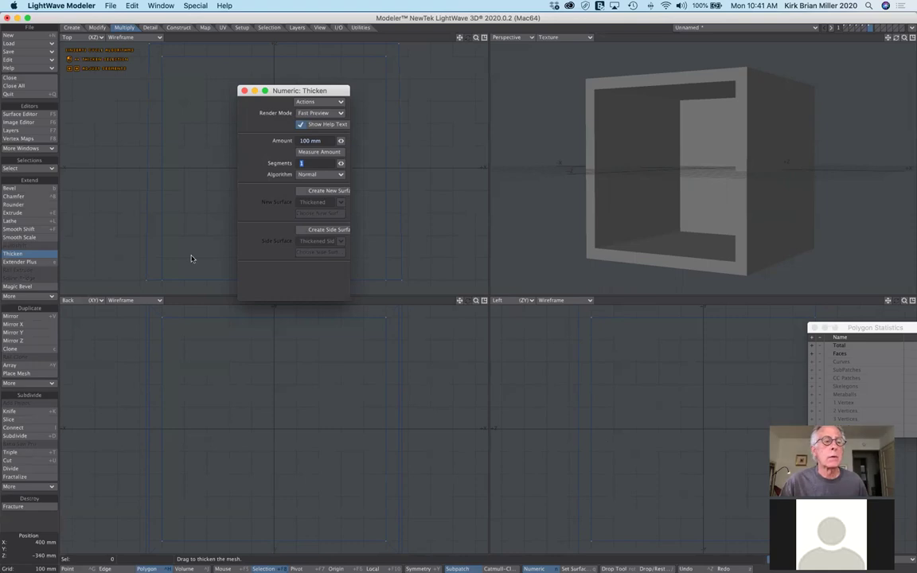
left_click(39, 254)
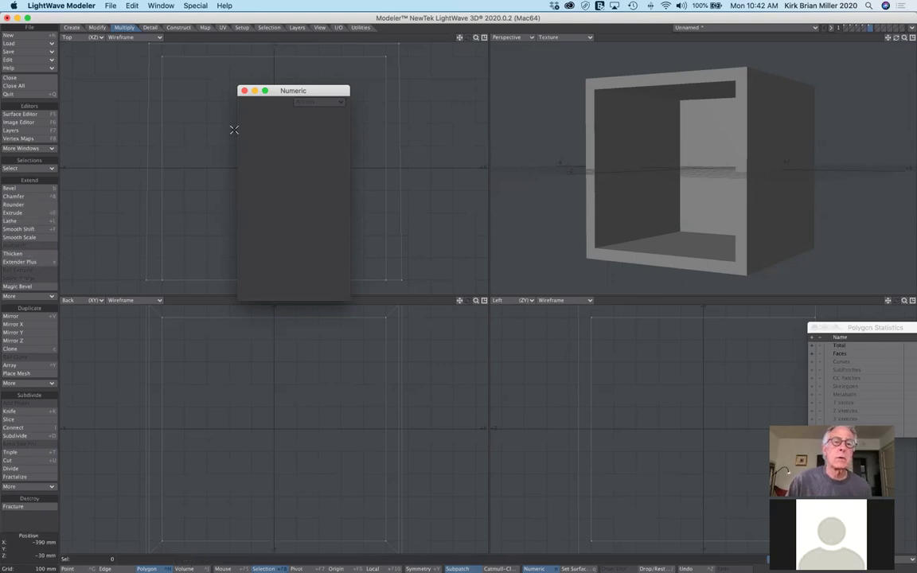
Create a ball of 500 mm radius with 24 sides, centred on the origin, in the next empty layer
left_click_drag(318, 94, 373, 183)
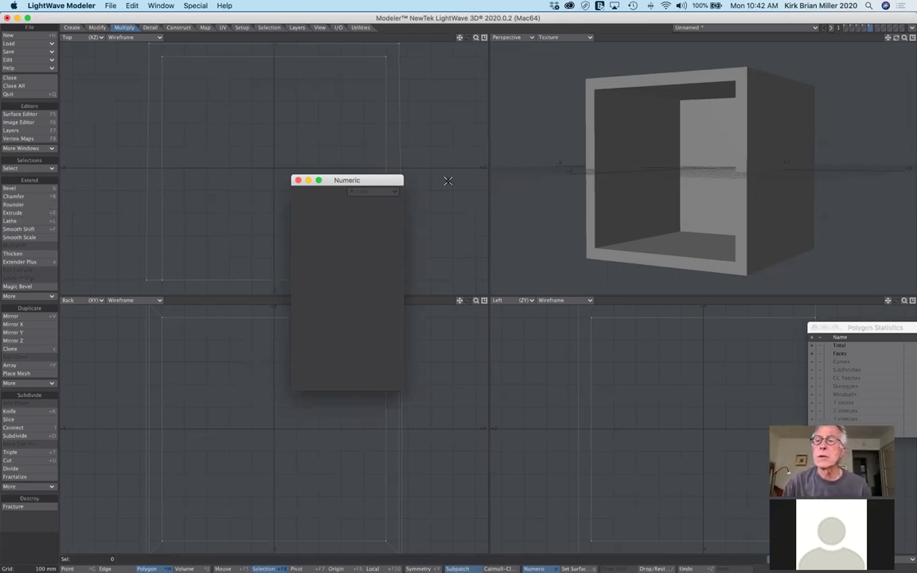
left_click(877, 27)
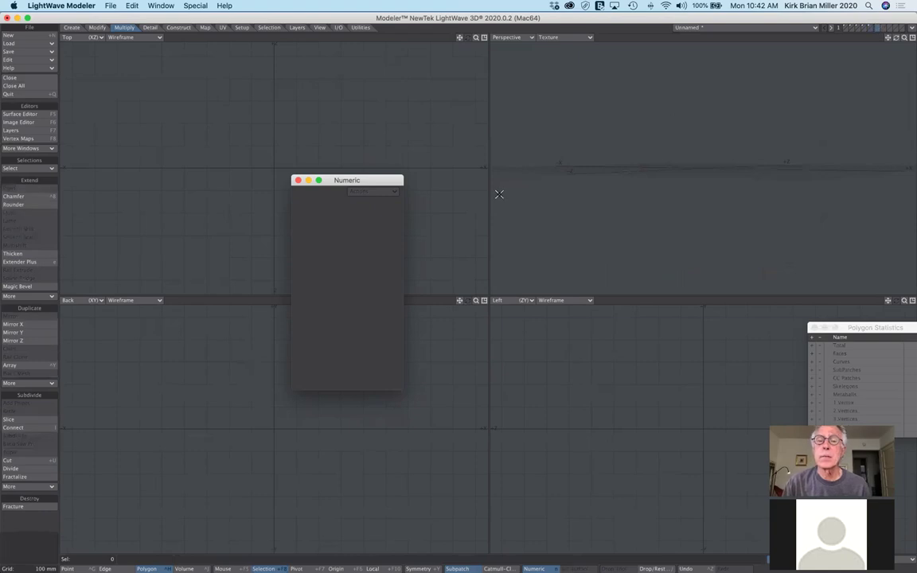
left_click_drag(386, 182, 460, 331)
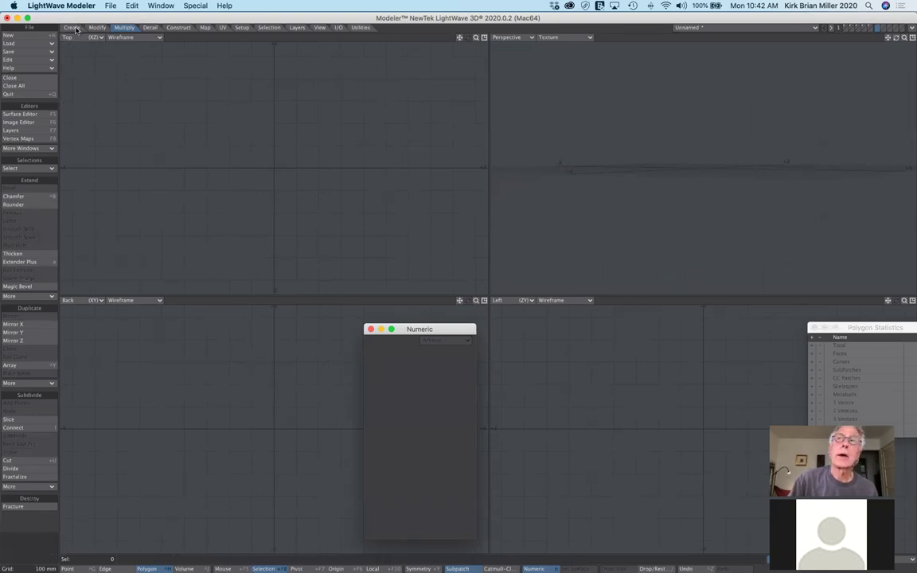
left_click(72, 28)
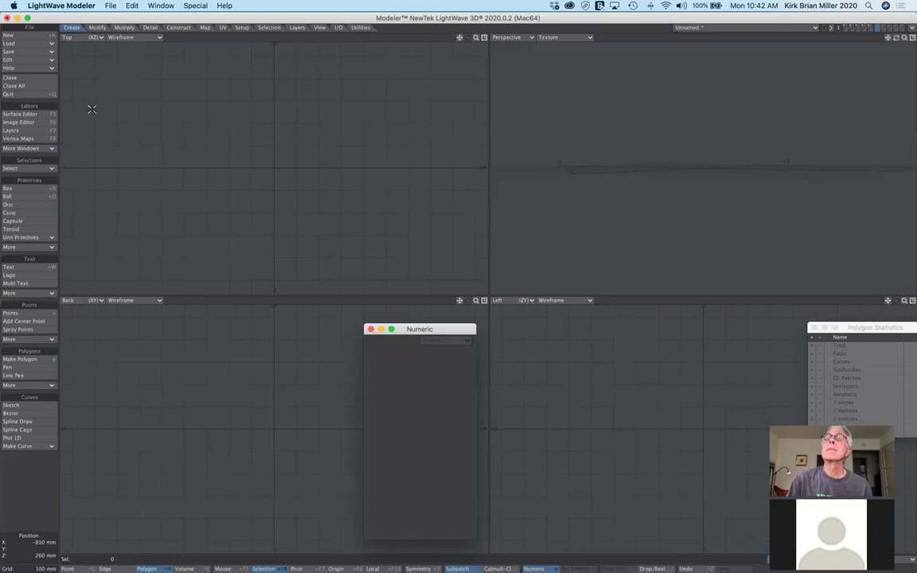
left_click(33, 198)
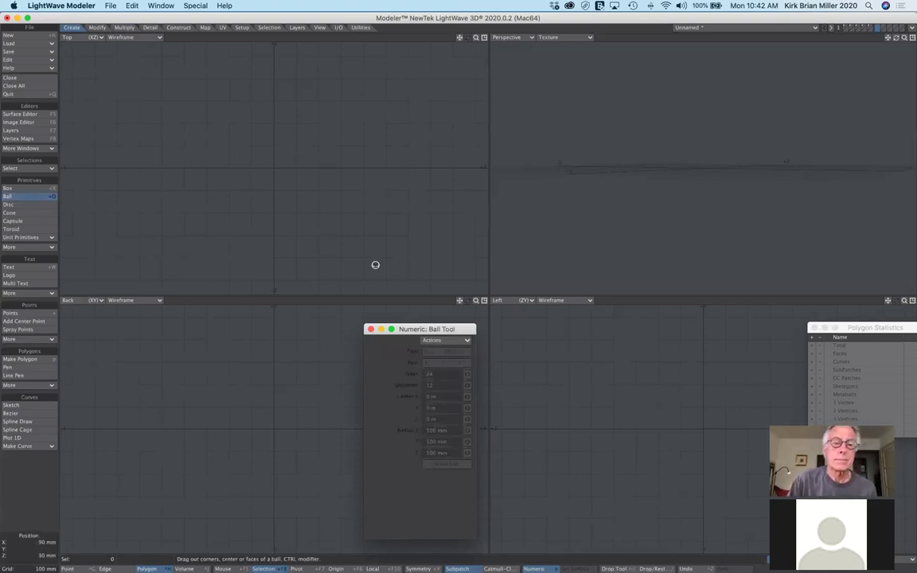
left_click(452, 341)
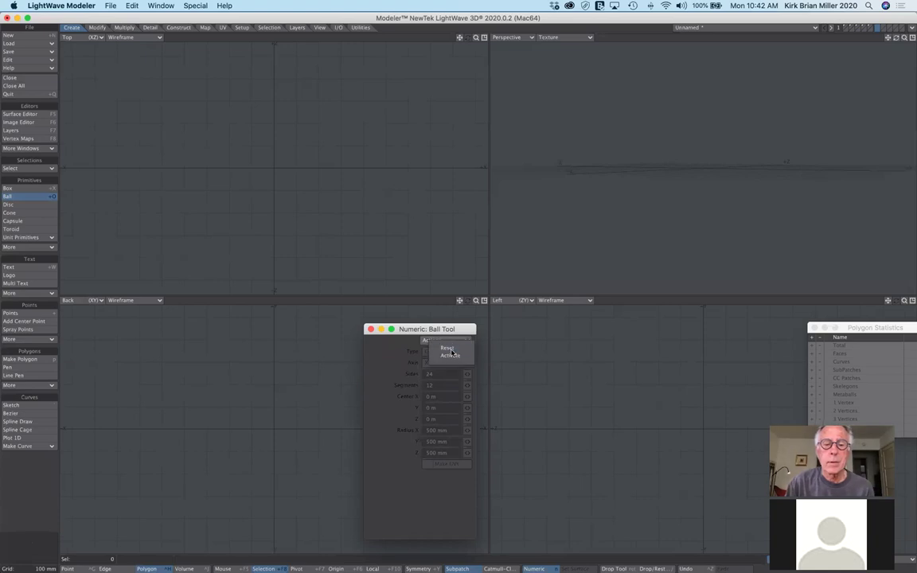
left_click(451, 341)
left_click(451, 342)
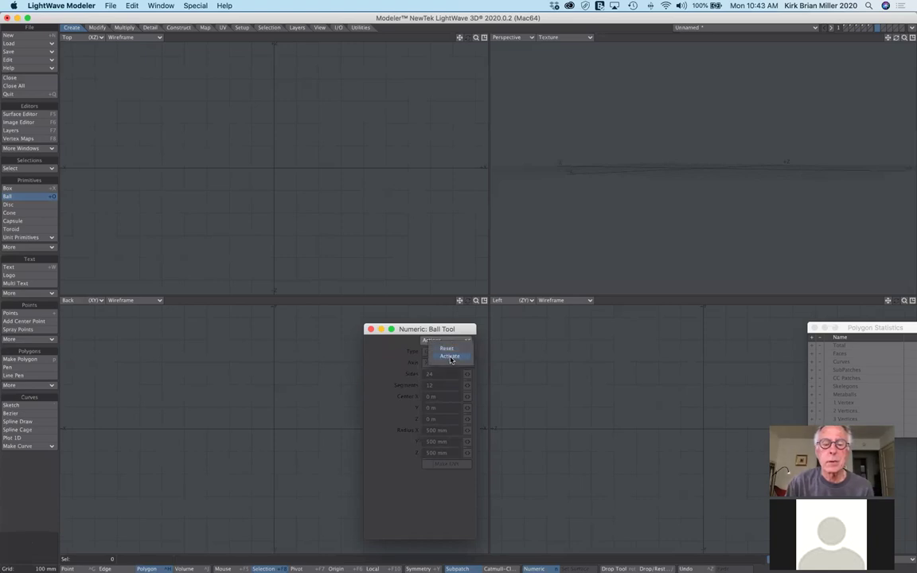
left_click(450, 355)
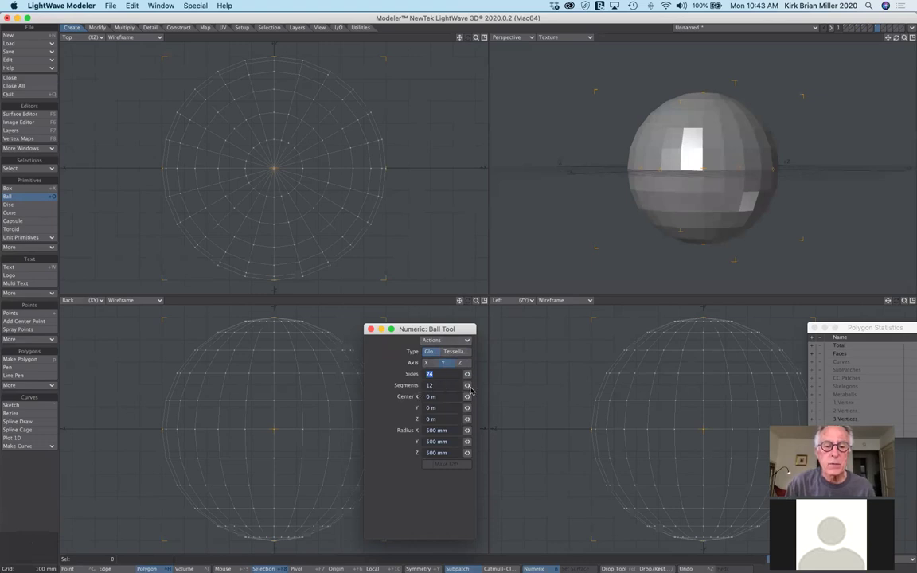
Set the ball's segments to 11 and finish the ball
left_click(468, 386)
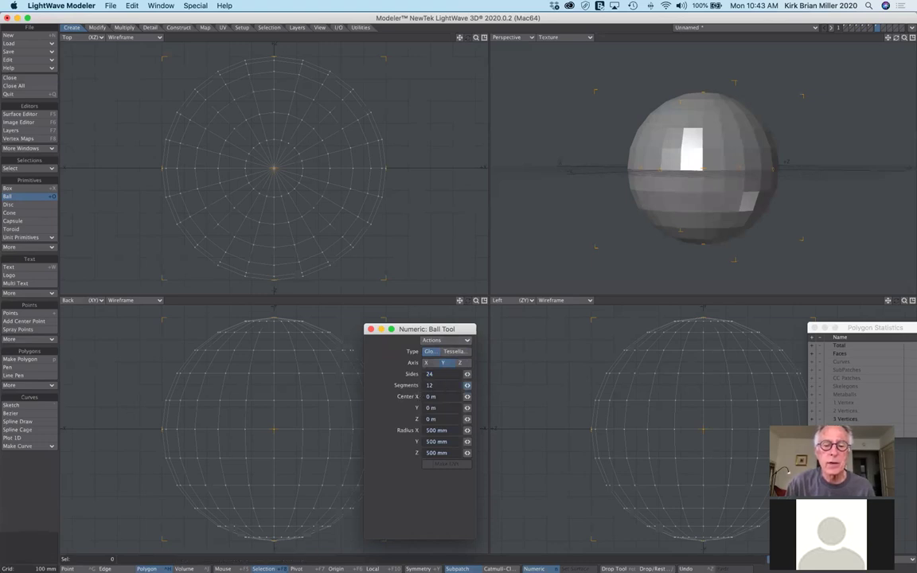
left_click_drag(467, 385, 461, 386)
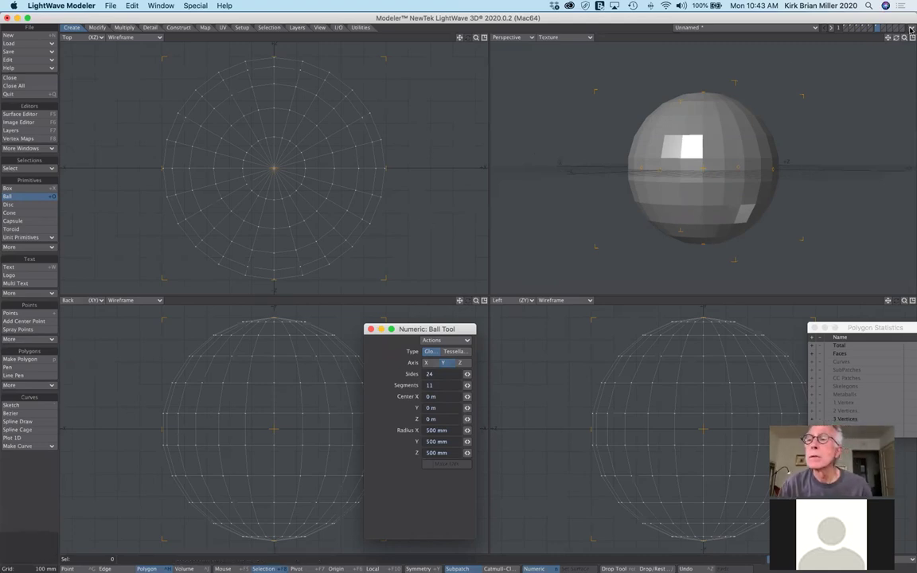
scroll(703, 167, "up", 3)
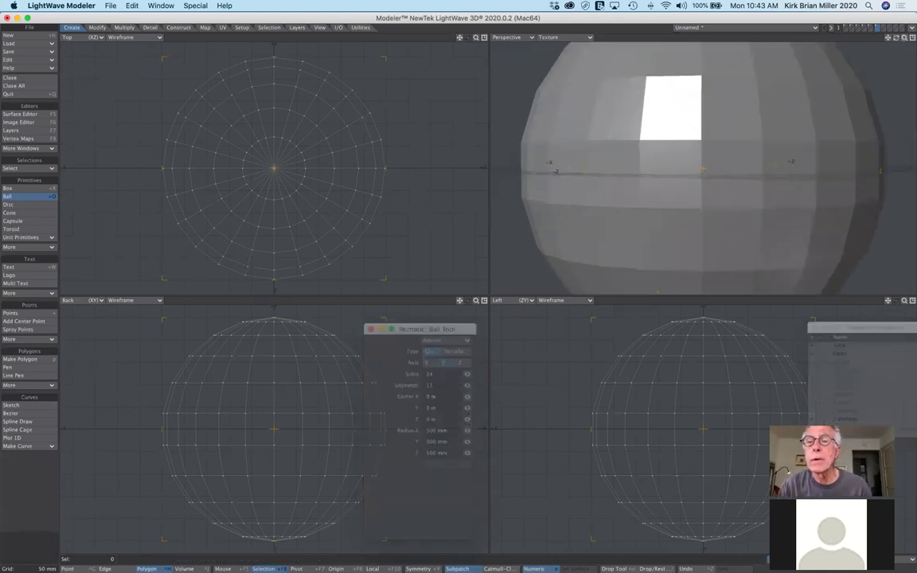
scroll(703, 167, "down", 3)
scroll(552, 162, "up", 1)
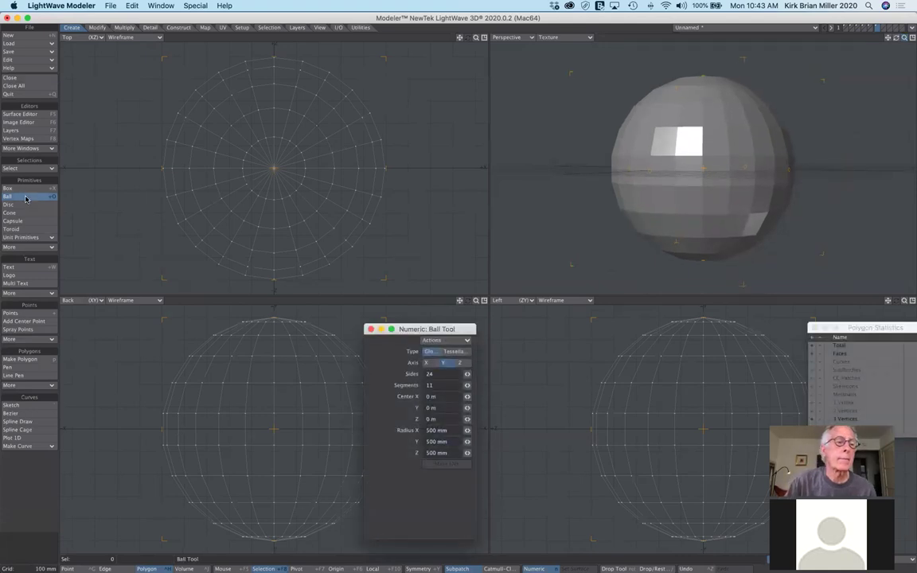
key("space")
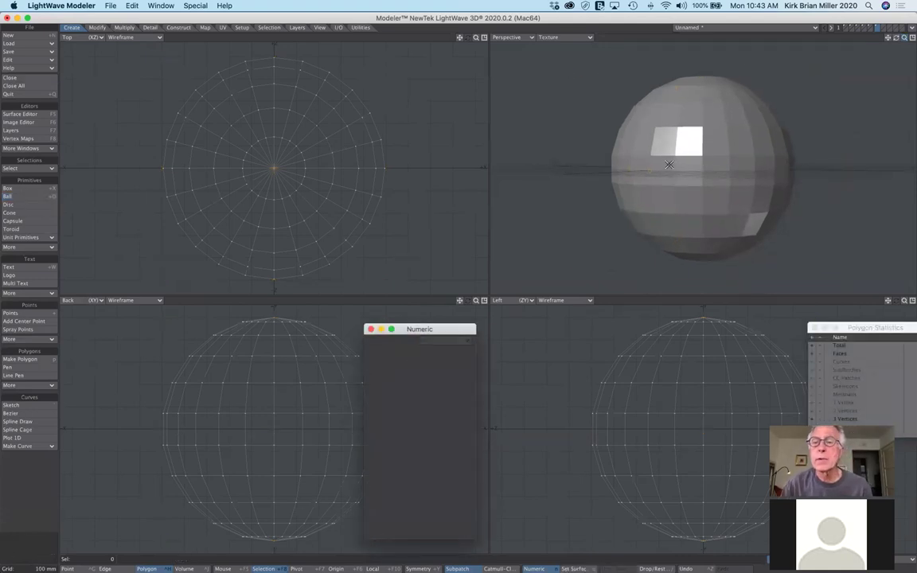
Select a few neighbouring polygons on the ball's middle band and expand them to the full polygon loop
left_click_drag(669, 165, 745, 171)
left_click(36, 168)
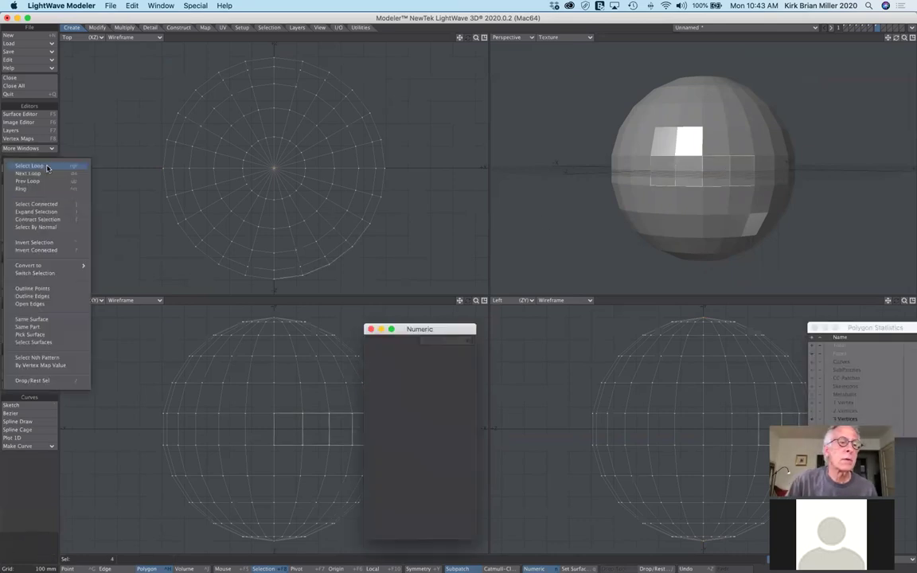
left_click(47, 167)
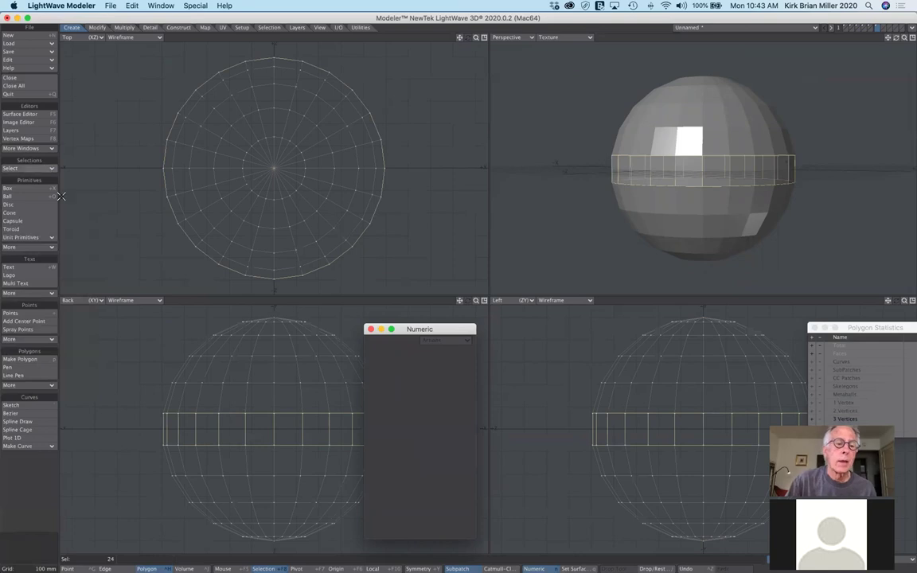
left_click_drag(430, 329, 552, 372)
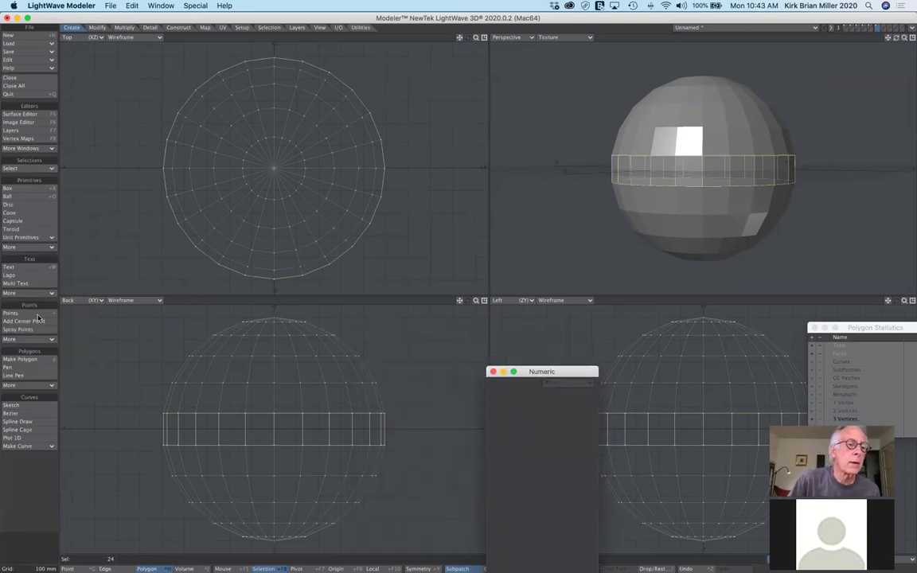
Extrude a polygon on the ball's middle band outward along a slightly wavy path with Magic Bevel, and set its scale to 89%
left_click(124, 27)
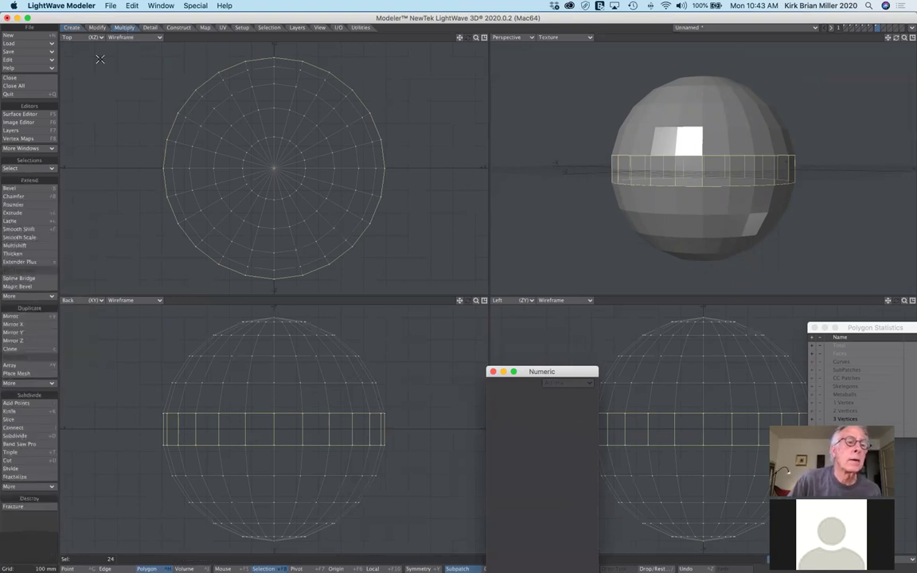
left_click(32, 287)
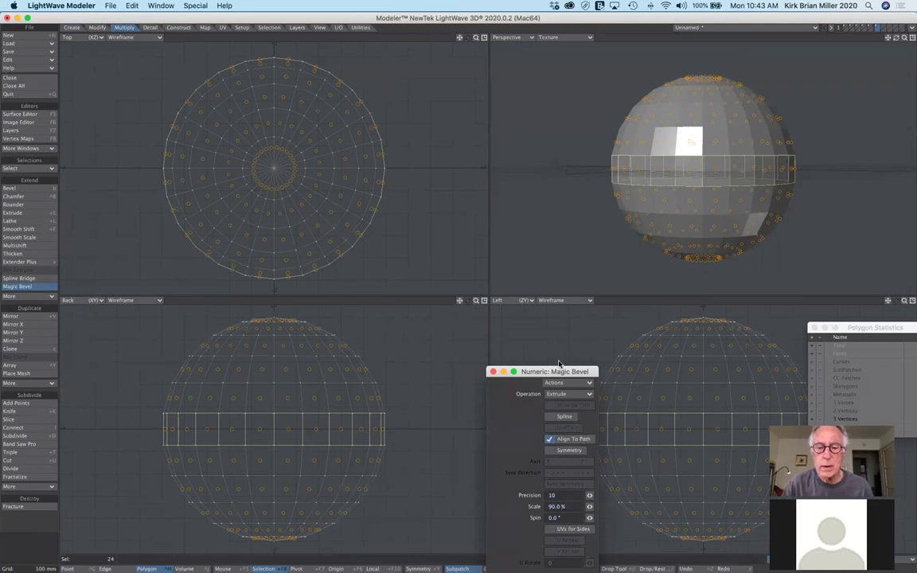
left_click_drag(560, 375, 535, 119)
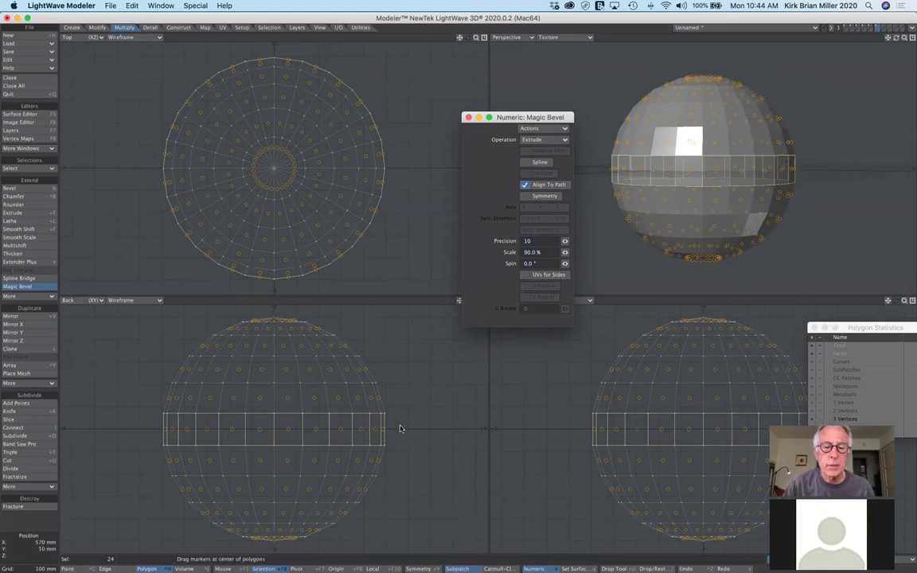
left_click_drag(383, 431, 515, 429)
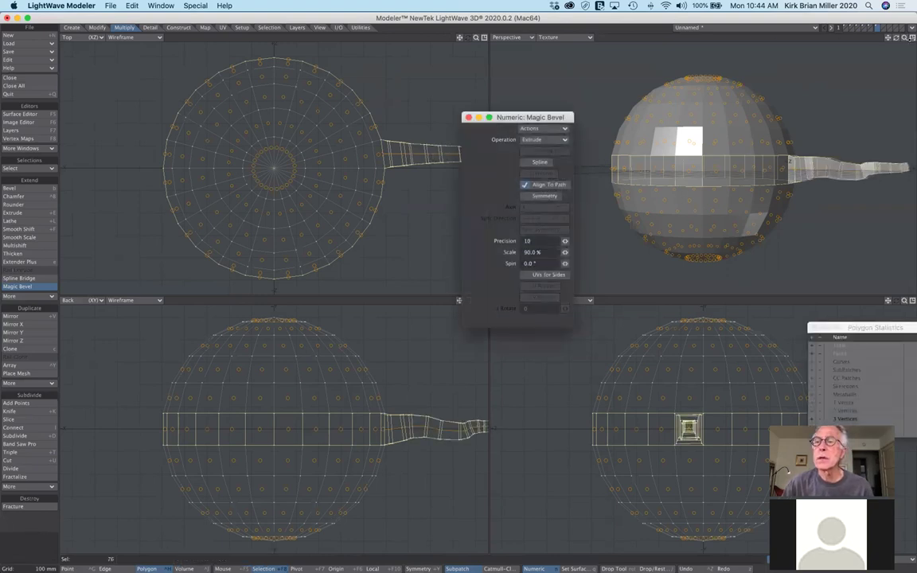
left_click_drag(693, 191, 713, 186, "alt")
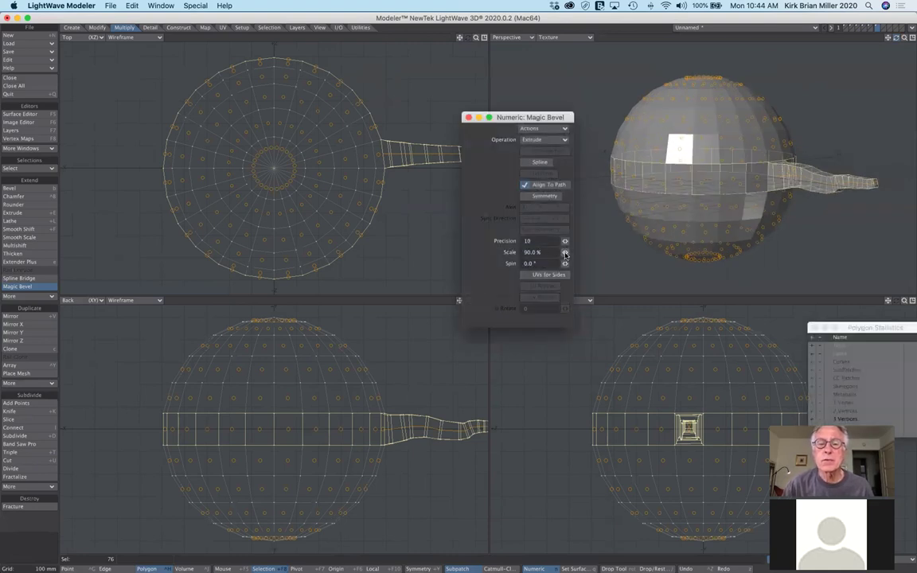
mouse_move(565, 251)
left_mouse_down()
mouse_move(575, 252)
mouse_move(558, 251)
left_mouse_up()
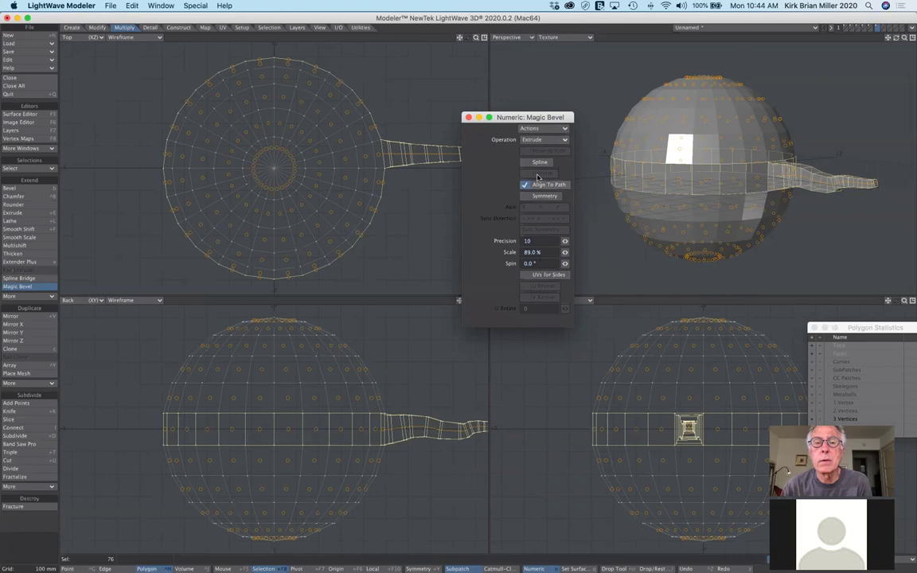
Switch Magic Bevel to Edit Path and move several path knots so the extruded arm bends up, down and sideways
left_click(542, 139)
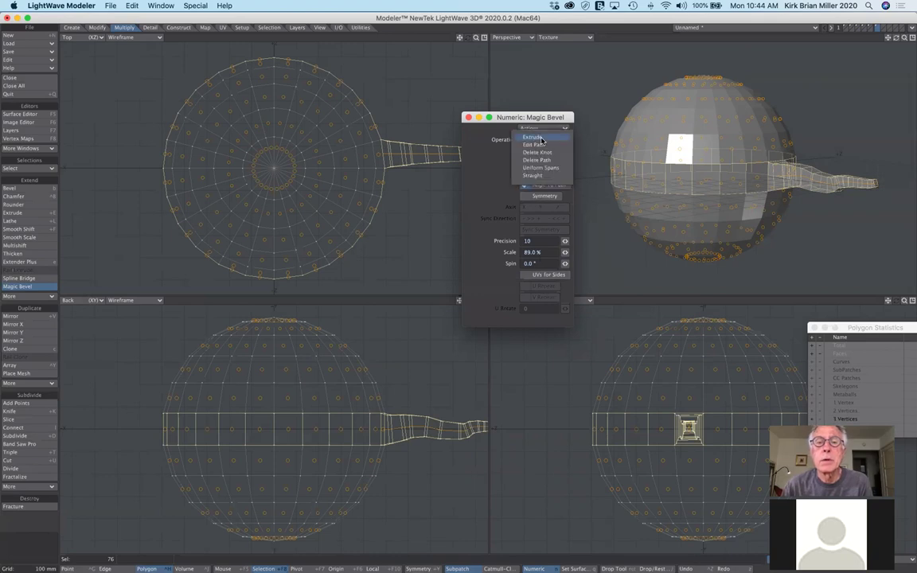
left_click(544, 145)
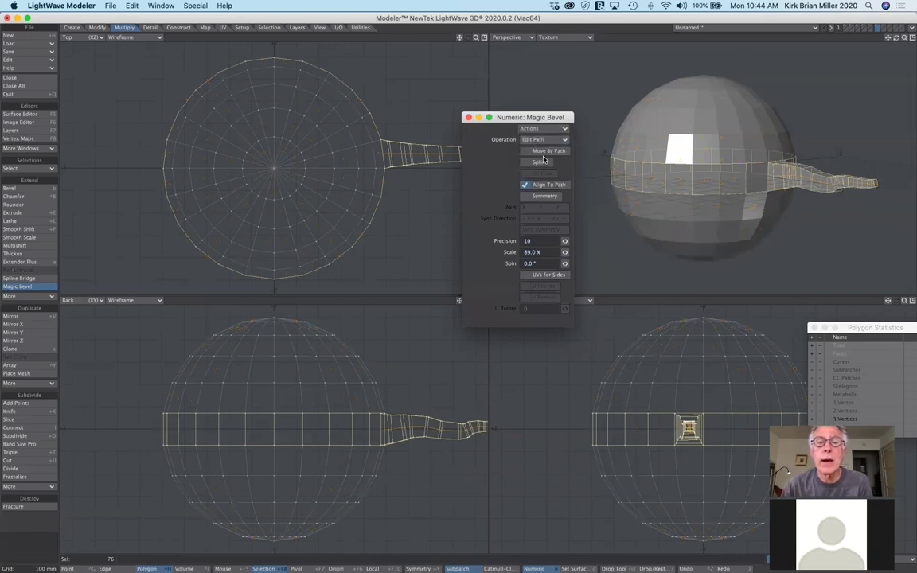
left_click_drag(525, 119, 621, 285)
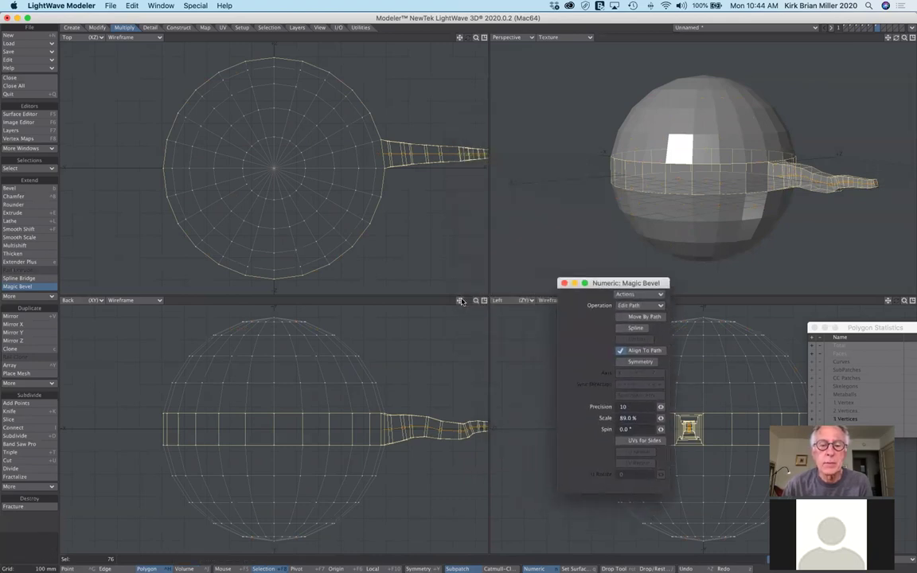
key("a")
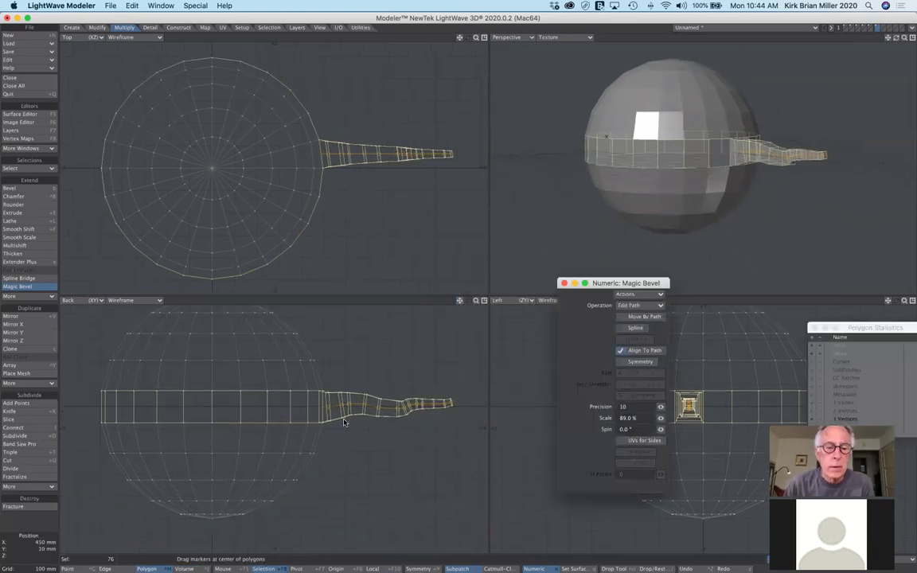
mouse_move(348, 408)
left_mouse_down()
mouse_move(371, 395)
mouse_move(380, 404)
mouse_move(339, 411)
left_mouse_up()
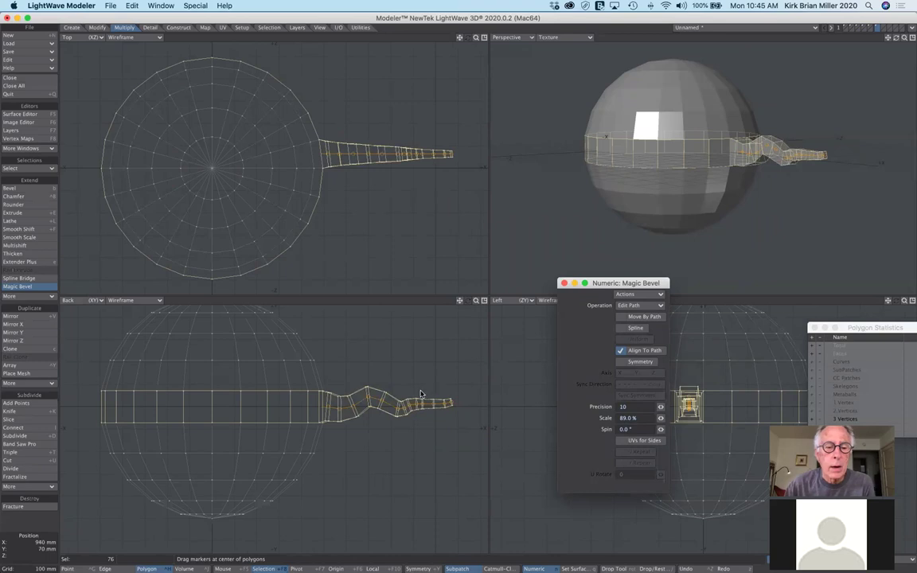
mouse_move(425, 396)
left_mouse_down()
mouse_move(447, 406)
mouse_move(469, 394)
left_mouse_up()
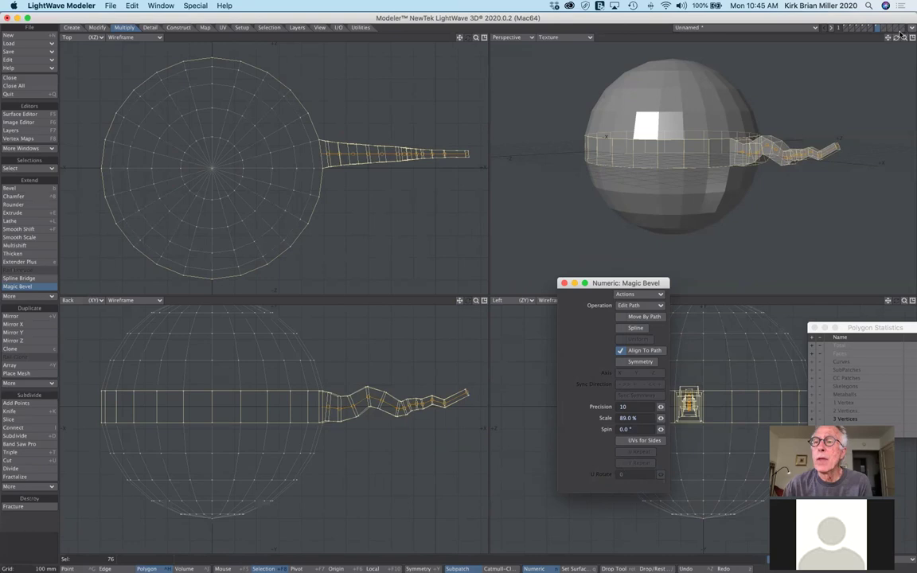
left_click_drag(897, 39, 766, 67)
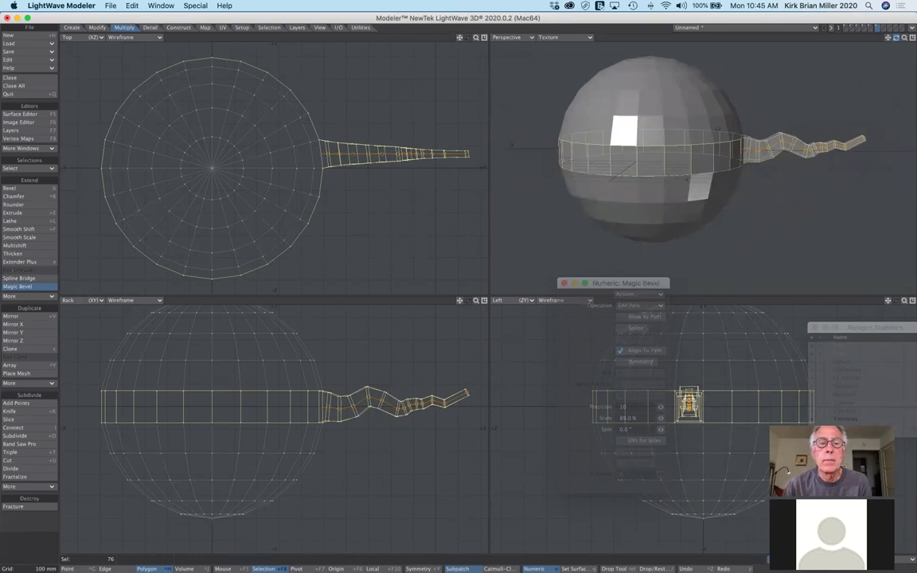
left_click_drag(905, 32, 900, 36)
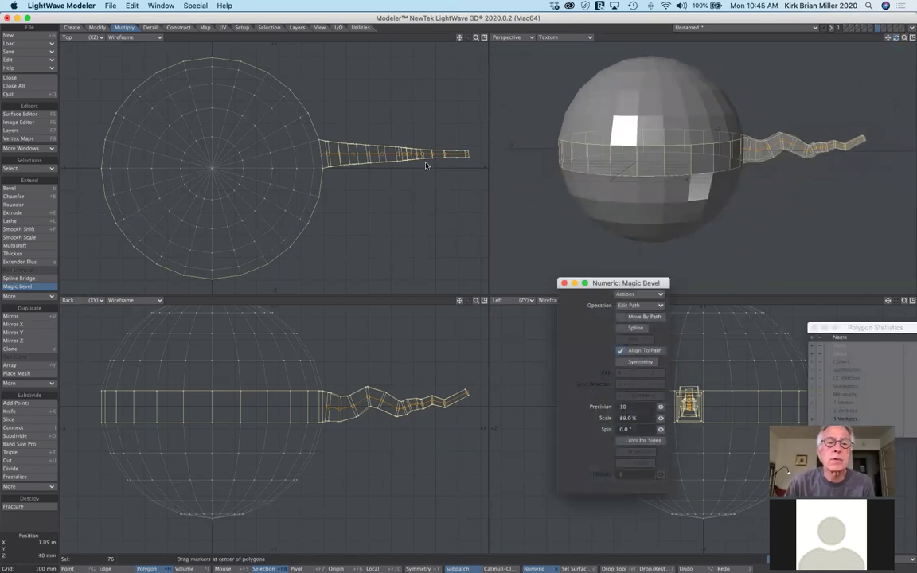
mouse_move(340, 156)
left_mouse_down()
mouse_move(359, 147)
mouse_move(366, 157)
mouse_move(371, 140)
mouse_move(382, 156)
mouse_move(437, 164)
left_mouse_up()
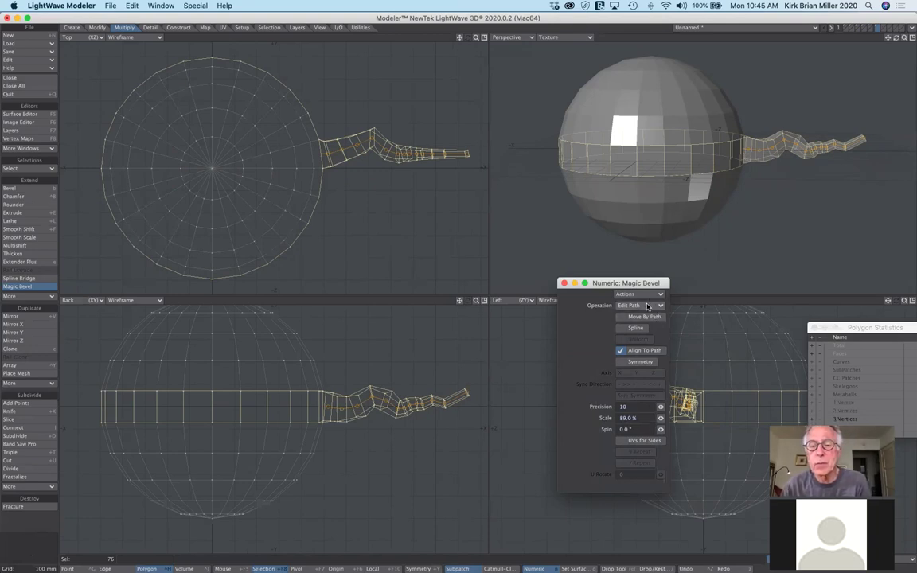
Return the Magic Bevel operation to Extrude and reset the tool to discard the existing arm
left_click(647, 306)
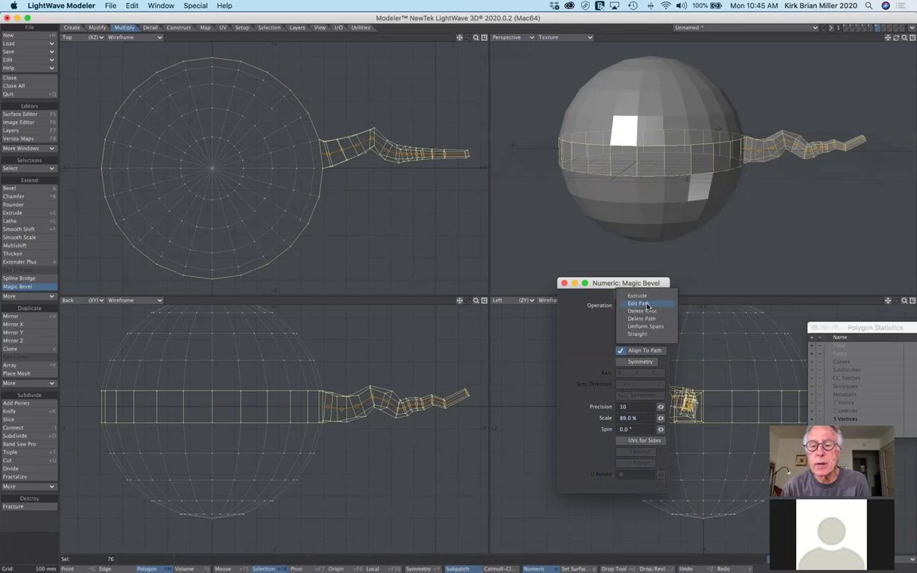
left_click(643, 296)
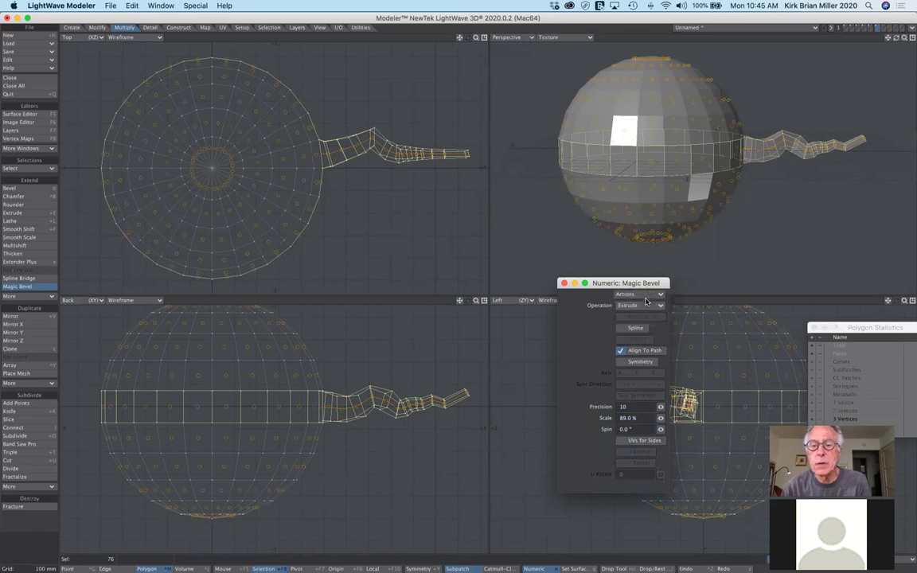
left_click(648, 296)
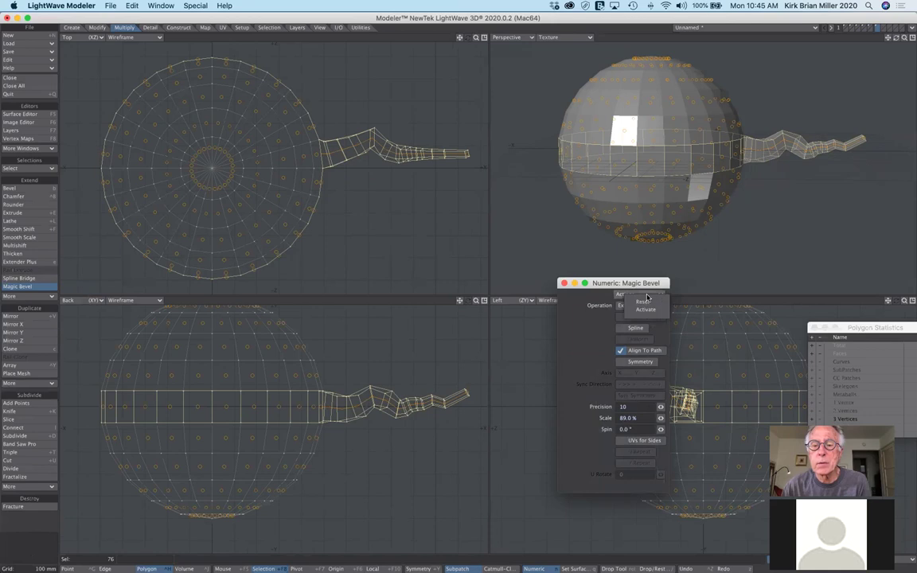
left_click(647, 304)
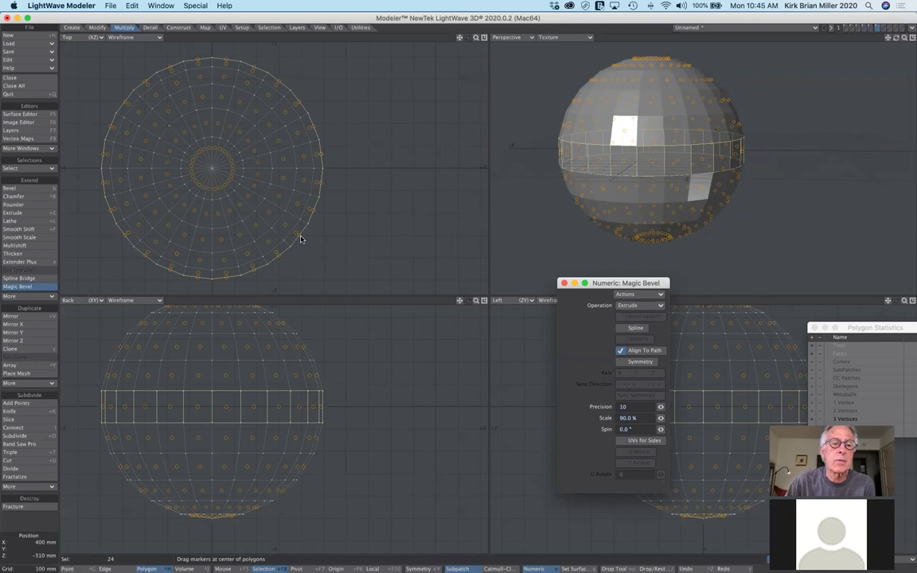
Extrude six wavy arms outward from separate polygons around the ball's middle with Magic Bevel at 90% scale and finish the tool
mouse_move(300, 240)
left_mouse_down()
mouse_move(344, 260)
mouse_move(366, 288)
mouse_move(414, 310)
left_mouse_up()
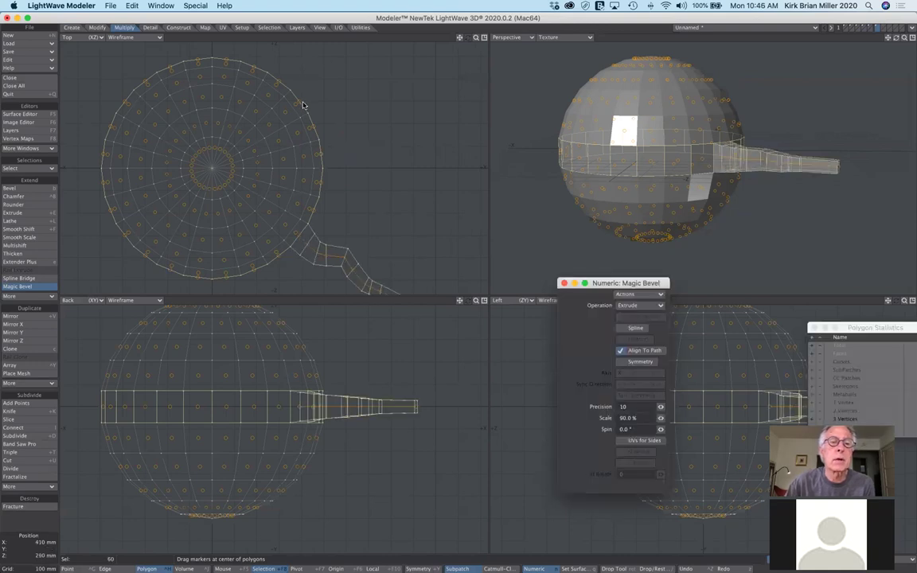
mouse_move(300, 105)
left_mouse_down()
mouse_move(326, 54)
mouse_move(383, 50)
left_mouse_up()
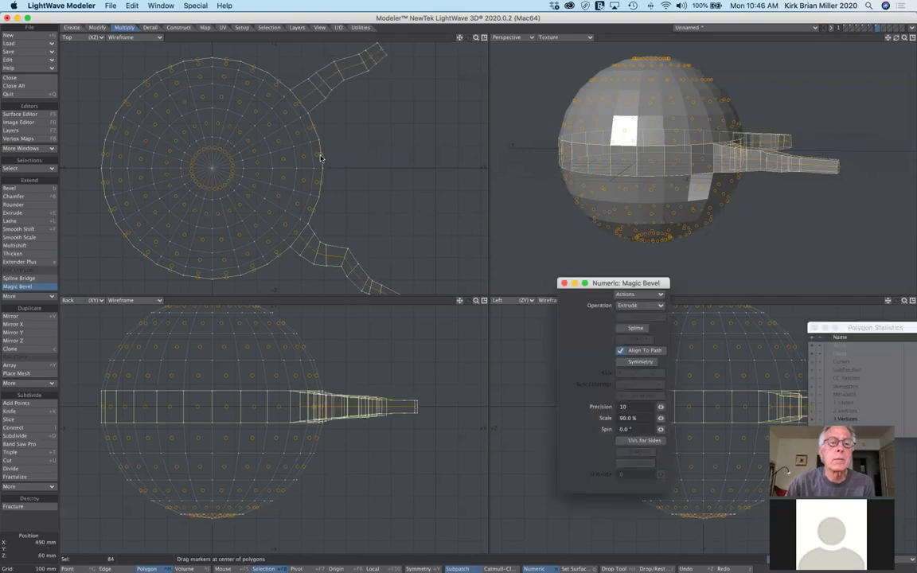
mouse_move(323, 157)
left_mouse_down()
mouse_move(394, 155)
mouse_move(468, 122)
left_mouse_up()
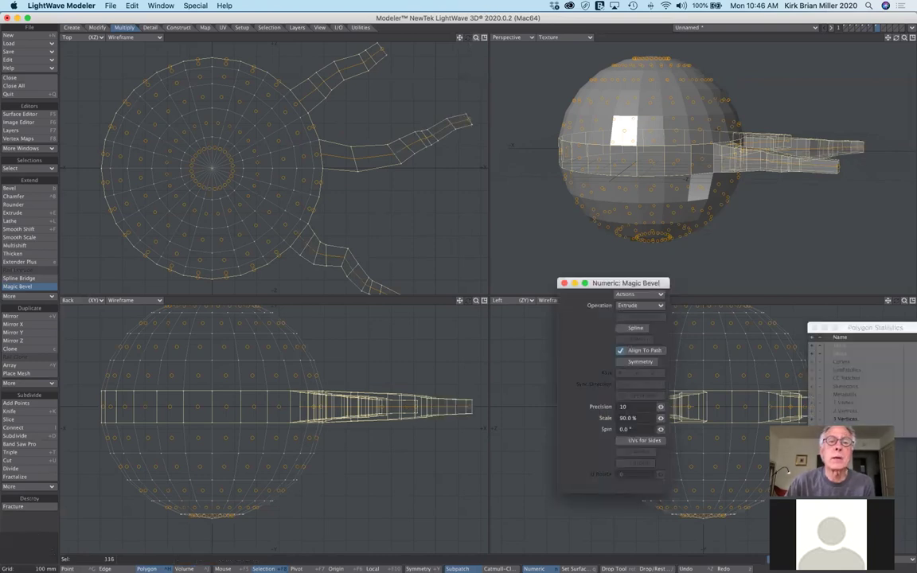
key("a")
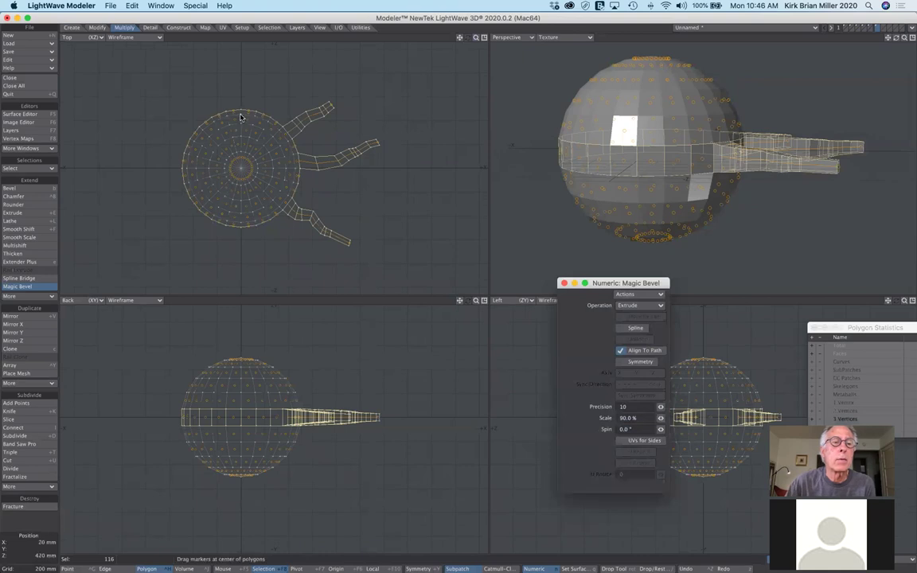
mouse_move(235, 106)
left_mouse_down()
mouse_move(208, 83)
mouse_move(208, 43)
left_mouse_up()
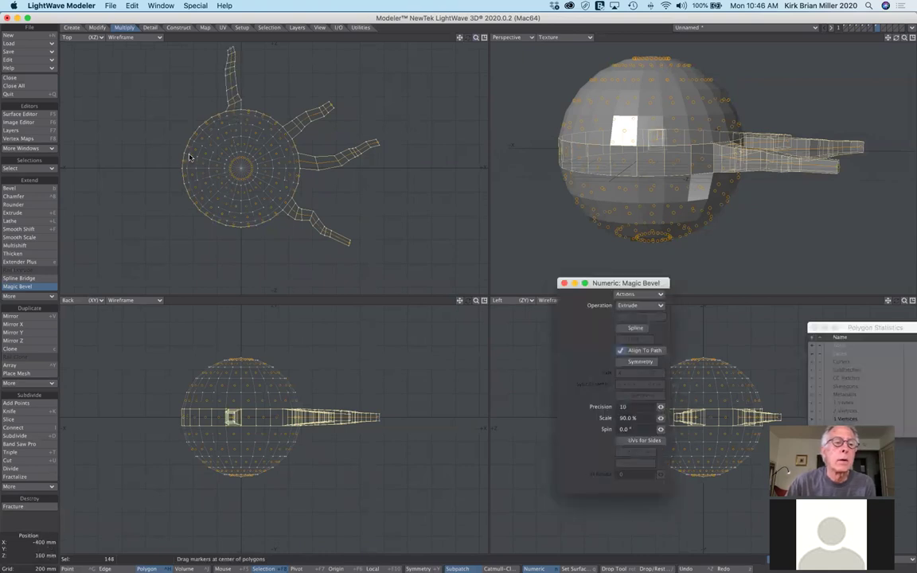
mouse_move(183, 164)
left_mouse_down()
mouse_move(126, 138)
mouse_move(98, 109)
left_mouse_up()
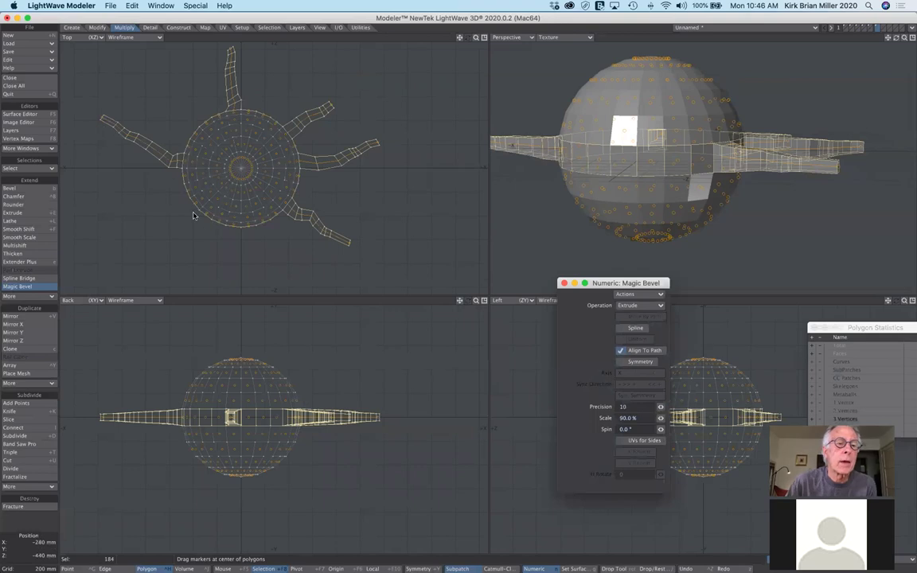
mouse_move(195, 207)
left_mouse_down()
mouse_move(110, 241)
mouse_move(102, 260)
left_mouse_up()
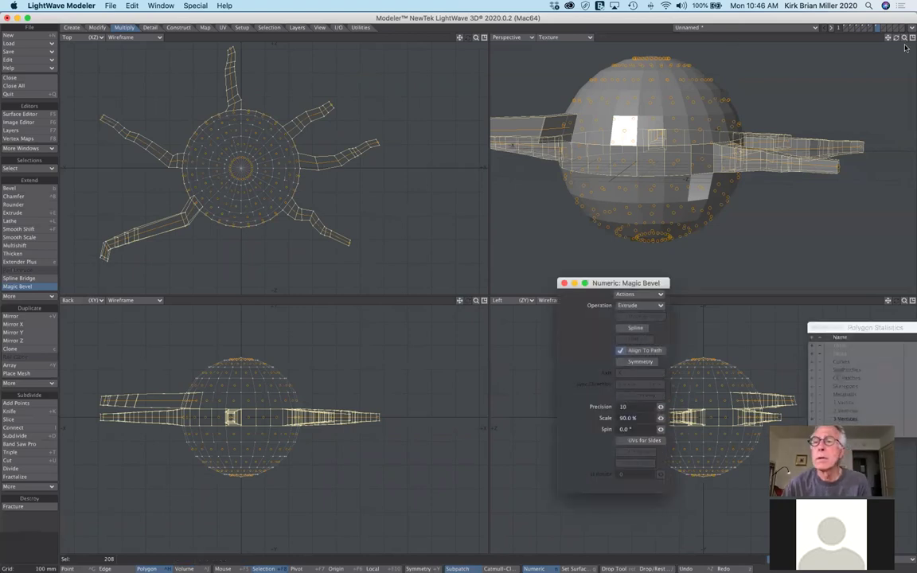
left_click_drag(896, 37, 764, 73)
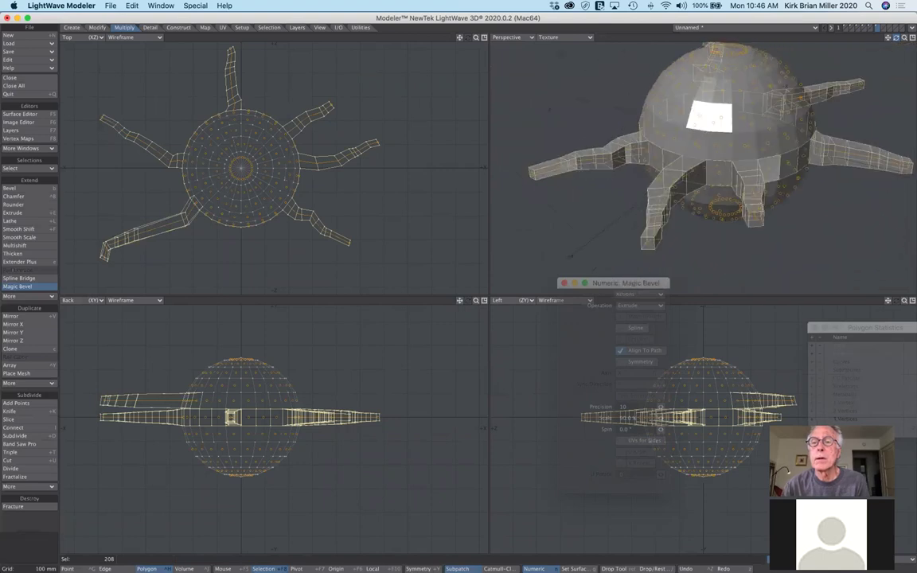
left_click(16, 287)
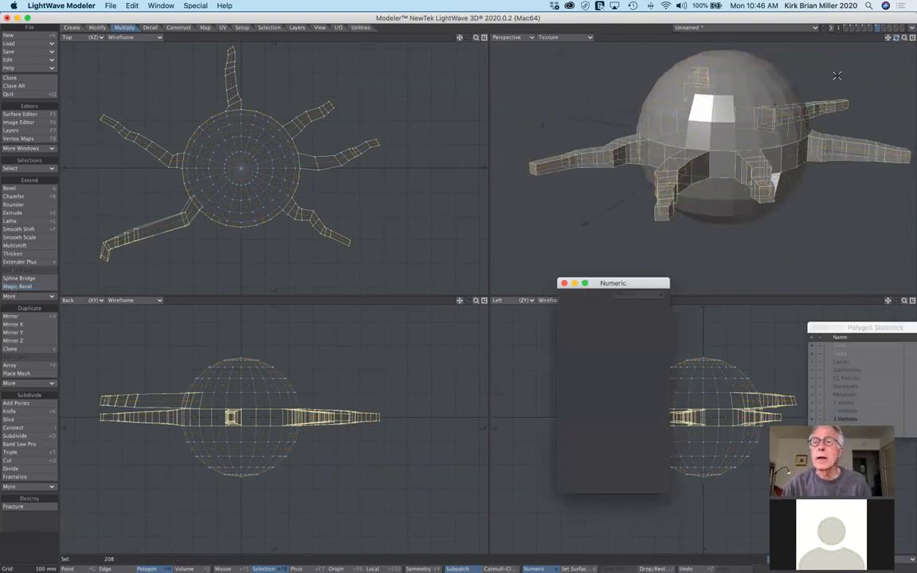
Deselect all polygons and convert the ball with its arms to subpatches
left_click_drag(888, 38, 844, 48)
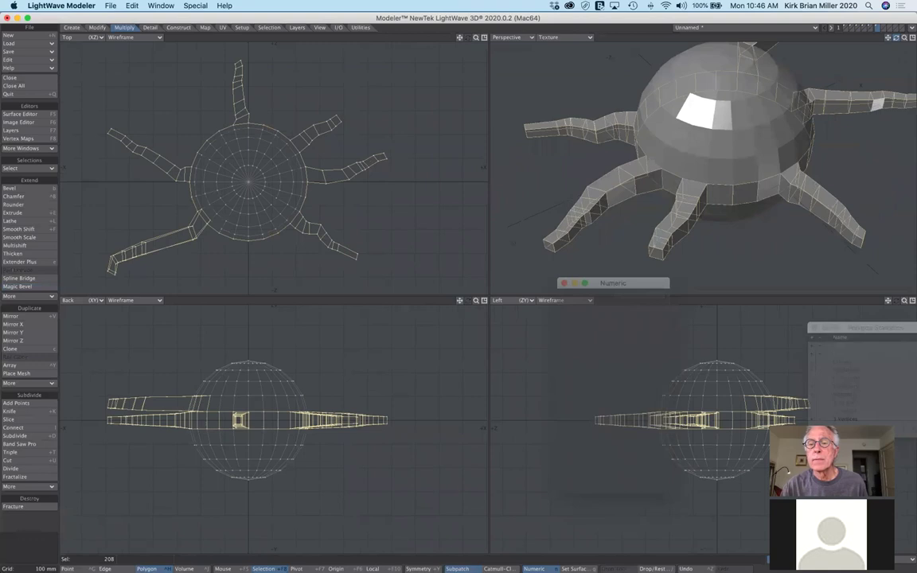
left_click(37, 556)
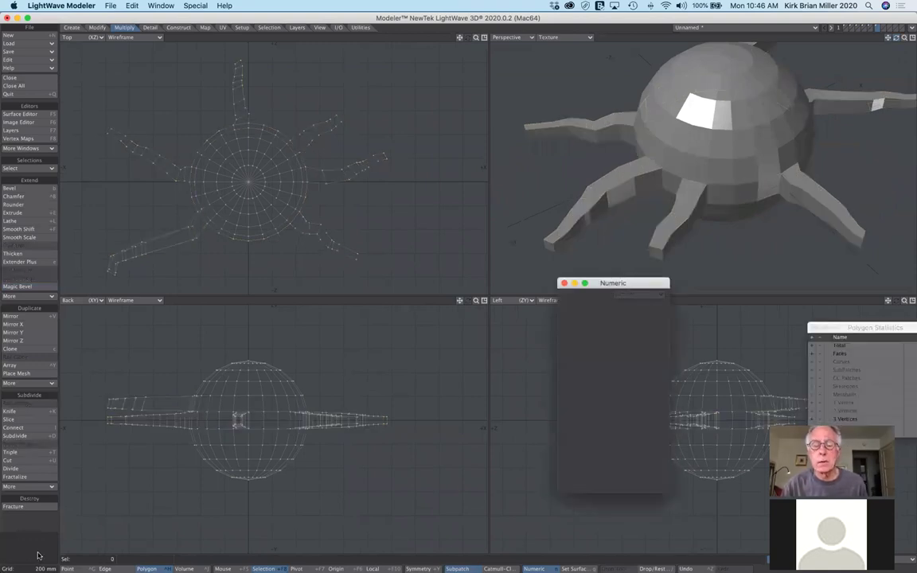
key("Tab")
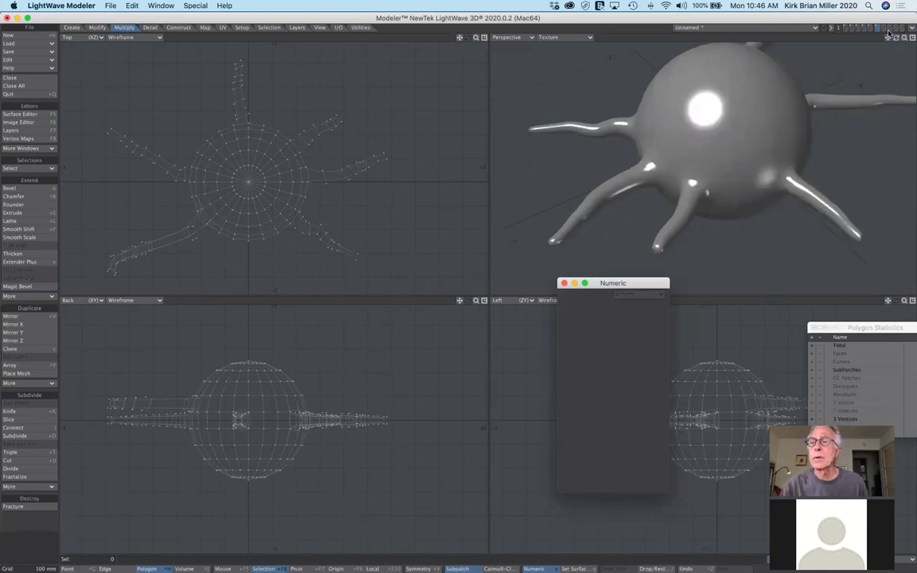
mouse_move(896, 39)
left_mouse_down()
mouse_move(828, 43)
mouse_move(758, 197)
mouse_move(883, 43)
left_mouse_up()
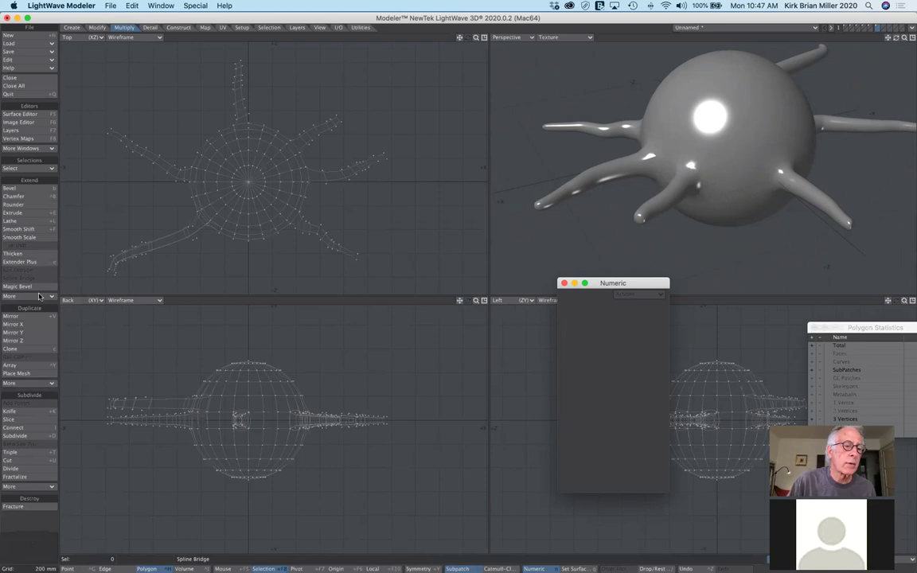
left_click(40, 296)
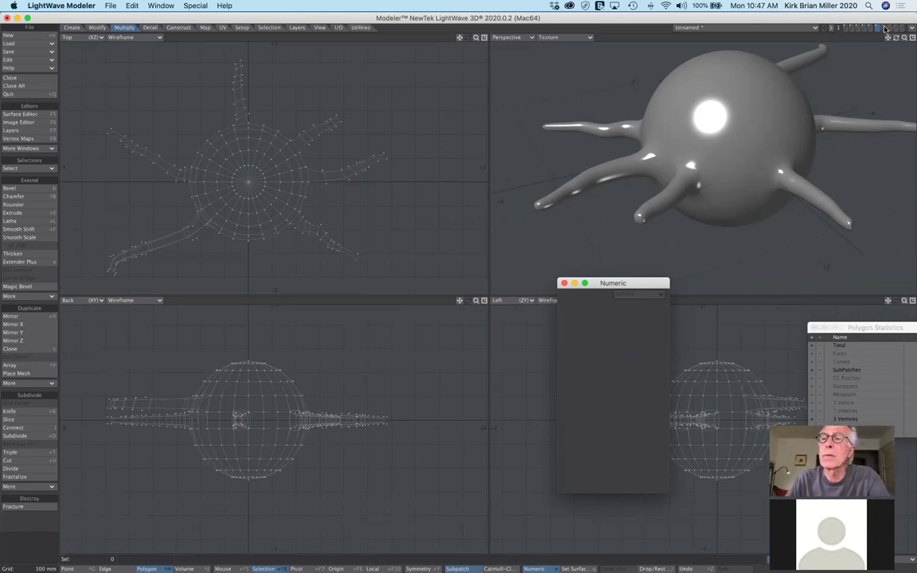
Create a flat 24-sided disc of 500 mm radius on the Z axis, centred at about Y -50 mm, in the next empty layer
left_click(883, 28)
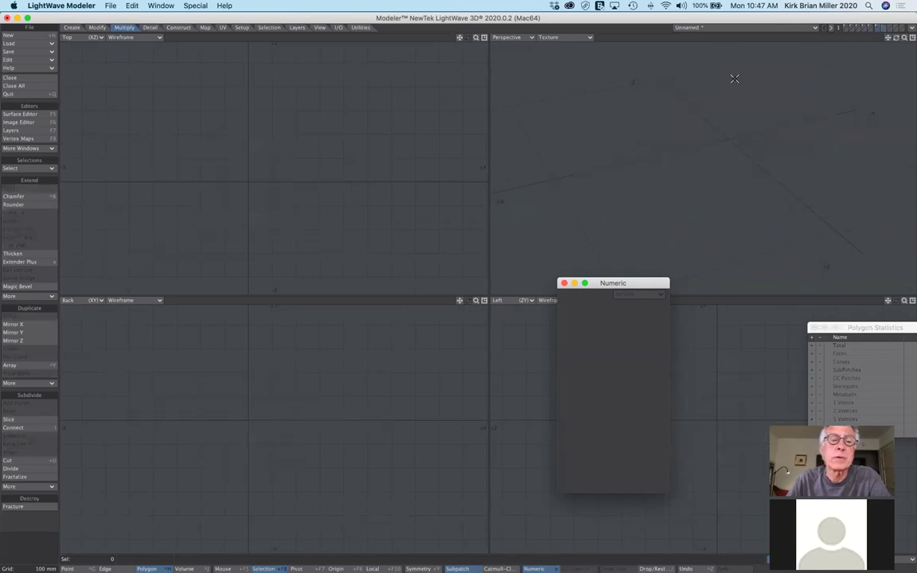
key("a")
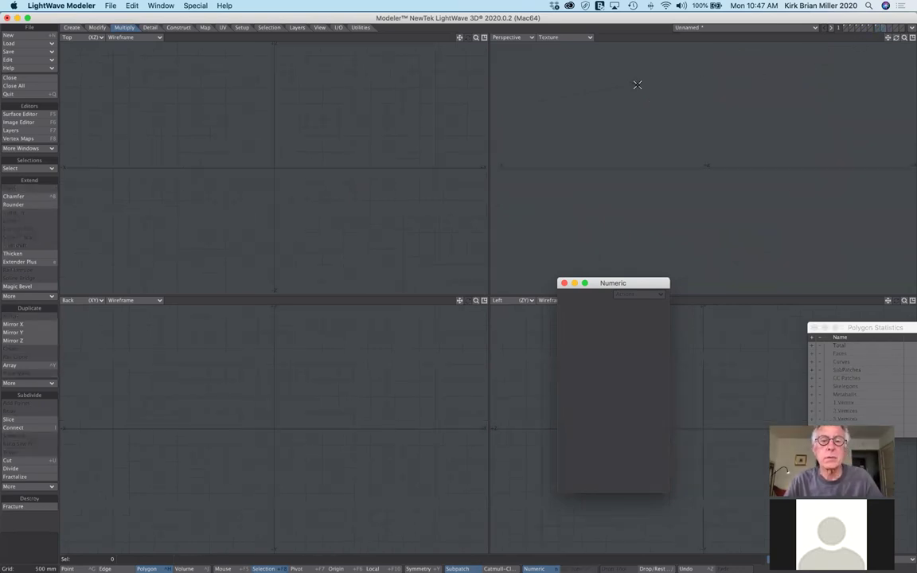
left_click(50, 385)
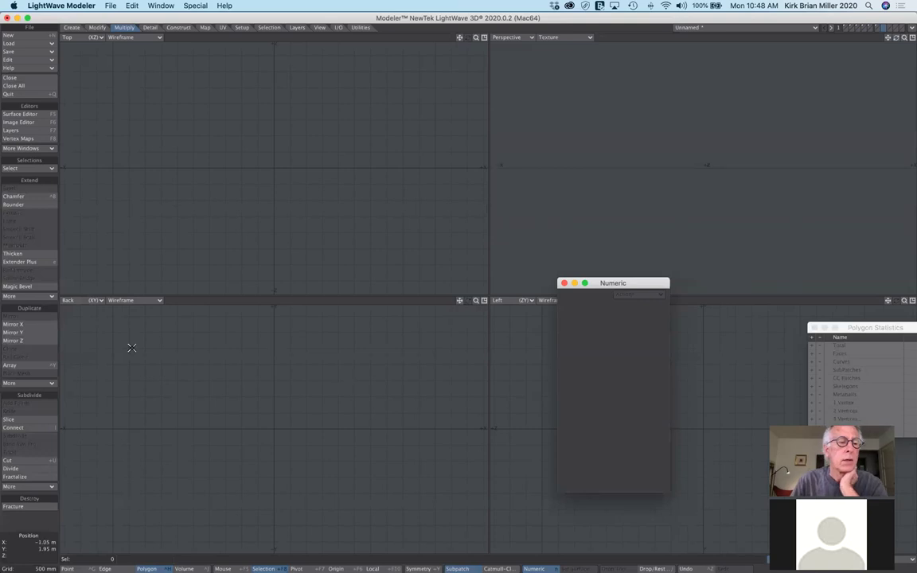
left_click(71, 27)
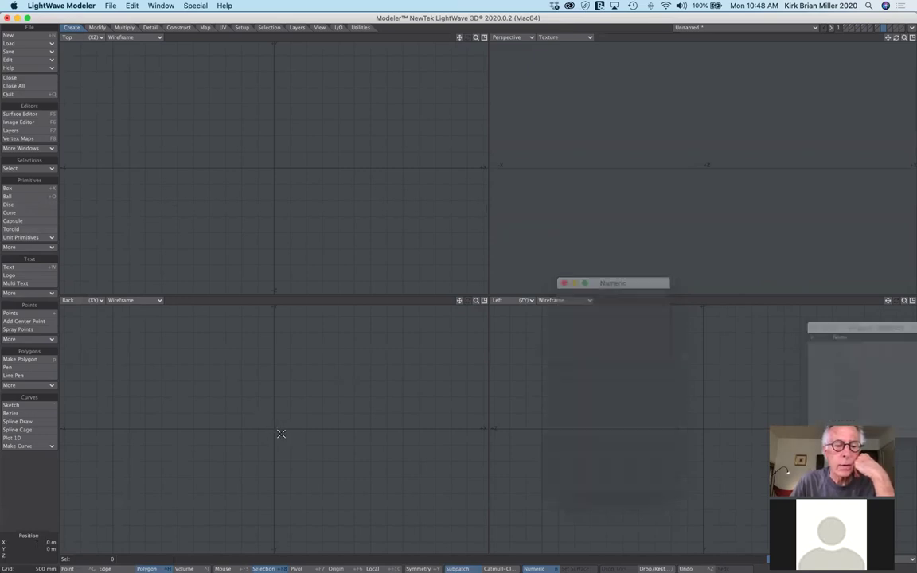
left_click(279, 432)
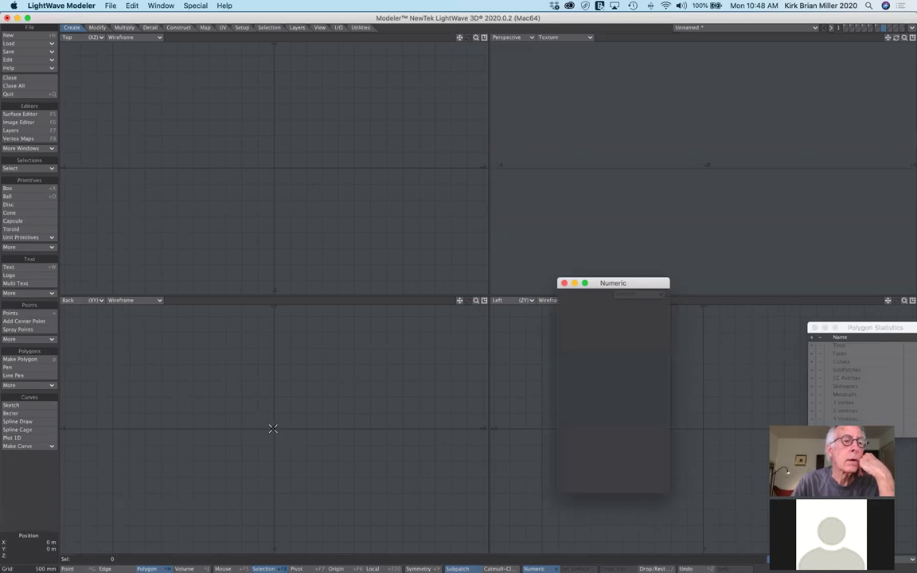
left_click(18, 197)
left_click(14, 205)
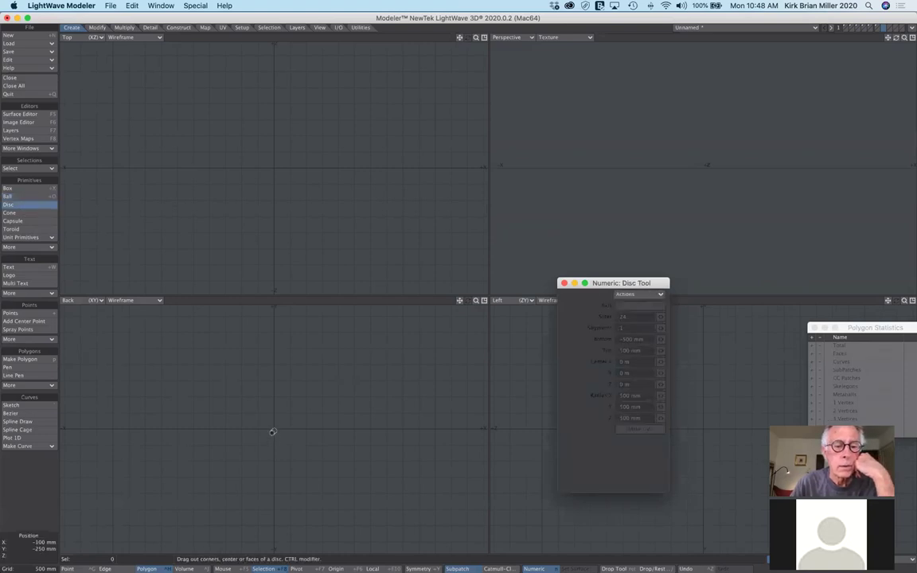
left_click_drag(273, 428, 290, 444)
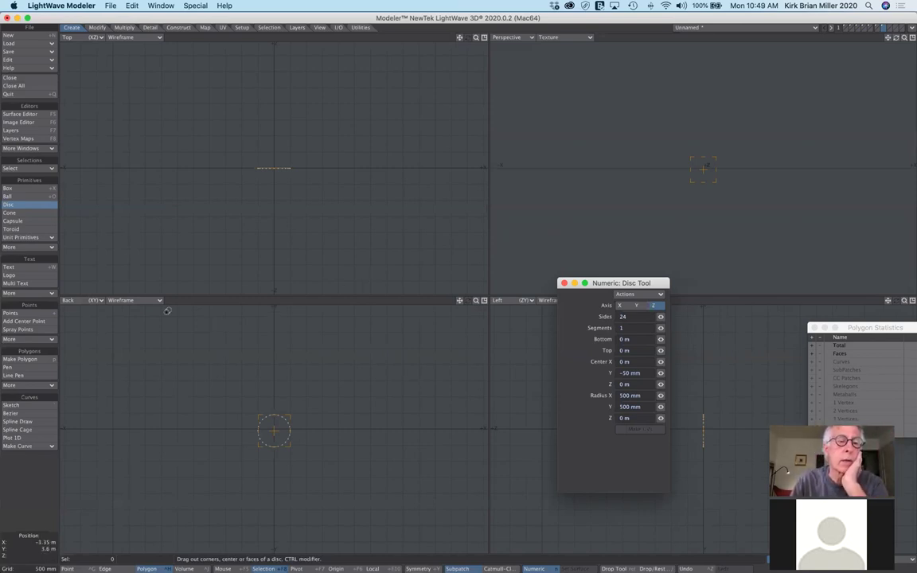
left_click(34, 205)
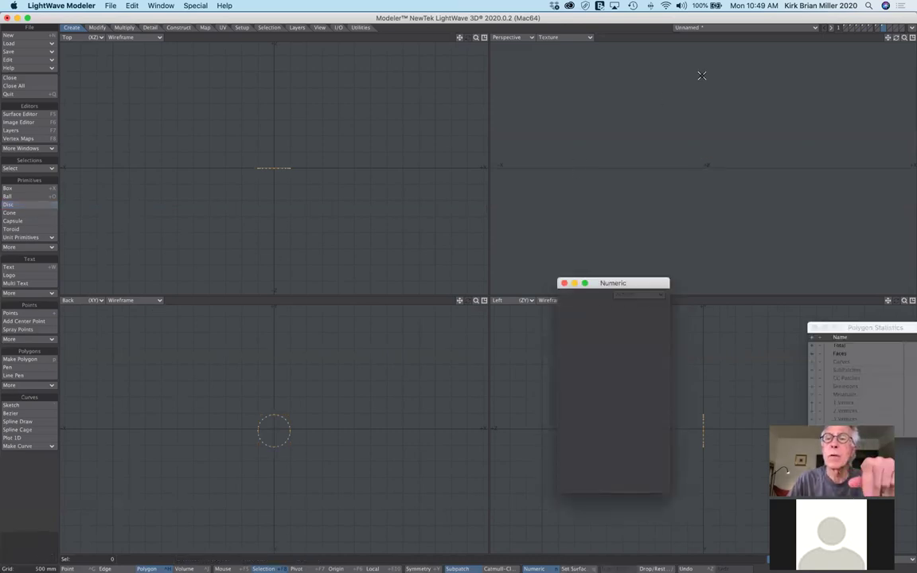
Sketch a wavy curve from the disc's centre along the positive Z axis in the next empty layer, with the disc in the background
left_click(888, 28)
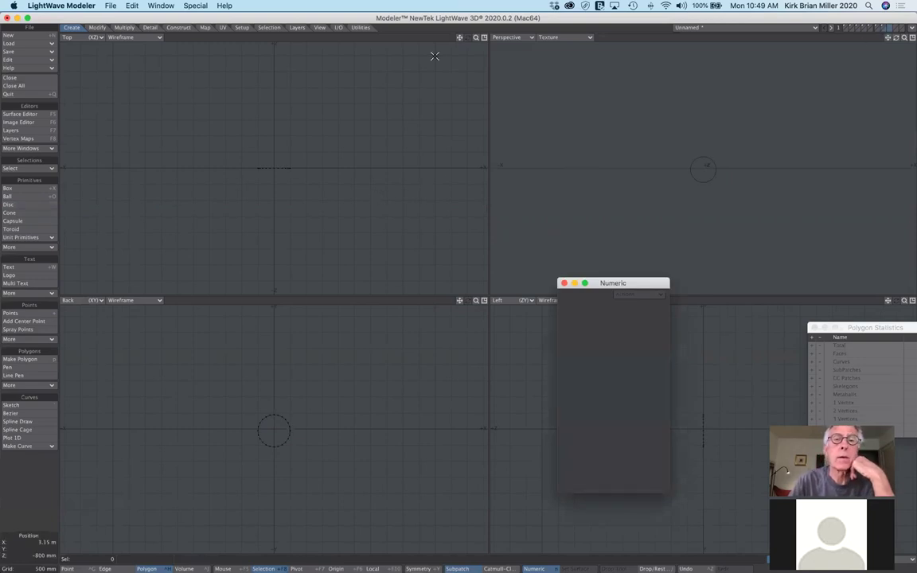
left_click_drag(460, 38, 46, 354)
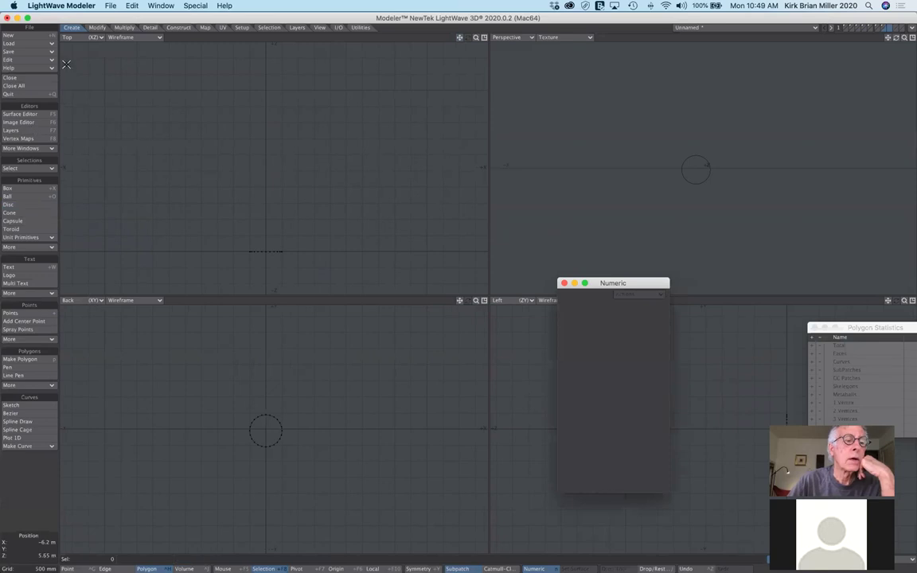
left_click(31, 406)
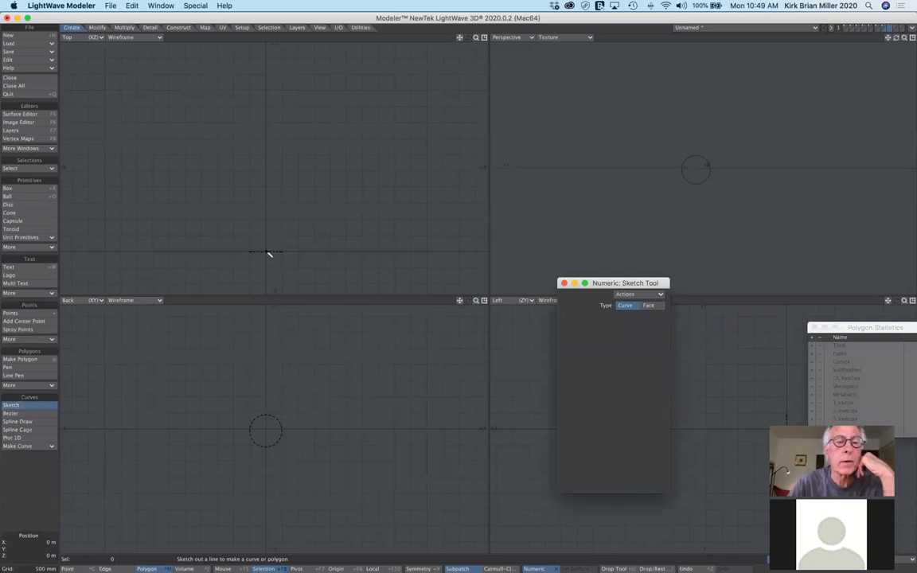
mouse_move(269, 254)
left_mouse_down()
mouse_move(253, 156)
mouse_move(276, 96)
mouse_move(275, 46)
left_mouse_up()
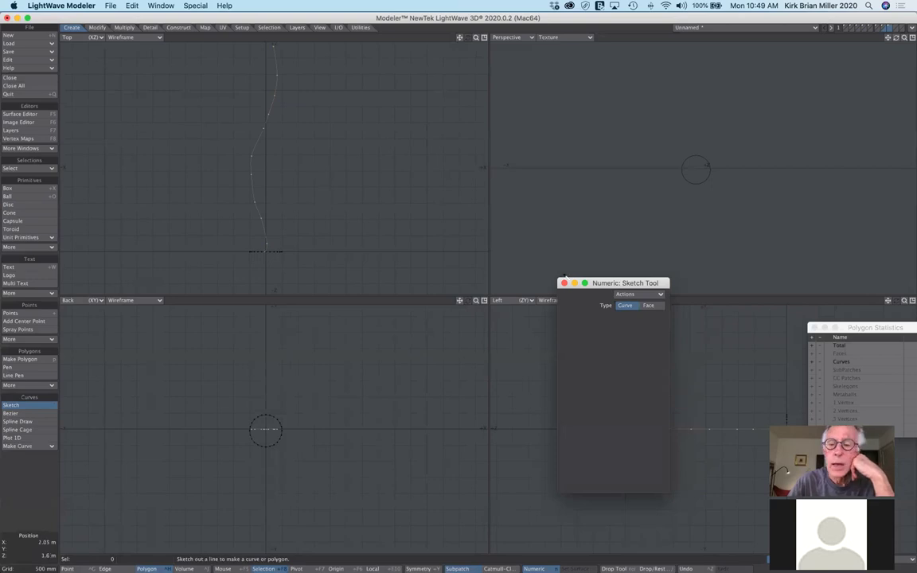
left_click_drag(655, 283, 528, 302)
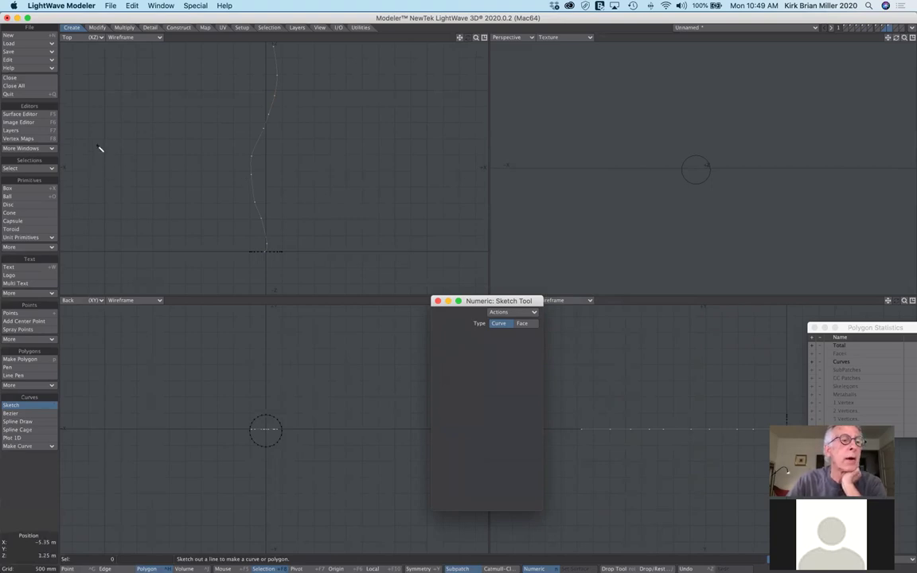
Drag individual curve points up and down in the Left view, raising one about 400 mm, to make the curve wave vertically too
left_click(95, 27)
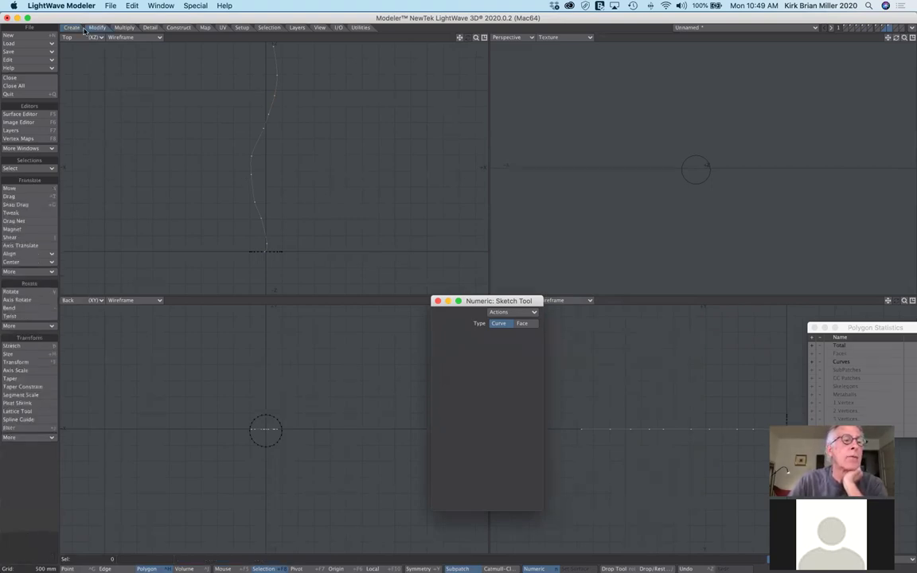
left_click(28, 196)
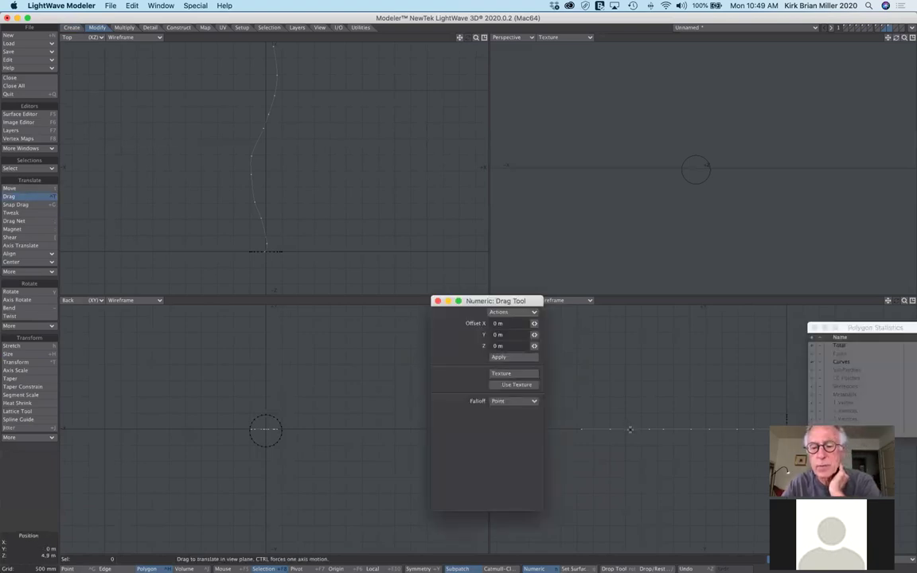
left_click_drag(630, 429, 631, 425)
left_click_drag(631, 417, 630, 414)
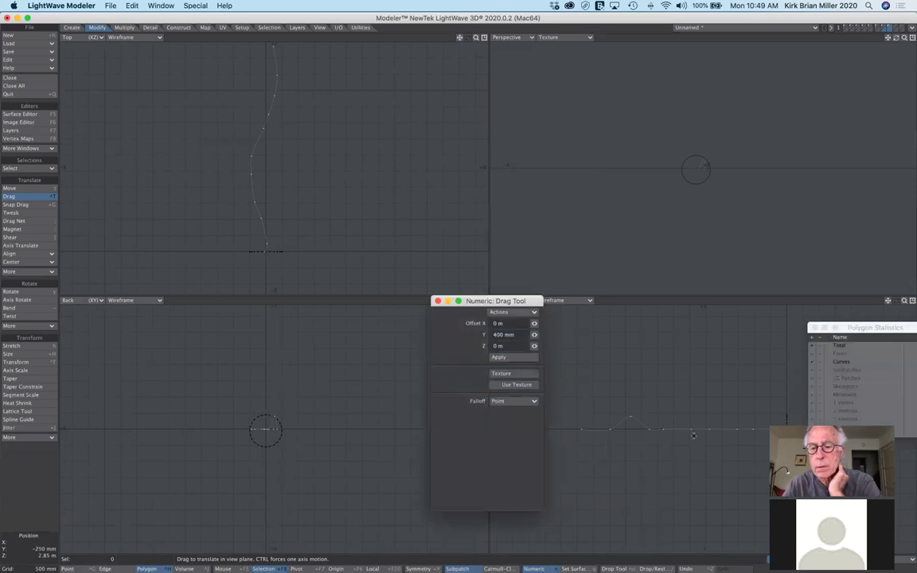
left_click_drag(691, 430, 691, 437)
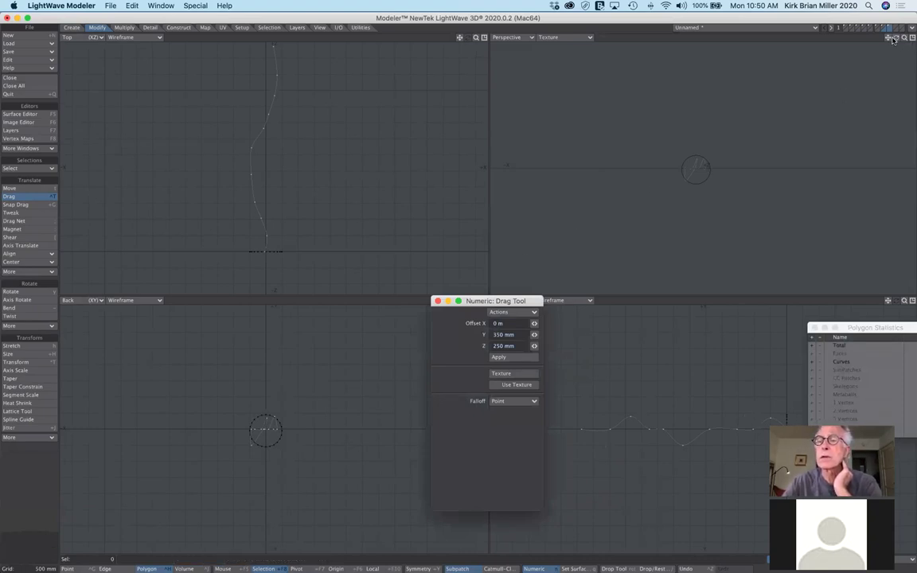
left_click(889, 38)
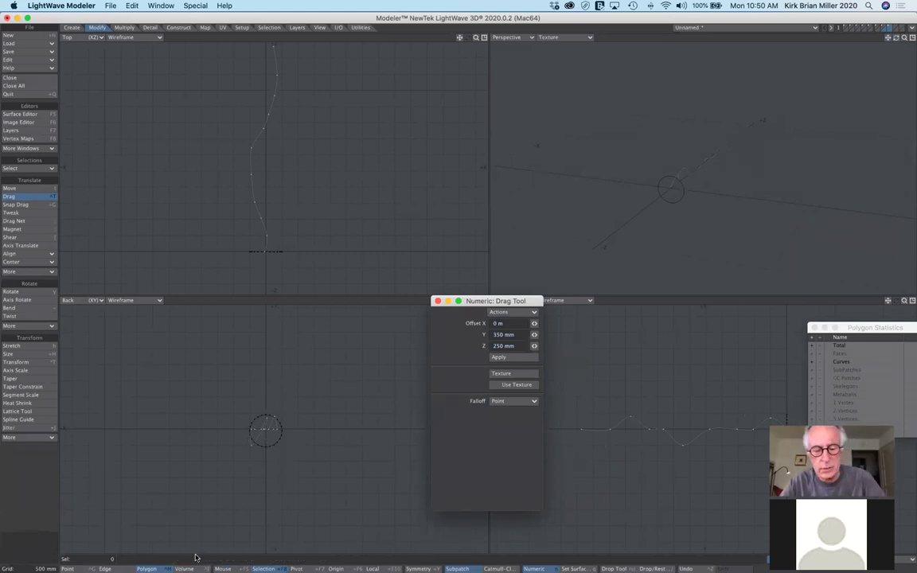
Set the action centre to Mouse and stretch the curve from its disc end to about 121% lengthwise and 99% across
key("h")
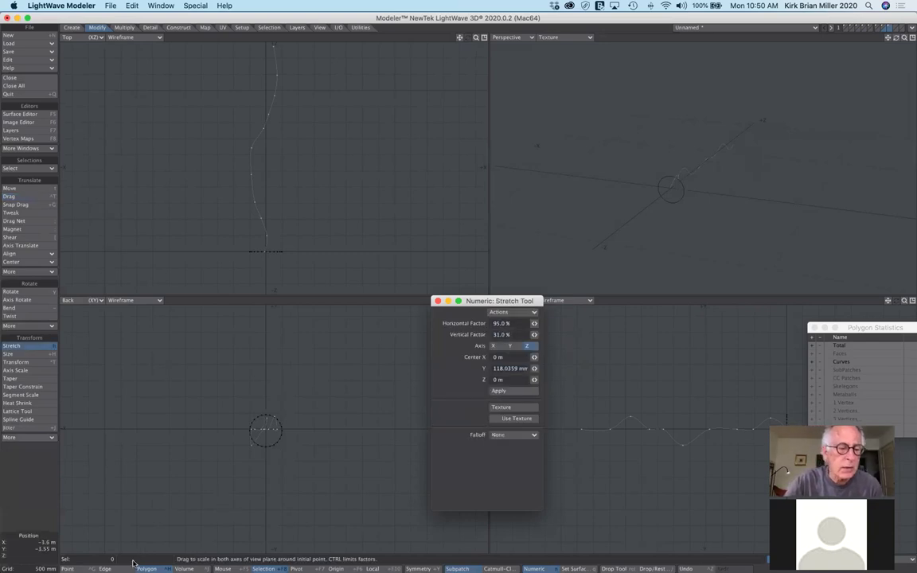
mouse_move(129, 566)
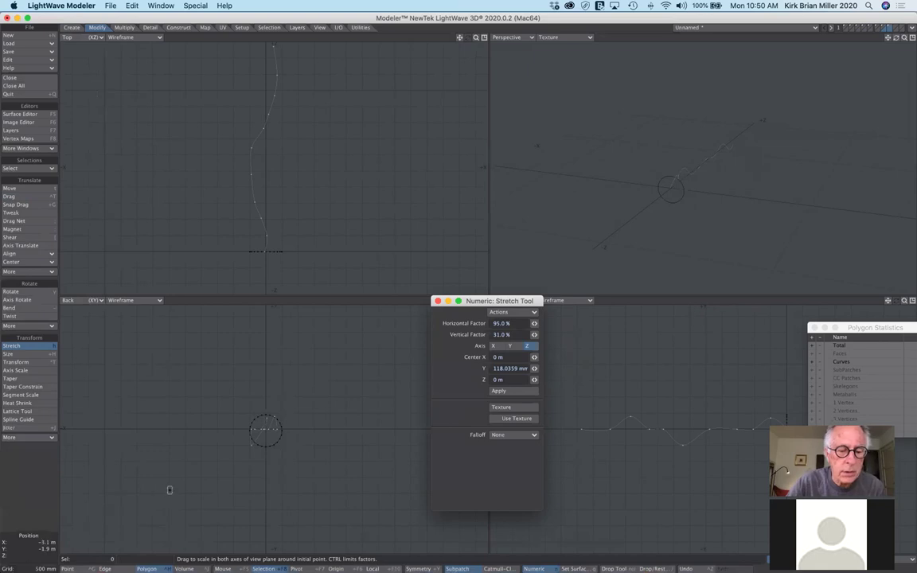
left_click(229, 566)
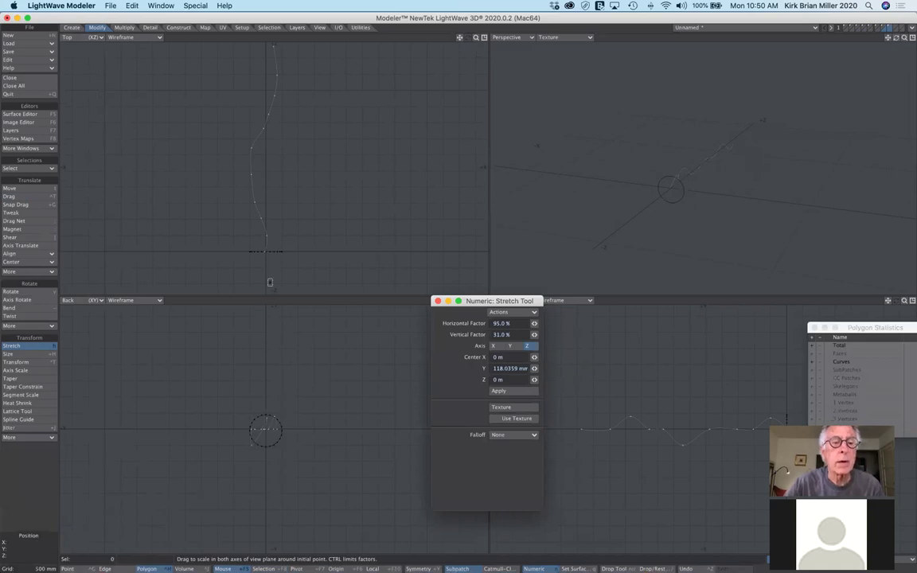
left_click_drag(264, 251, 266, 252)
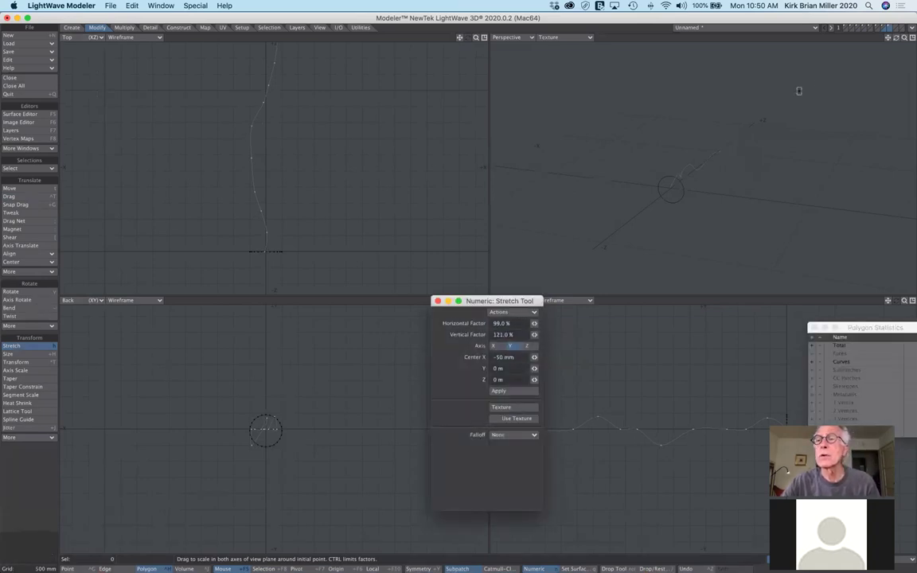
left_click_drag(896, 37, 692, 191)
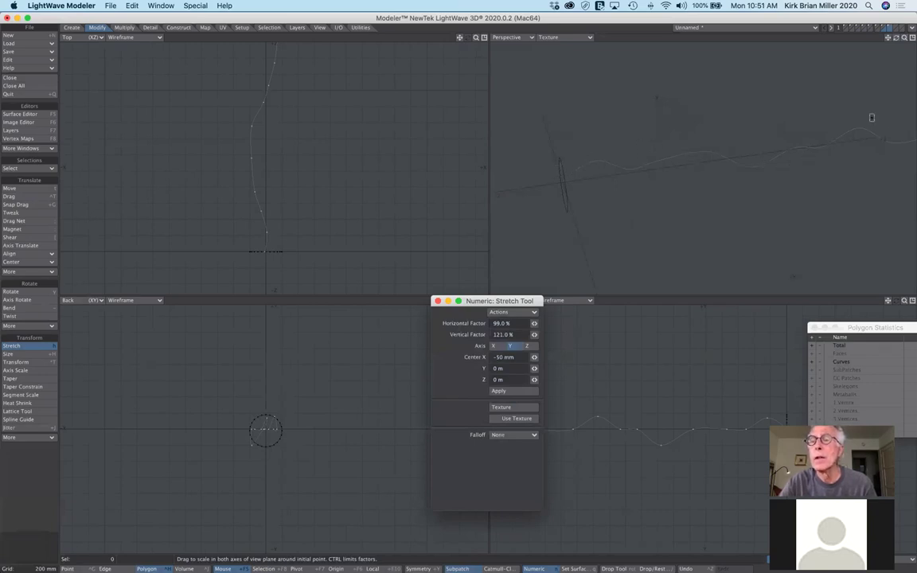
Put the disc's layer in the foreground and the curve's layer in the background
left_click(885, 29)
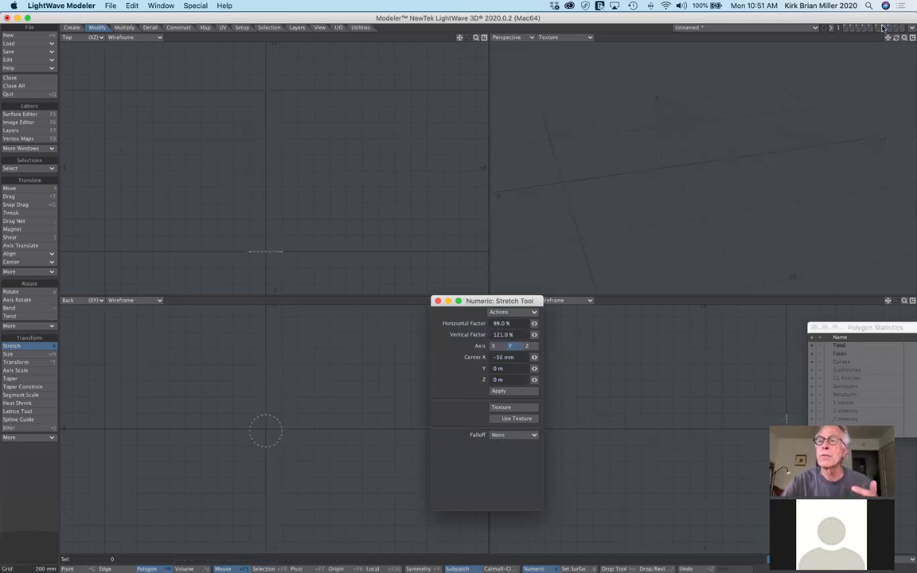
left_click(890, 33)
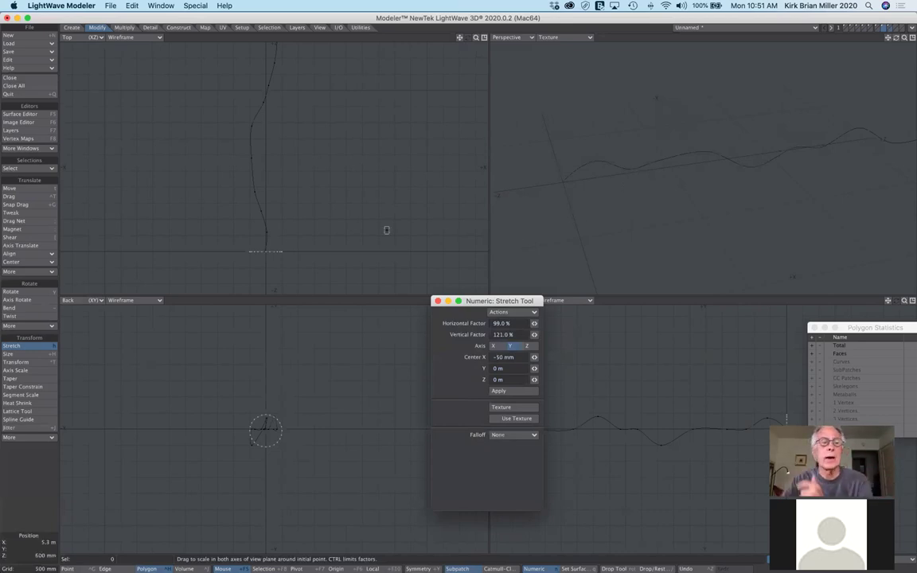
left_click(32, 273)
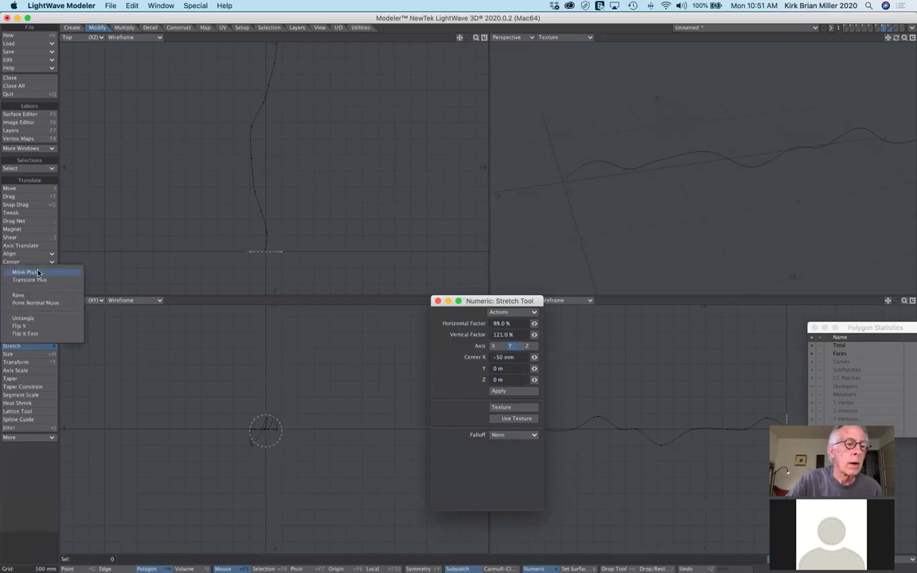
left_click(35, 217)
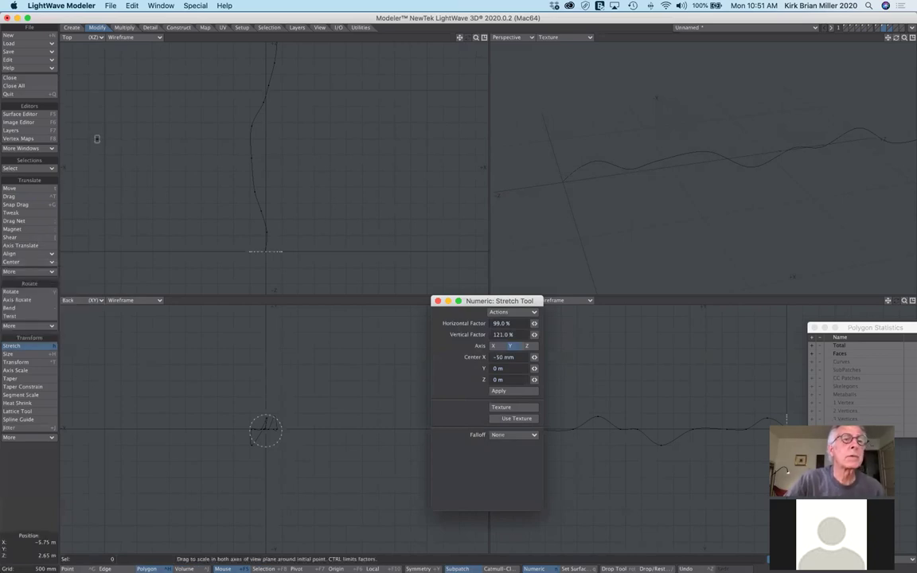
Try Rail Bevel on the disc with the curve in the background, resetting shift and inset to 0%, and drop the tool
left_click(125, 27)
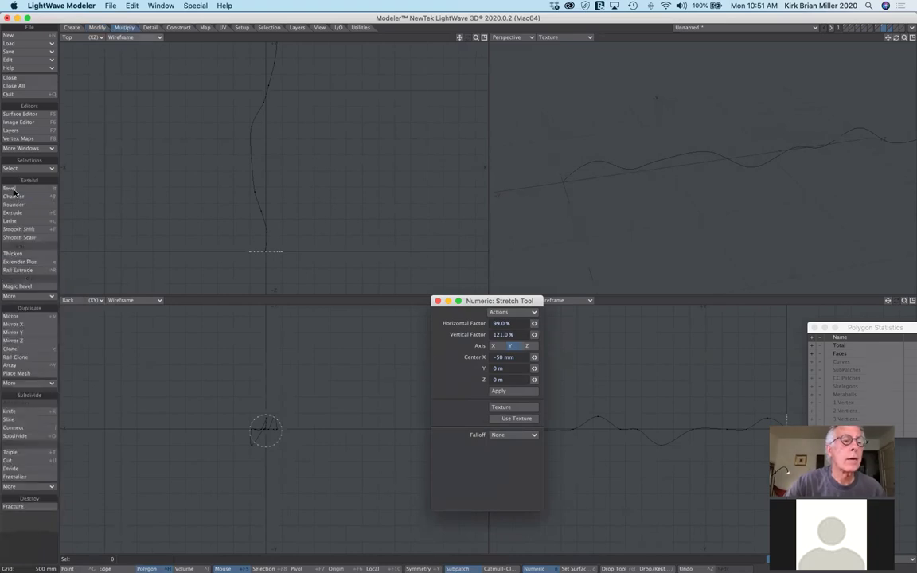
left_click(12, 287)
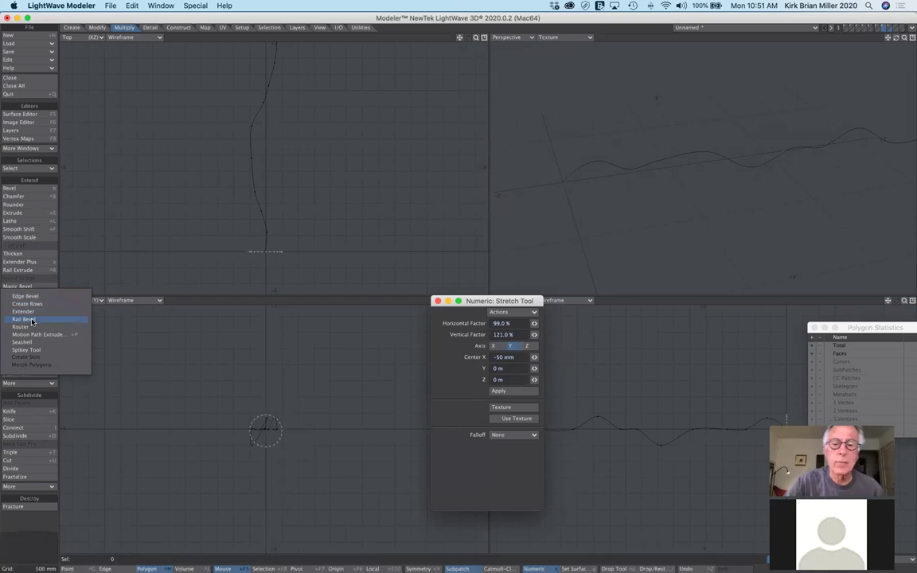
left_click(32, 320)
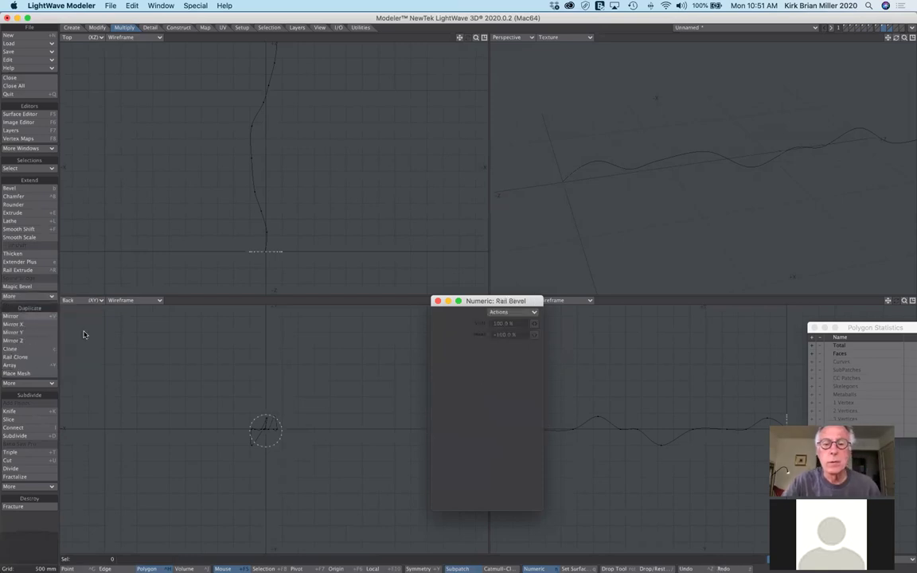
left_click(511, 314)
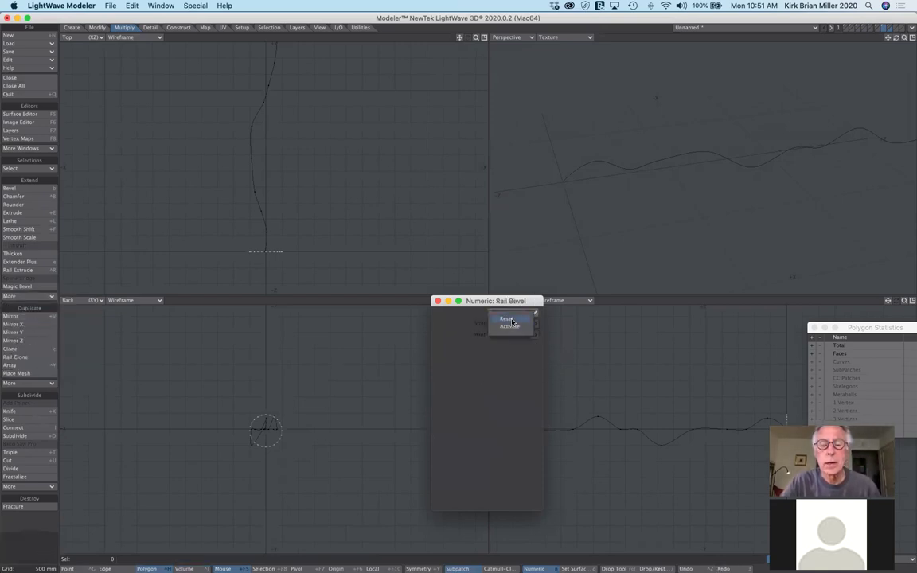
left_click(511, 318)
left_click(511, 314)
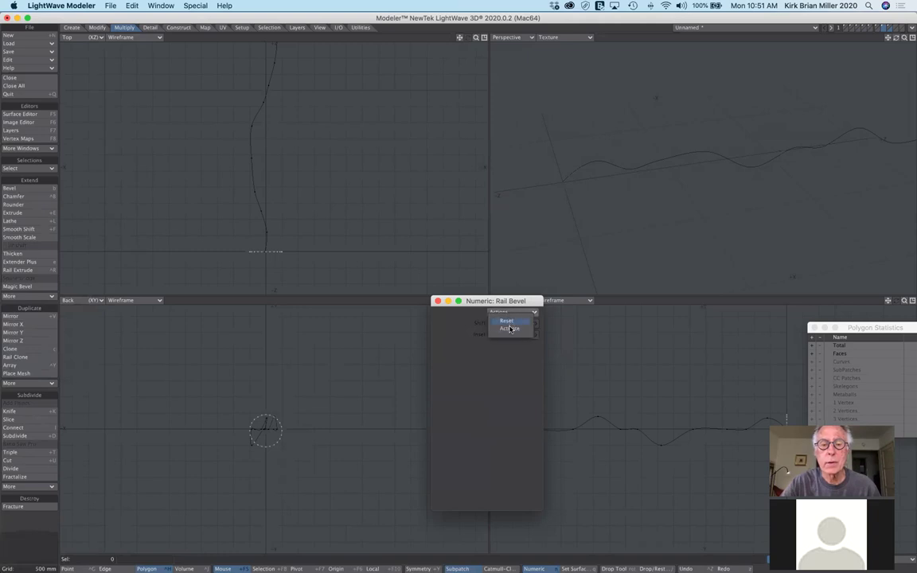
left_click(510, 328)
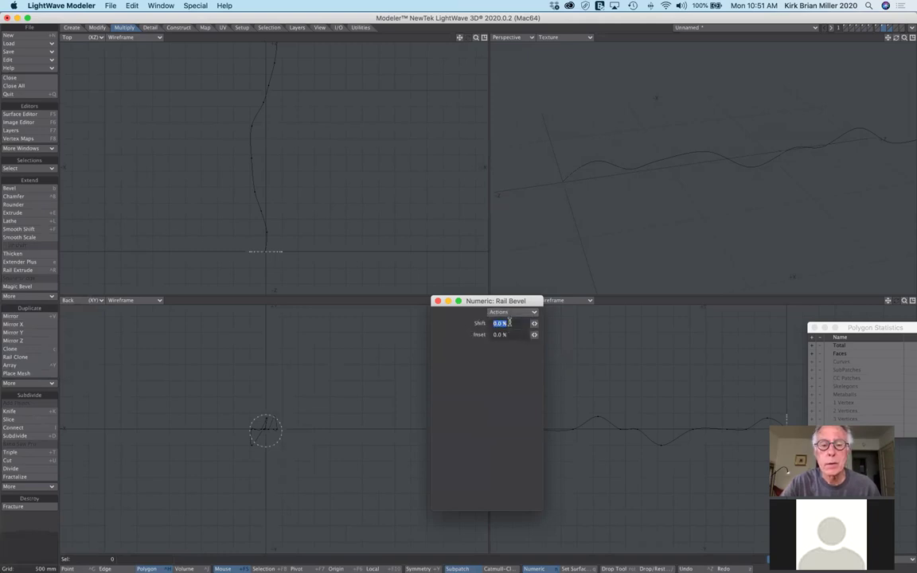
left_click(511, 313)
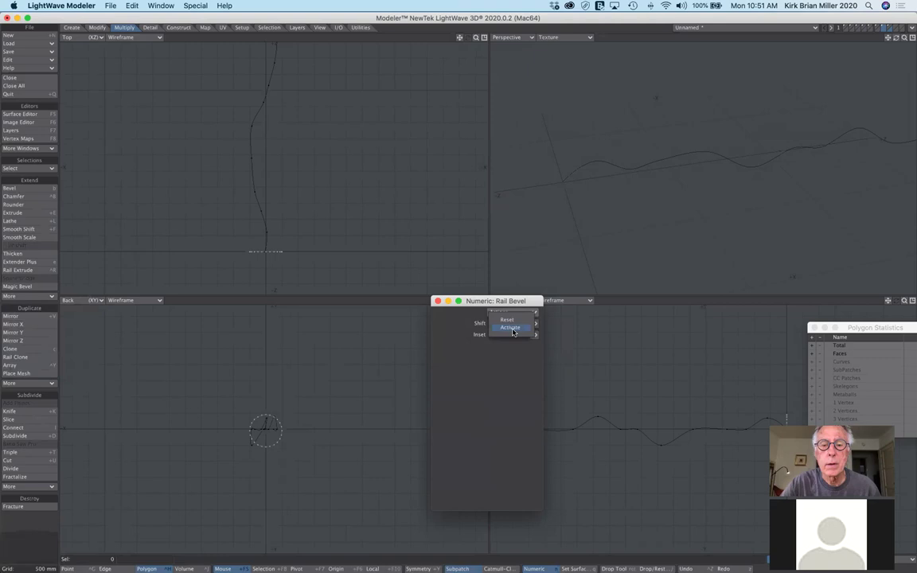
left_click(511, 328)
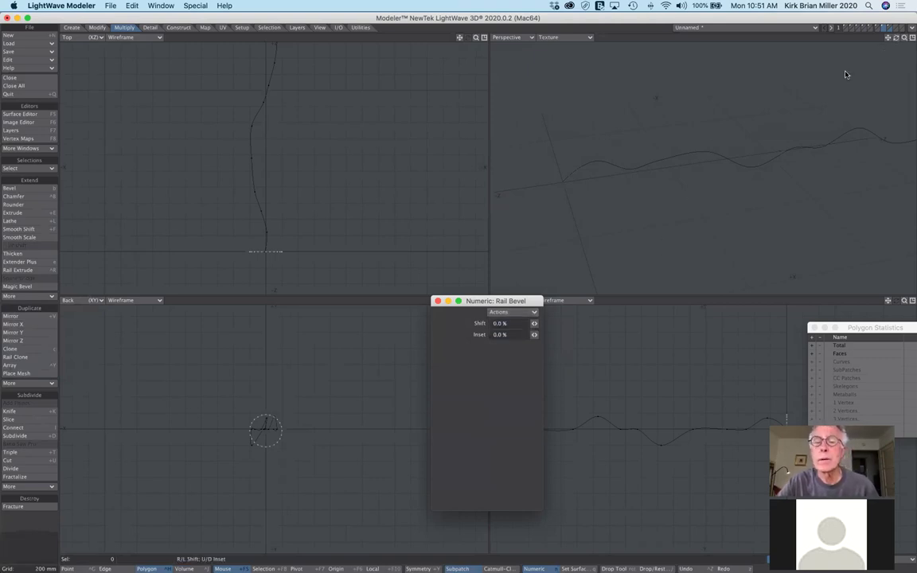
left_click(35, 297)
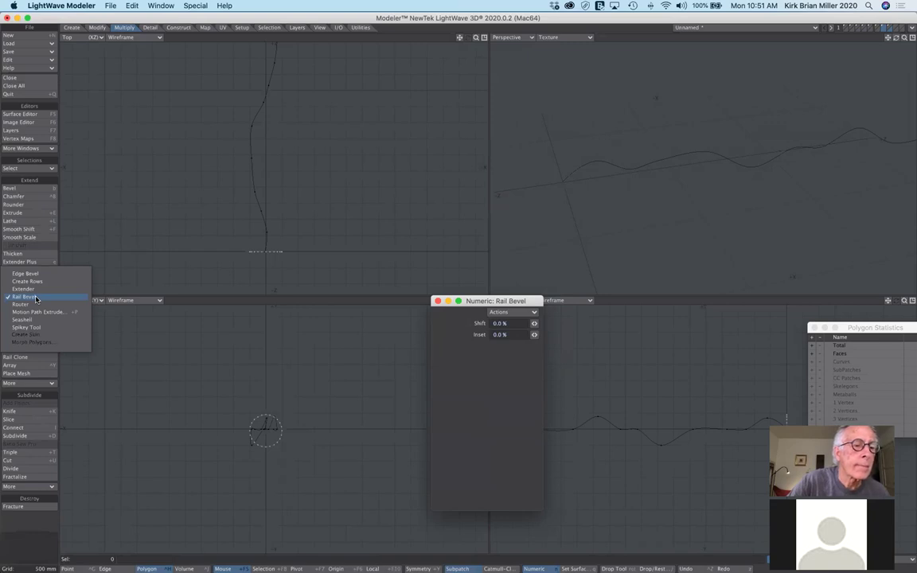
left_click(35, 297)
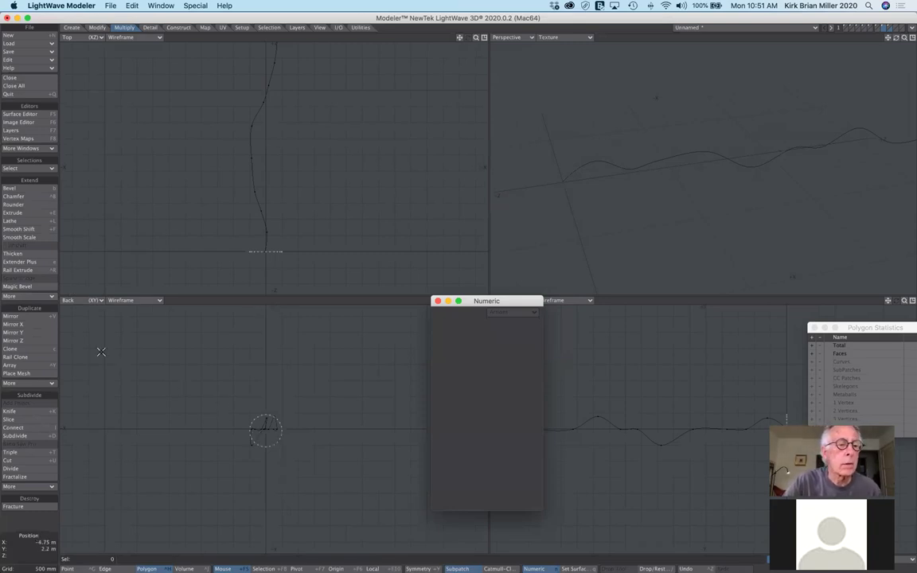
Try to nudge the disc alone in the Top view with the Move tool, and restore the curve's layer as background
left_click(884, 28)
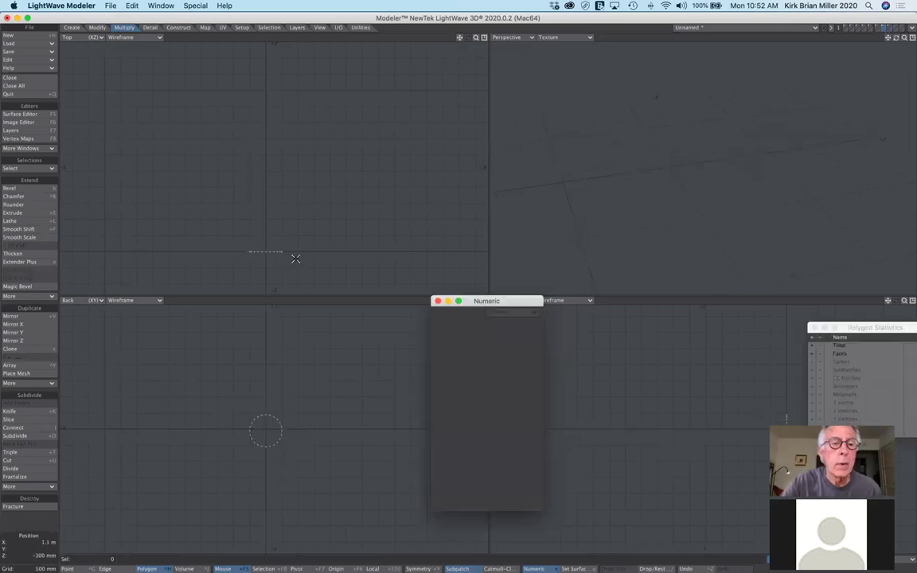
key("t")
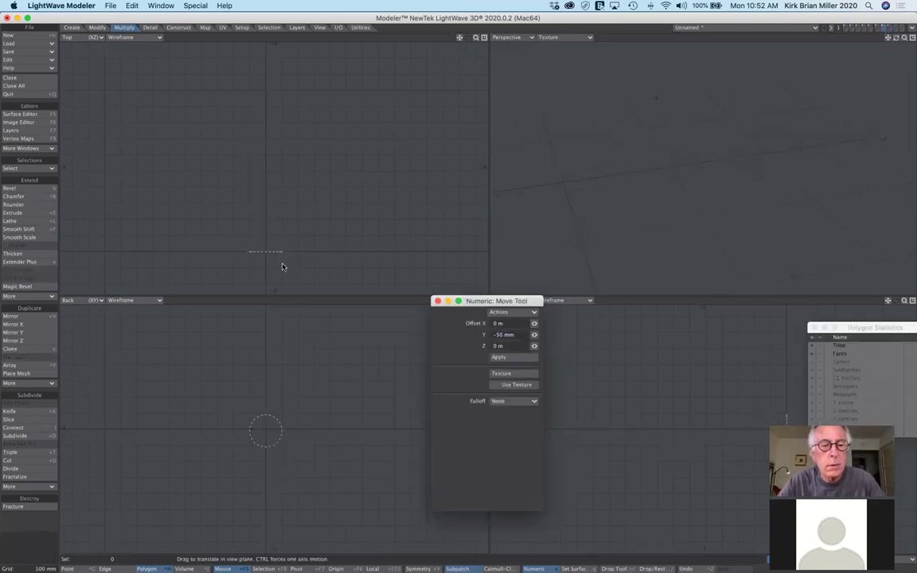
left_click_drag(278, 257, 276, 258)
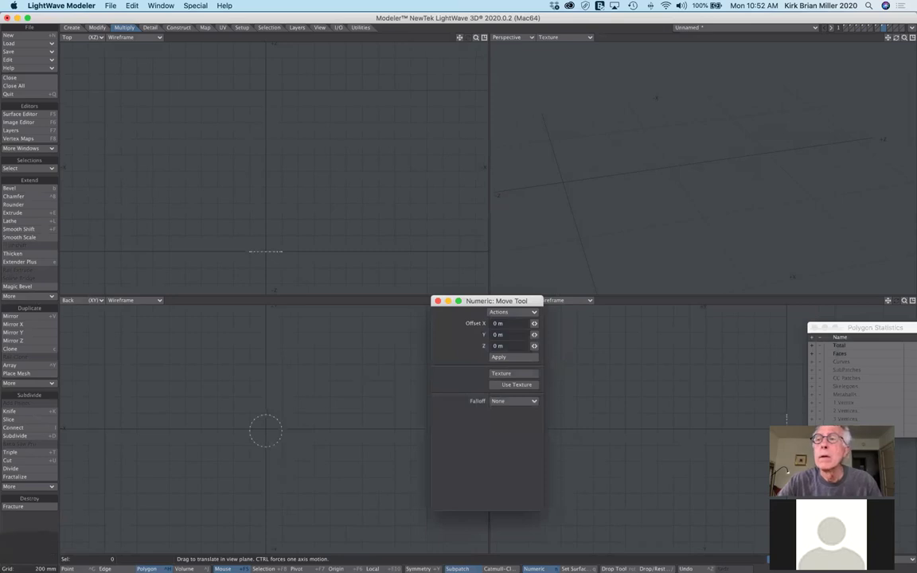
left_click(891, 30)
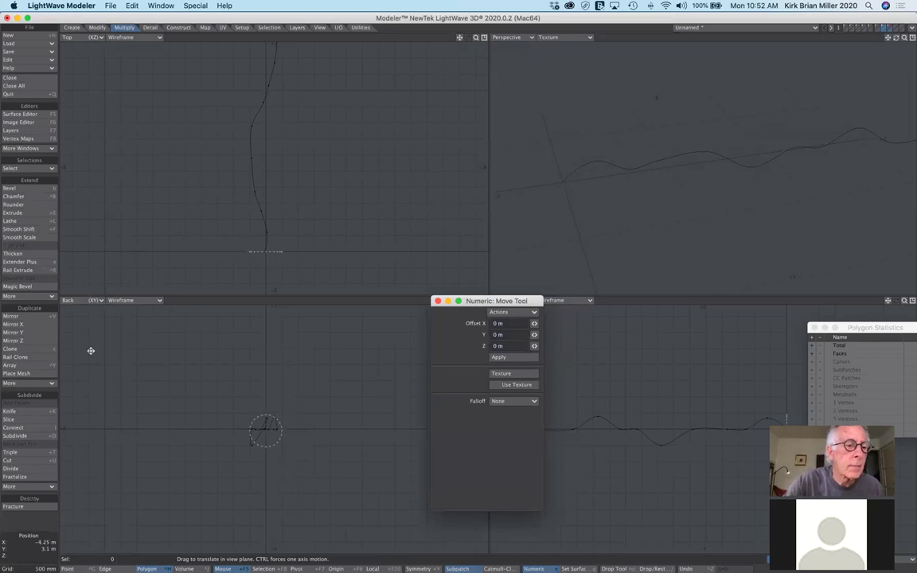
Try Rail Bevel on the disc along the background curve with about -102% shift and 2% inset, and undo it
left_click(22, 297)
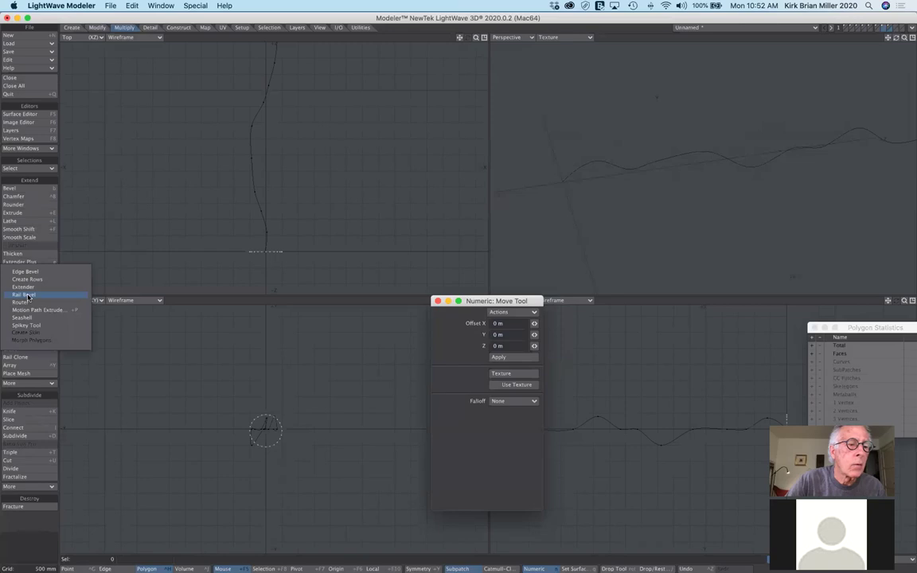
left_click(28, 295)
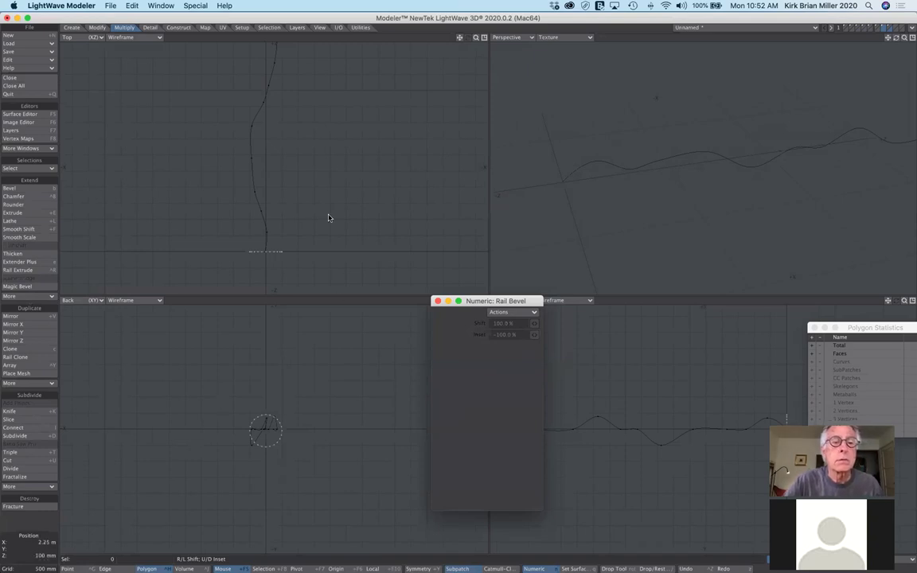
left_click_drag(322, 250, 240, 266)
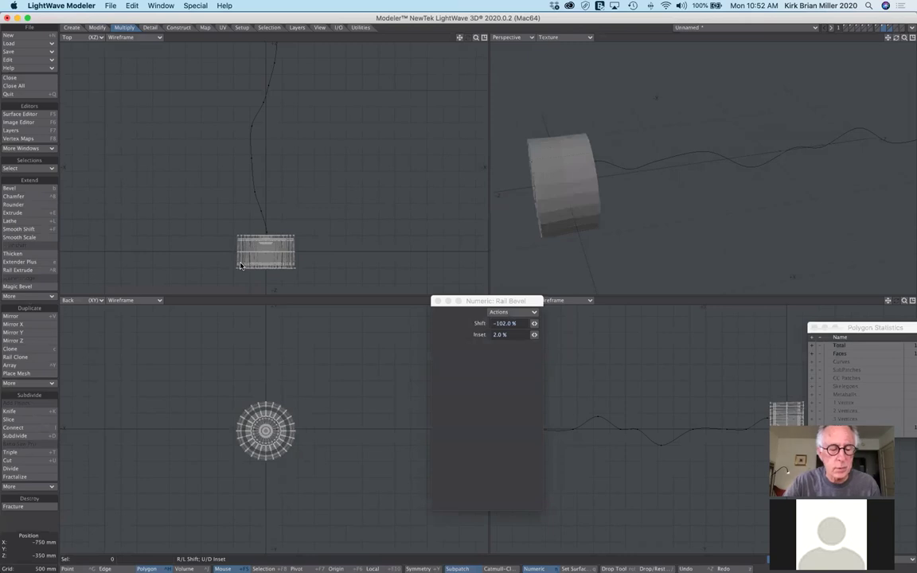
key("u")
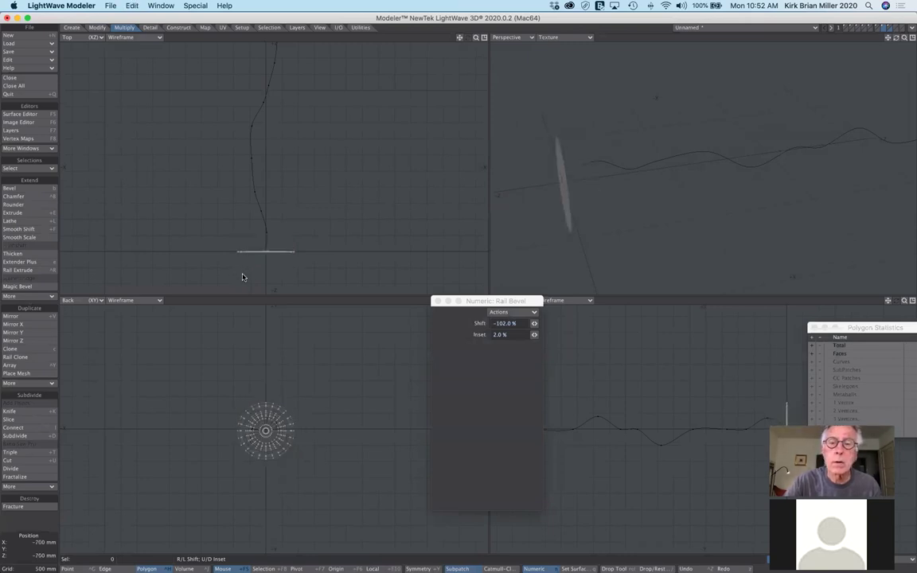
key("u")
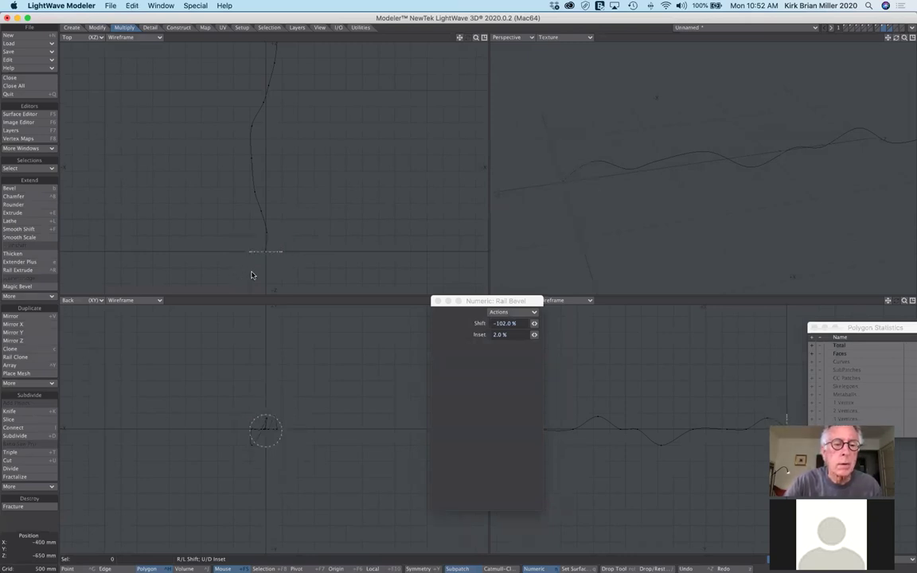
Rail-extrude the disc along the background curve with automatic segments, oriented and aligned to start, inspect the tube from several angles, and undo it
left_click(25, 272)
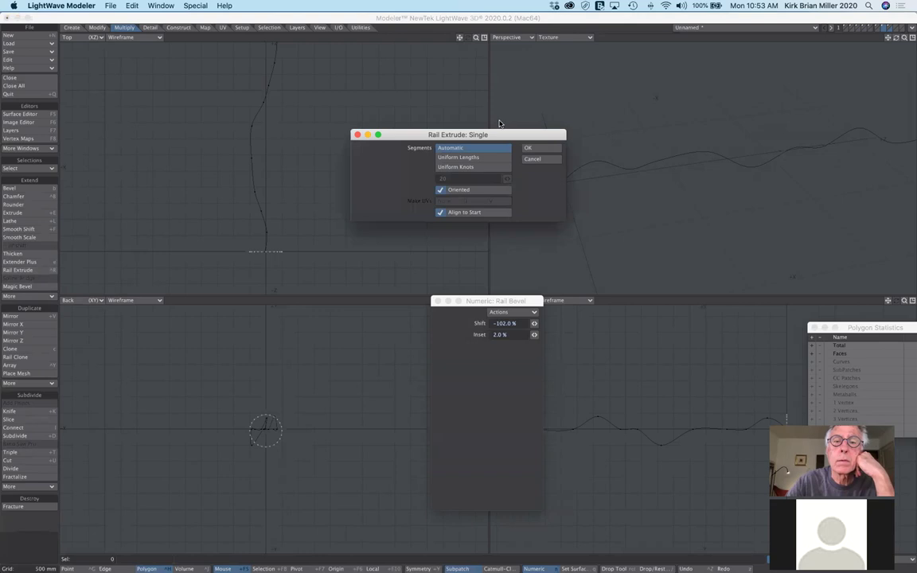
left_click_drag(486, 136, 505, 300)
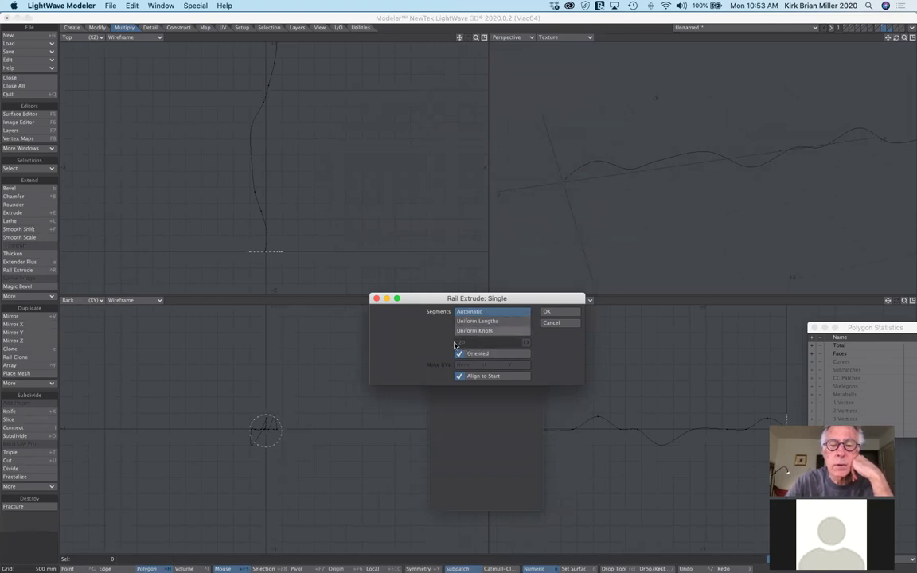
left_click(570, 315)
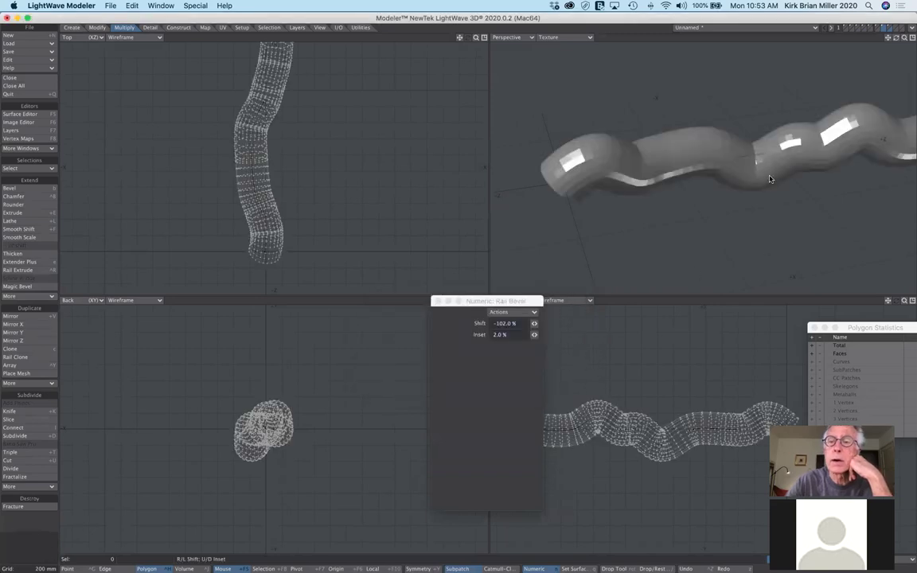
mouse_move(656, 97)
left_mouse_down("alt")
mouse_move(672, 72)
mouse_move(829, 212)
left_mouse_up("alt")
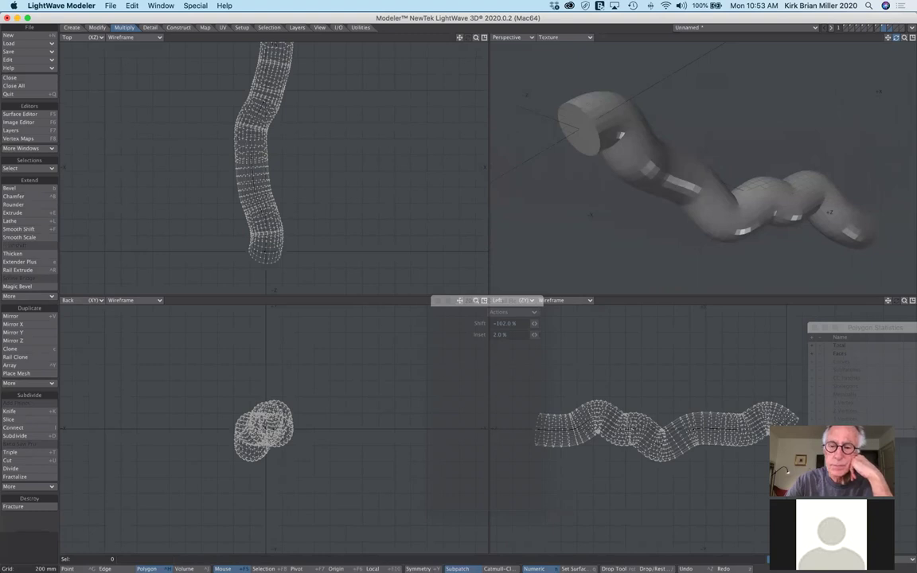
mouse_move(829, 212)
left_mouse_down("alt")
mouse_move(770, 157)
mouse_move(658, 171)
left_mouse_up("alt")
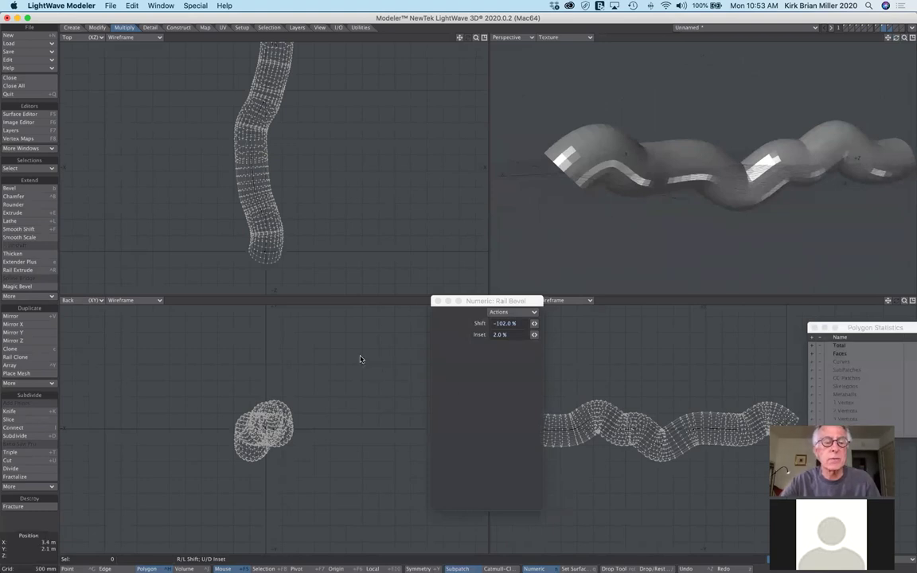
key("u")
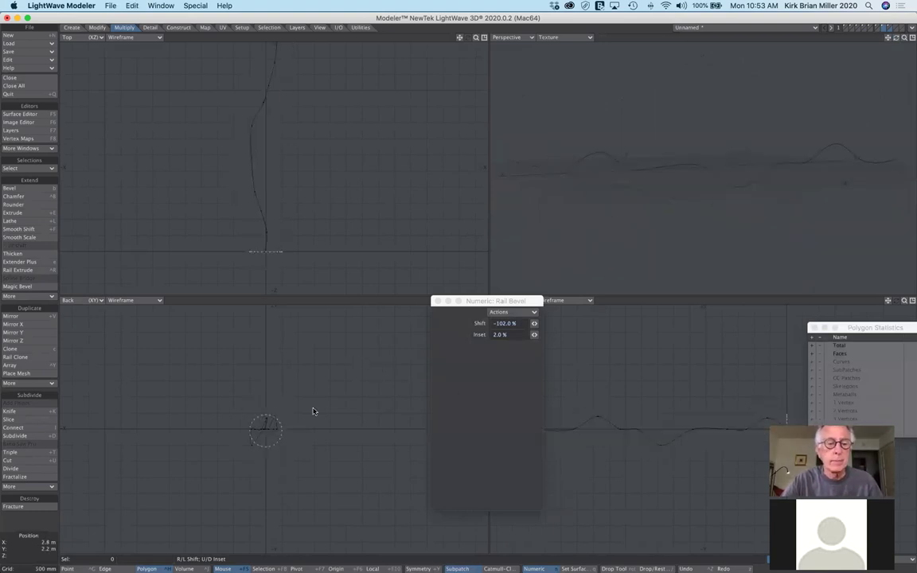
left_click(281, 434)
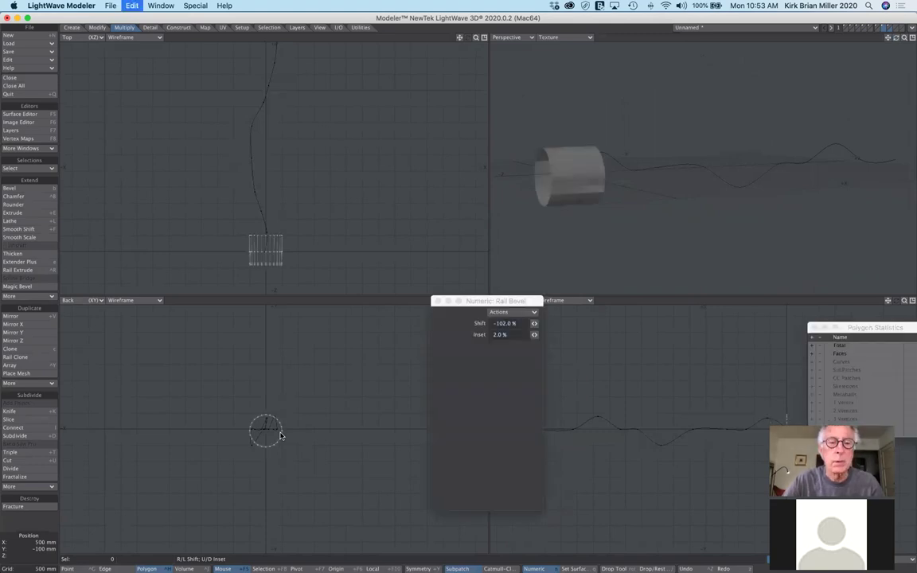
key("u")
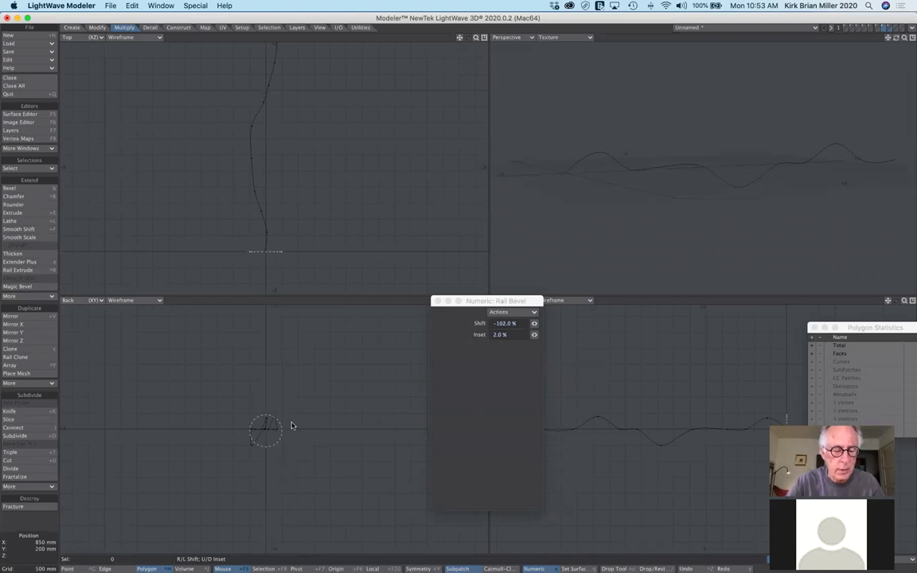
Set the action centre to Selection and scale the disc down to about 33% with the Size tool
key("h")
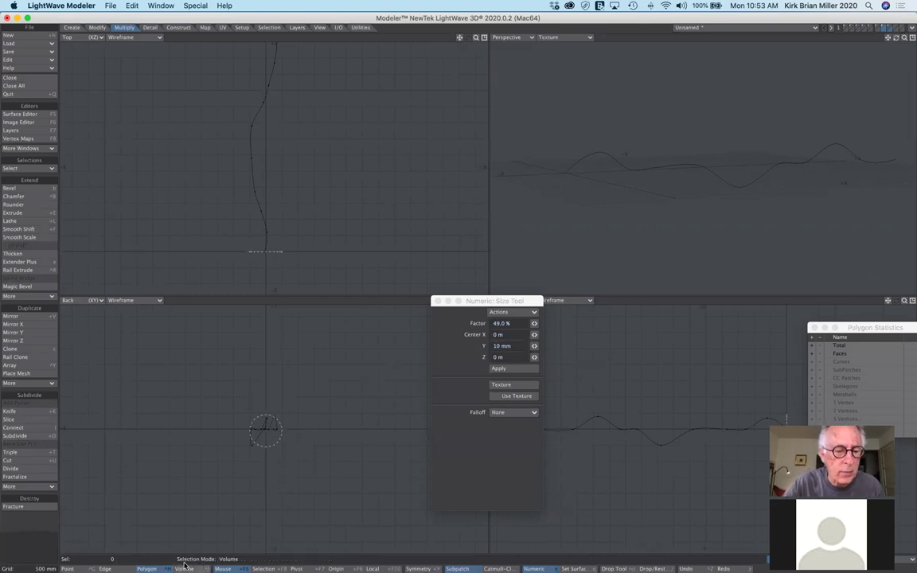
left_click(268, 567)
left_click_drag(307, 429, 266, 431)
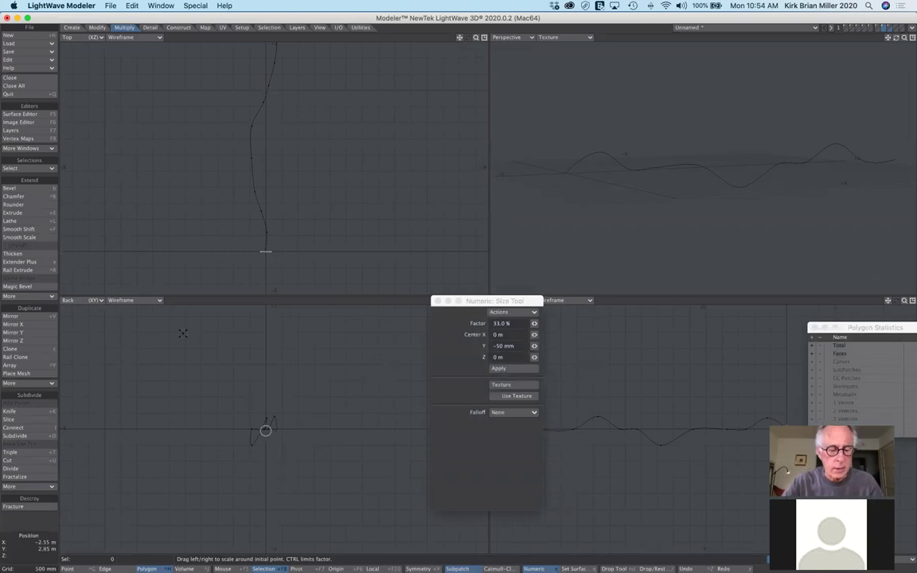
key("space")
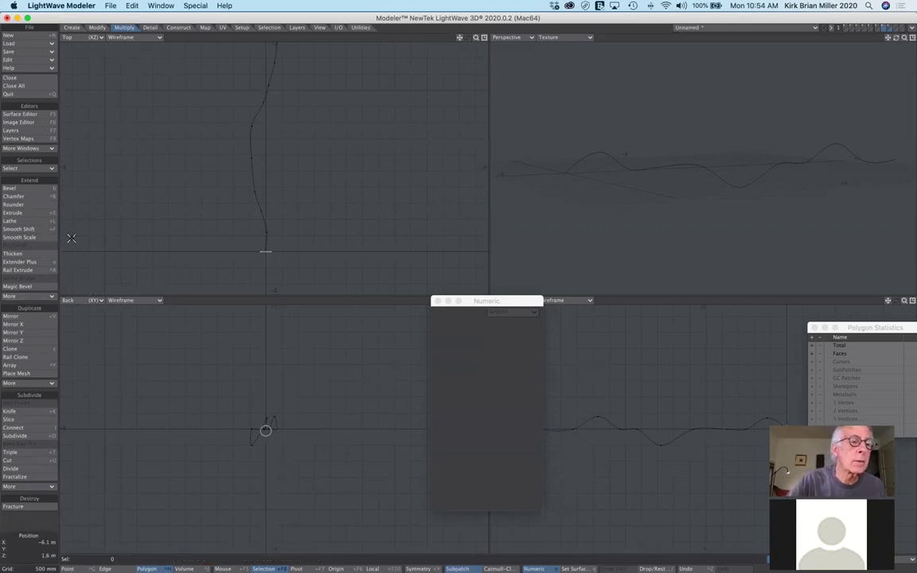
Rail-extrude the smaller disc along the background curve with automatic segments and inspect the thin tube in perspective
left_click(40, 270)
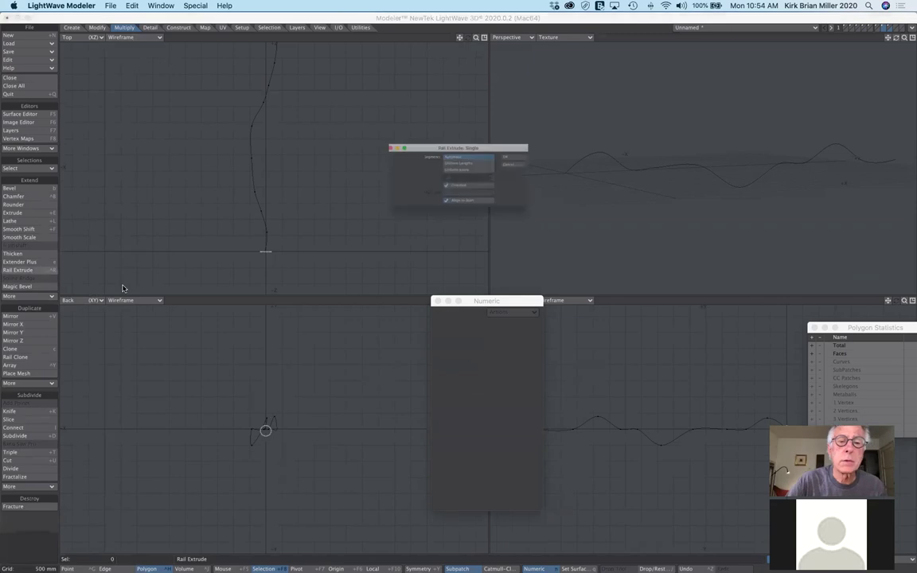
left_click(553, 149)
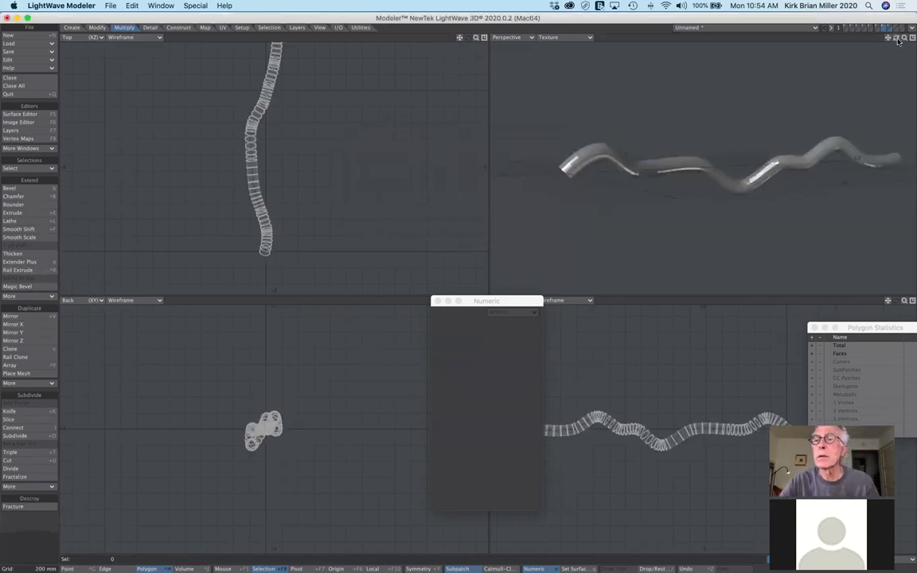
left_click_drag(895, 38, 884, 83)
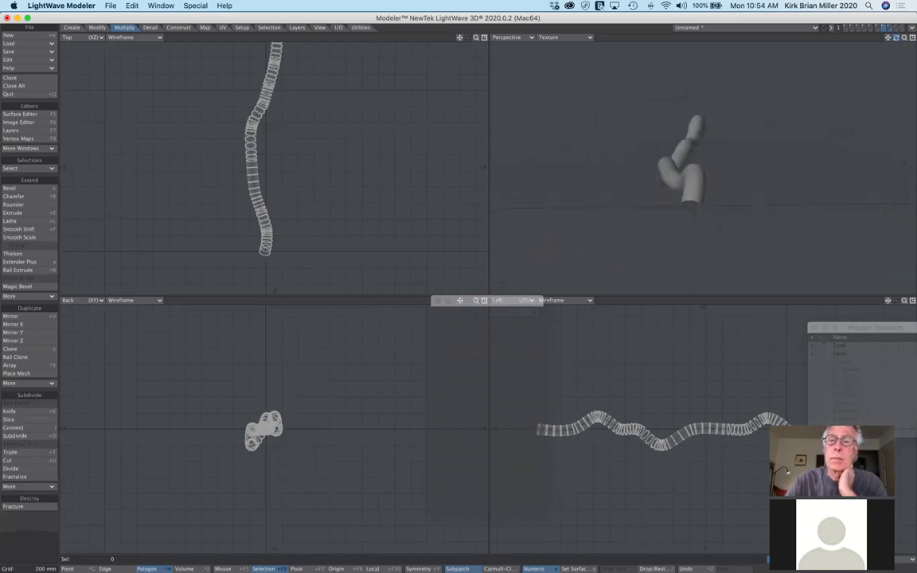
left_click(809, 57)
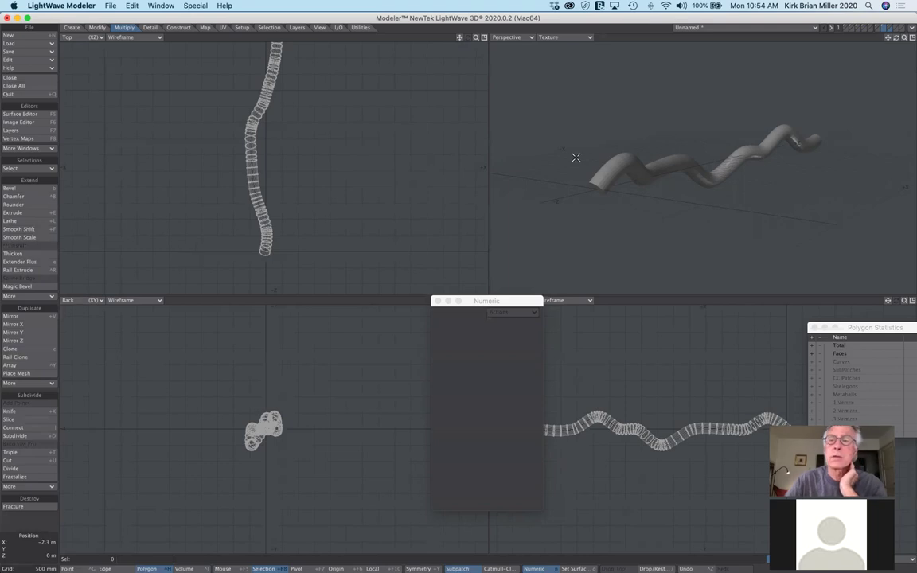
In an empty layer, create an upright 24-sided cylinder at the origin with the Disc tool, about 350 mm in radius and 3.5 m tall
left_click(896, 26)
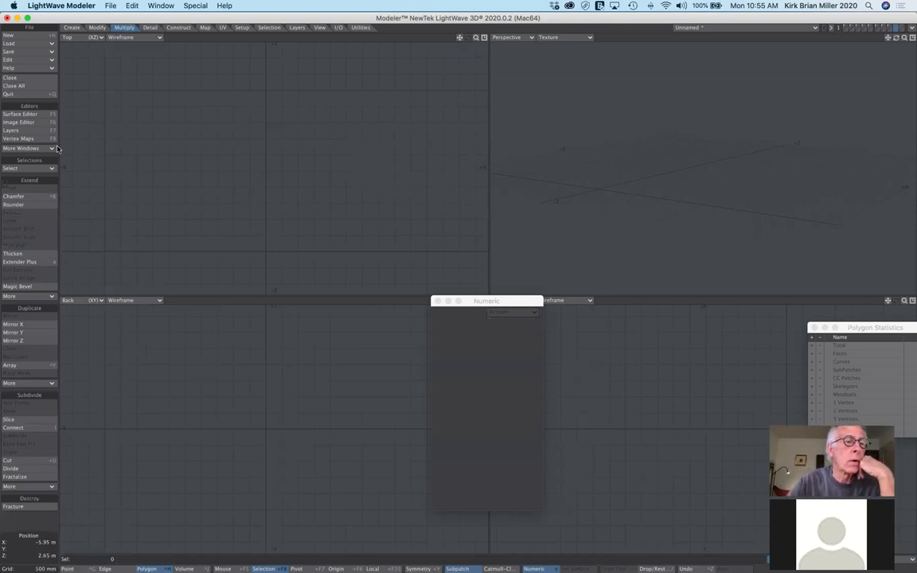
left_click(72, 27)
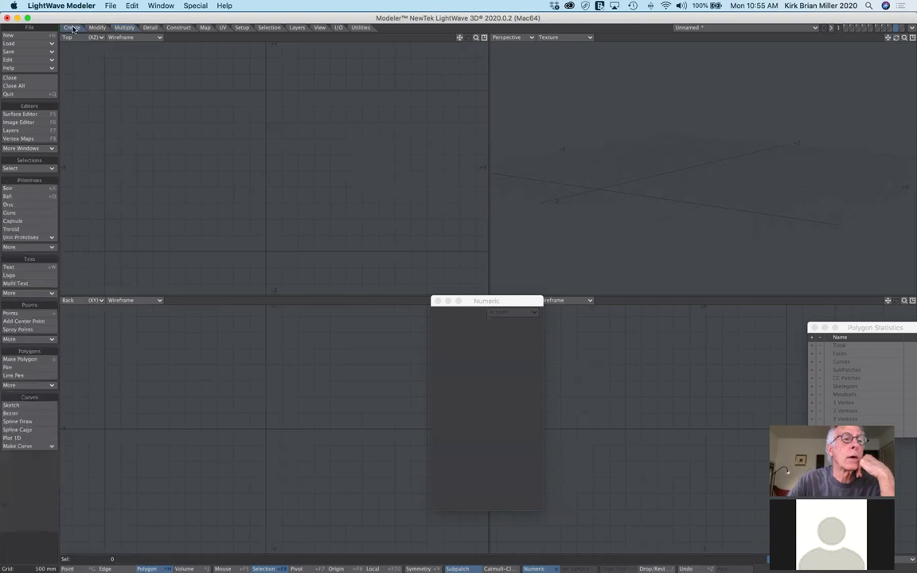
left_click(24, 205)
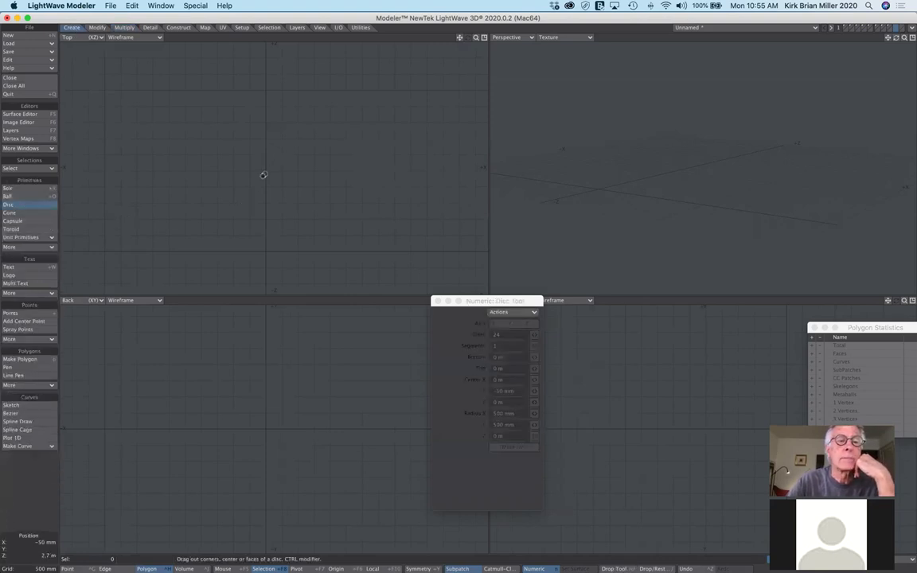
key("a")
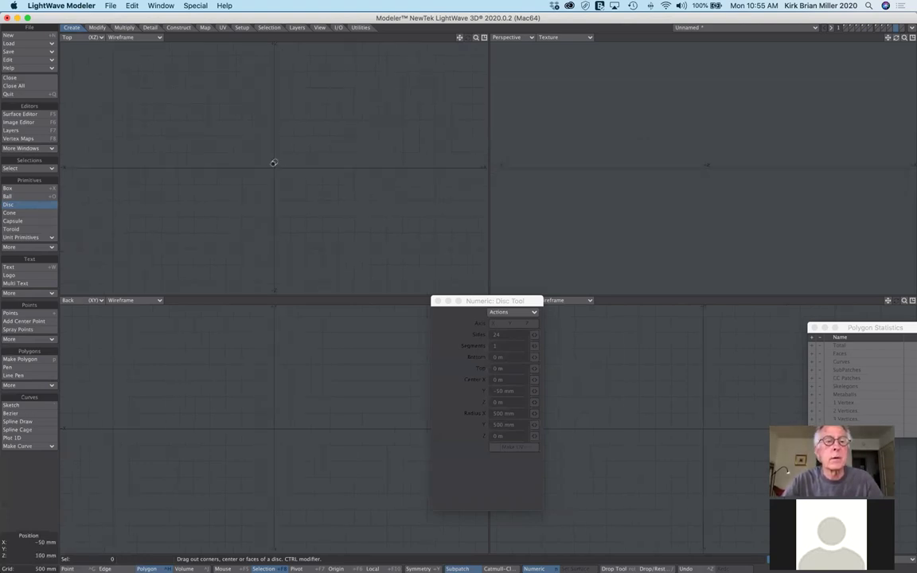
left_click_drag(273, 166, 284, 176)
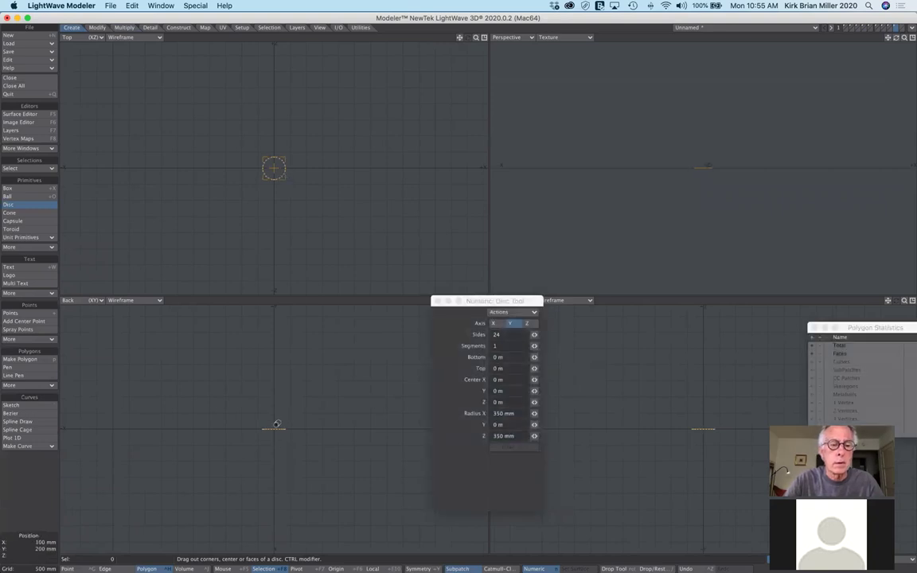
left_click_drag(273, 428, 273, 317)
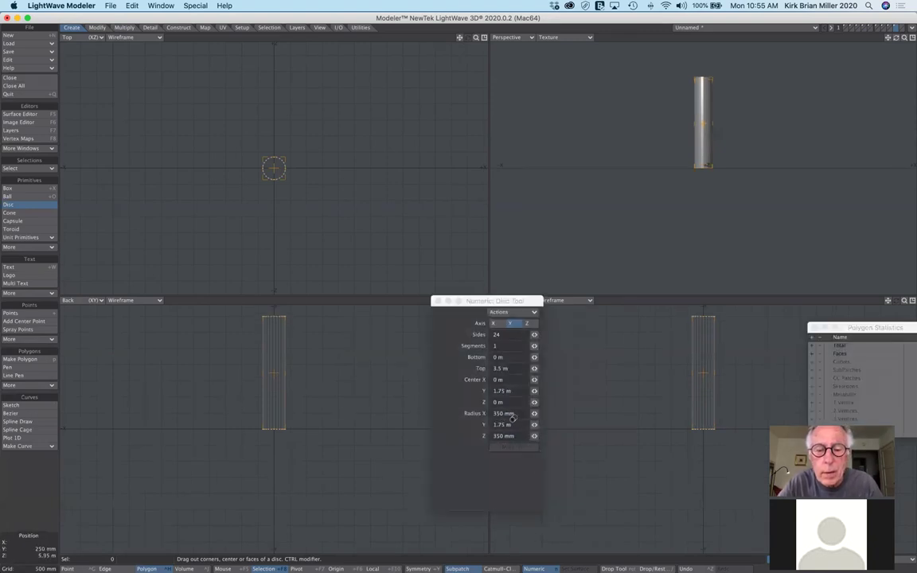
left_click(12, 206)
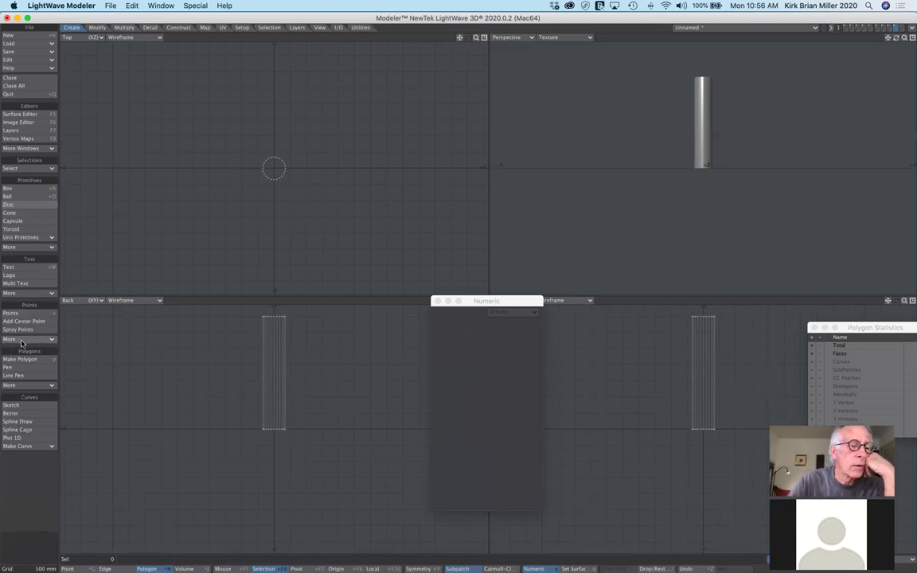
Clone the cylinder five times with an X offset of 2 m, fit the row in view, and undo the cloning
left_click(124, 27)
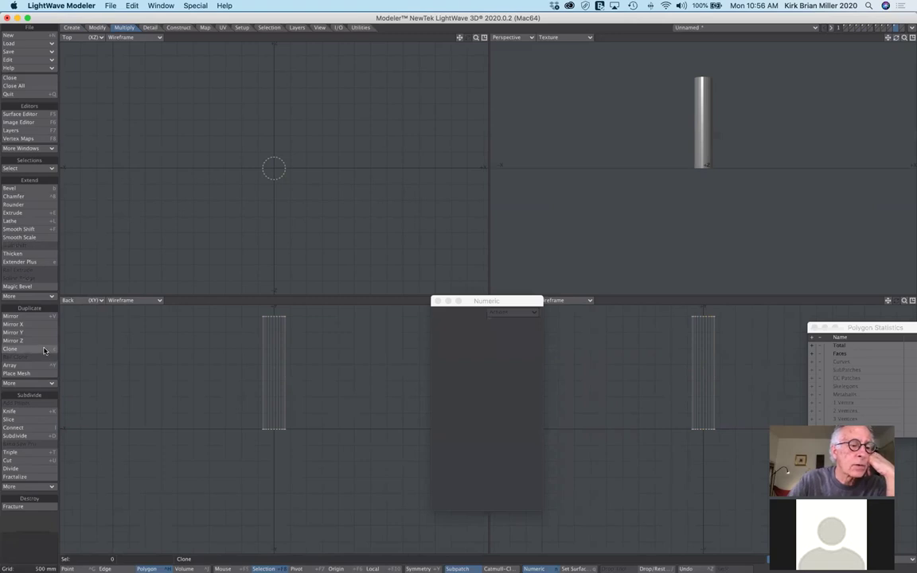
left_click(44, 350)
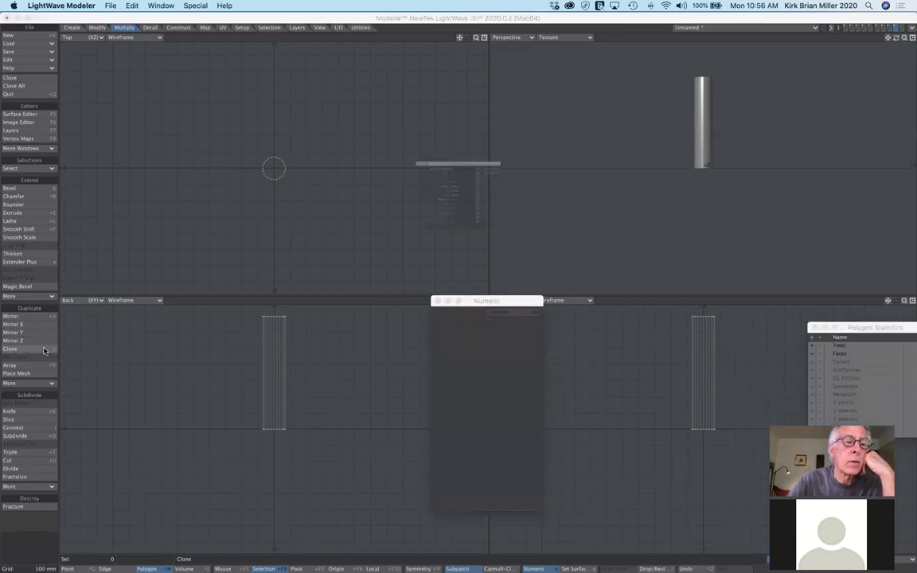
mouse_move(480, 121)
left_mouse_down()
mouse_move(509, 273)
mouse_move(481, 213)
mouse_move(477, 243)
left_mouse_up()
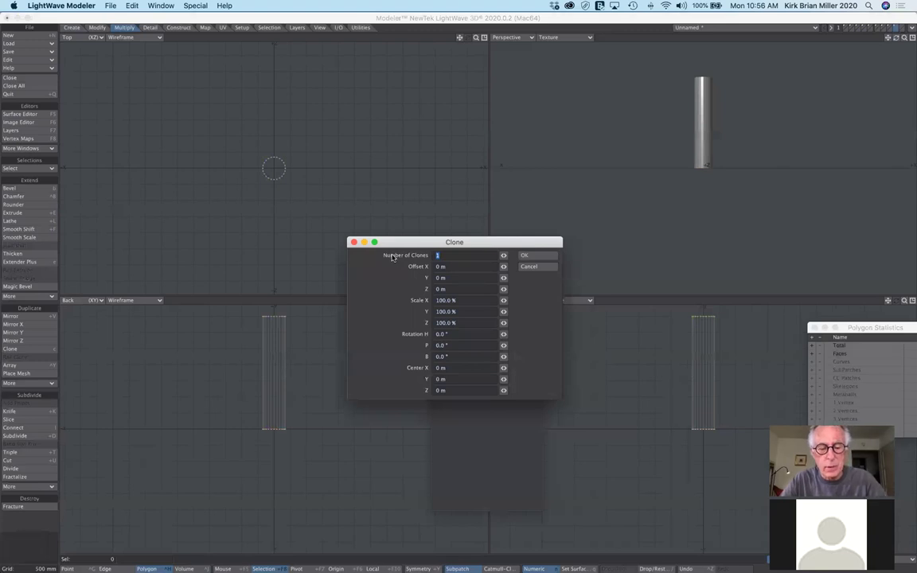
type("5")
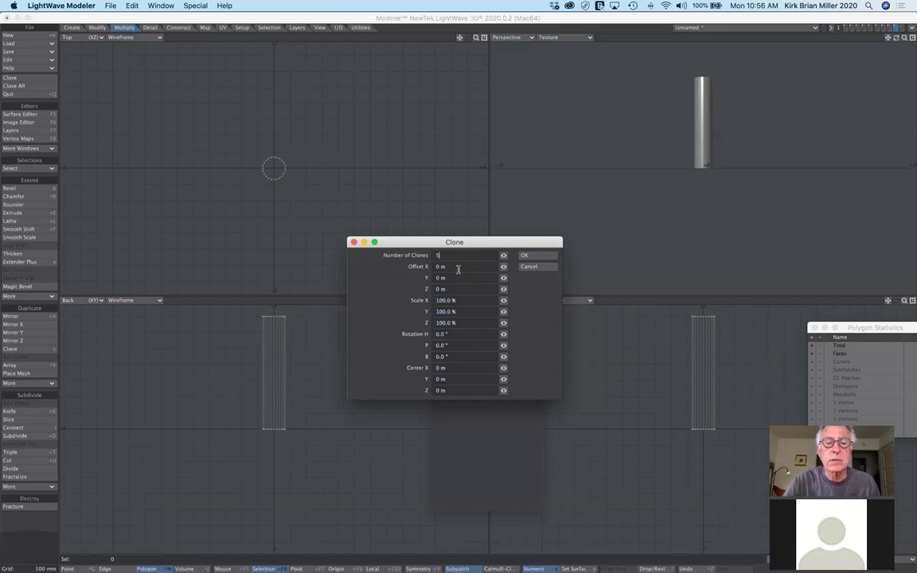
key("Tab")
type("2")
key("Tab")
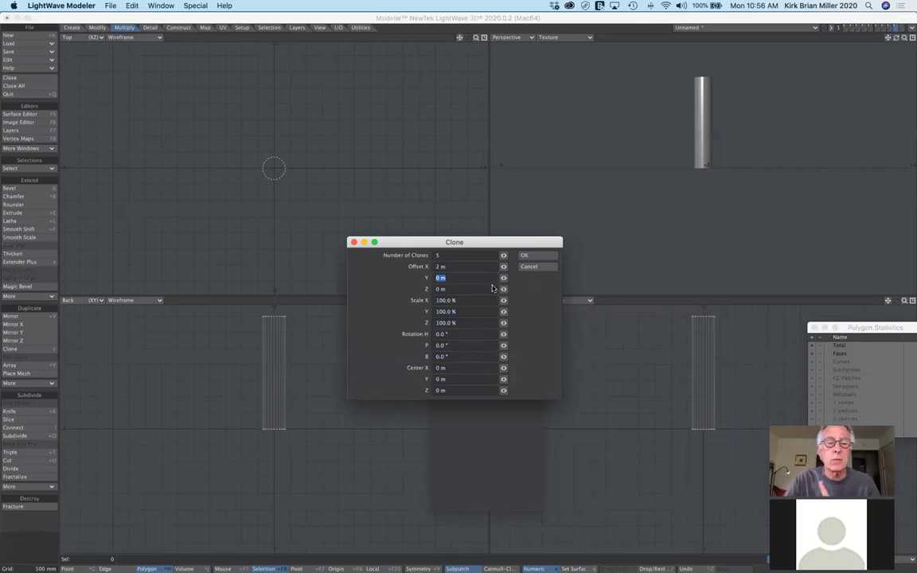
left_click(541, 257)
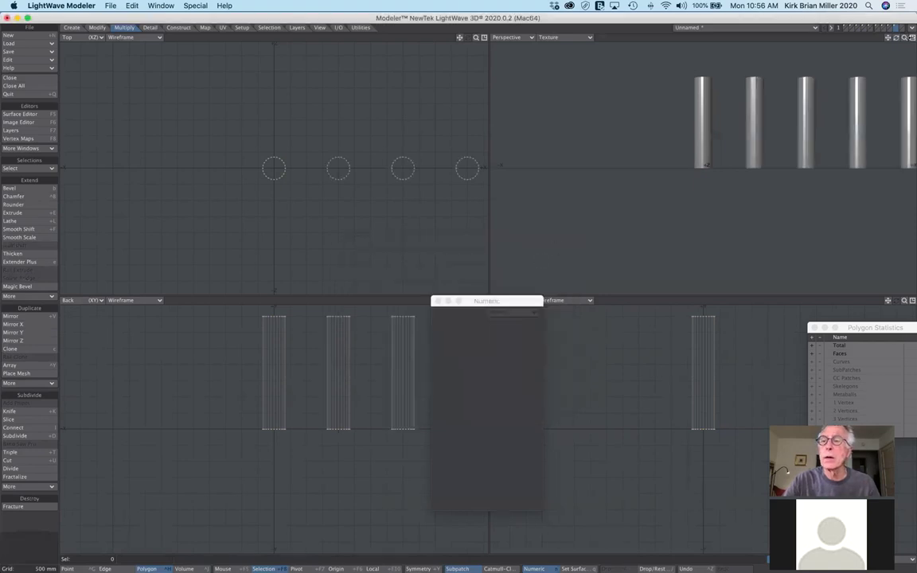
key("a")
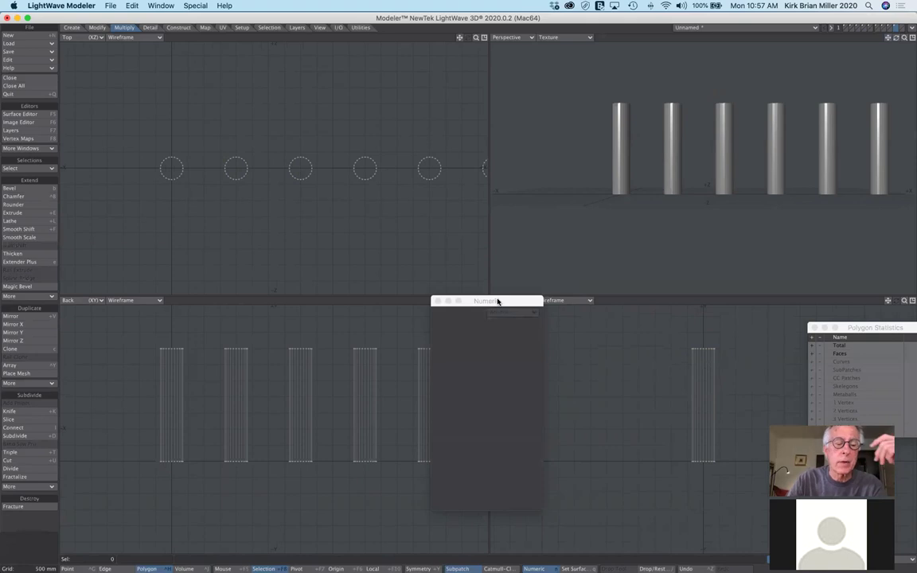
key("u")
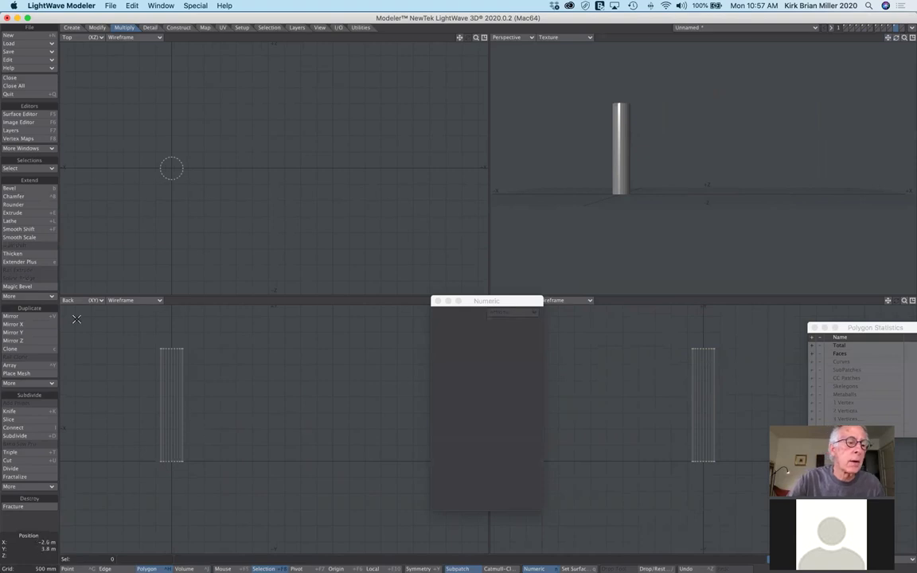
Start a rectangular Array of the cylinder with counts of 6 in X, 1 in Y and 6 in Z at 1 m offsets
left_click(35, 367)
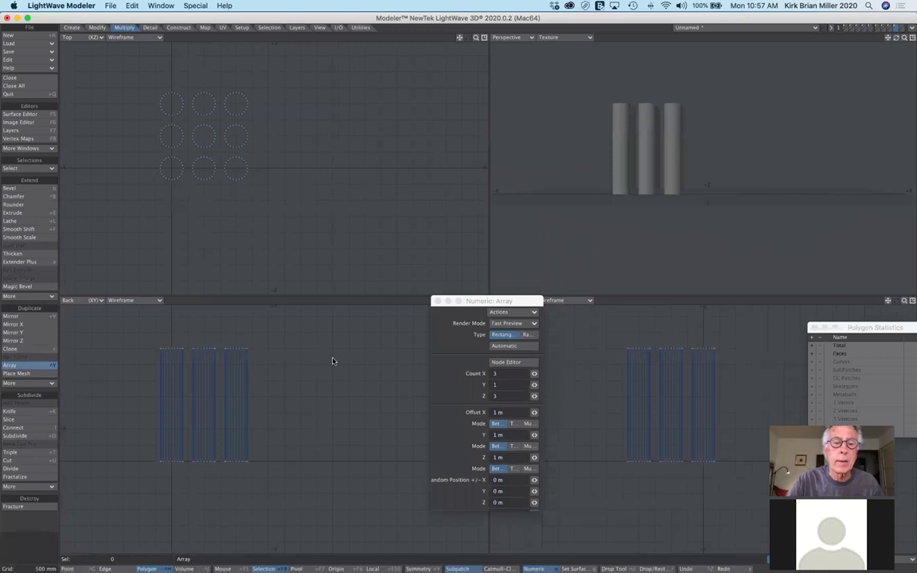
left_click_drag(478, 300, 391, 233)
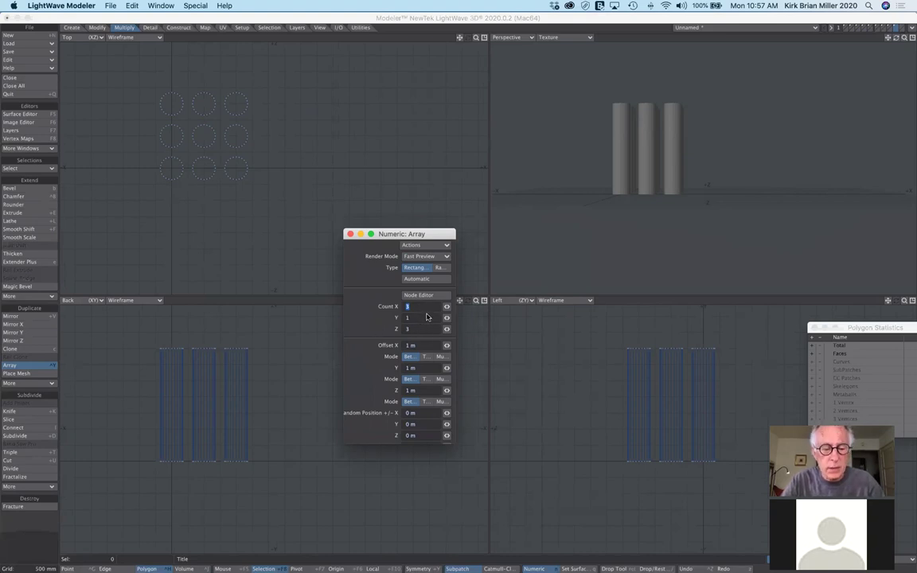
type("4")
key("Tab")
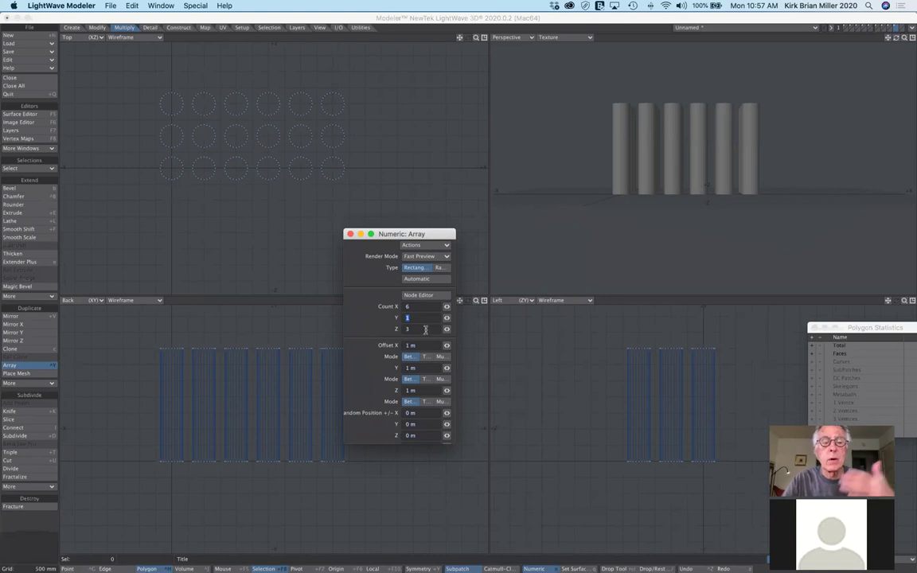
key("Tab")
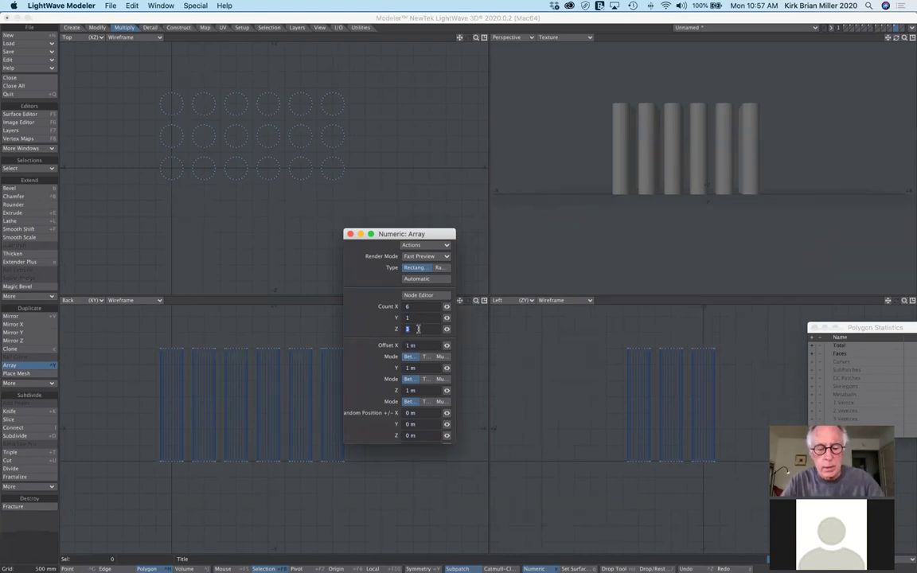
type("6")
key("Tab")
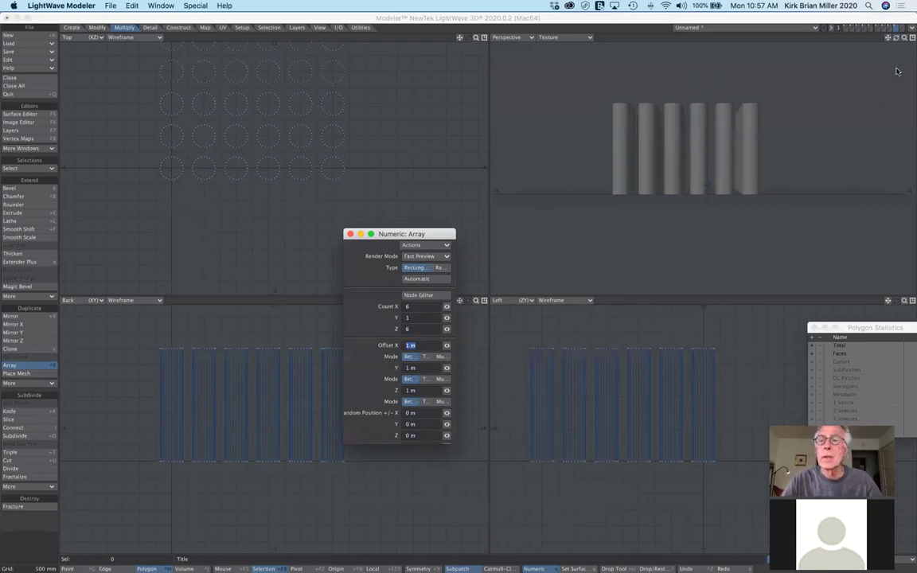
key("Return")
key("n")
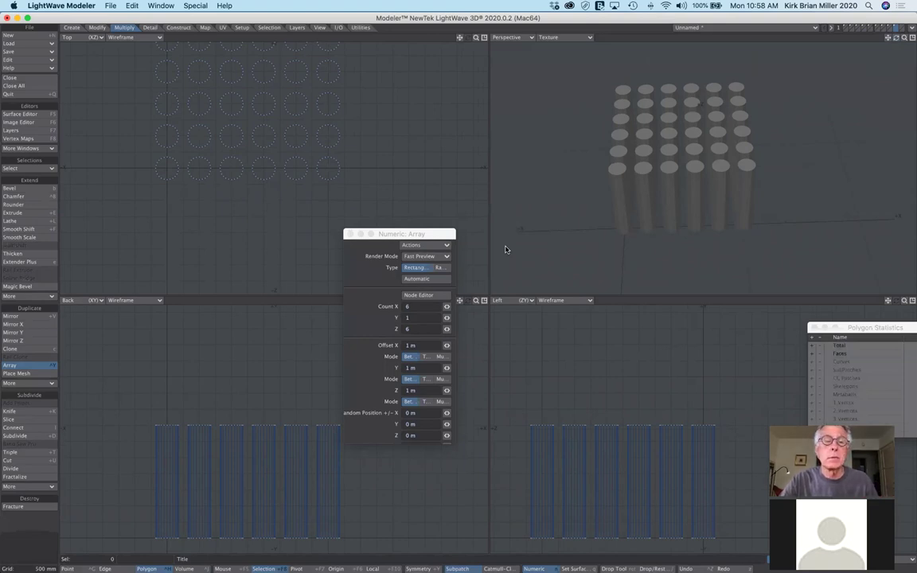
Reset the array settings and set the Z count to 1
left_click(426, 245)
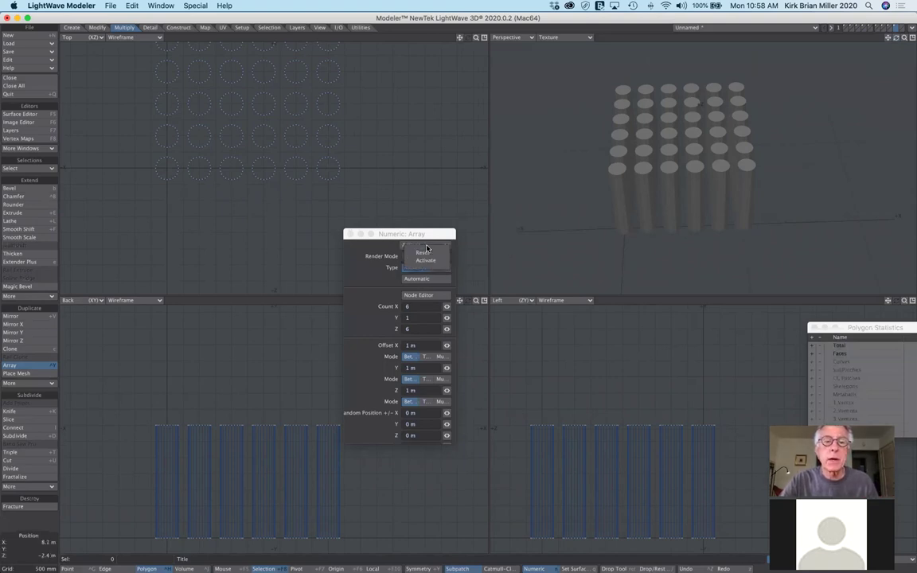
left_click(426, 253)
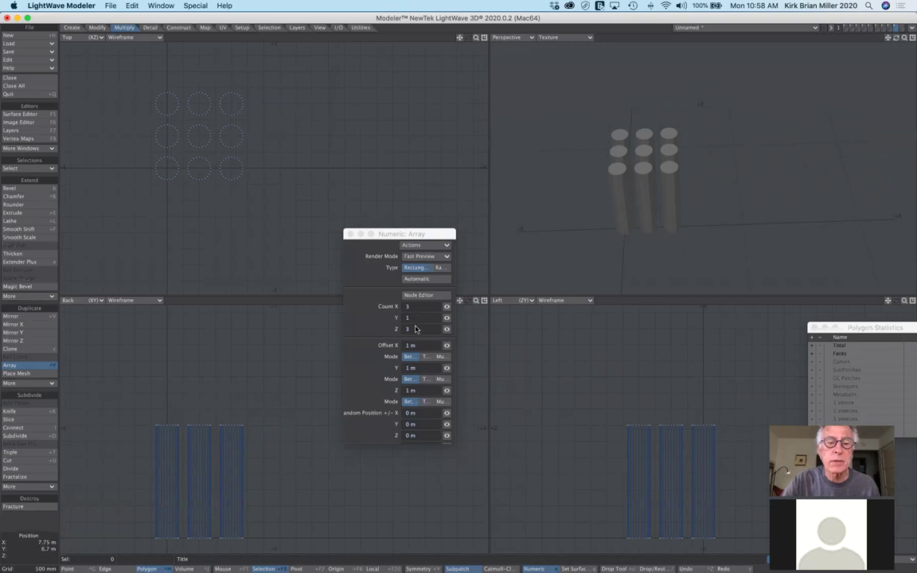
left_click(408, 329)
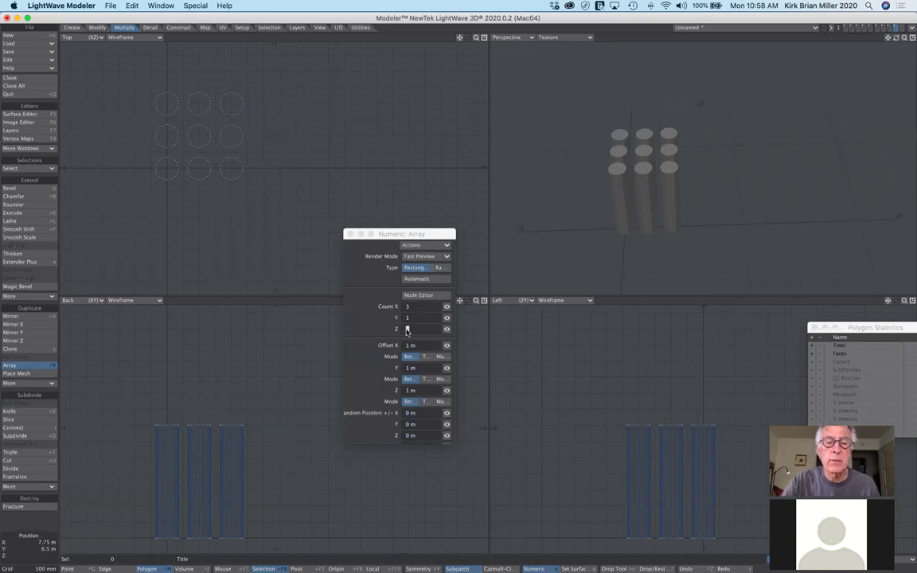
type("1")
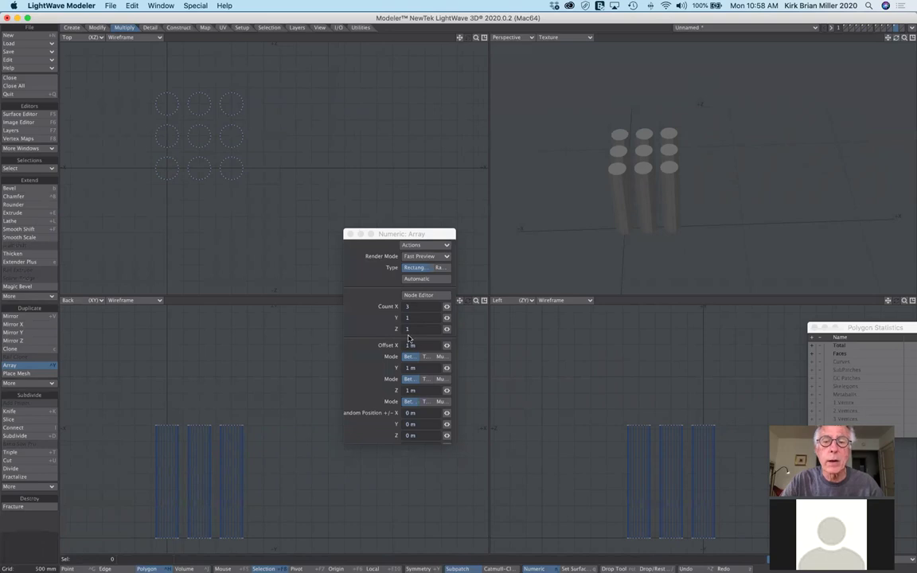
Array the cylinder radially with eight copies over 360° about the Y axis, placing the centre at about X 3.58 m, and apply it
left_click(442, 268)
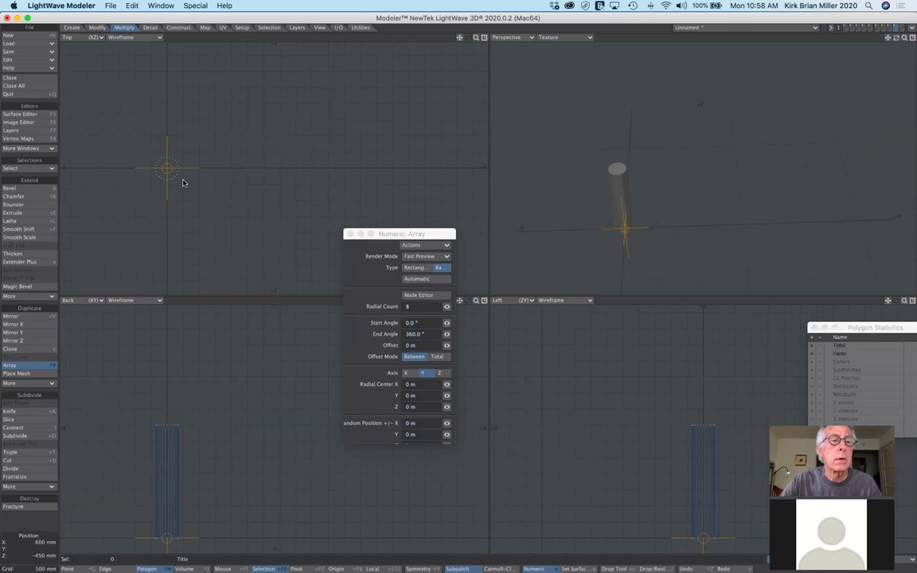
left_click_drag(170, 169, 283, 167)
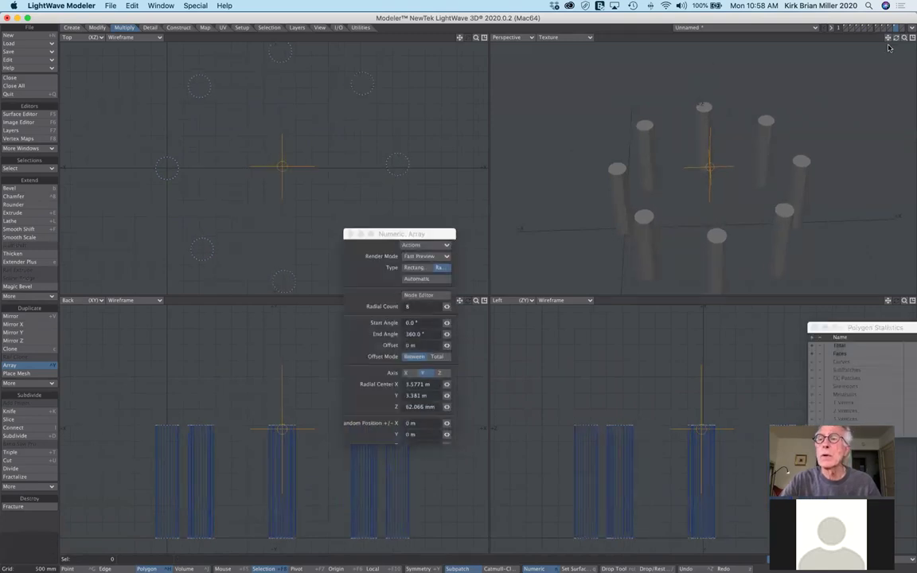
mouse_move(897, 39)
left_mouse_down()
mouse_move(896, 59)
mouse_move(896, 39)
left_mouse_up()
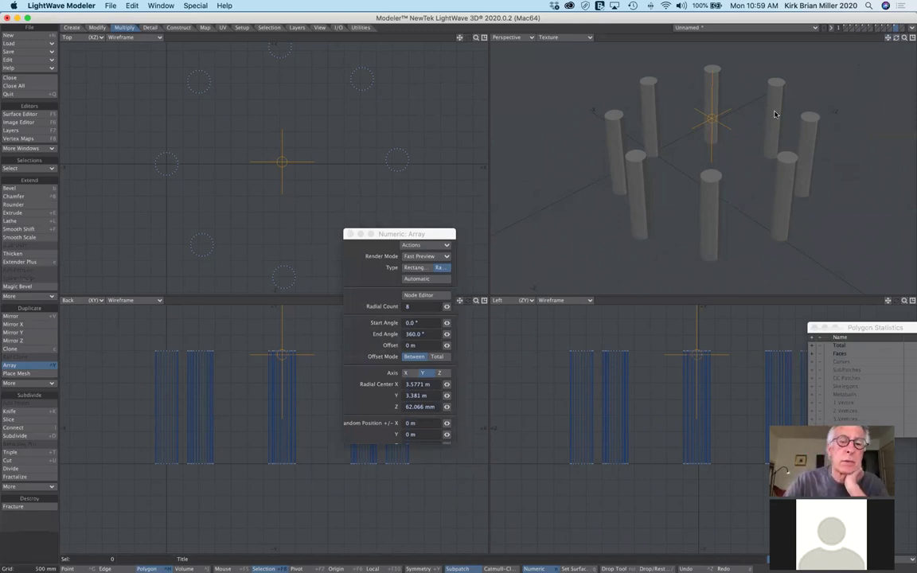
left_click_drag(423, 234, 453, 231)
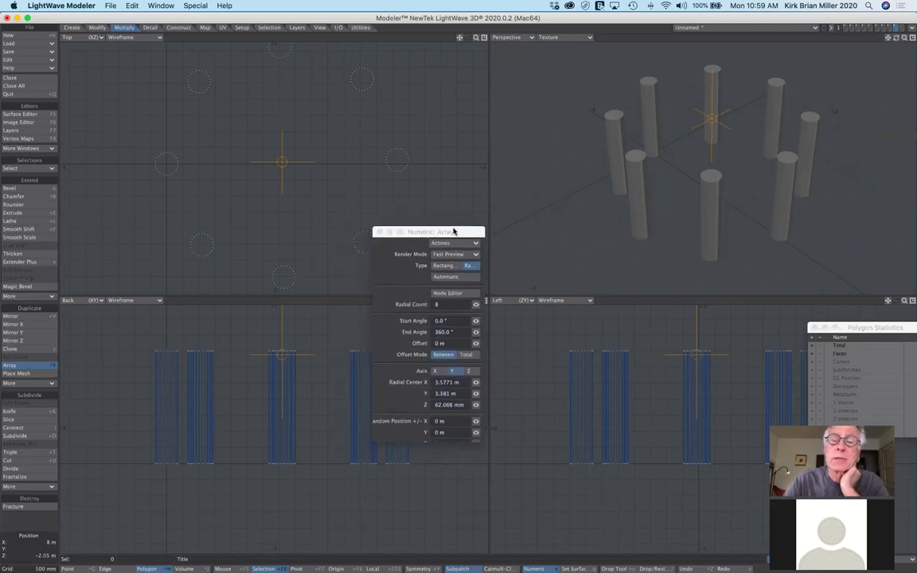
left_click(27, 366)
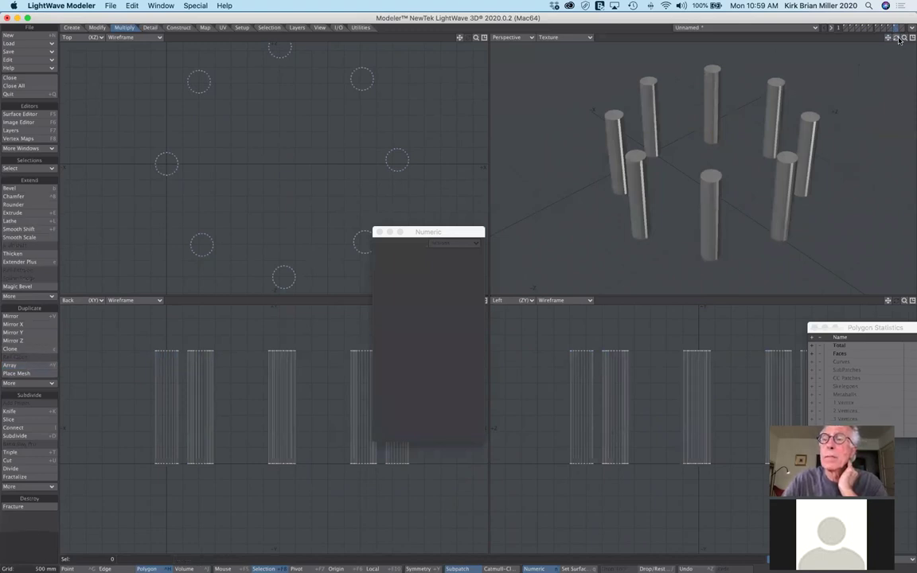
mouse_move(895, 37)
left_mouse_down()
mouse_move(890, 49)
mouse_move(900, 46)
left_mouse_up()
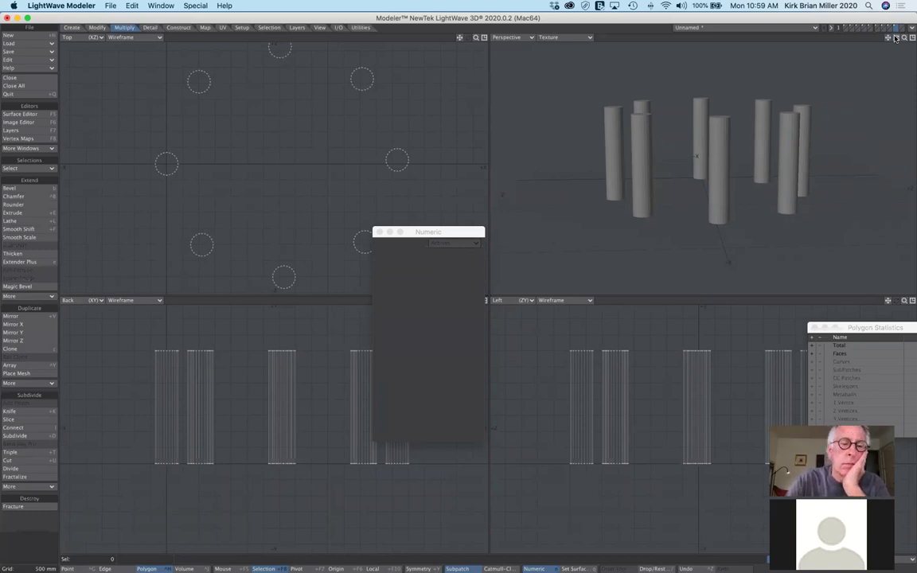
left_click_drag(453, 231, 524, 226)
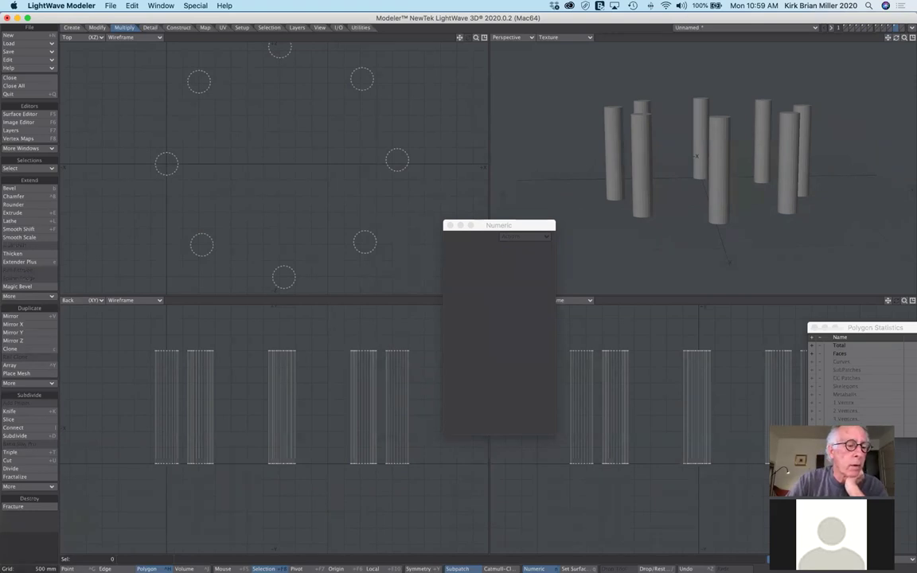
left_click(25, 412)
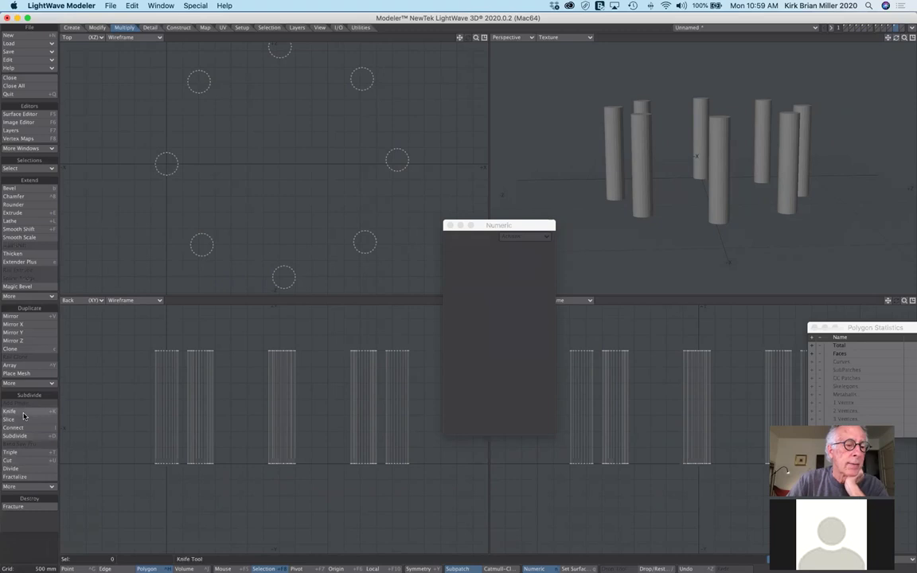
left_click(25, 429)
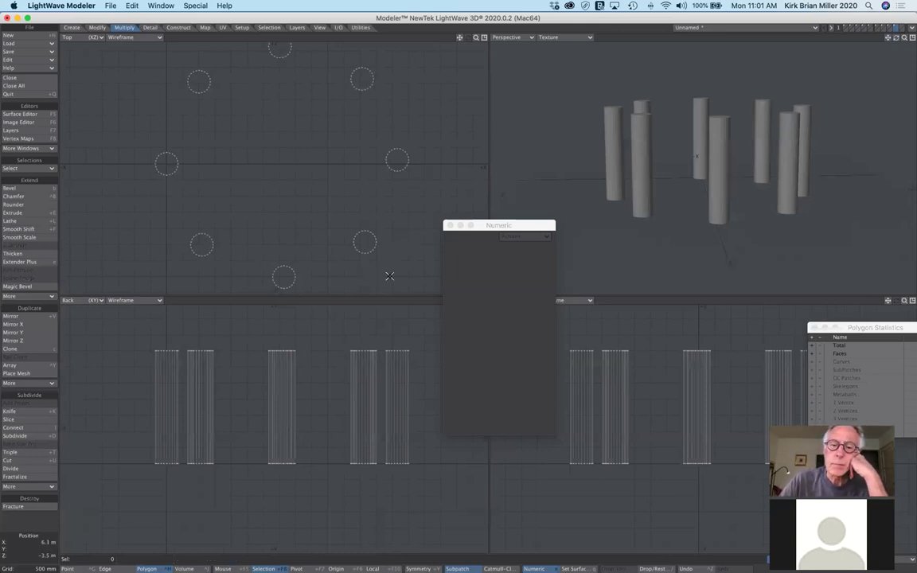
left_click_drag(530, 226, 523, 115)
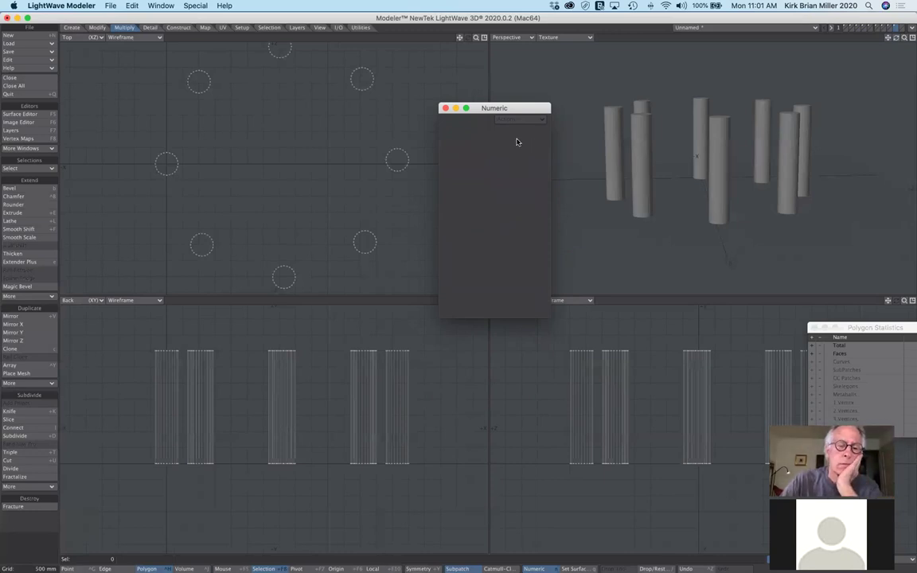
left_click_drag(528, 107, 529, 72)
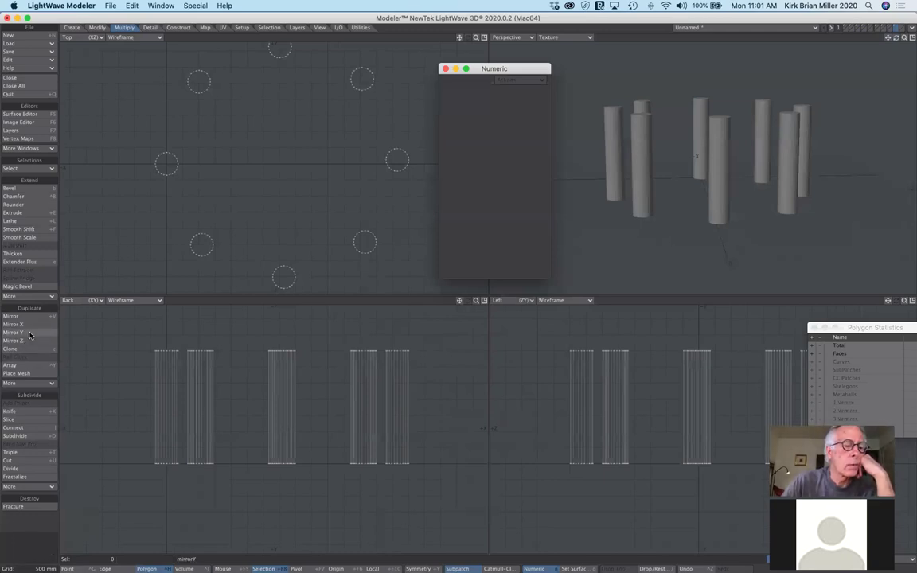
left_click(42, 385)
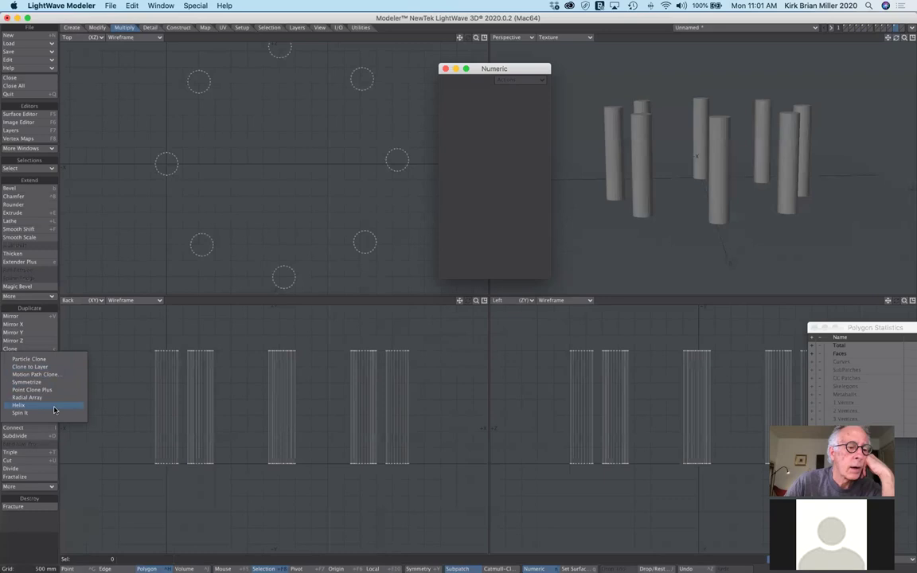
left_click(100, 339)
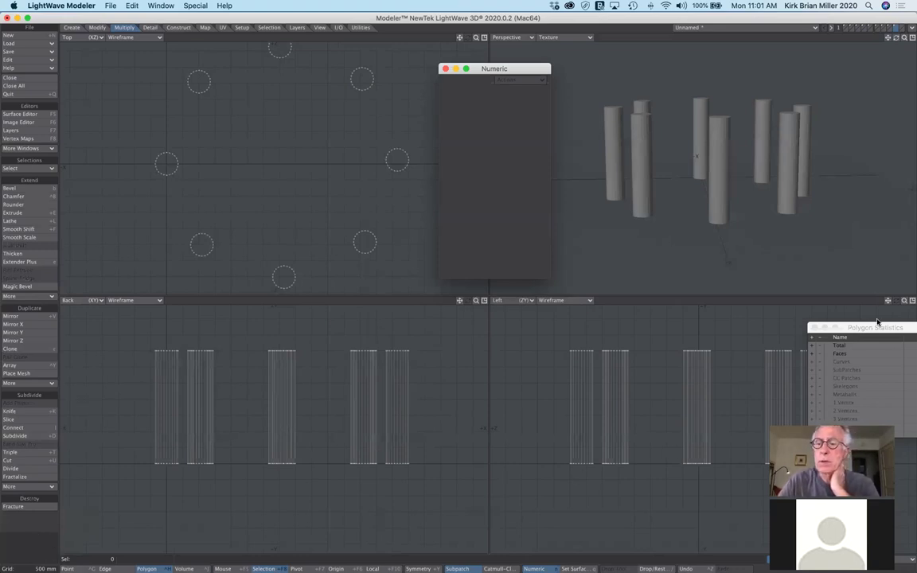
left_click_drag(877, 326, 831, 260)
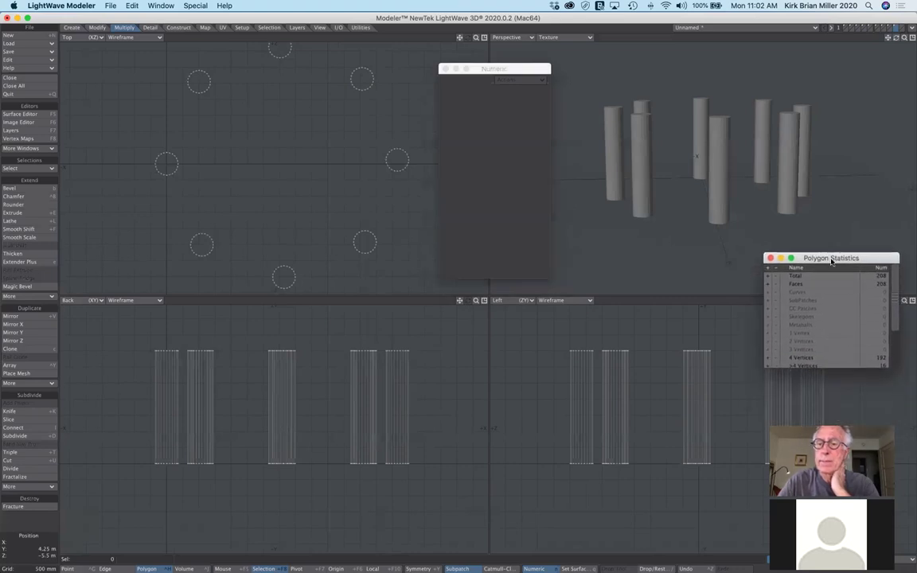